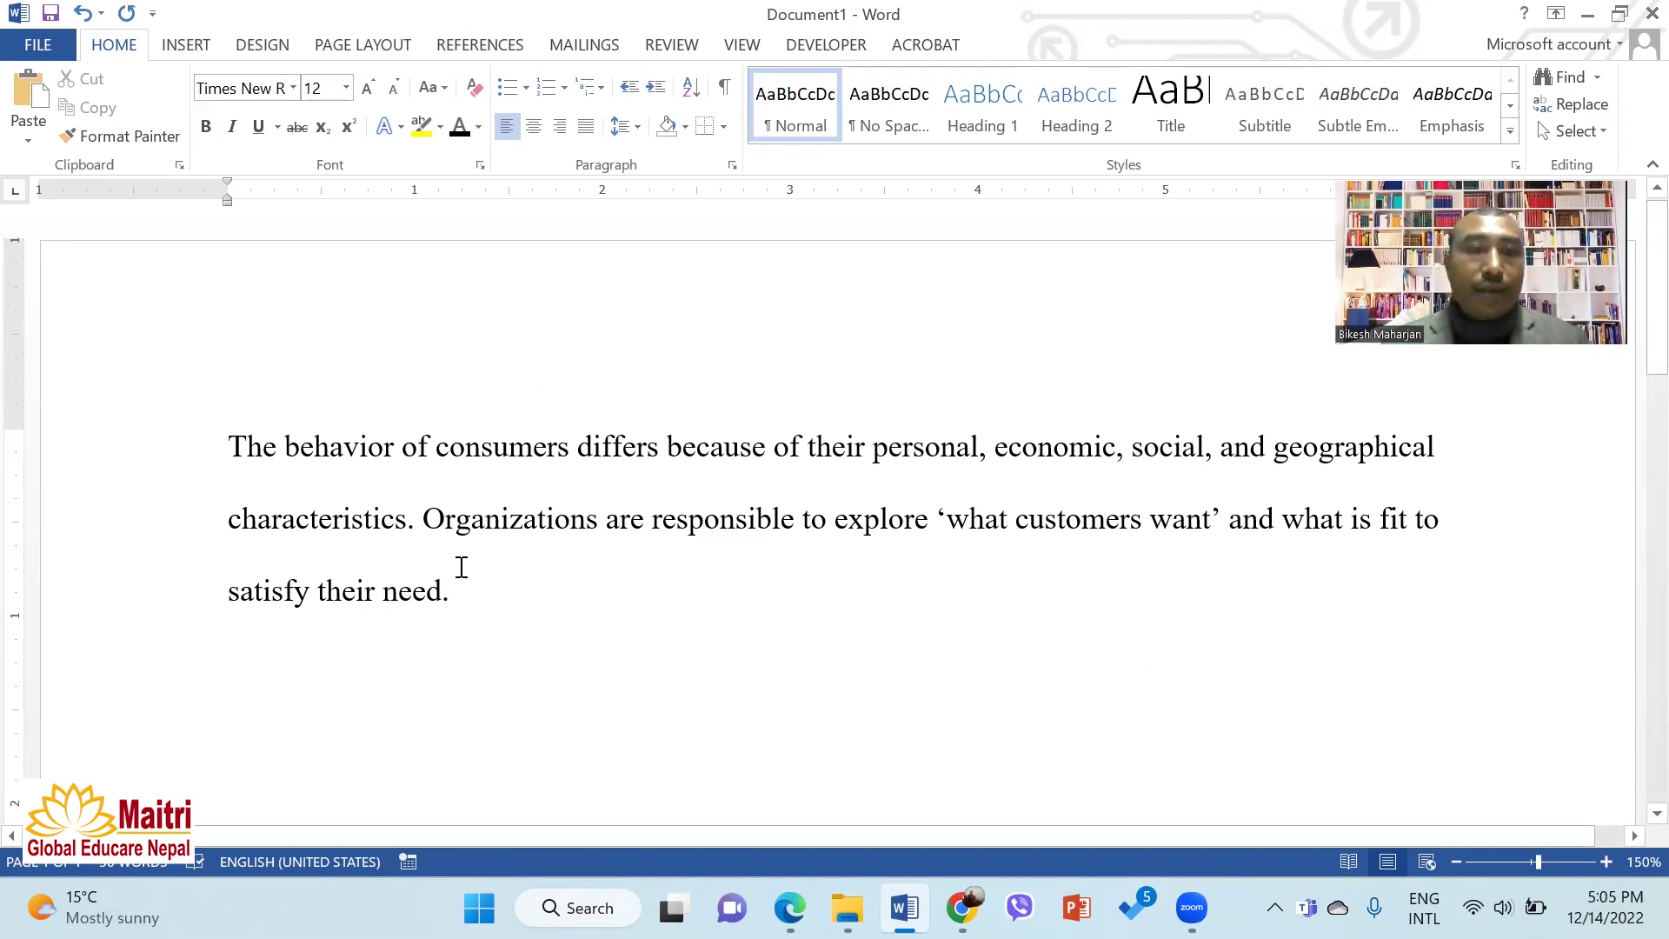
- Select and then deselect the consumer behaviour paragraph in the document
{"action": "left_click_drag", "start_coordinate": [233, 444], "coordinate": [449, 588]}
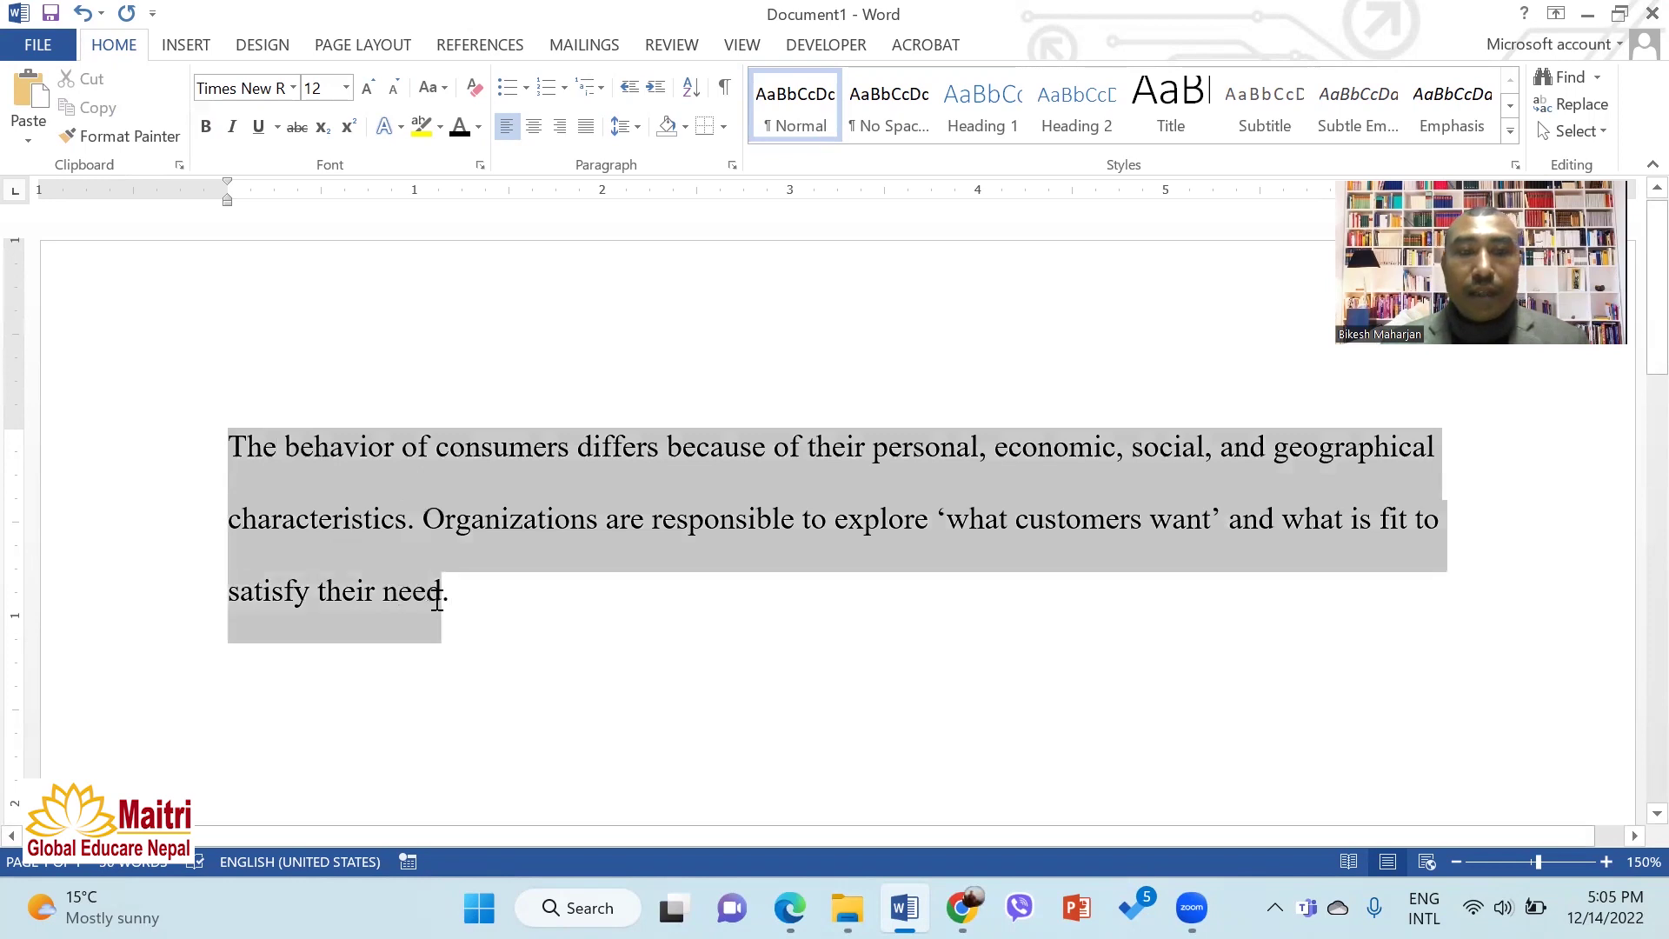
{"action": "left_click", "coordinate": [484, 608]}
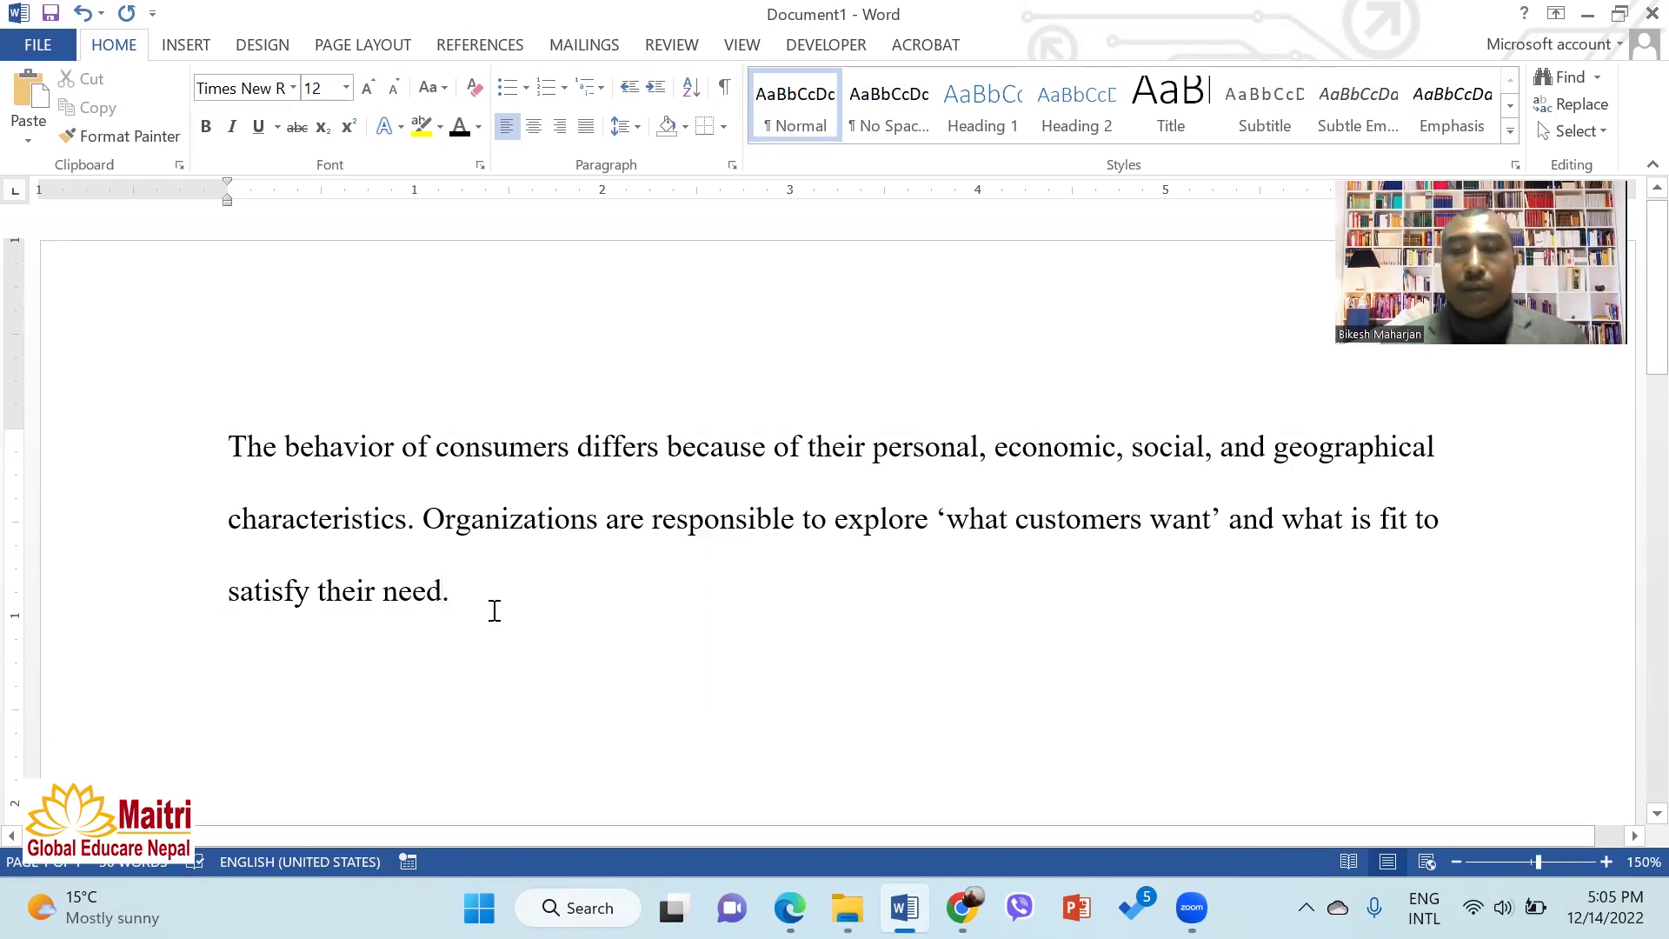
- Open Article.pdf from the Citation folder in Edge at page 2, then return to Word
{"action": "left_click", "coordinate": [848, 907]}
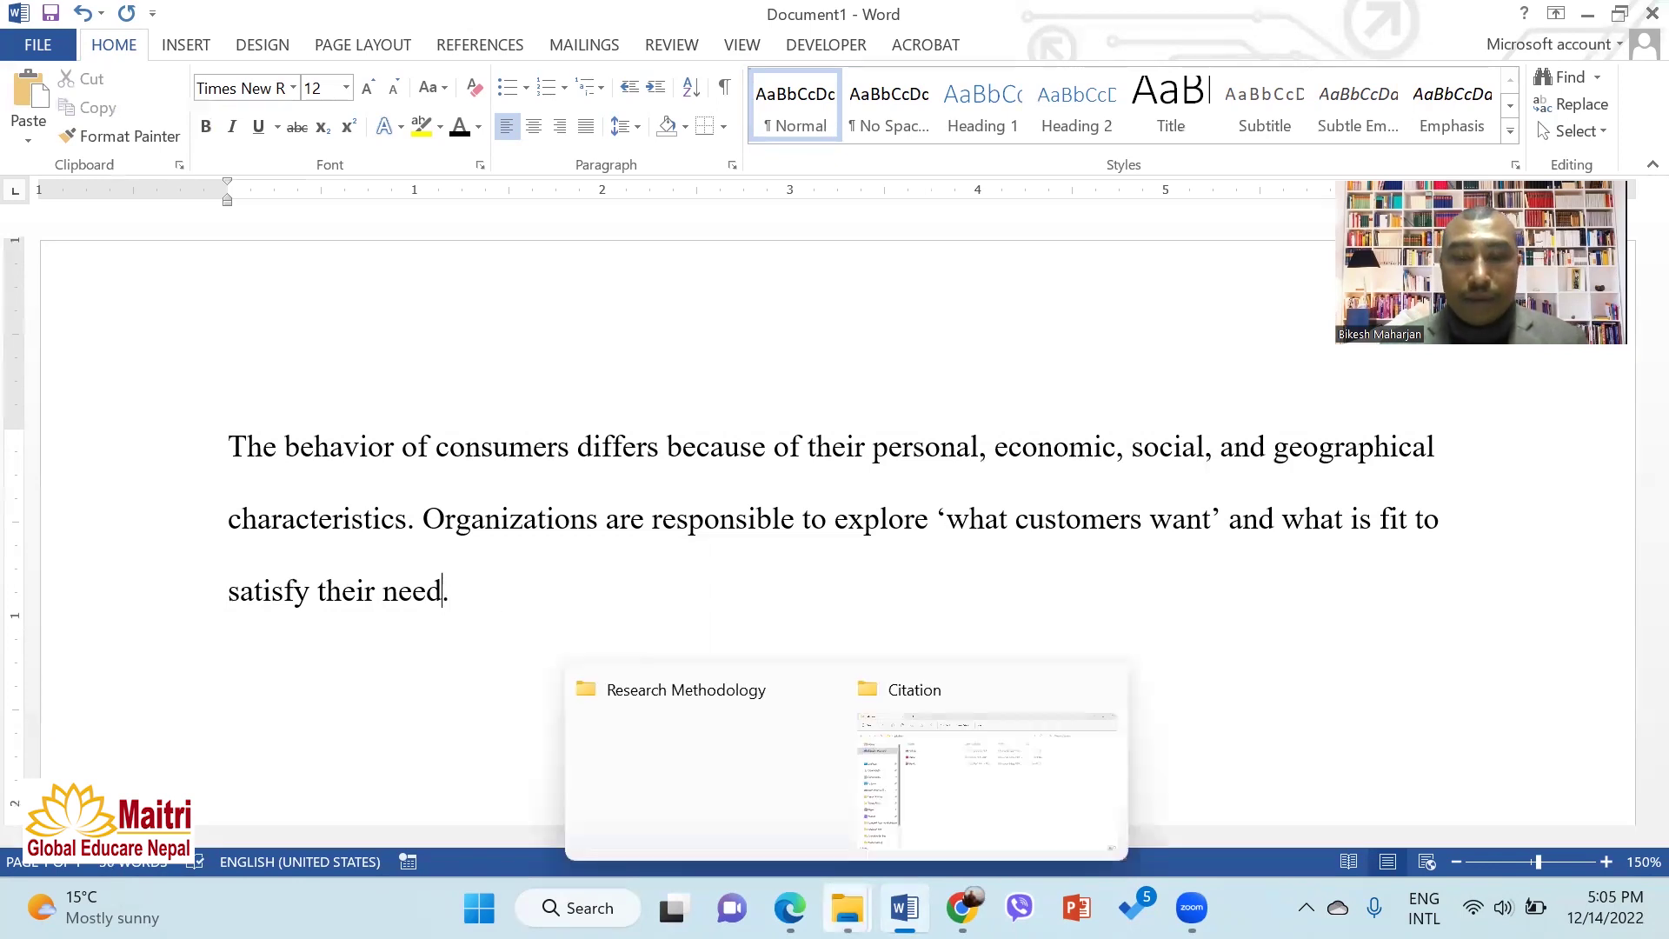
{"action": "left_click", "coordinate": [983, 827]}
{"action": "double_click", "coordinate": [398, 242]}
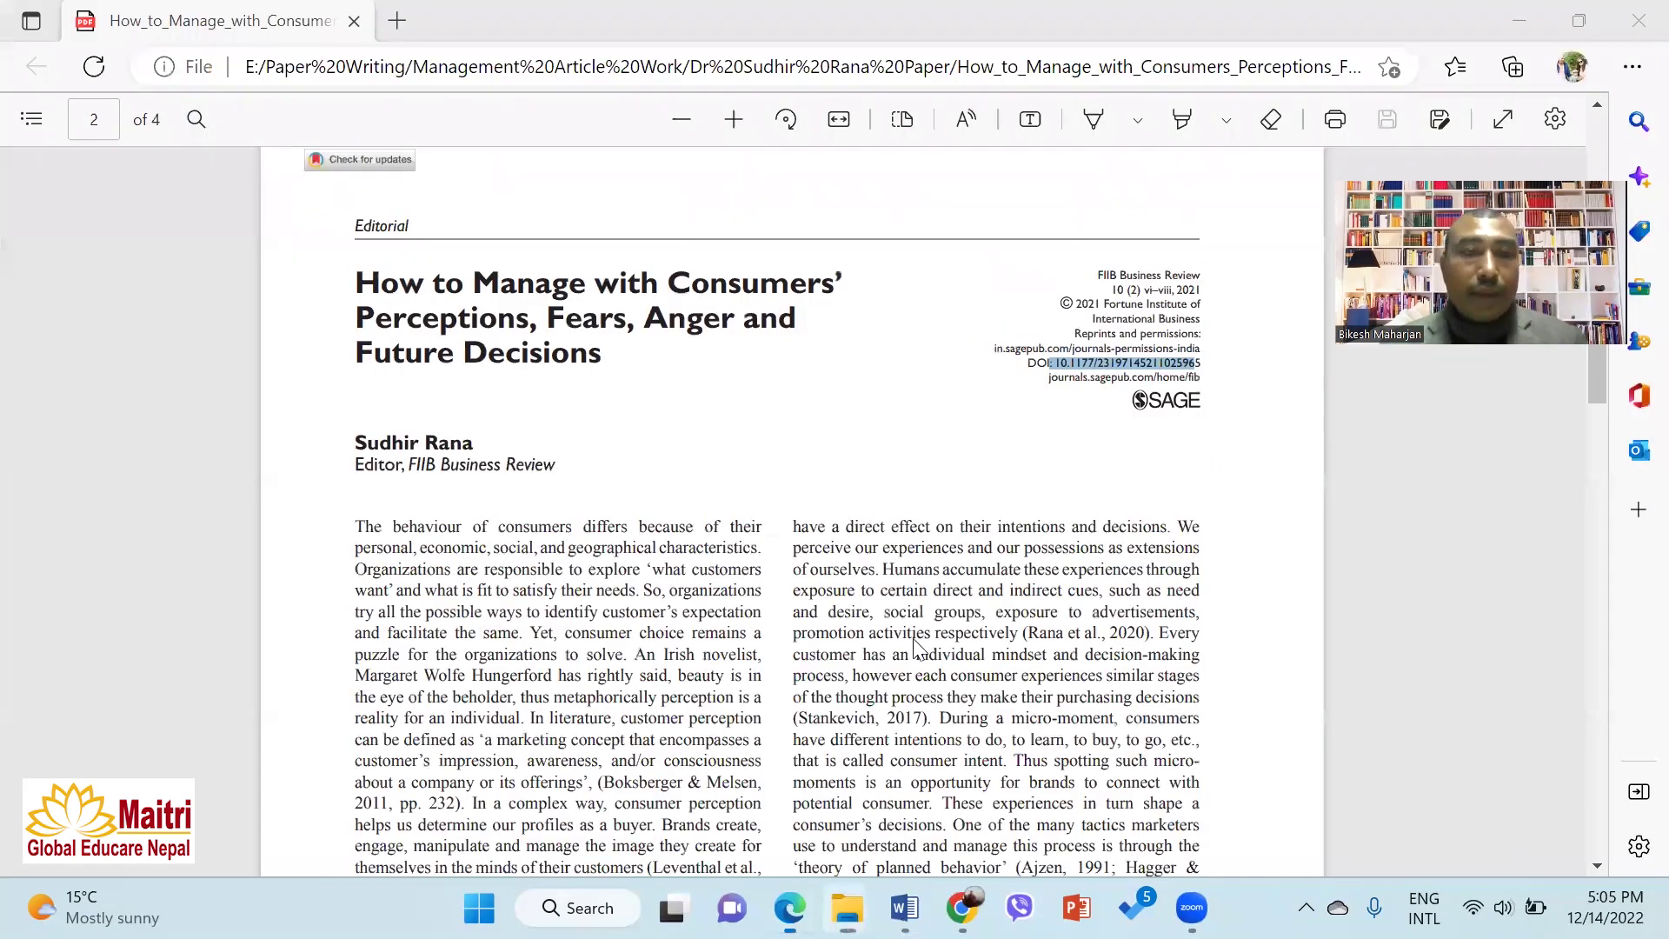
{"action": "scroll", "coordinate": [913, 647], "scroll_direction": "down", "scroll_amount": 10}
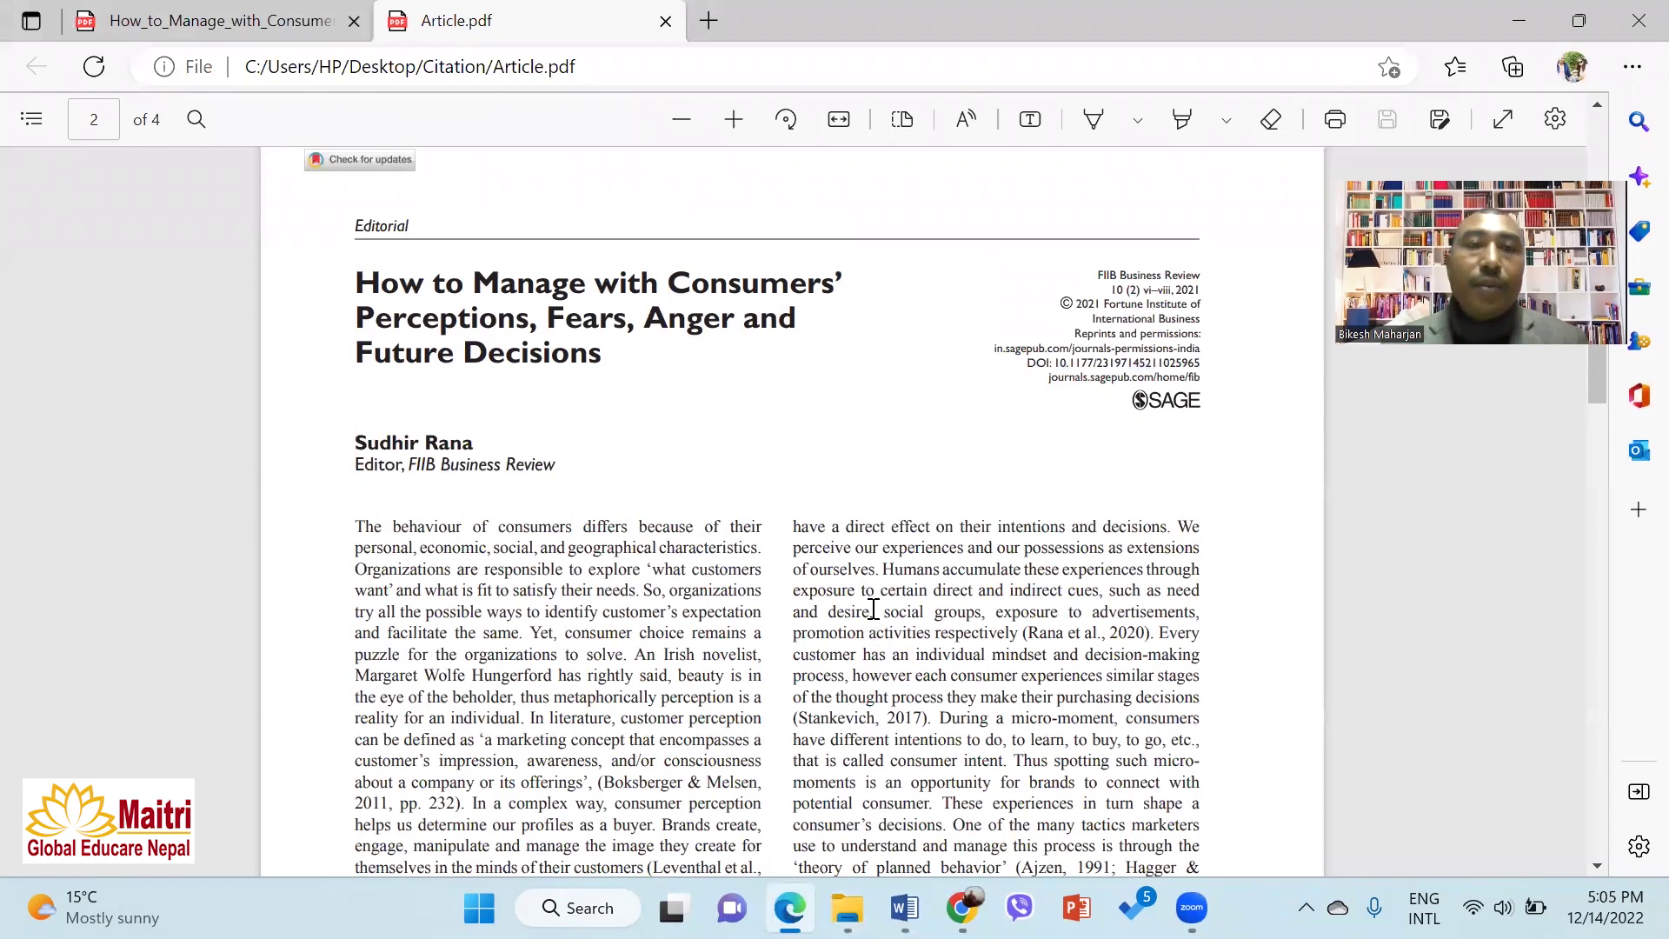
{"action": "scroll", "coordinate": [869, 621], "scroll_direction": "up", "scroll_amount": 1}
{"action": "scroll", "coordinate": [849, 679], "scroll_direction": "down", "scroll_amount": 1}
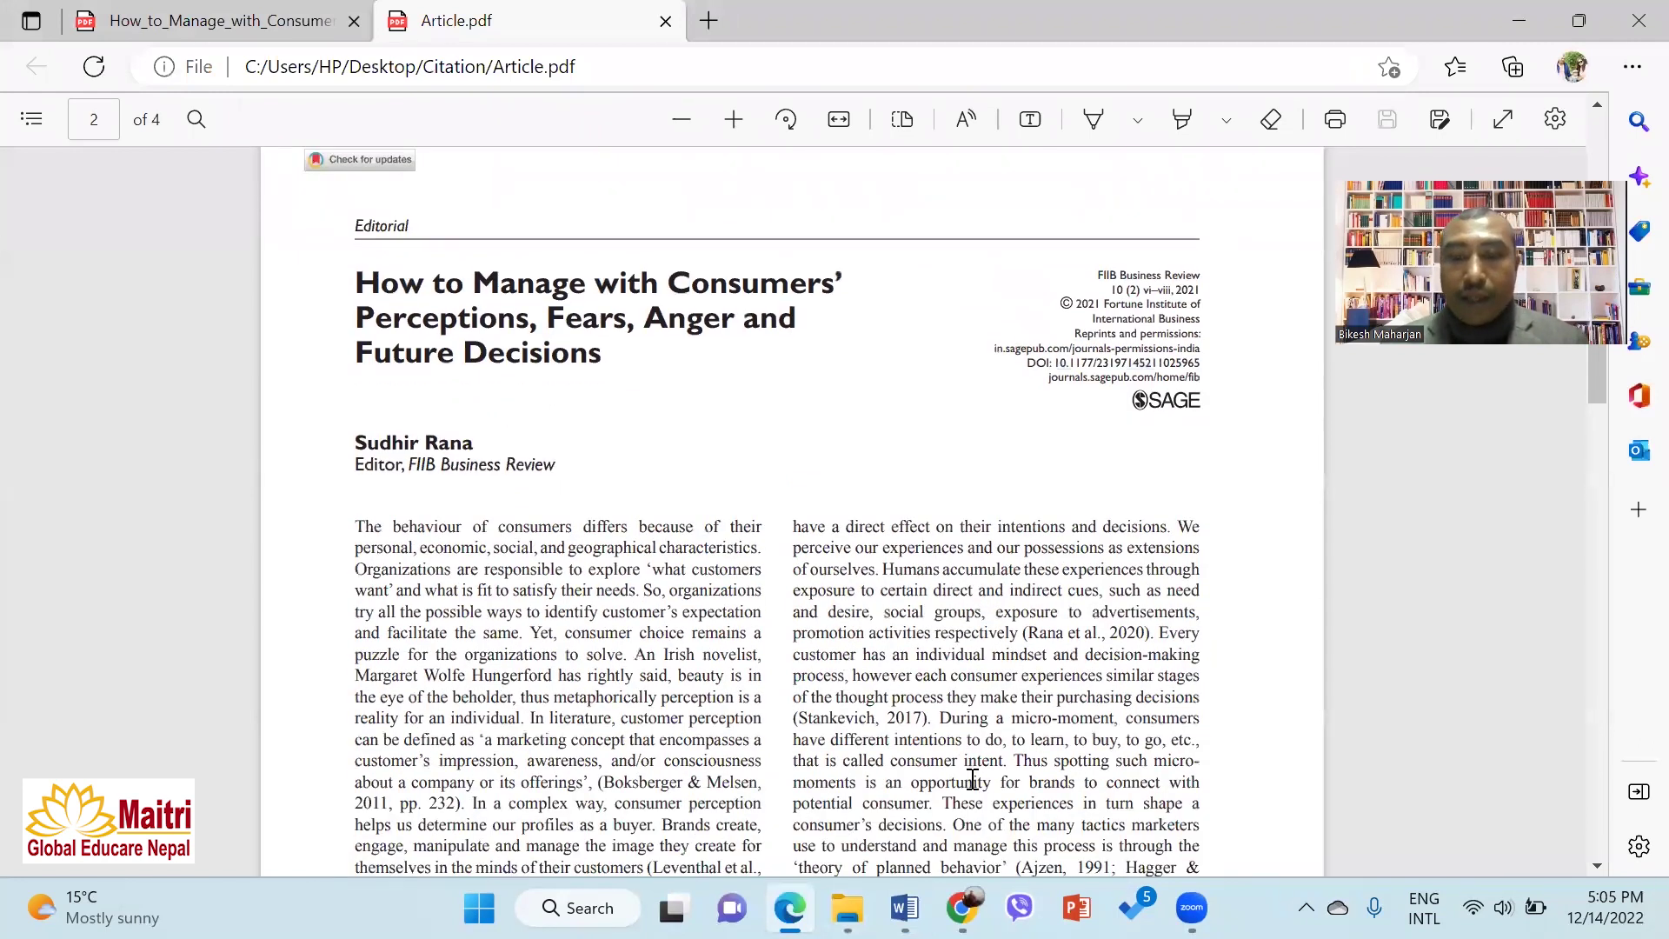
{"action": "mouse_move", "coordinate": [905, 908]}
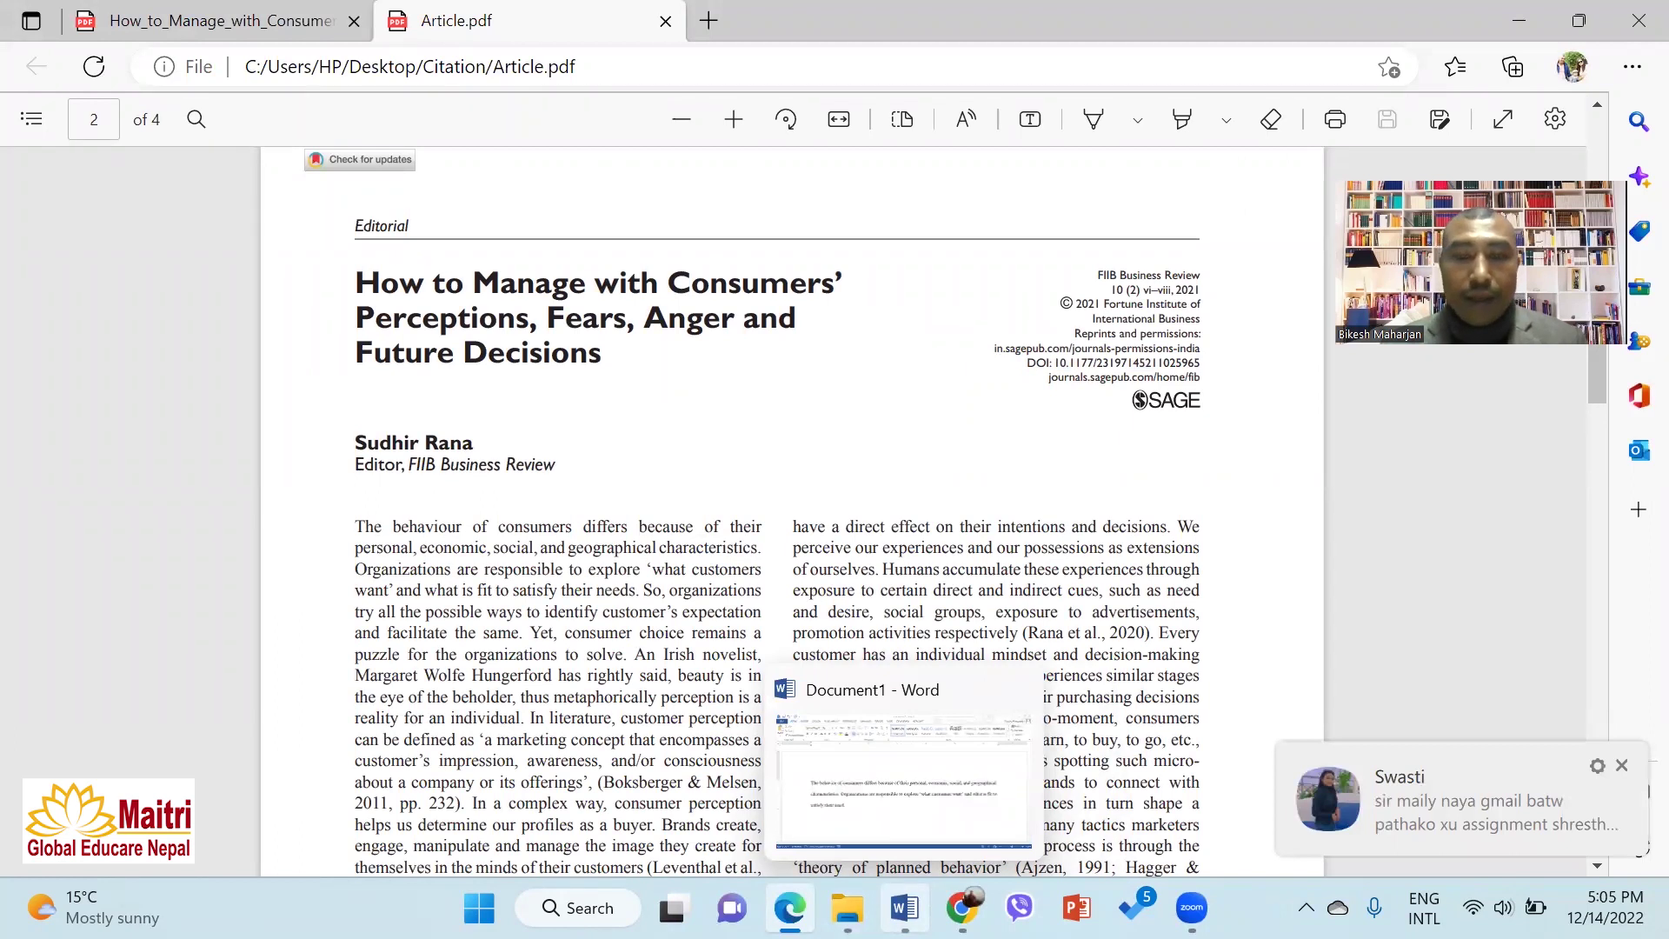
{"action": "left_click", "coordinate": [904, 780]}
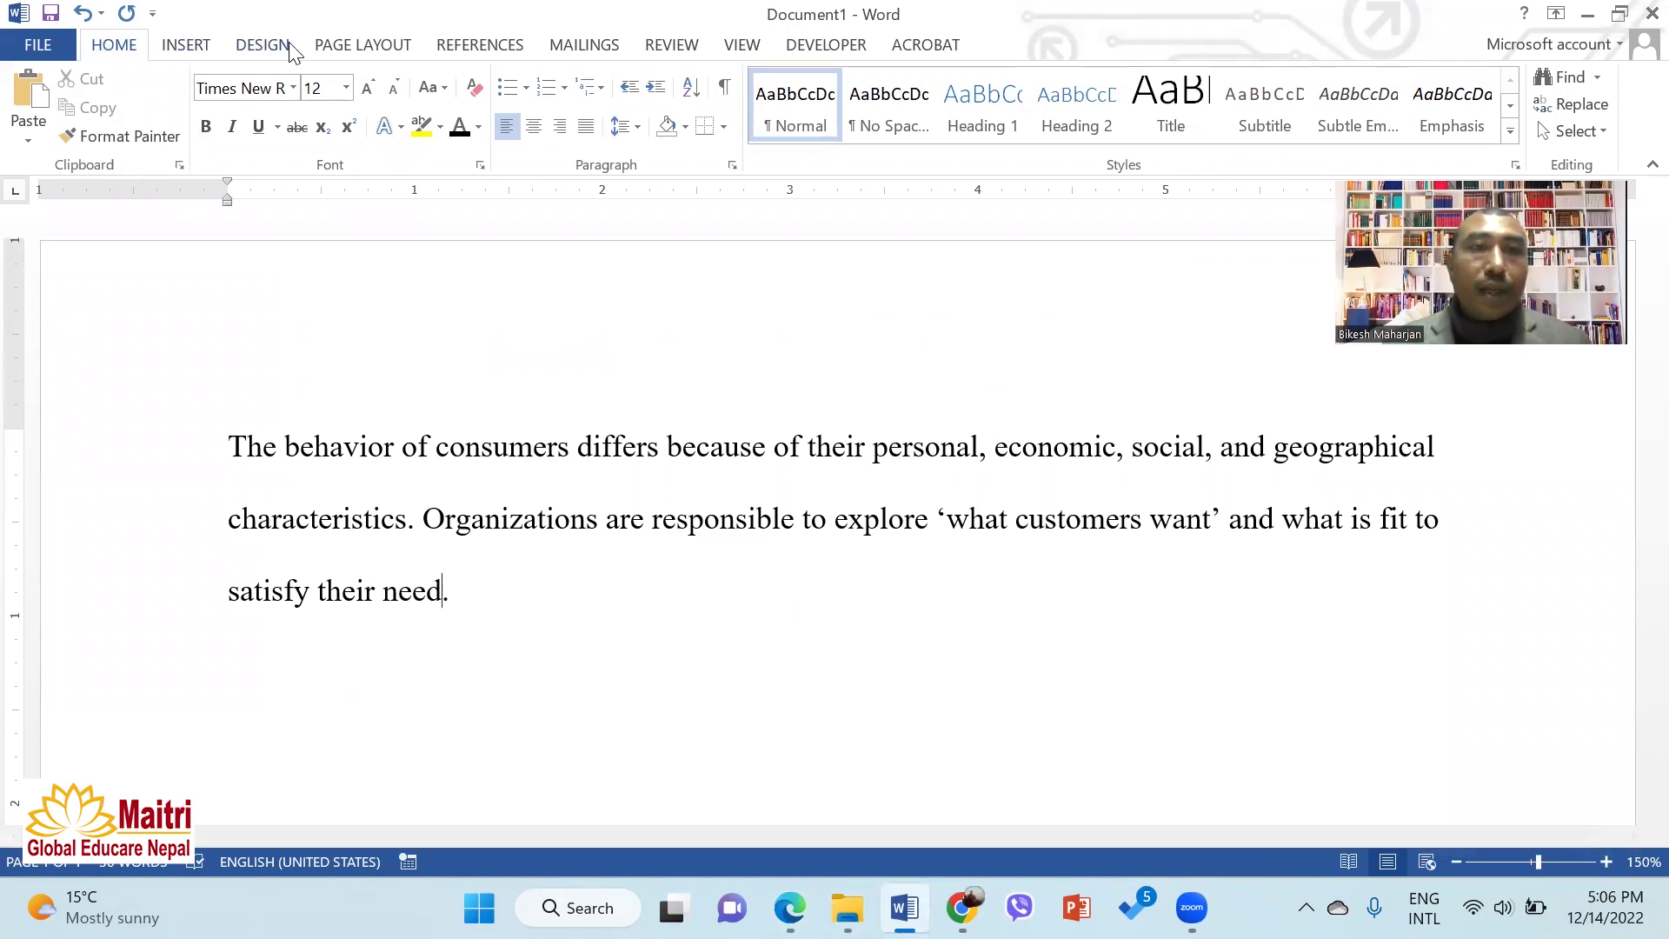
- Start a new citation source via References > Insert Citation > Add New Source
{"action": "left_click", "coordinate": [478, 47]}
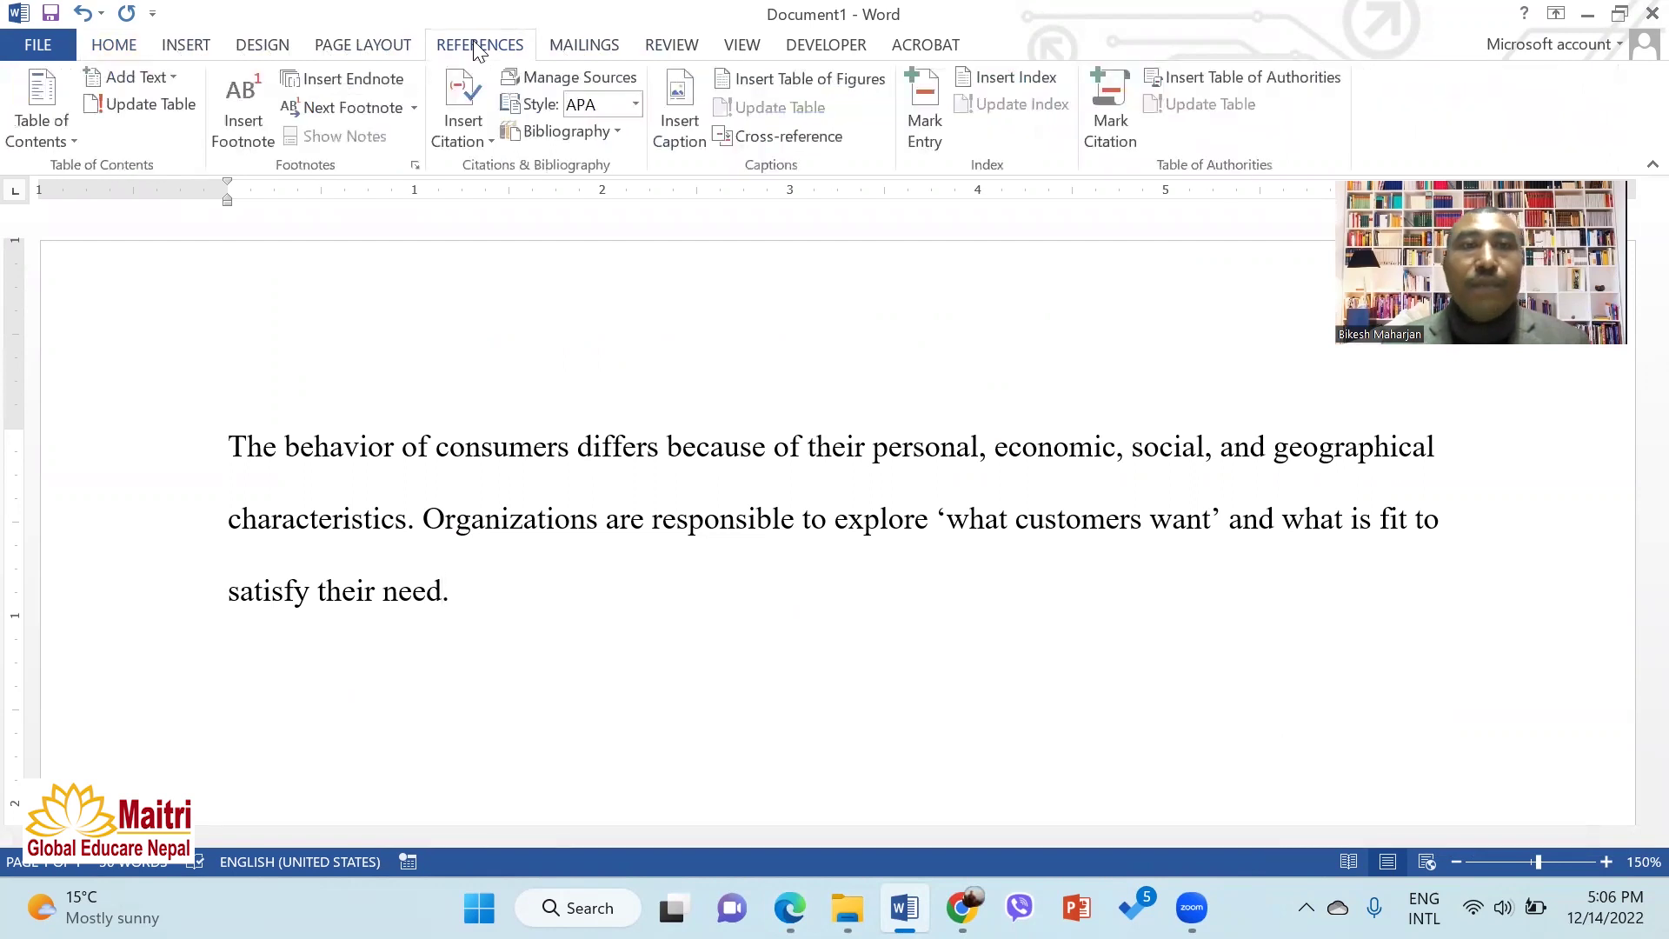
{"action": "left_click", "coordinate": [470, 126]}
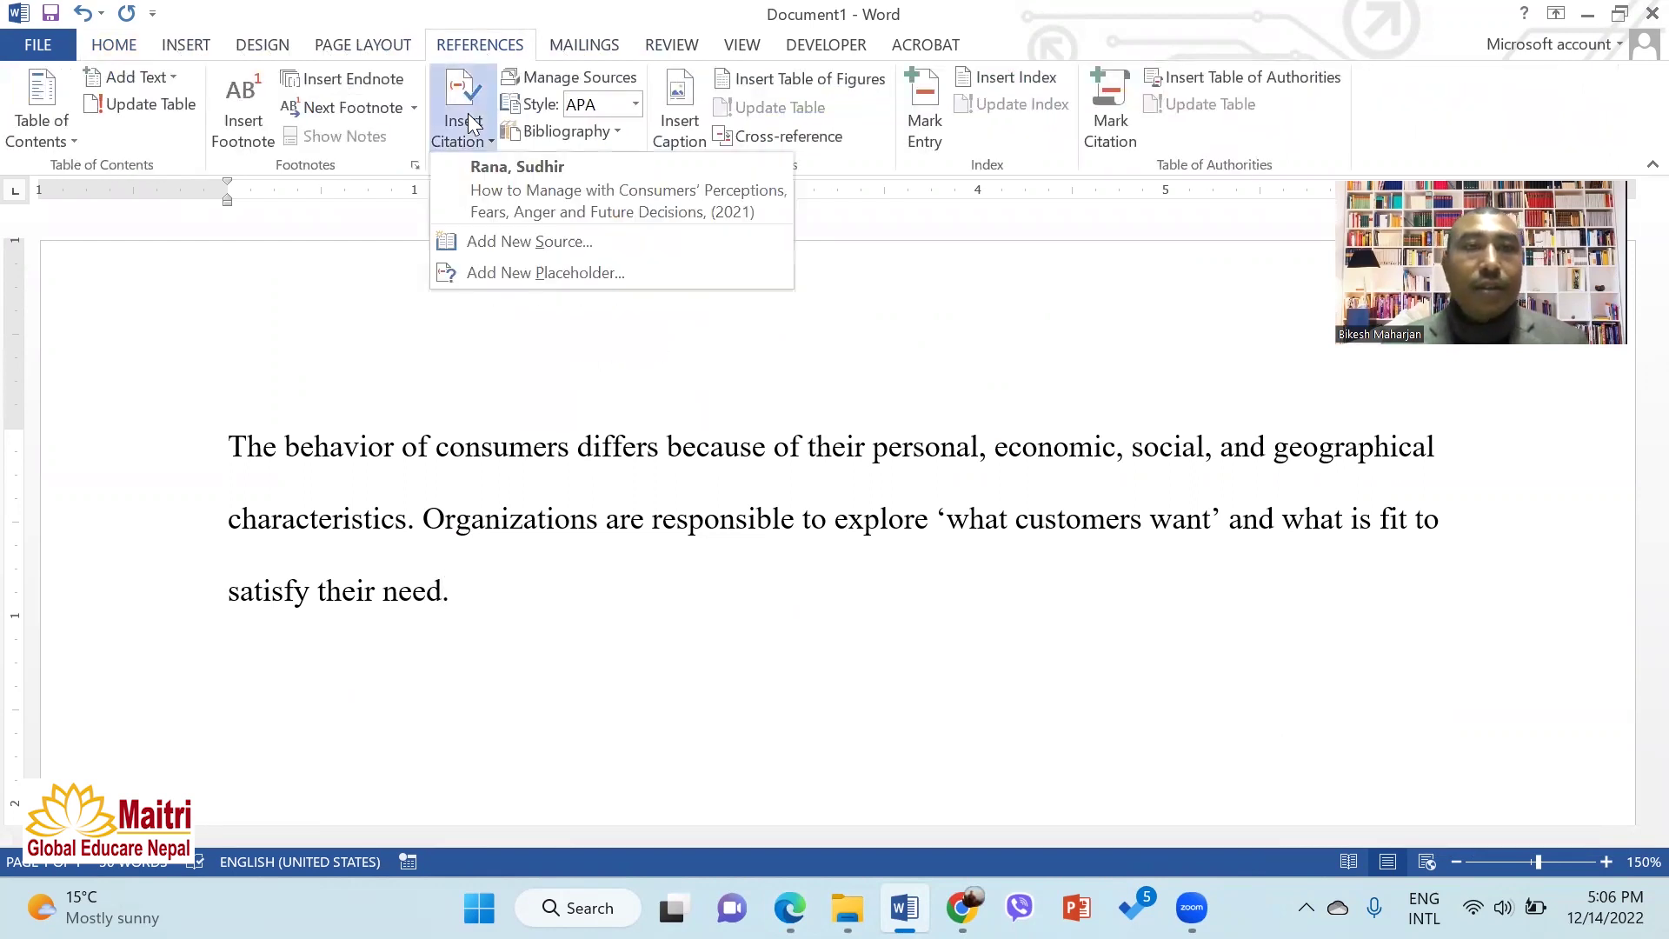
{"action": "left_click", "coordinate": [519, 240]}
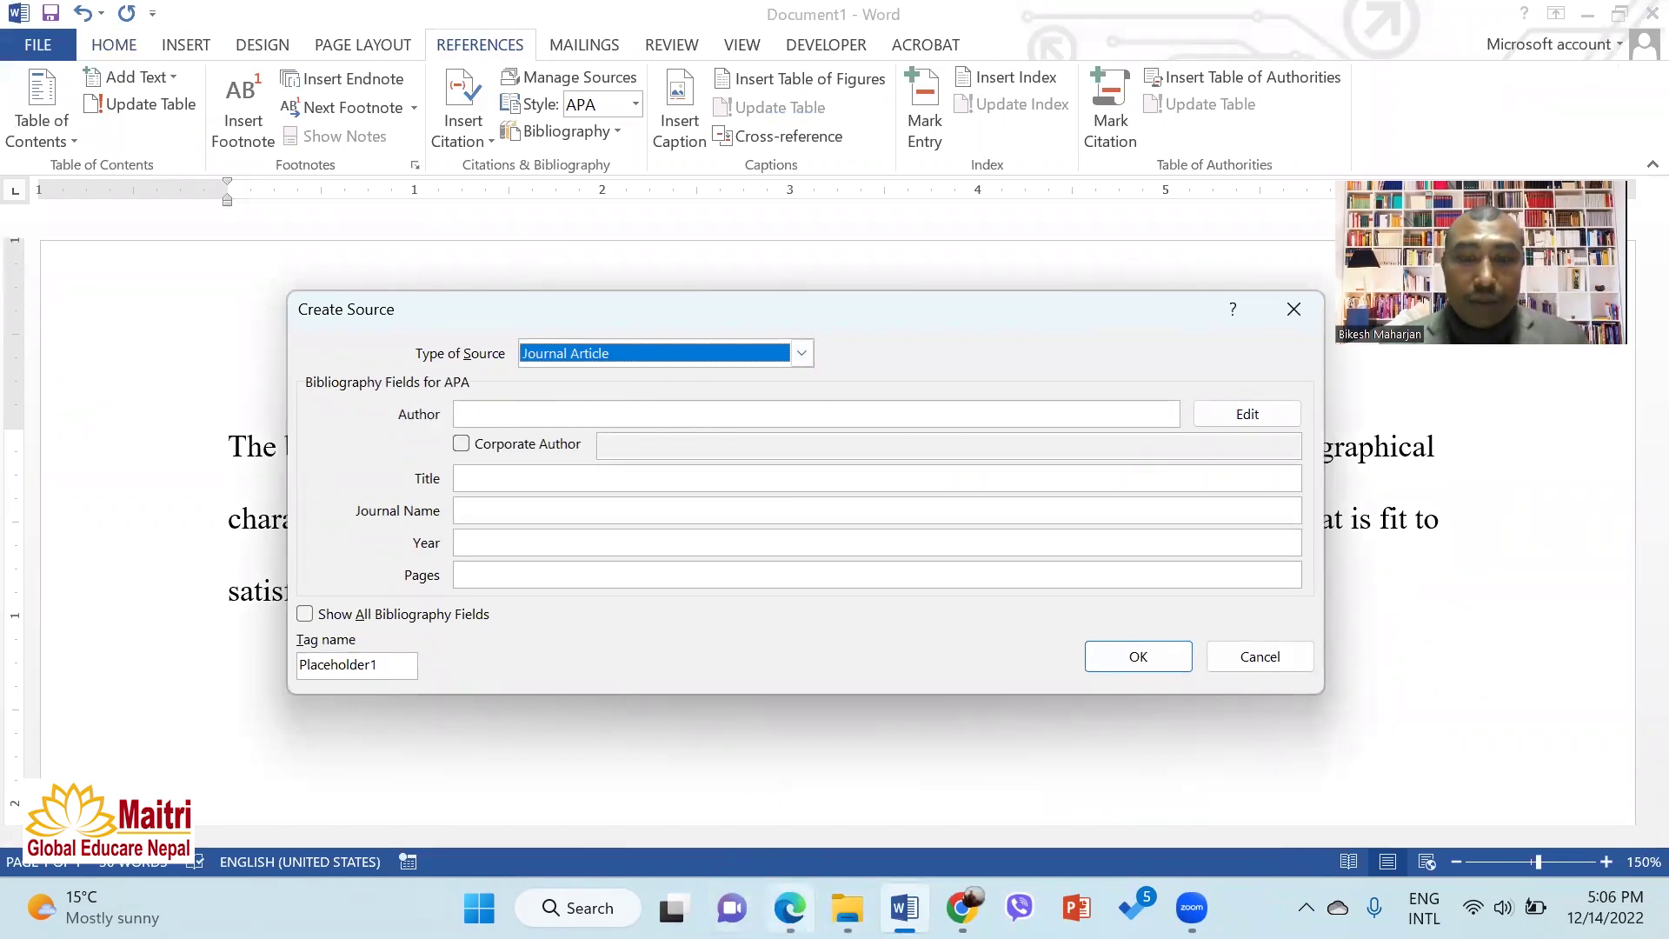
- Select the author's name in Article.pdf in Edge and bring it back to Word
{"action": "left_click", "coordinate": [790, 907]}
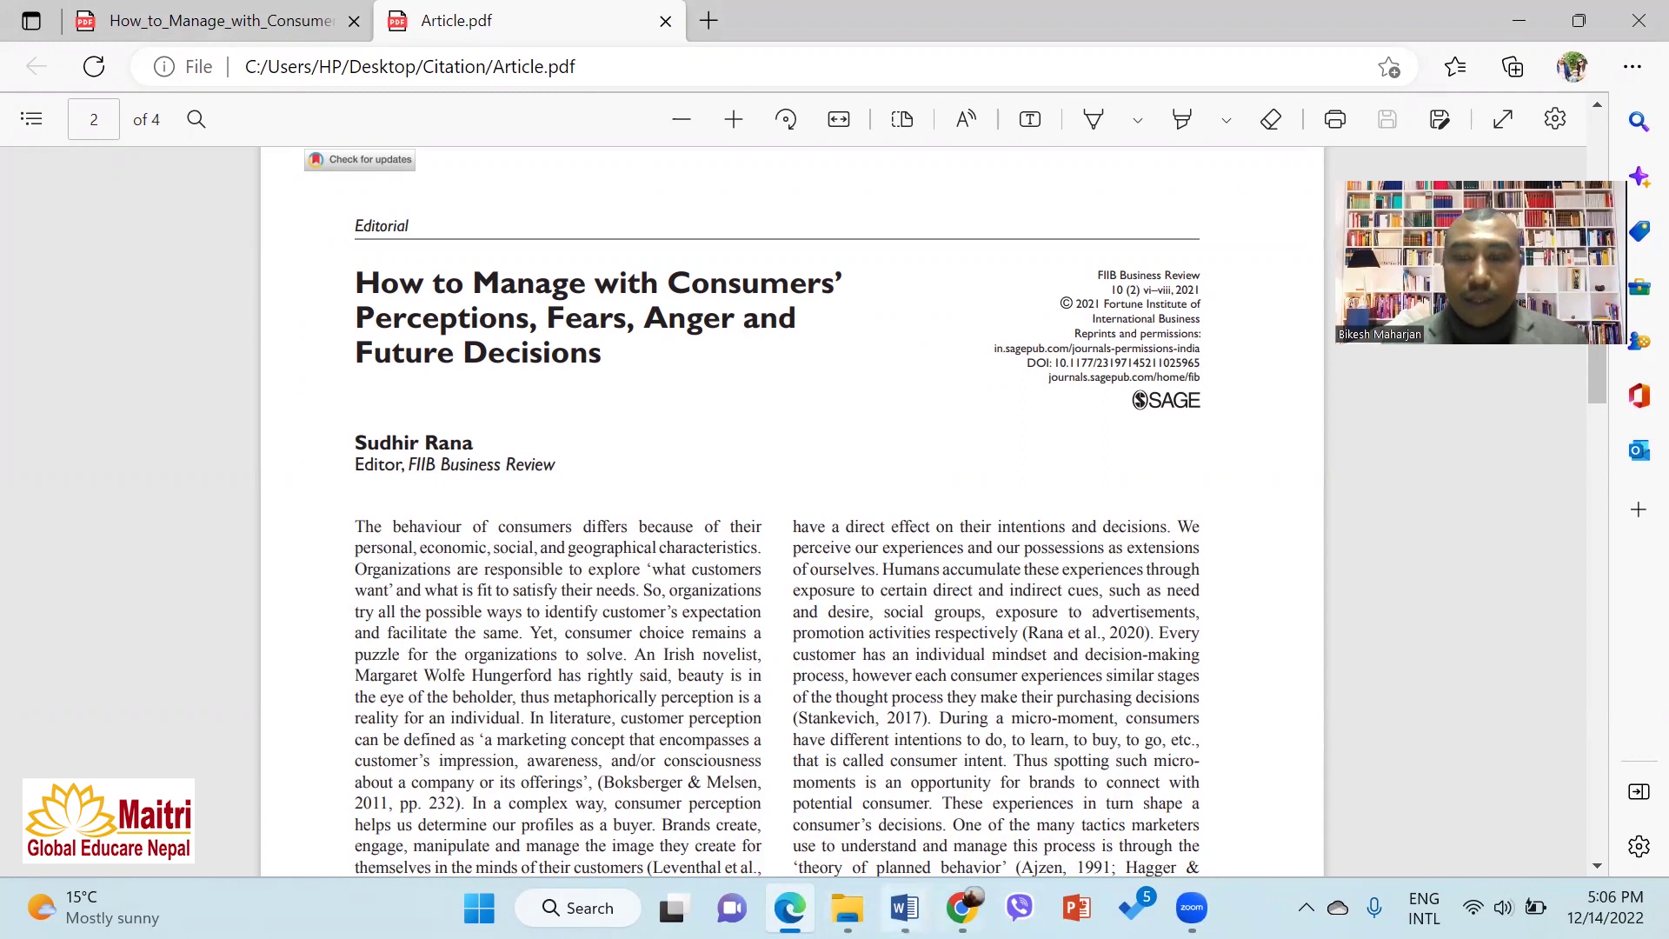
{"action": "left_click", "coordinate": [895, 797]}
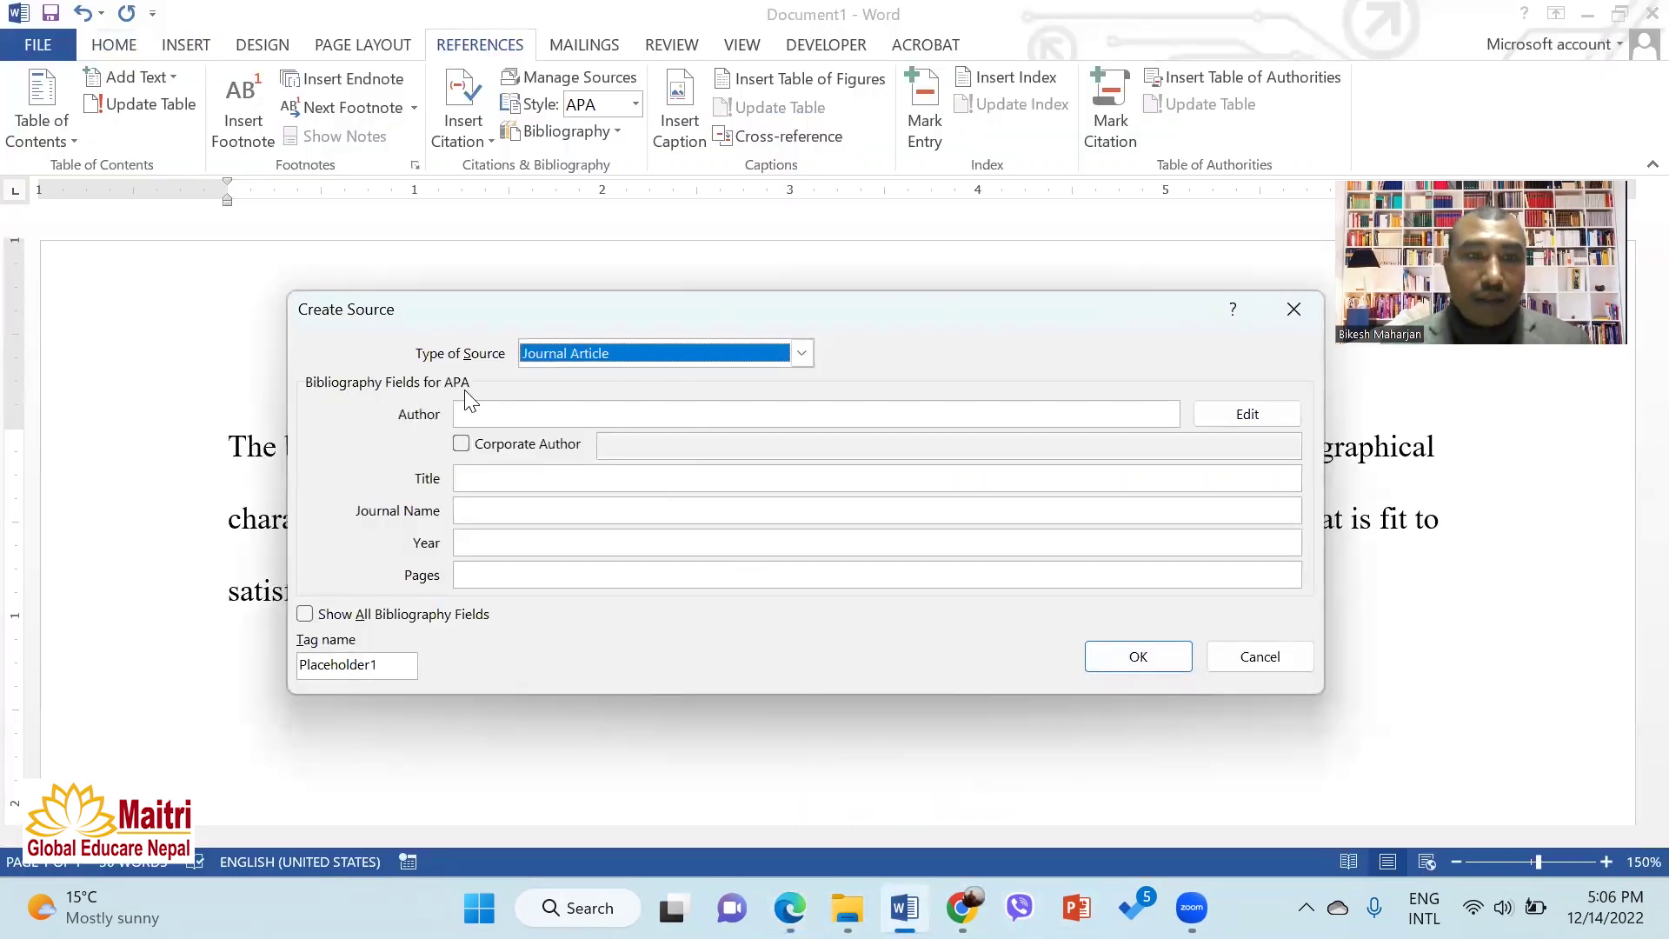
{"action": "left_click", "coordinate": [789, 908]}
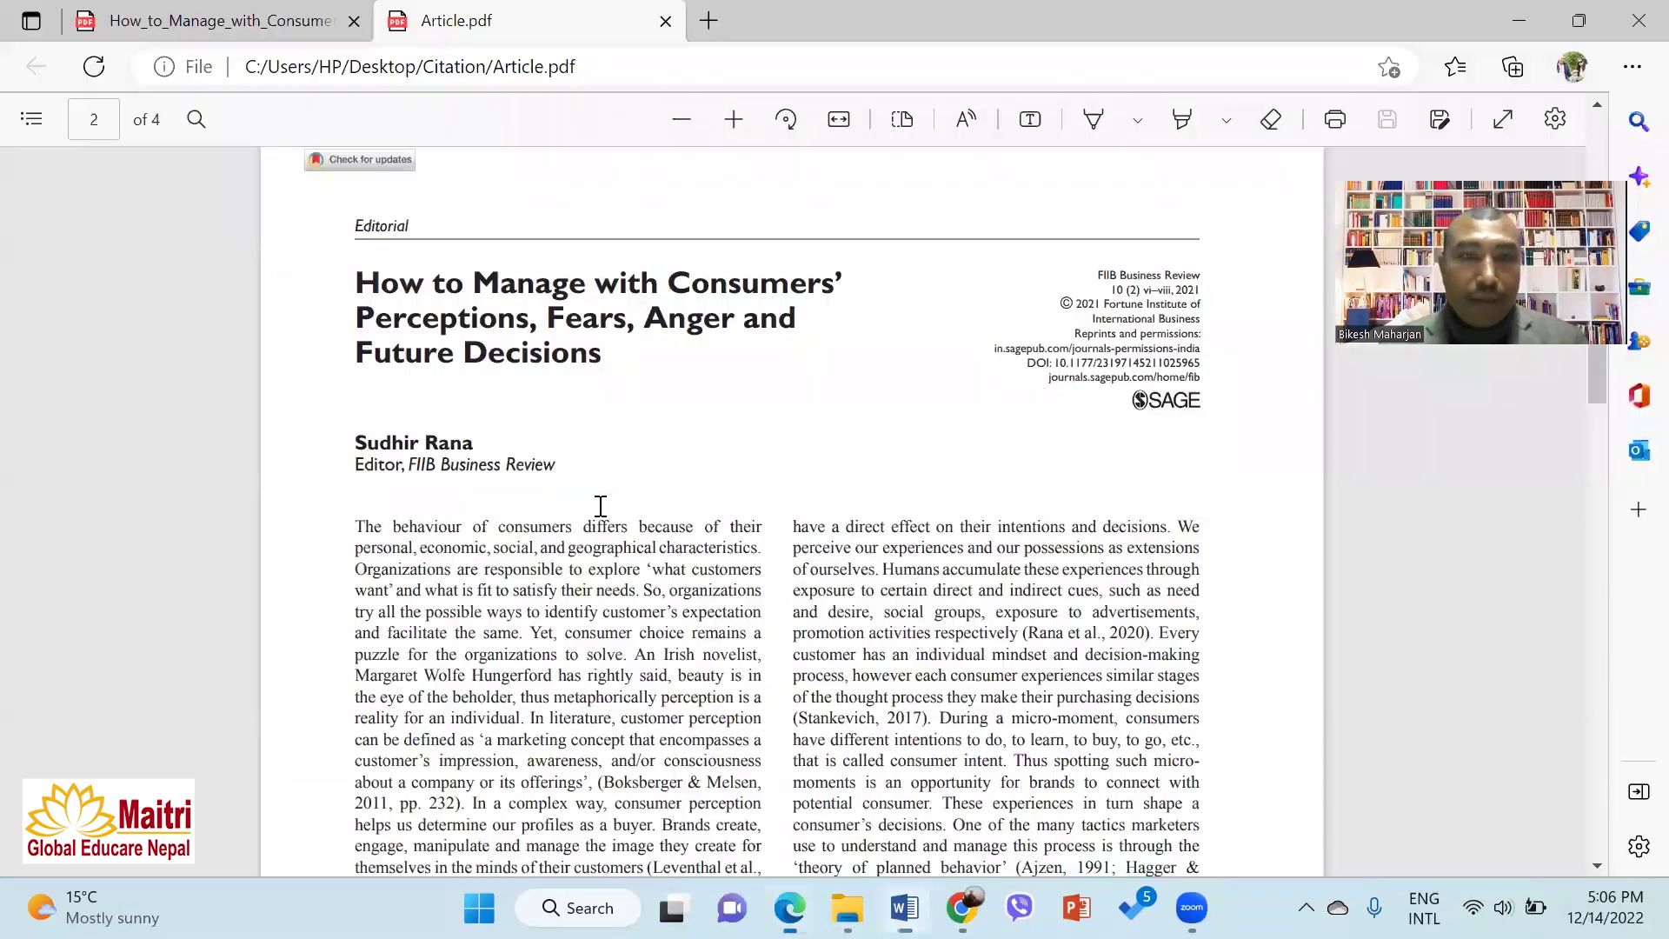
{"action": "left_click_drag", "start_coordinate": [358, 434], "coordinate": [473, 436]}
{"action": "key", "text": "ctrl+c"}
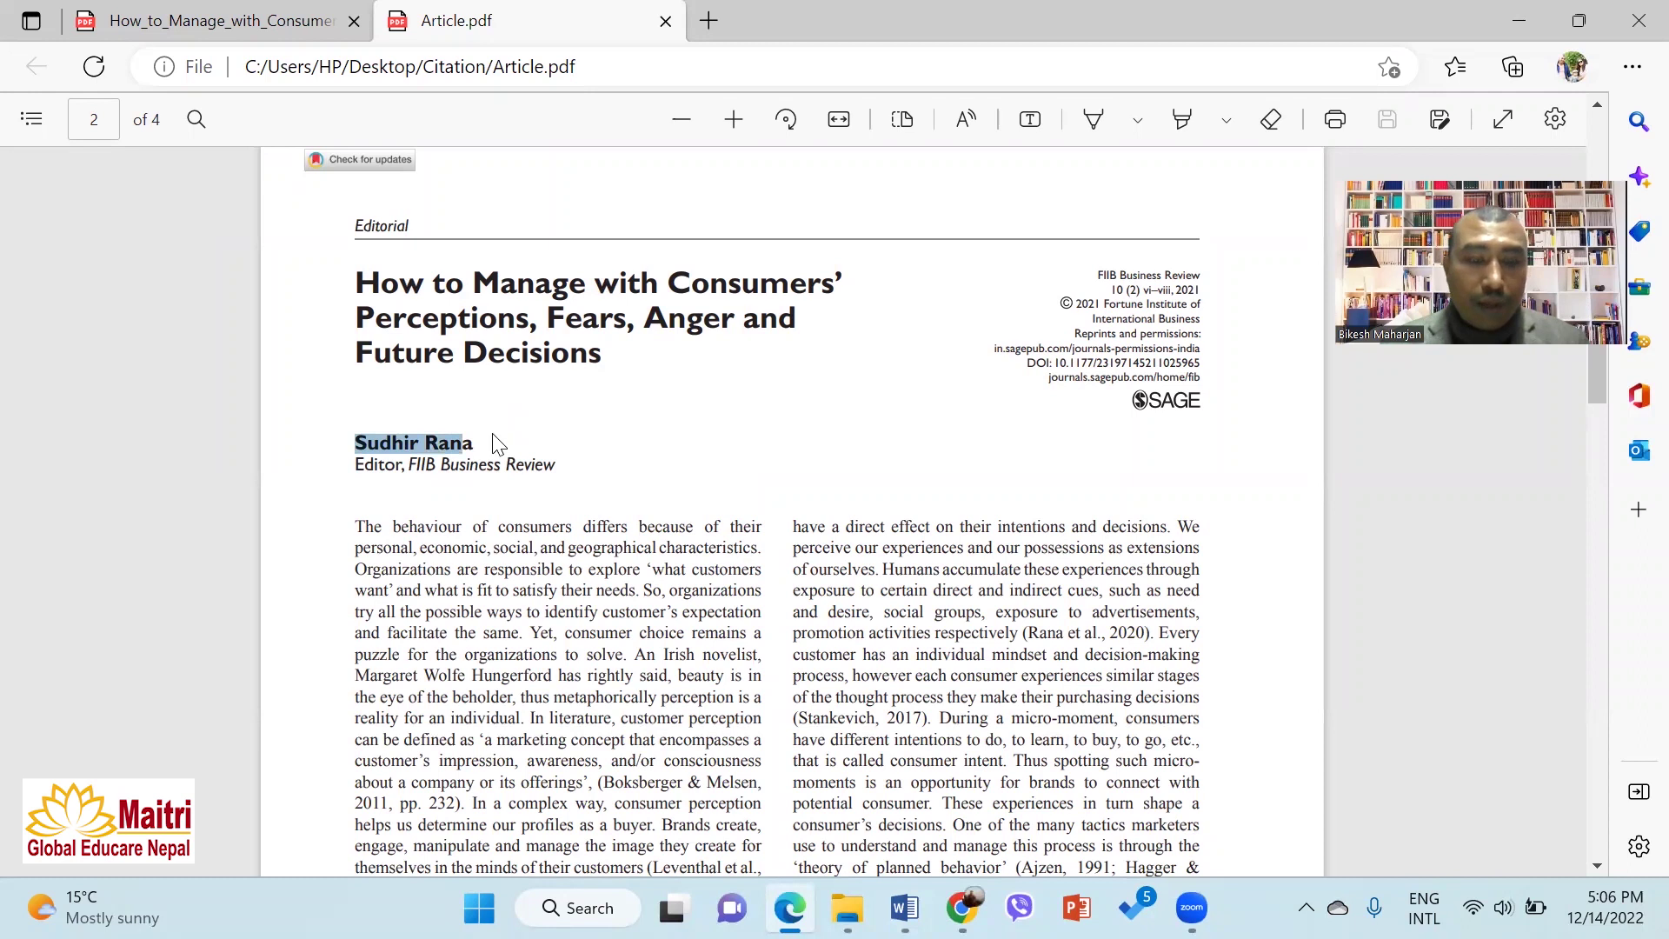
{"action": "key", "text": "alt+Tab"}
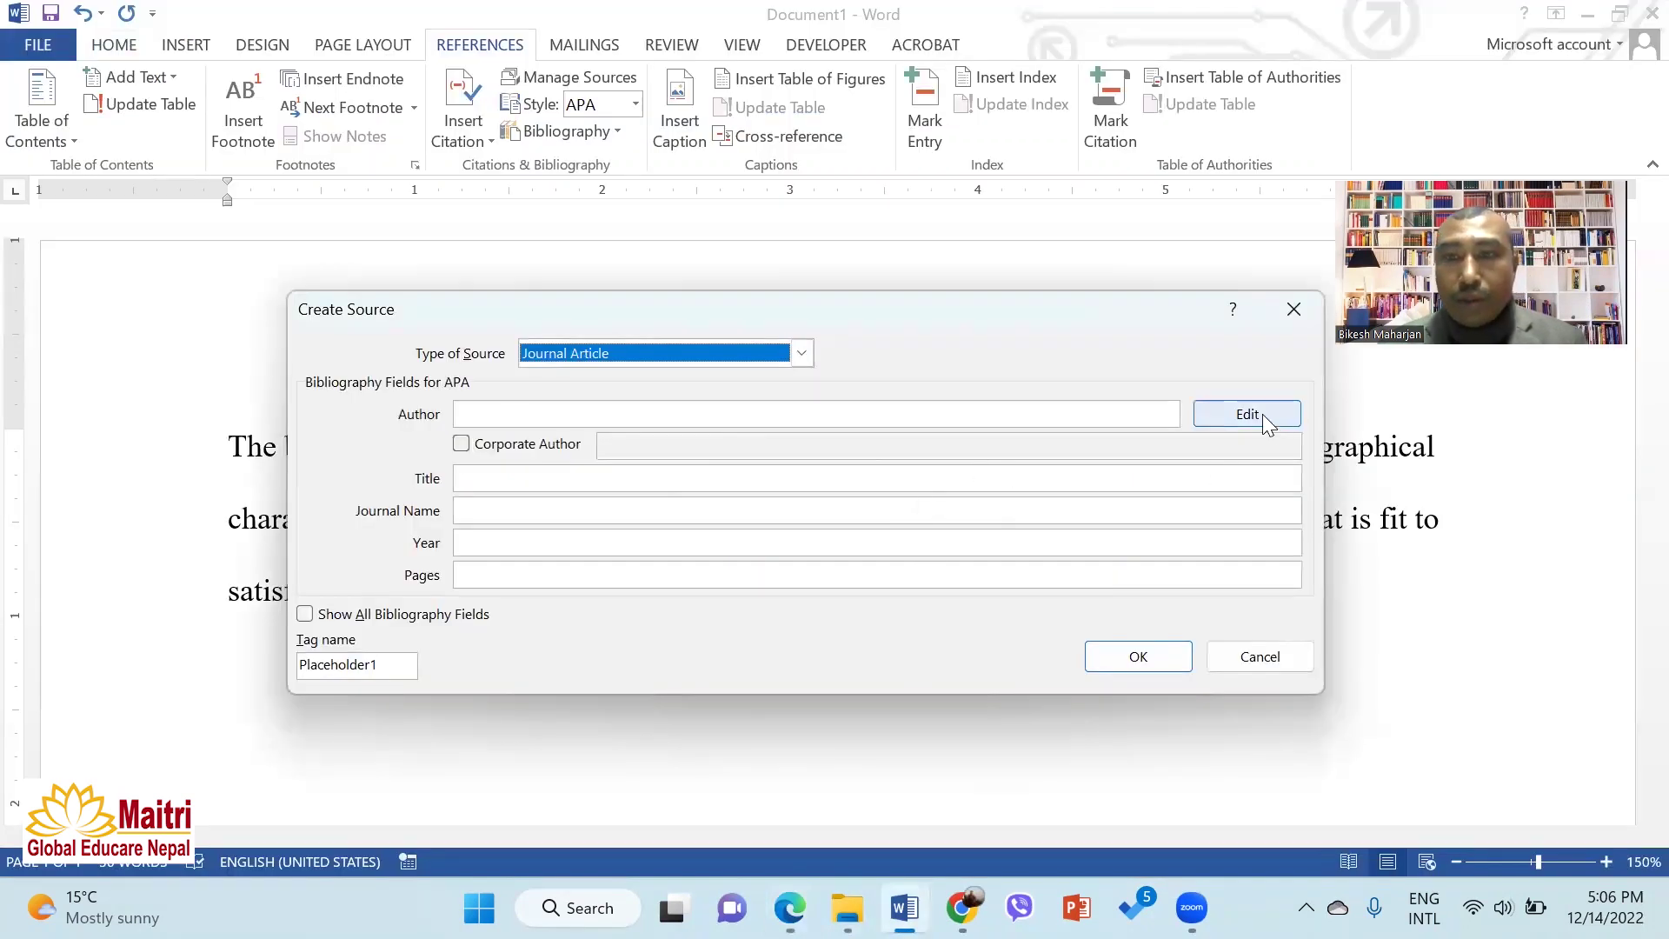
- Enter the article's author as last name and first name in the Author editor and confirm
{"action": "left_click", "coordinate": [1257, 412]}
{"action": "key", "text": "ctrl+v"}
{"action": "type", "text": "a"}
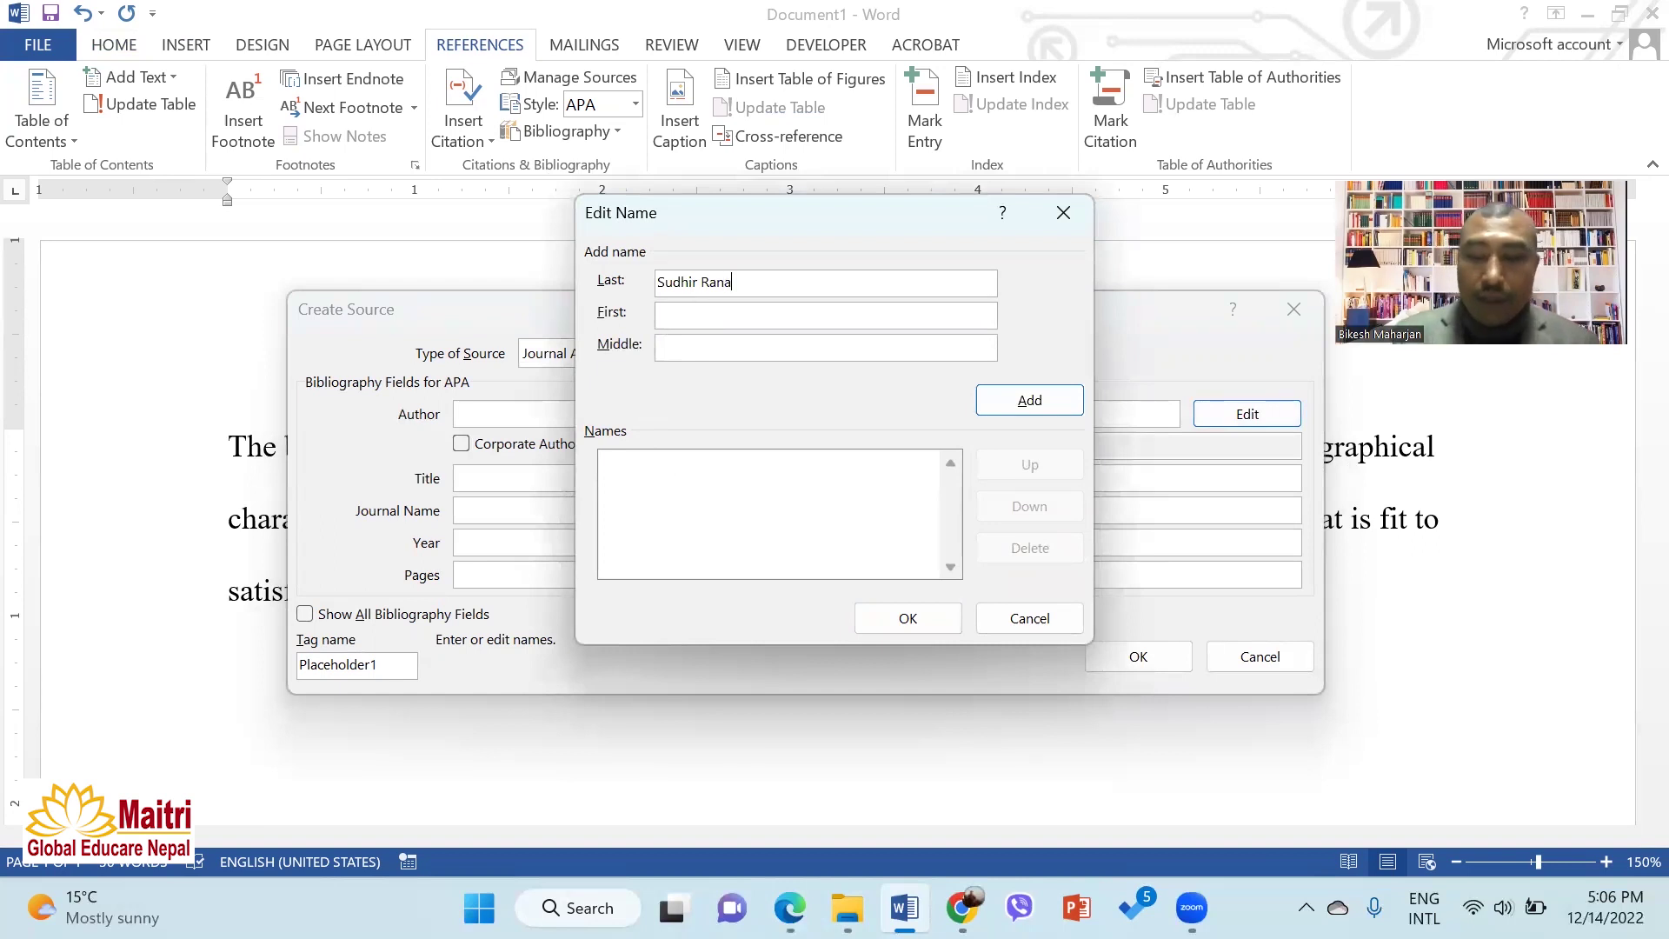
{"action": "key", "text": "shift+Home"}
{"action": "key", "text": "BackSpace"}
{"action": "type", "text": "Sudhir"}
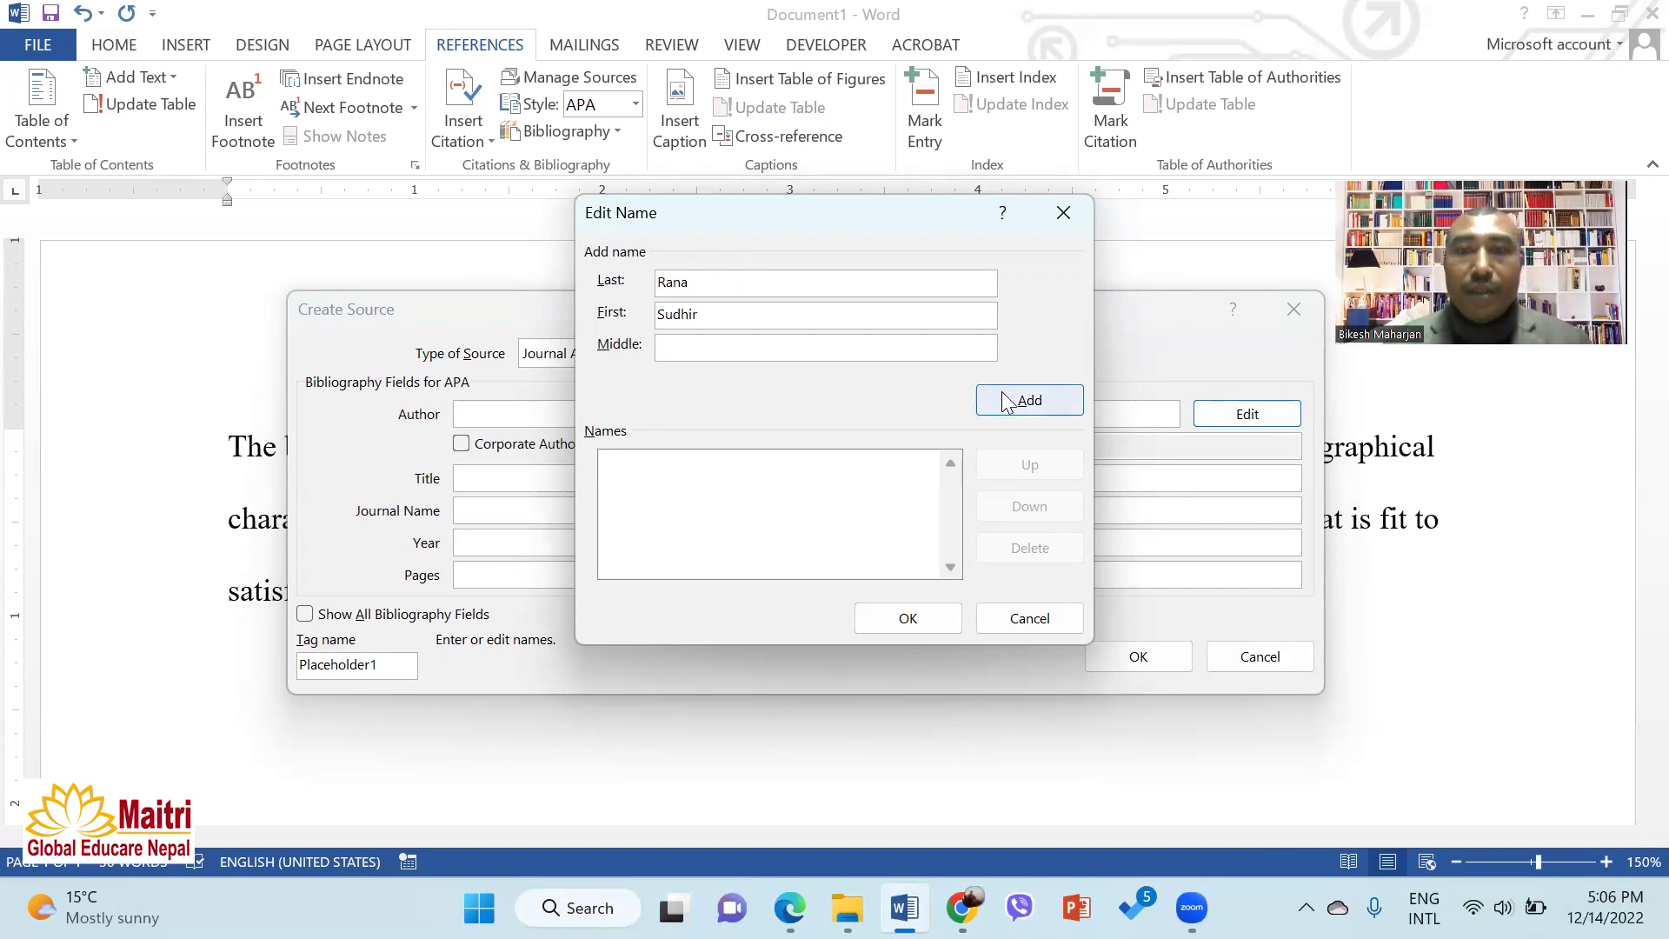
{"action": "left_click", "coordinate": [1019, 401]}
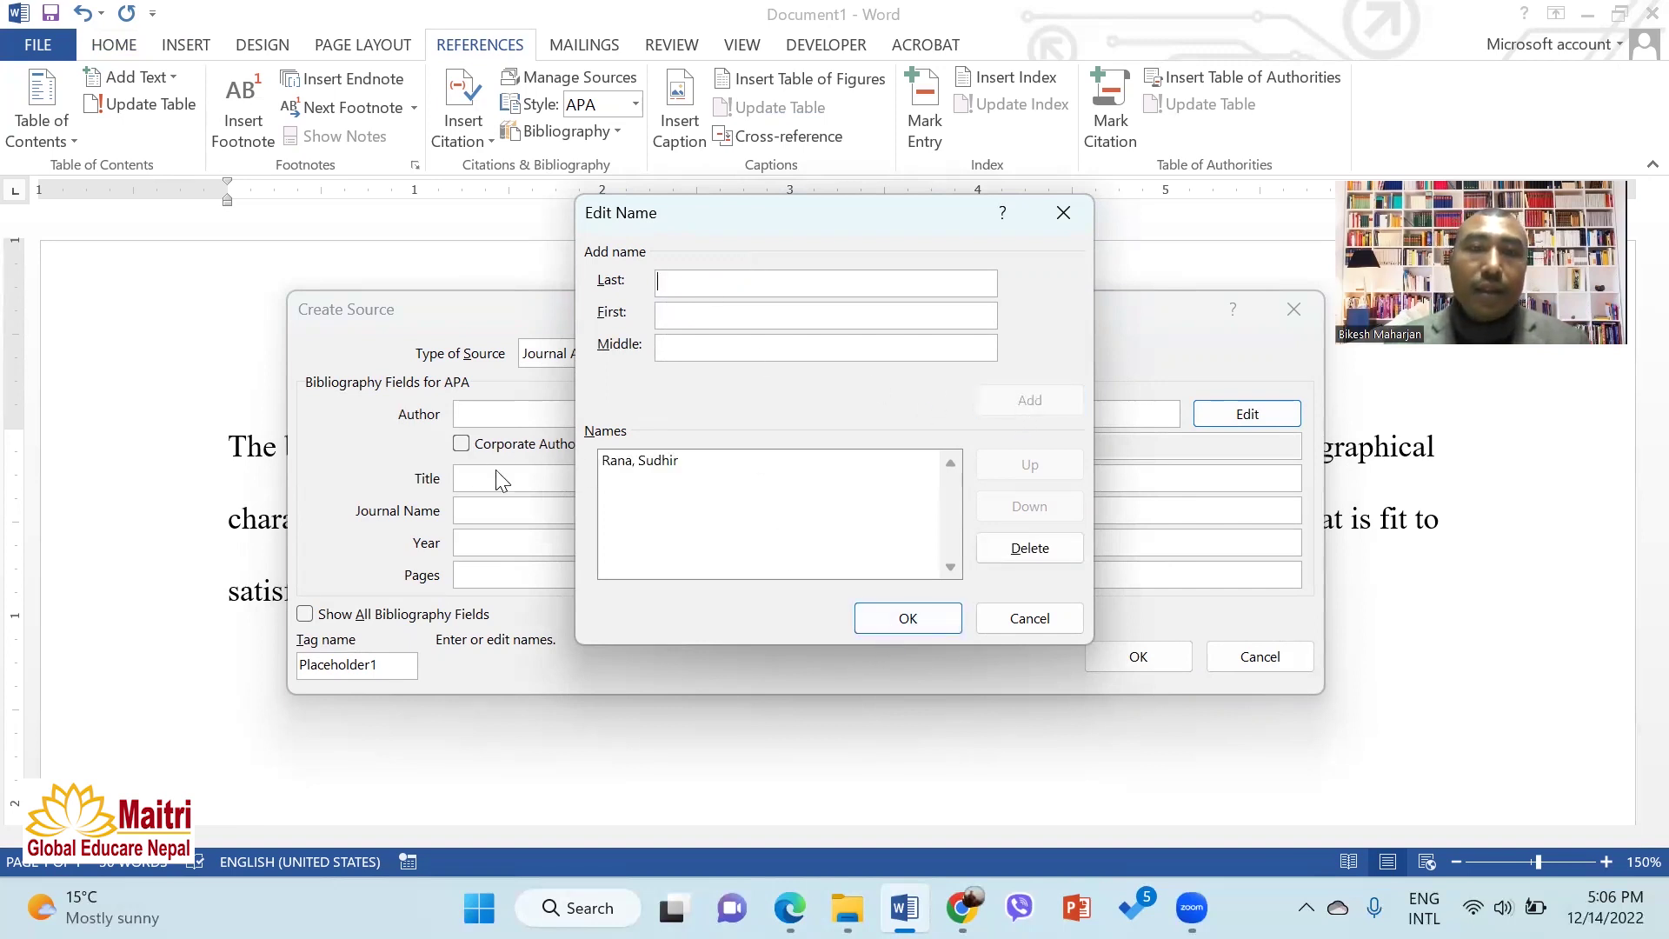
{"action": "left_click", "coordinate": [916, 623]}
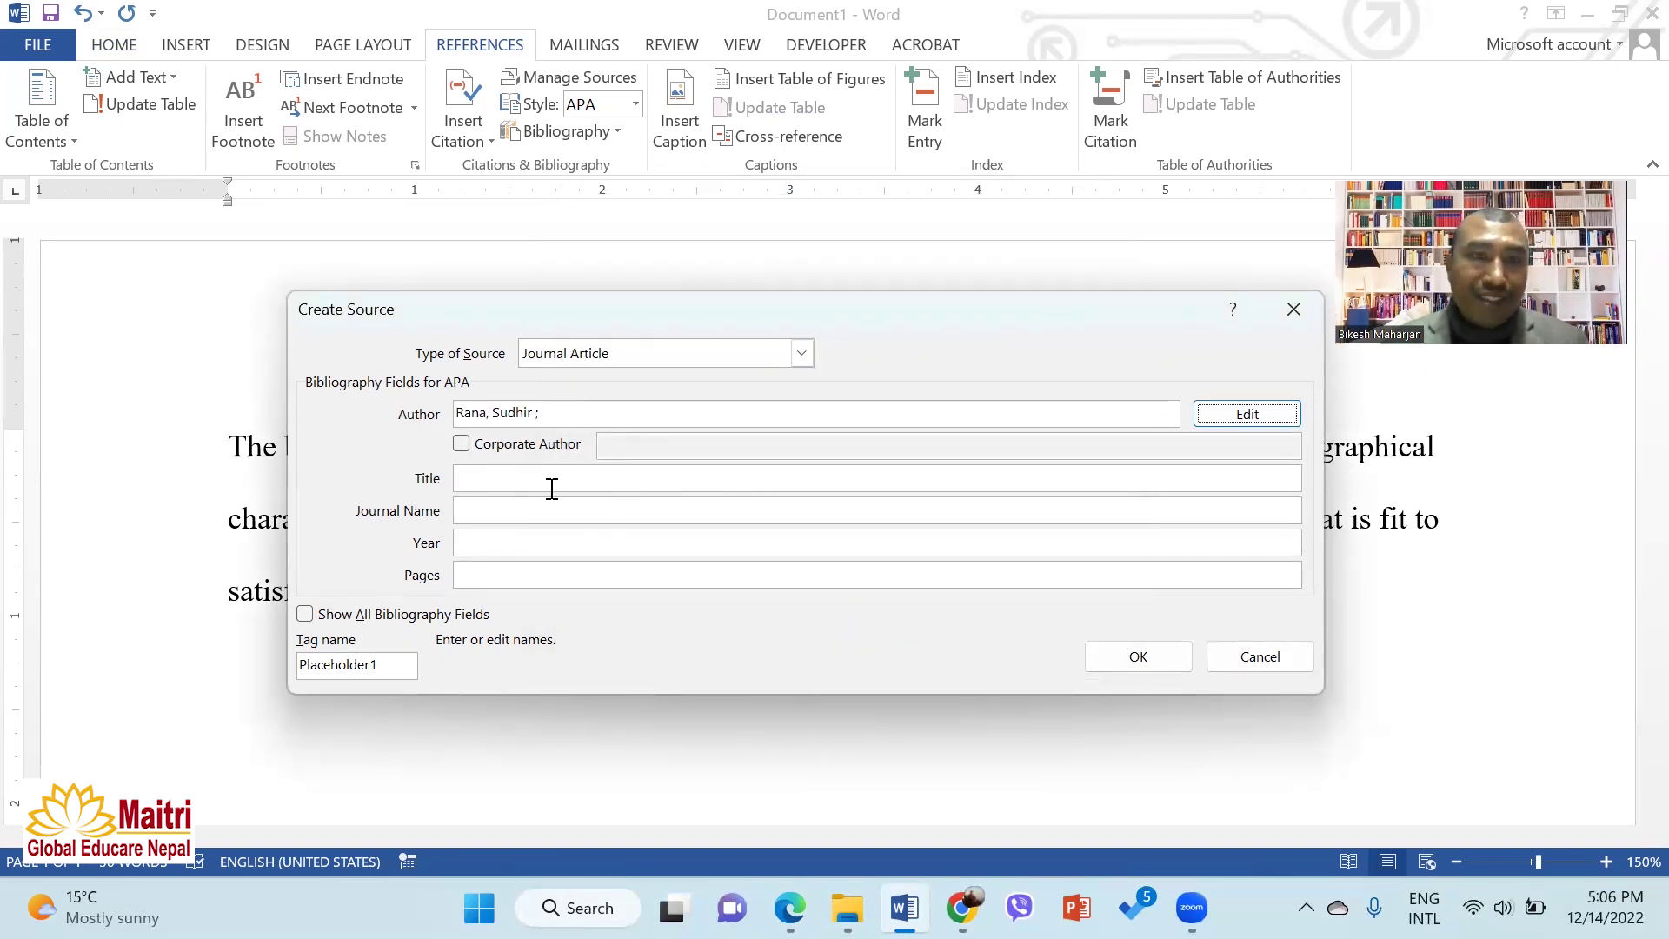
{"action": "key", "text": "alt+Tab"}
- Copy the three-line article title, ending 'Future Decisions', from the PDF into Title
{"action": "left_click", "coordinate": [359, 280]}
{"action": "left_click_drag", "start_coordinate": [359, 281], "coordinate": [847, 289]}
{"action": "key", "text": "ctrl+c"}
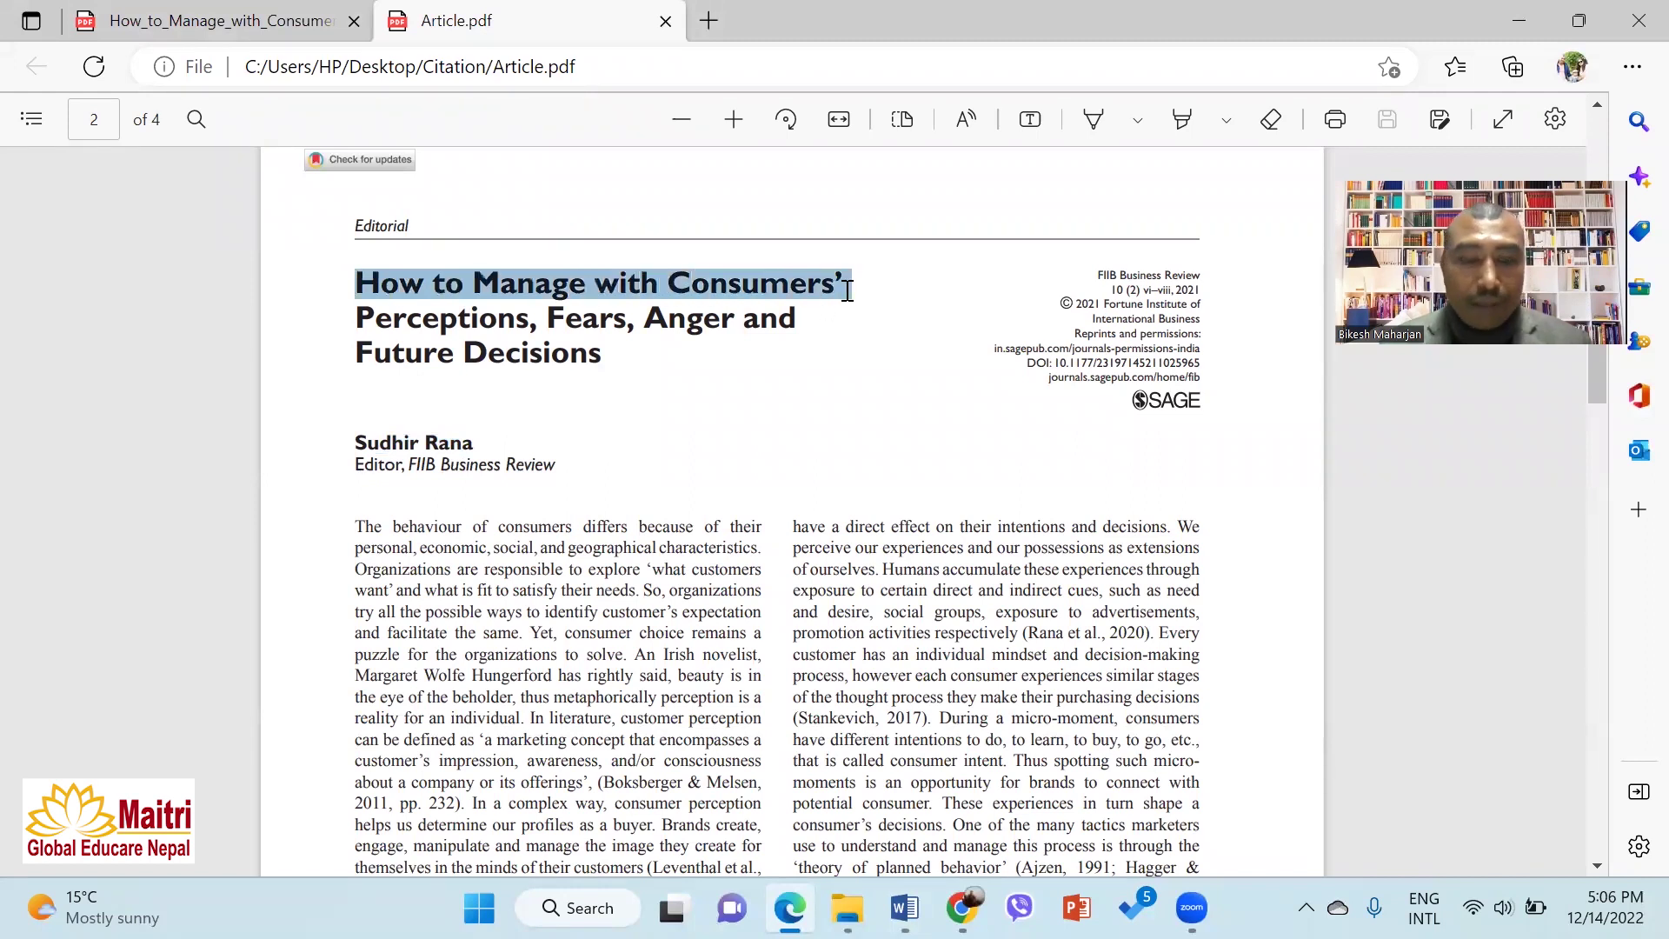
{"action": "key", "text": "alt+Tab"}
{"action": "key", "text": "ctrl+v"}
{"action": "key", "text": "alt+Tab"}
{"action": "left_click_drag", "start_coordinate": [357, 320], "coordinate": [802, 323]}
{"action": "key", "text": "ctrl+c"}
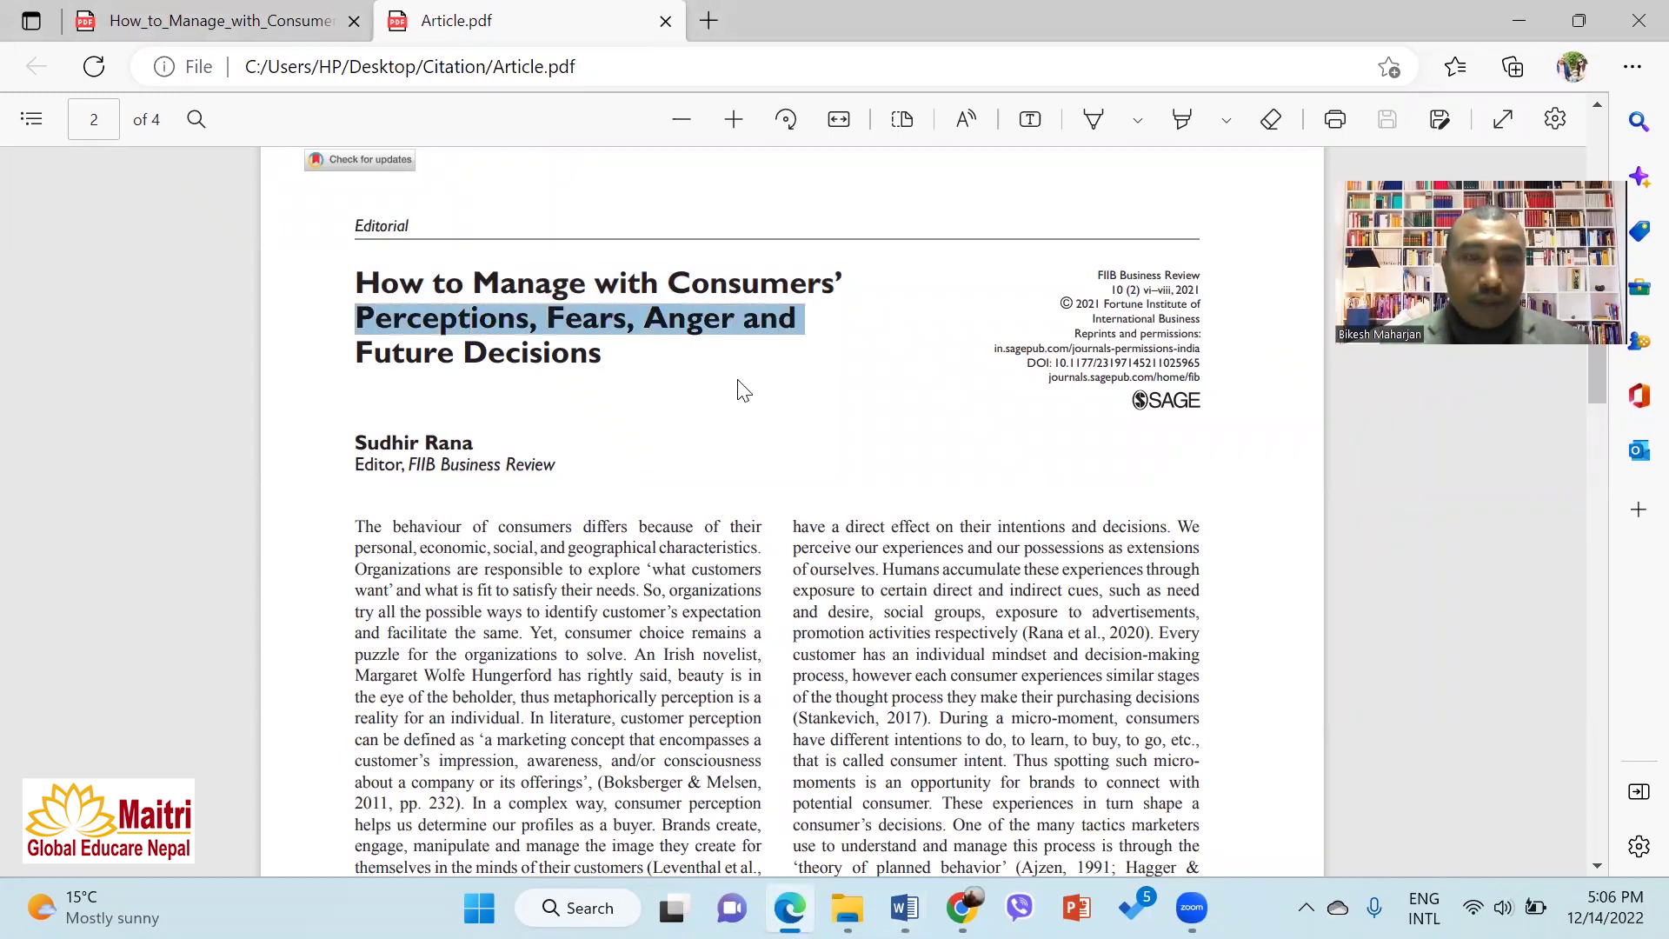
{"action": "key", "text": "alt+Tab"}
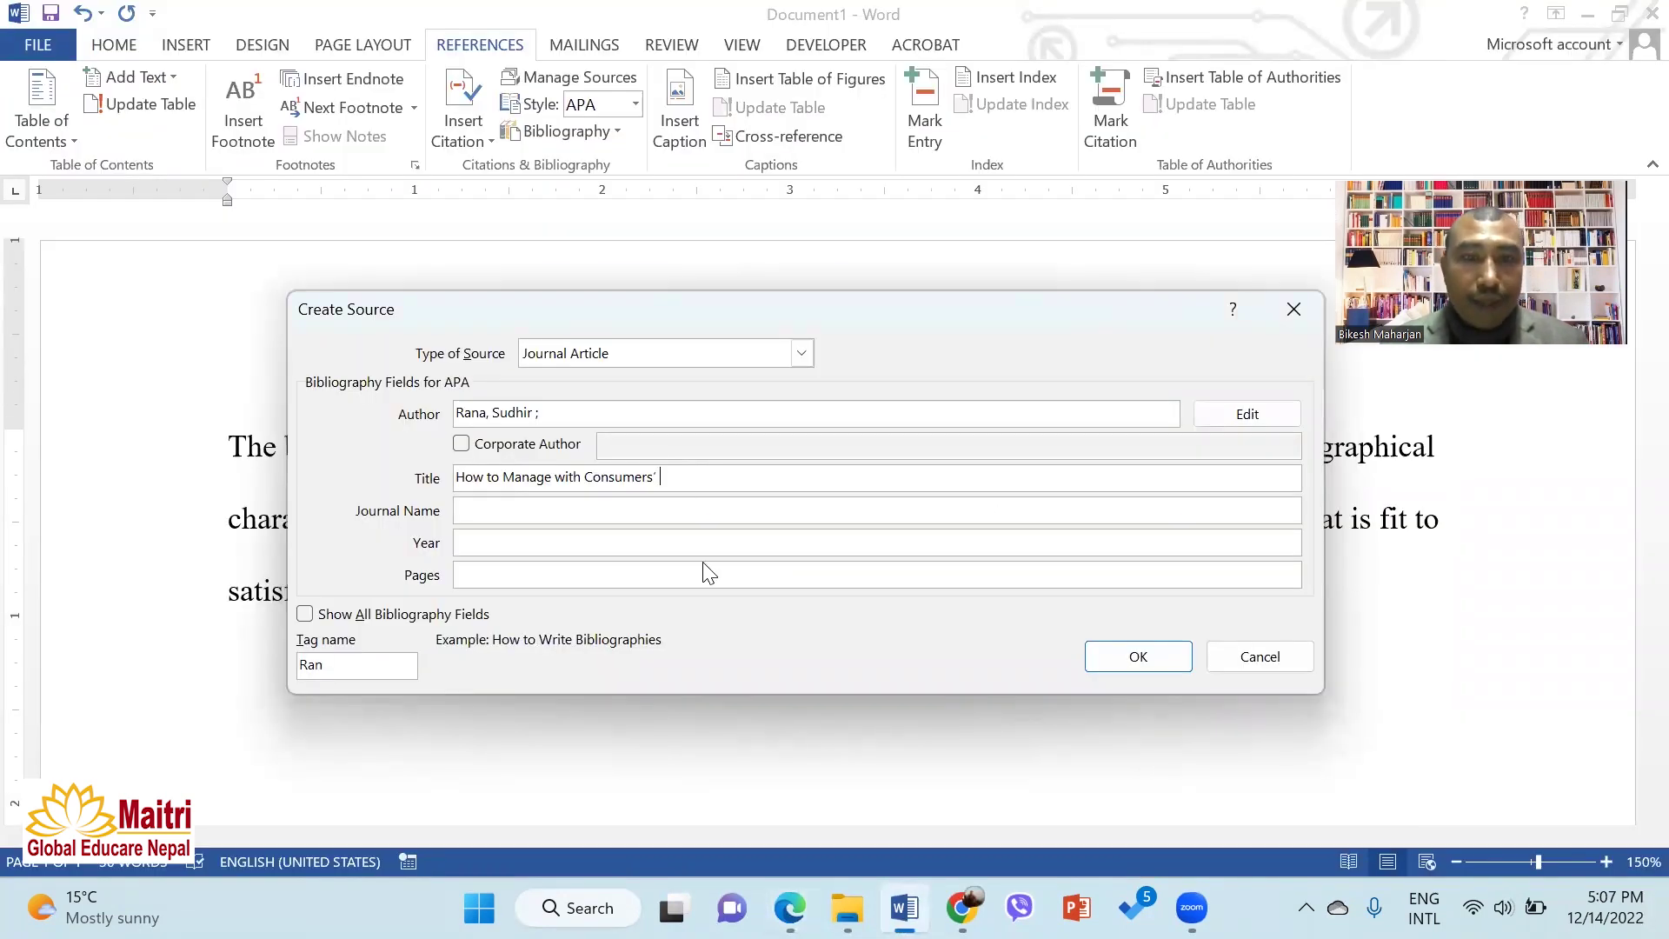
{"action": "key", "text": "ctrl+v"}
{"action": "key", "text": "alt+Tab"}
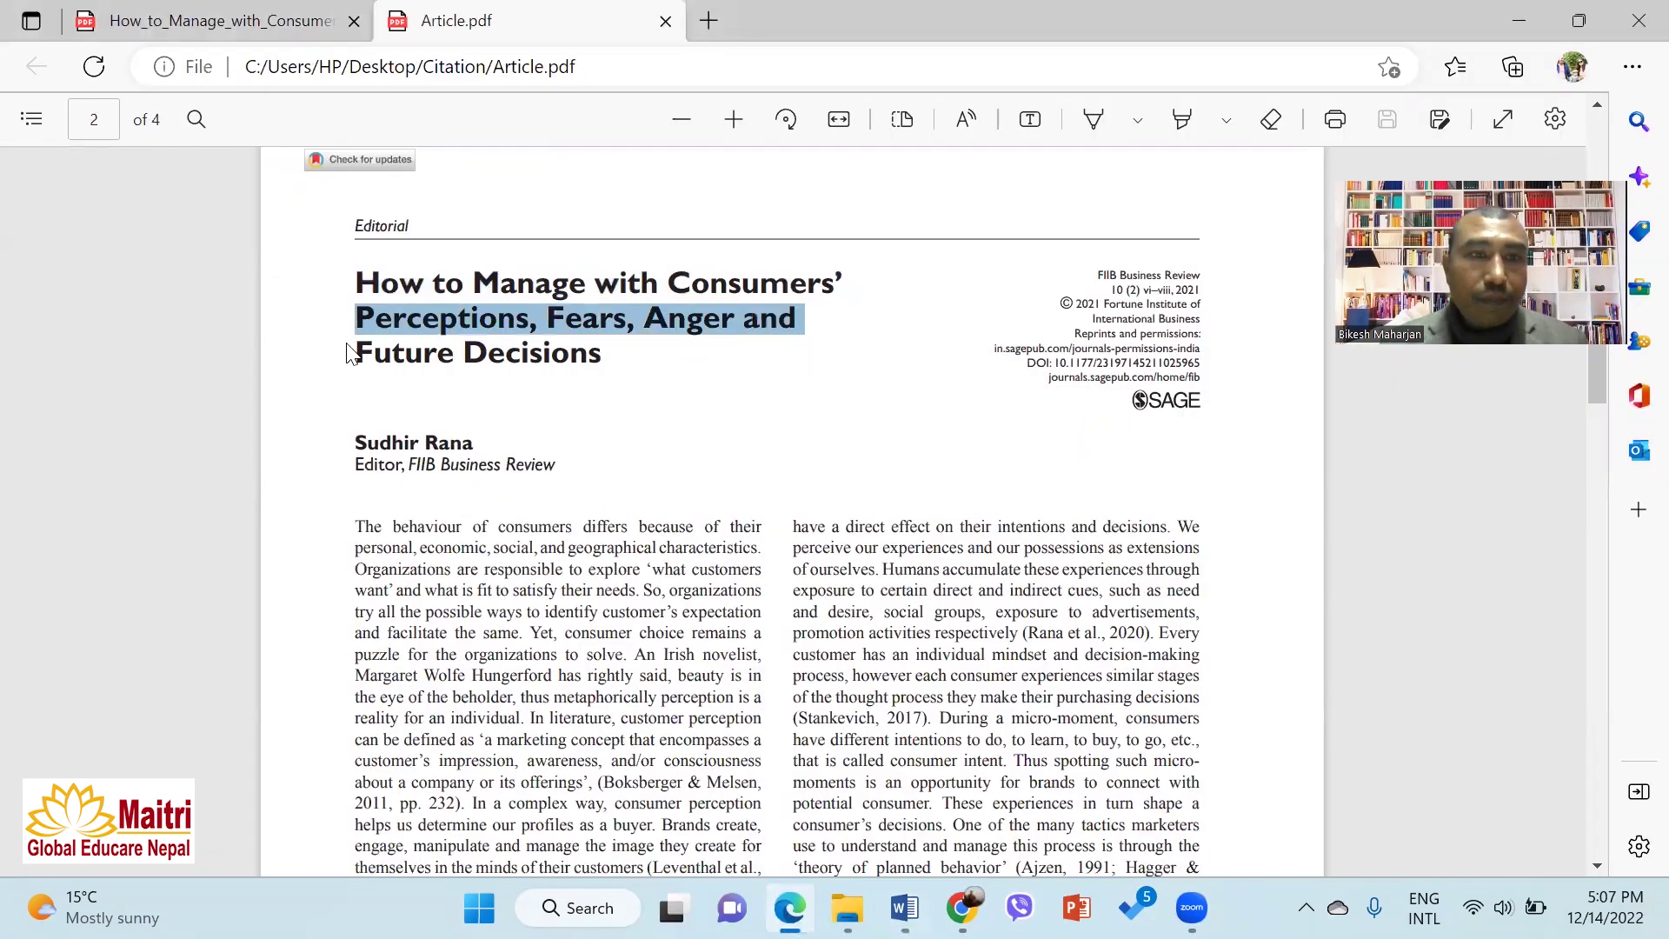
{"action": "left_click_drag", "start_coordinate": [357, 355], "coordinate": [613, 374]}
{"action": "key", "text": "ctrl+c"}
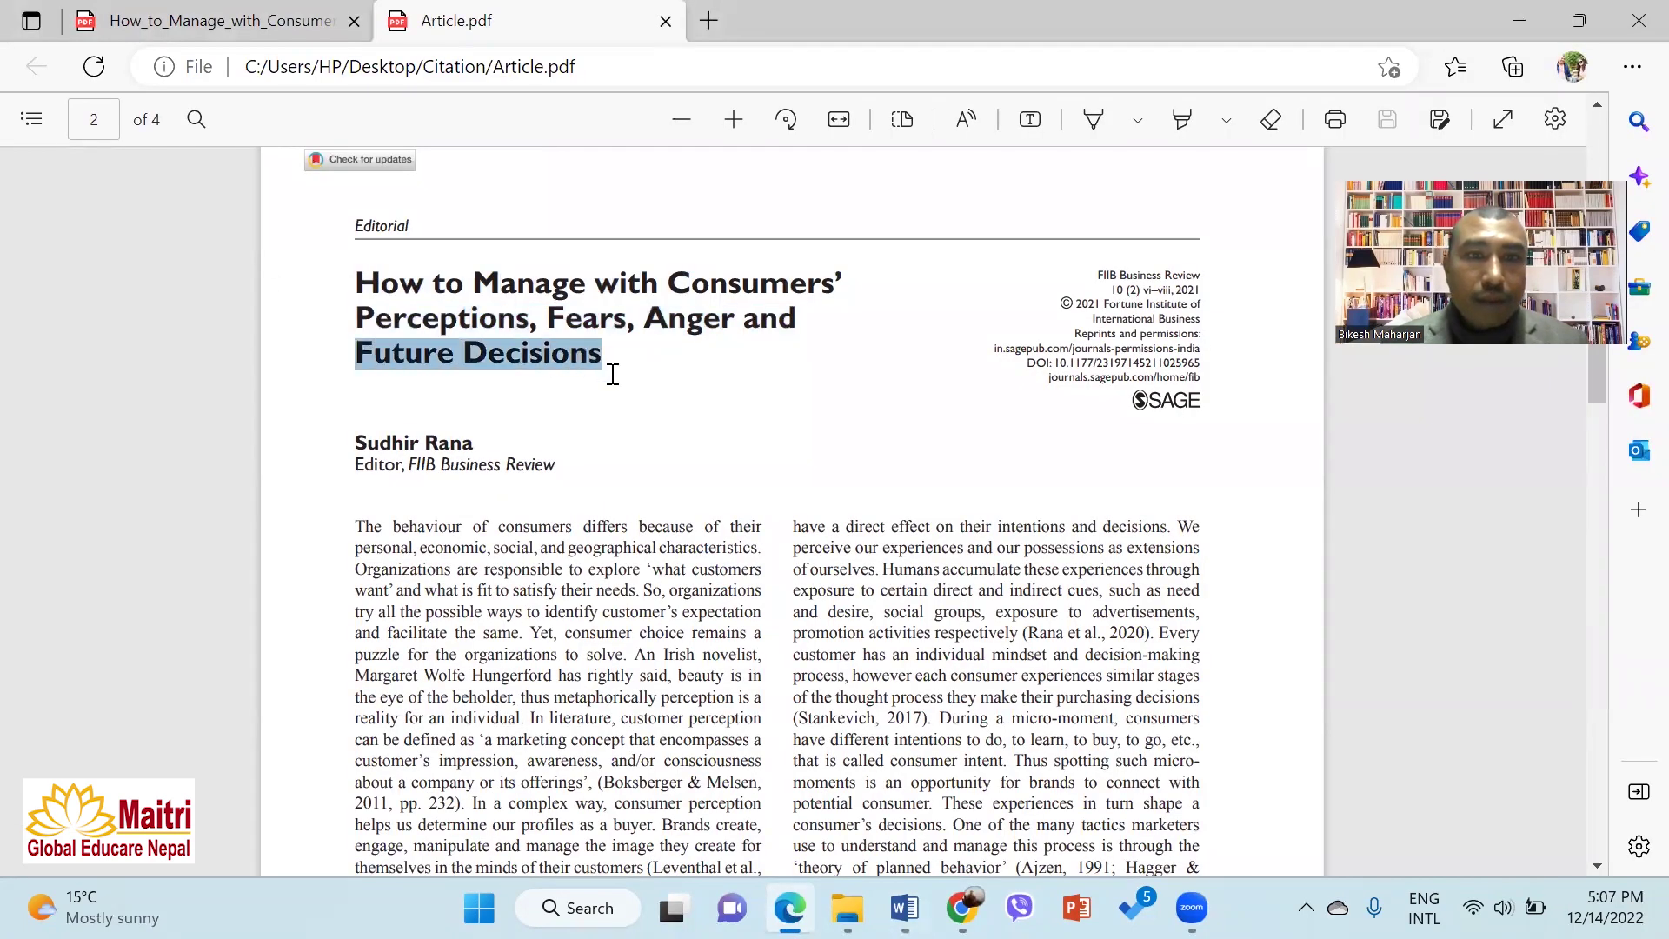
{"action": "key", "text": "alt+Tab"}
{"action": "key", "text": "ctrl+v"}
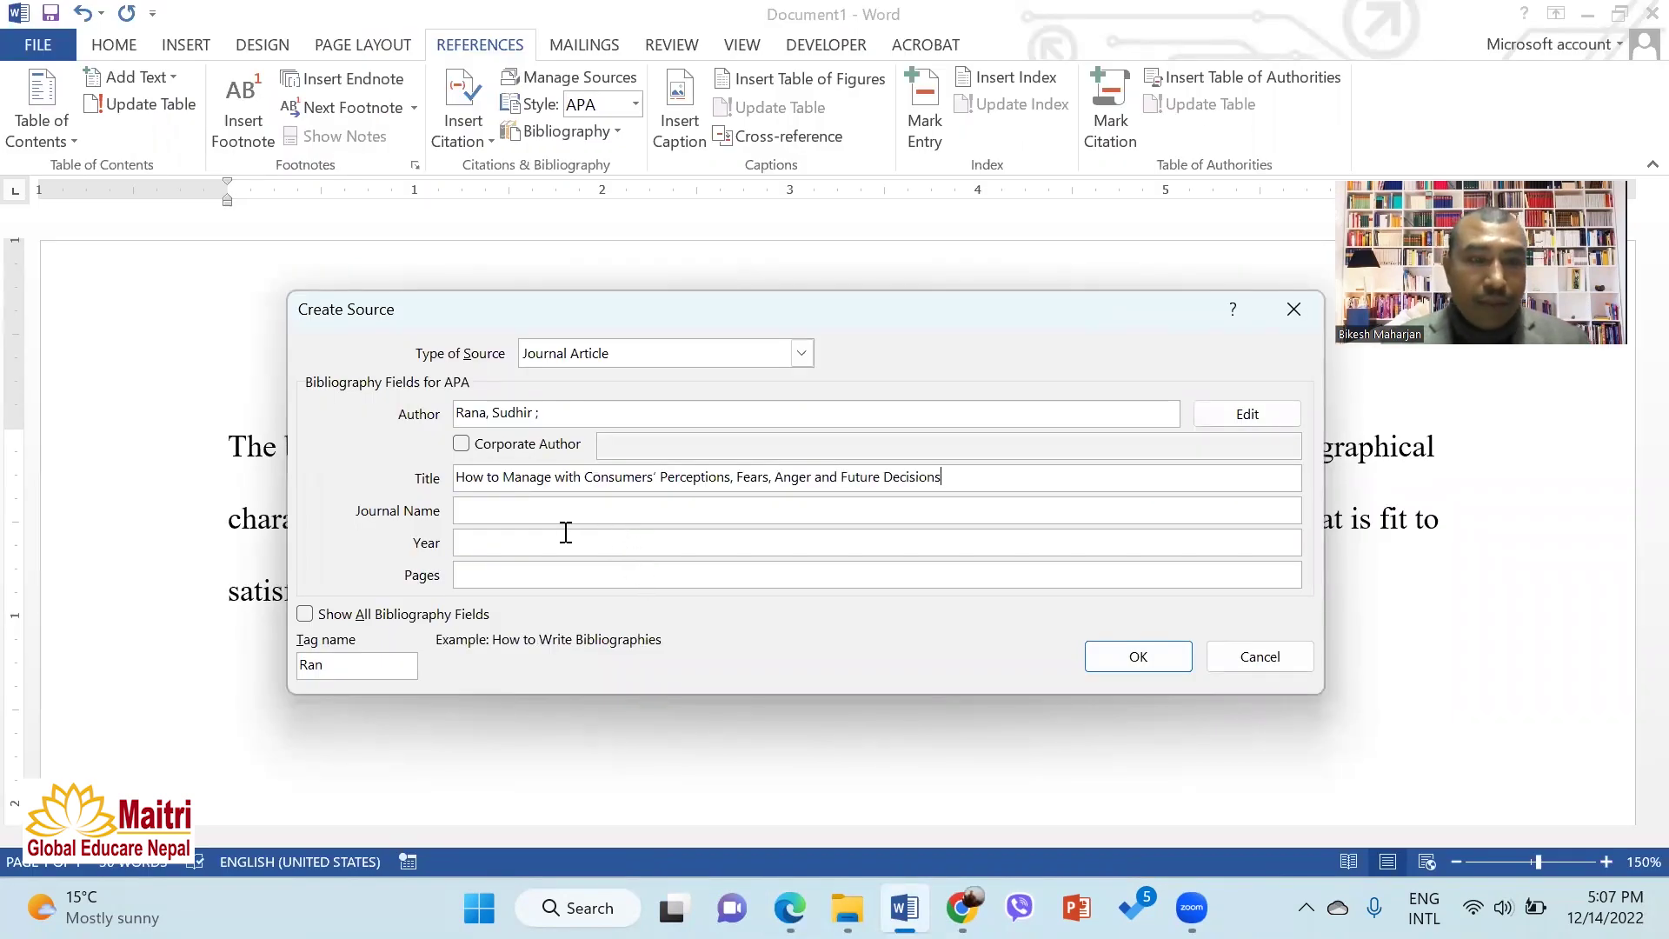
- Fill in the journal name 'Fortune Institute of International Business Review' from the PDF
{"action": "key", "text": "alt+Tab"}
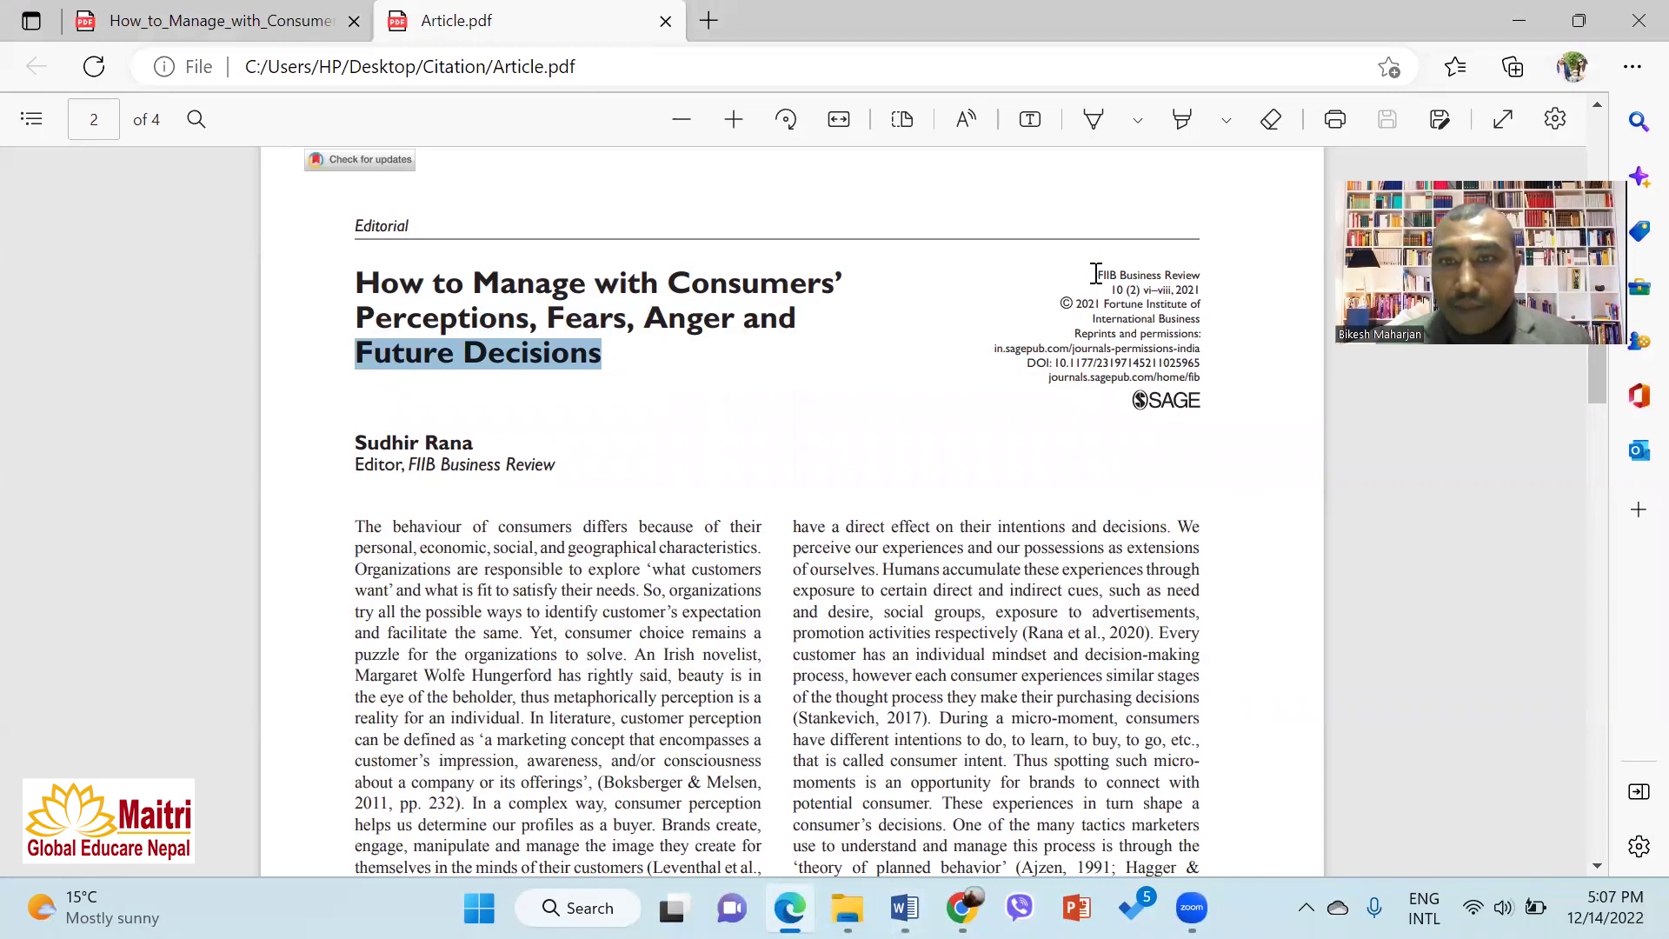
{"action": "left_click", "coordinate": [1106, 306]}
{"action": "left_click_drag", "start_coordinate": [1114, 320], "coordinate": [1205, 320]}
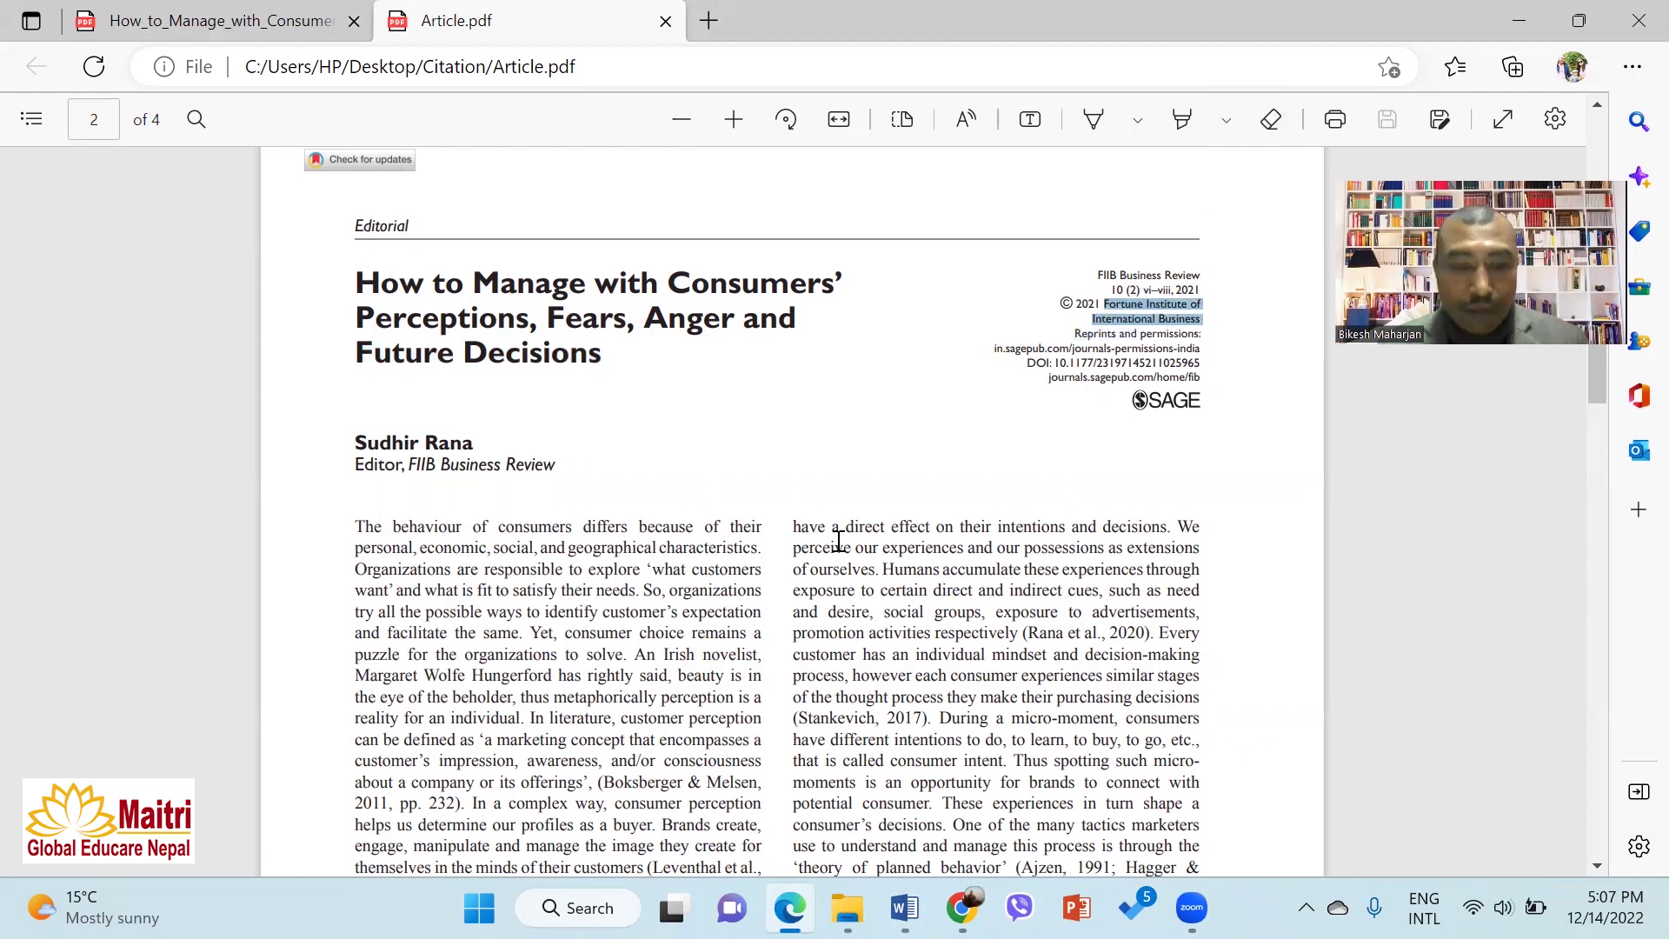
{"action": "key", "text": "alt+Tab"}
{"action": "left_click", "coordinate": [587, 513]}
{"action": "type", "text": "Fortune Institute of"}
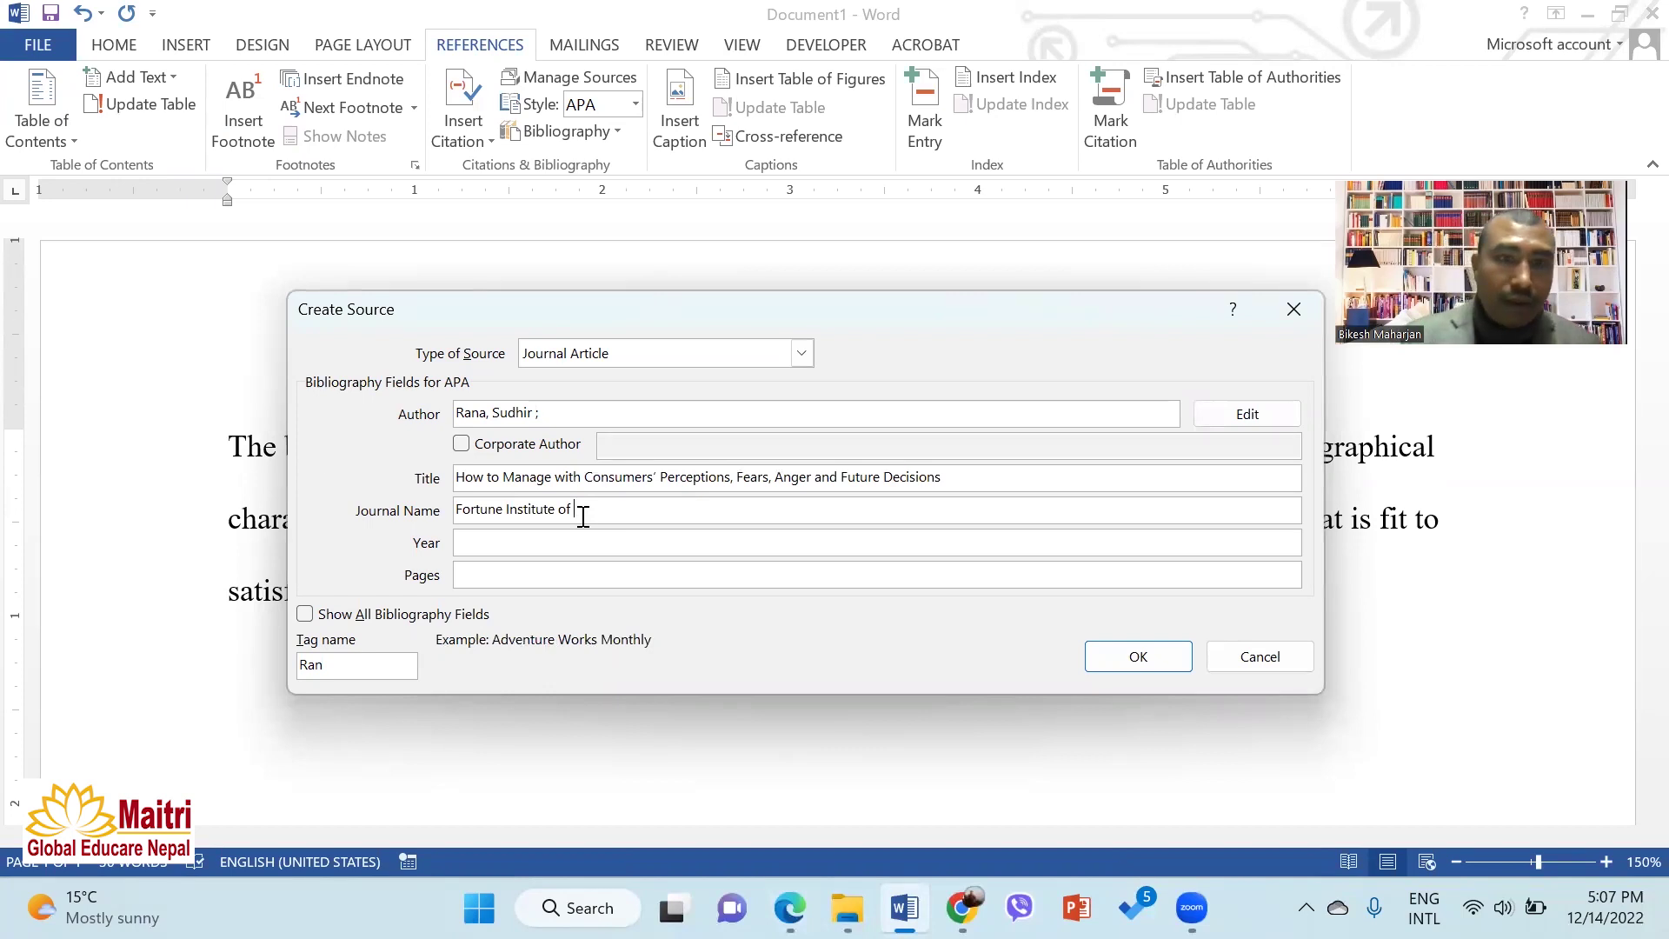
{"action": "type", "text": "International Business Review"}
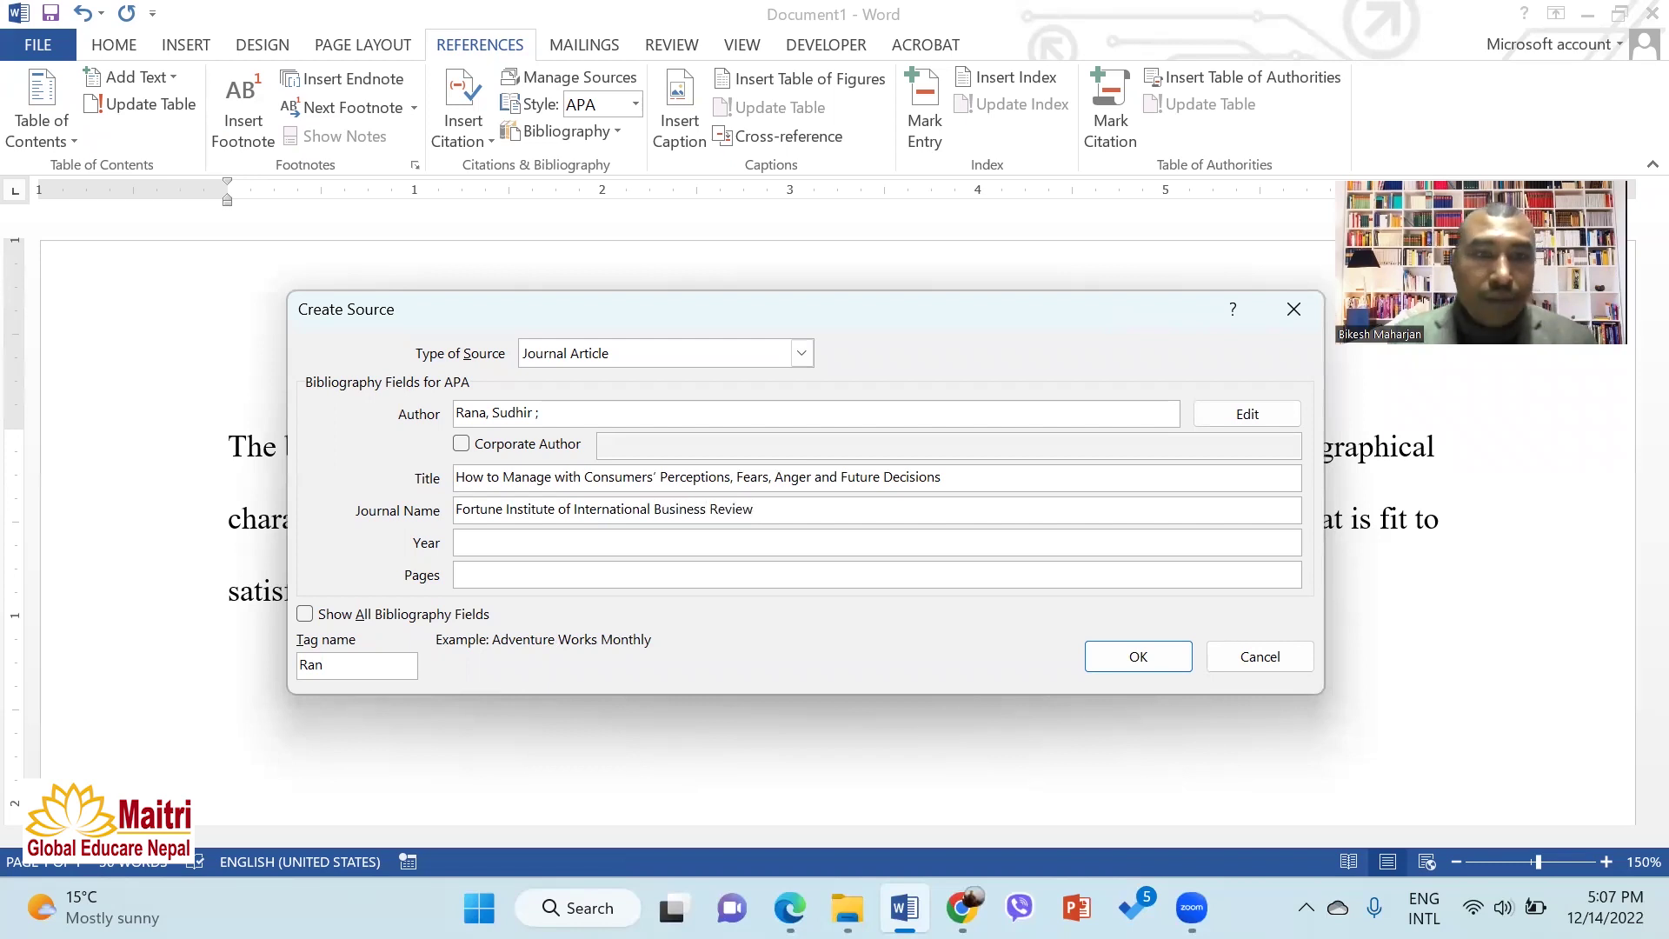
{"action": "key", "text": "alt+Tab"}
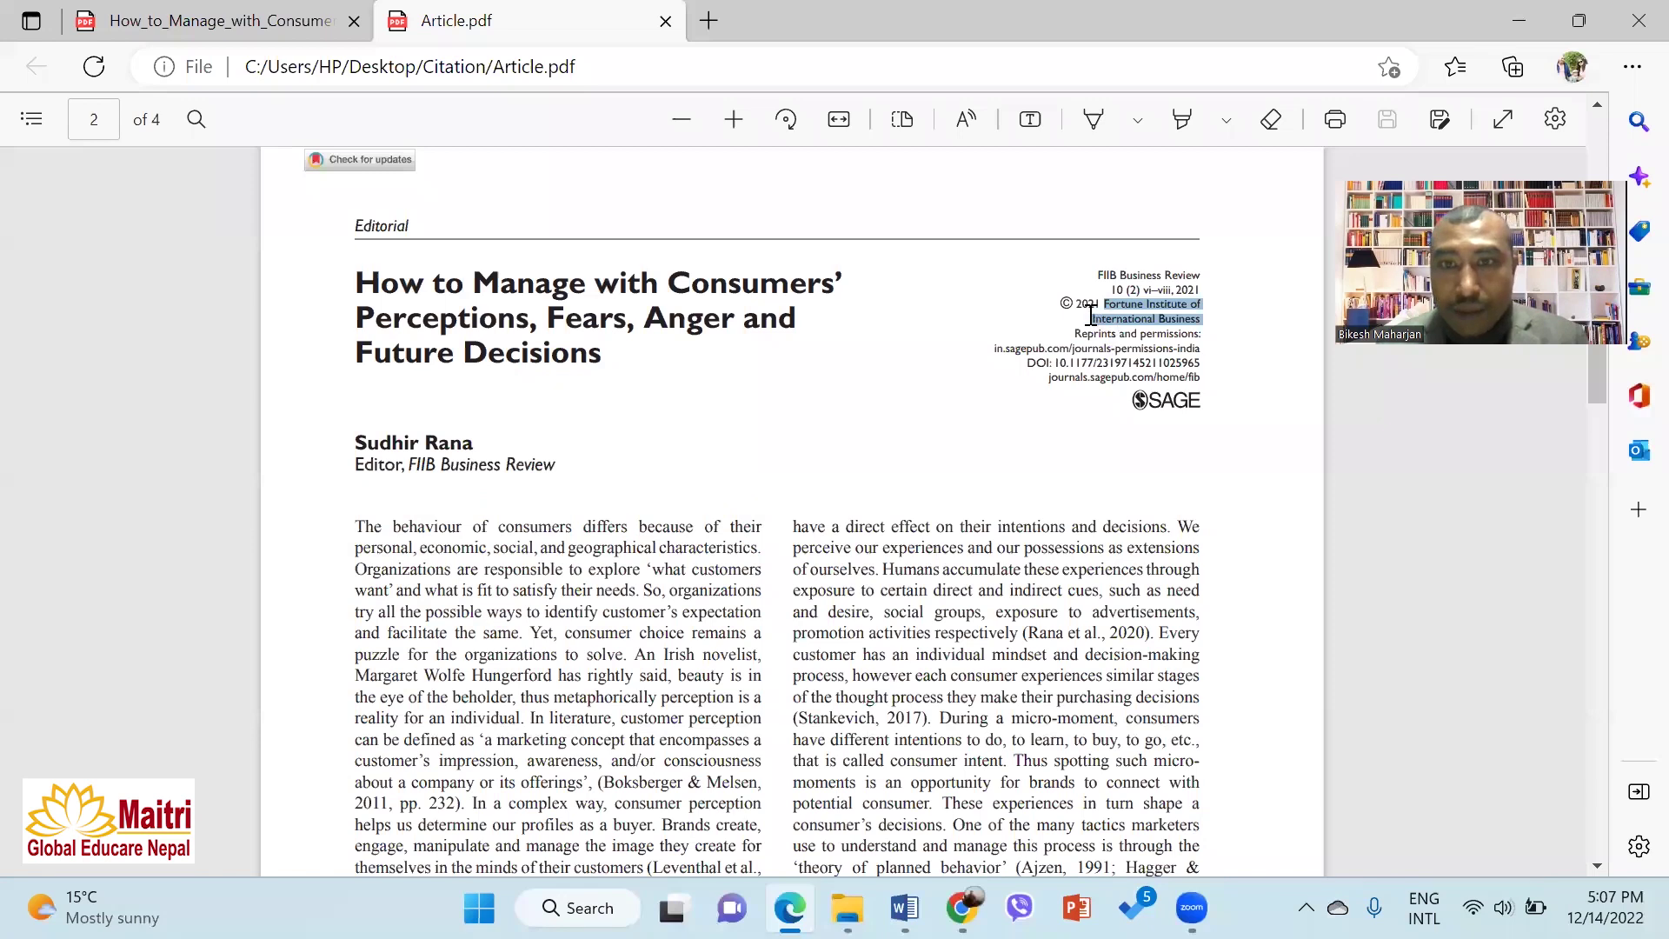
{"action": "key", "text": "ctrl+c"}
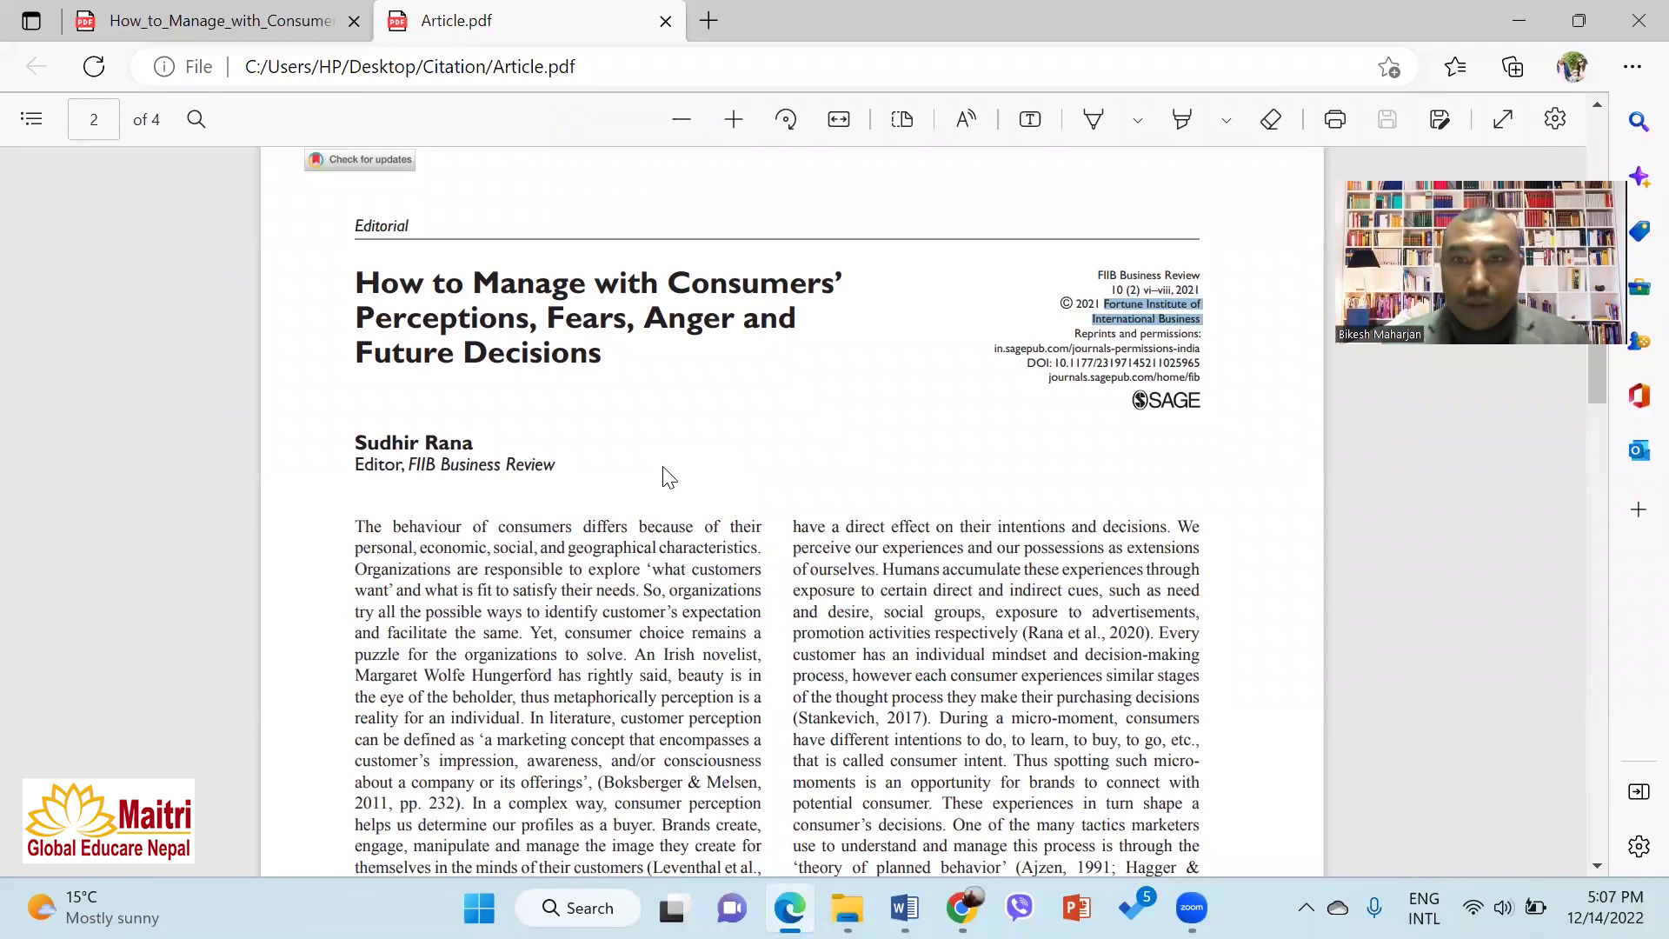
{"action": "key", "text": "alt+Tab"}
{"action": "key", "text": "ctrl+v"}
{"action": "type", "text": "Review"}
- Enter year 2021 and paste the page range vi–viii from the PDF header into Pages
{"action": "left_click", "coordinate": [535, 544]}
{"action": "type", "text": "2021"}
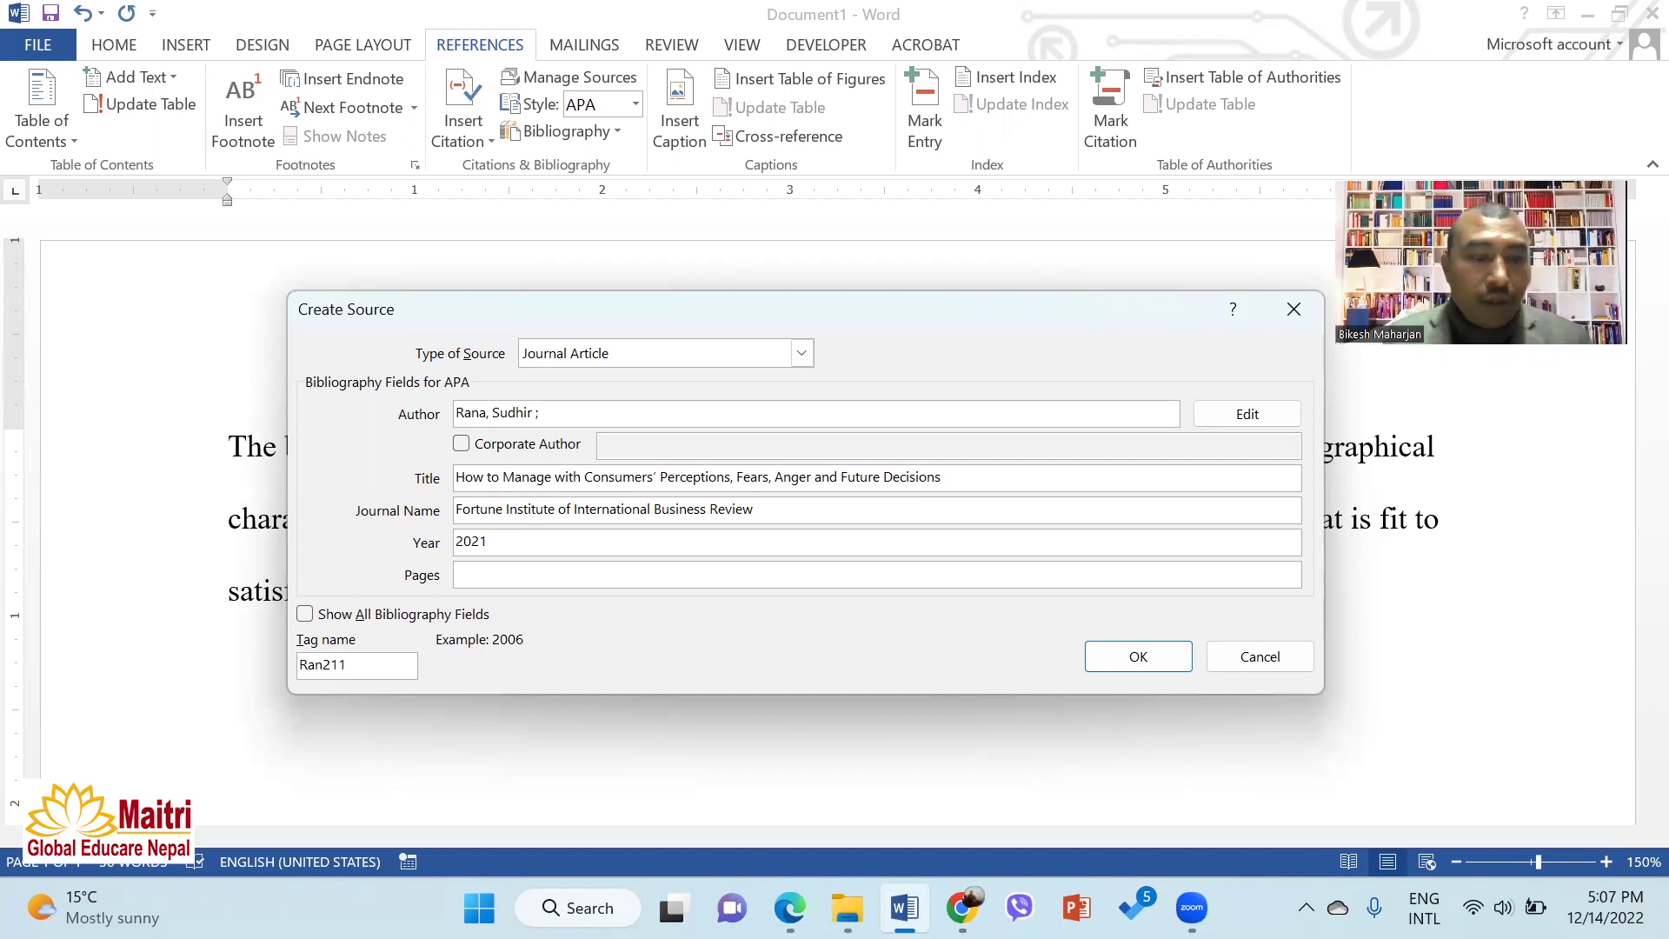
{"action": "key", "text": "Tab"}
{"action": "key", "text": "alt+Tab"}
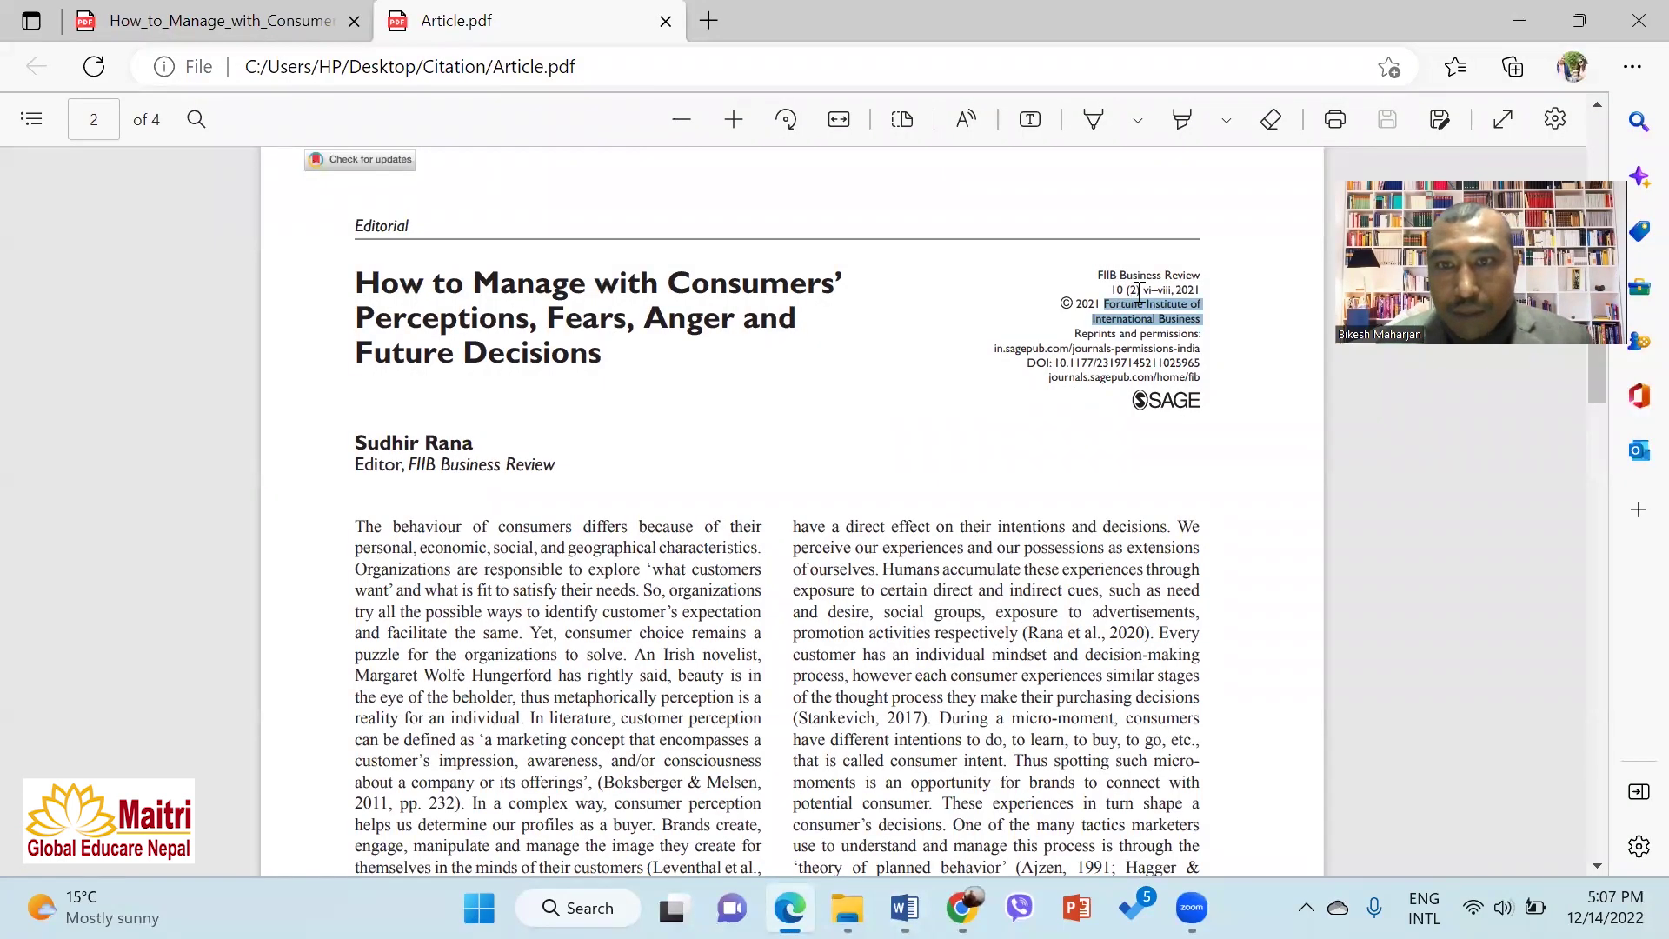
{"action": "left_click_drag", "start_coordinate": [1143, 292], "coordinate": [1172, 293]}
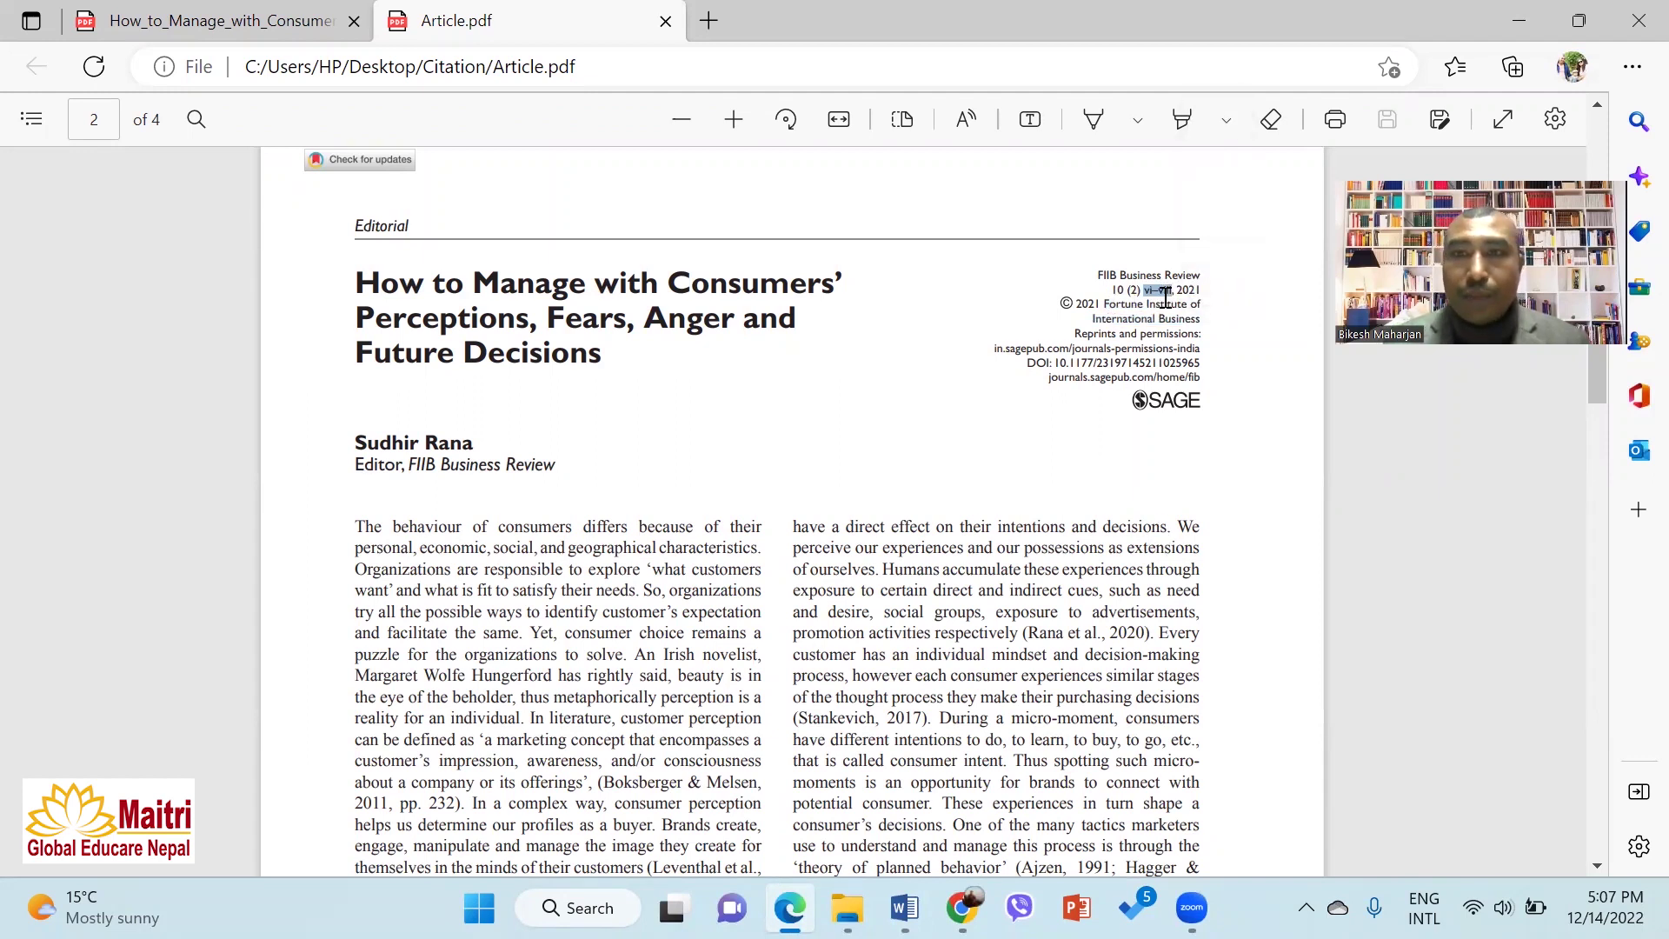
{"action": "key", "text": "alt+Tab"}
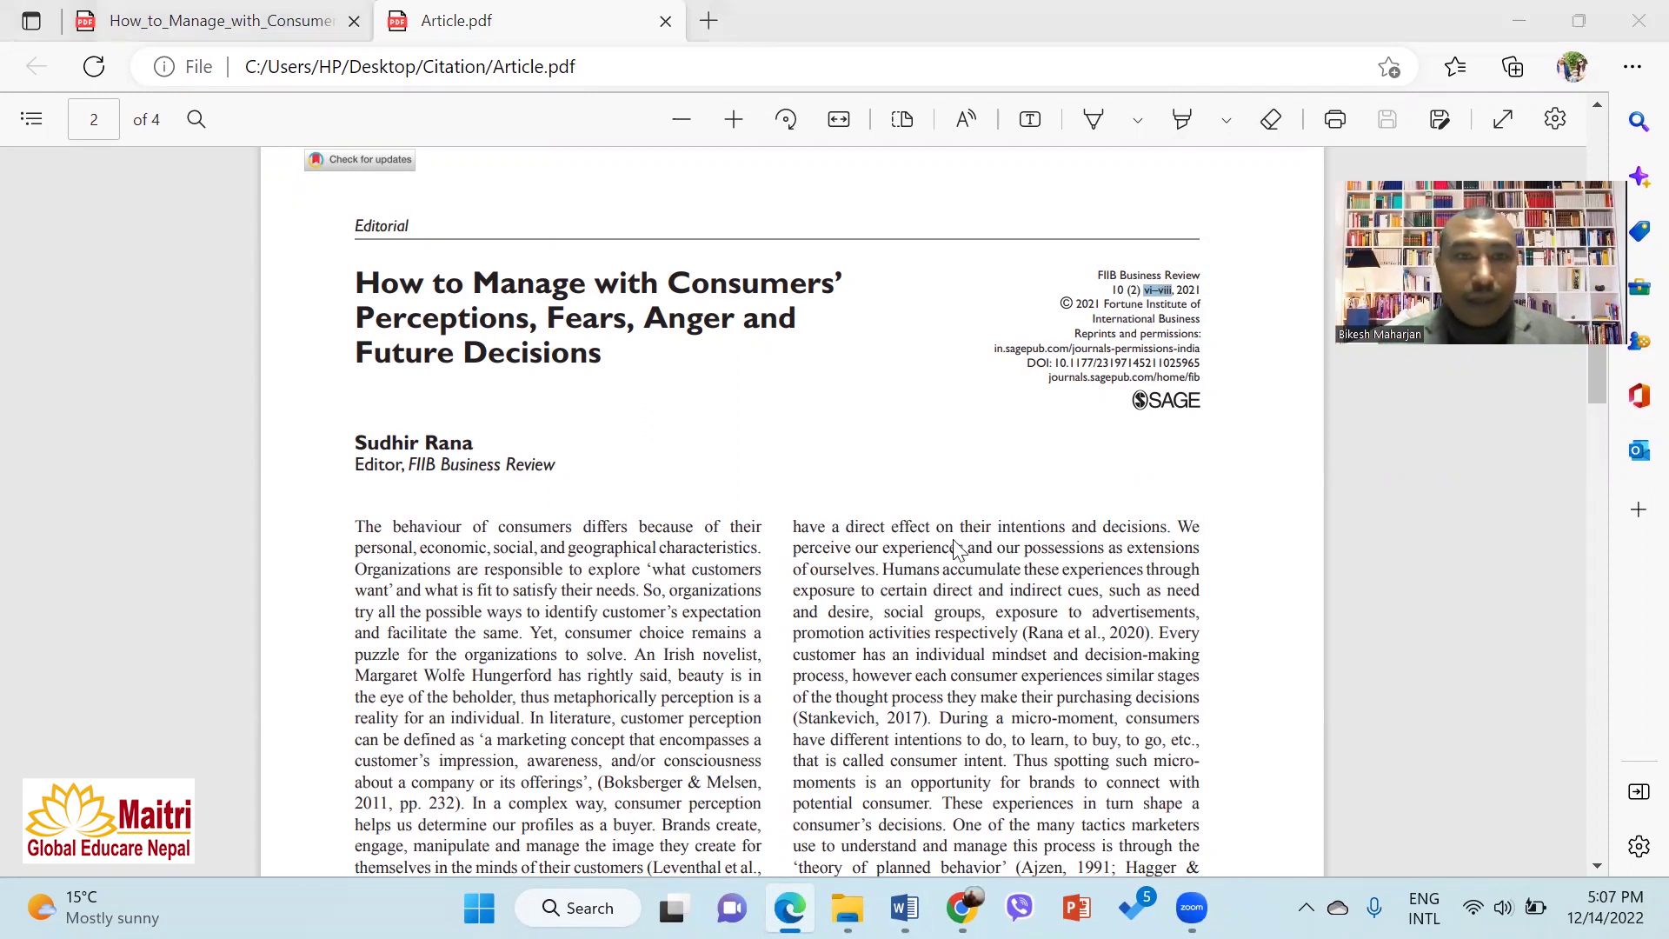
{"action": "left_click", "coordinate": [478, 565]}
{"action": "key", "text": "ctrl+v"}
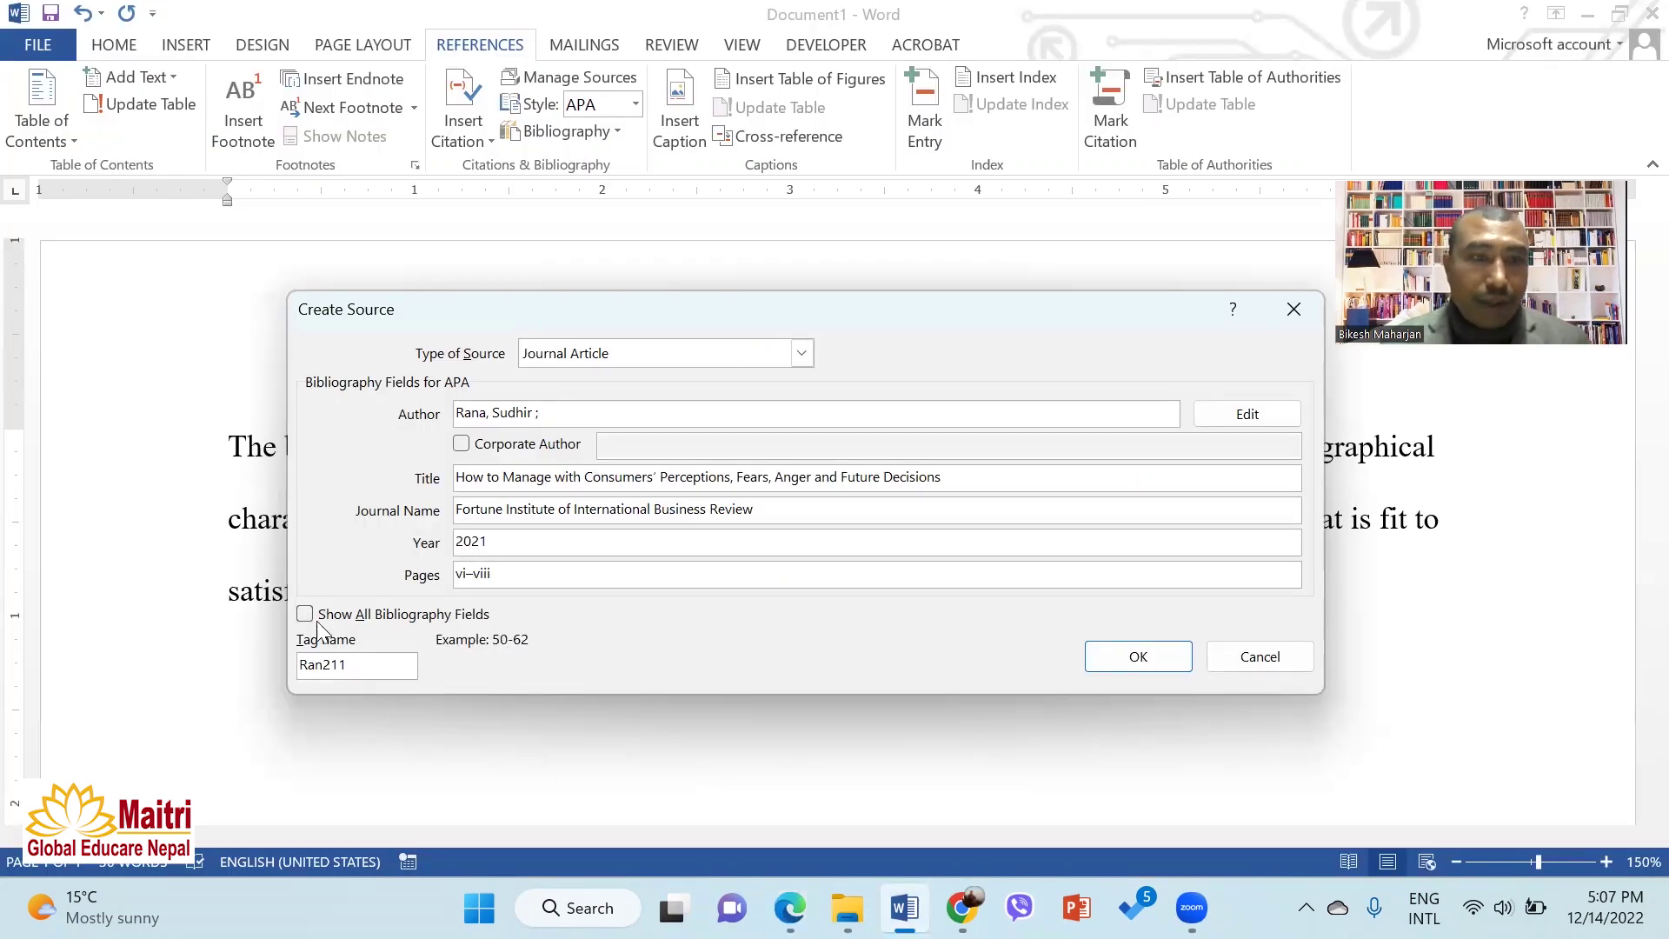
- Show all bibliography fields and enter volume 10 for the article source
{"action": "left_click", "coordinate": [323, 616]}
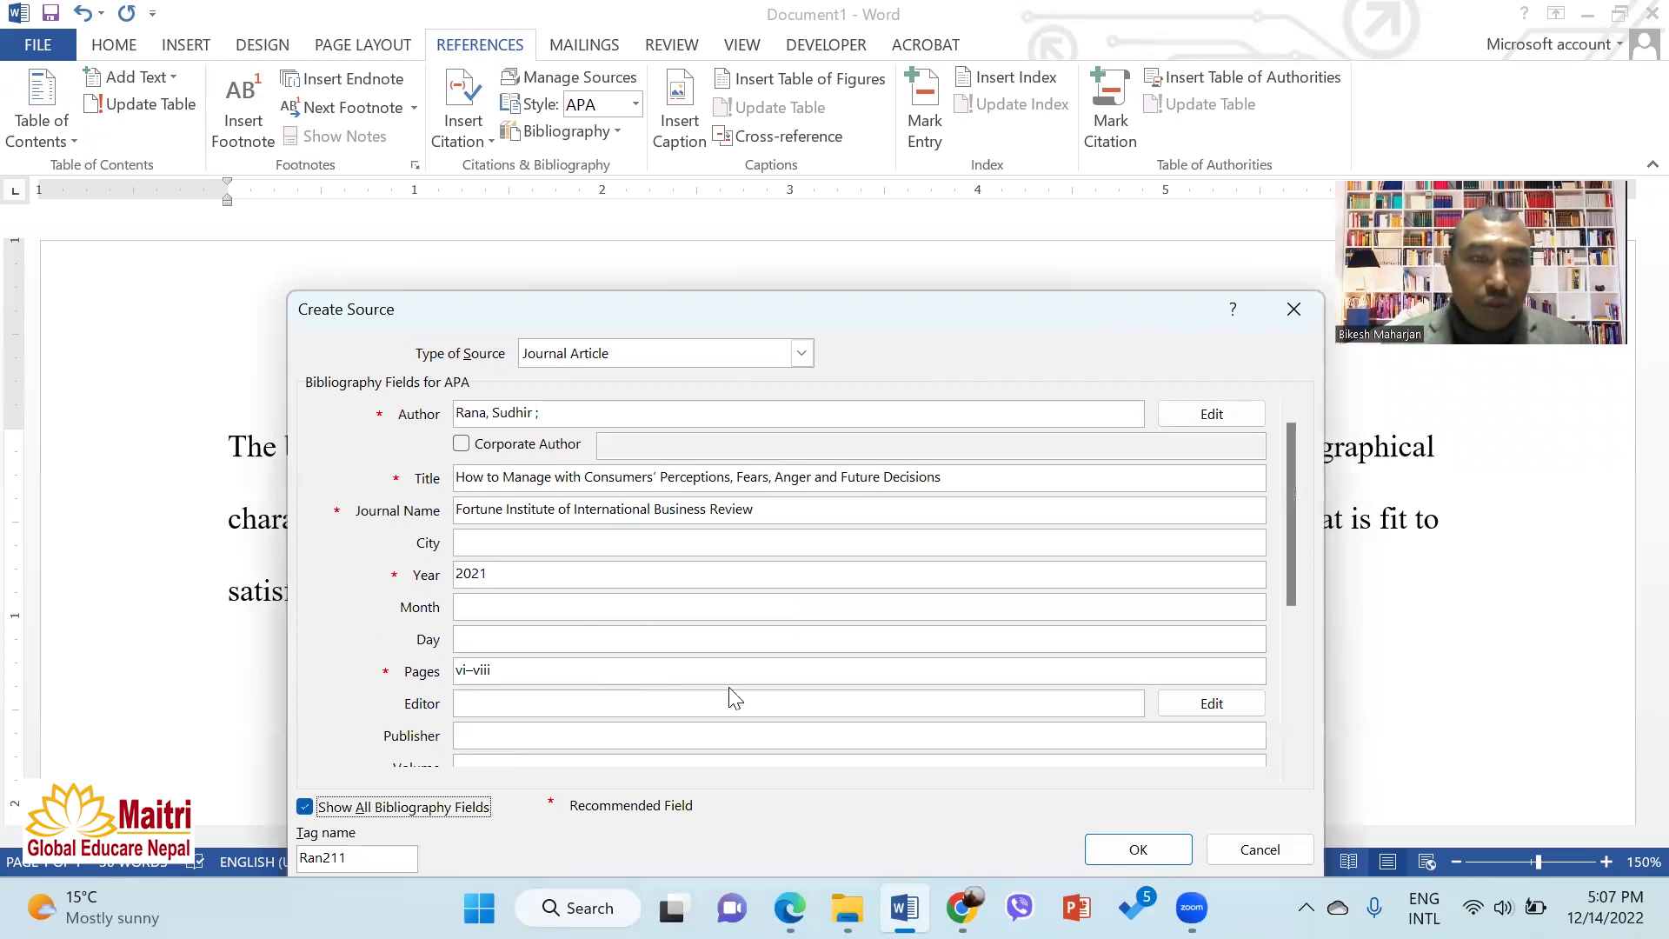
{"action": "left_click_drag", "start_coordinate": [1290, 564], "coordinate": [1286, 689]}
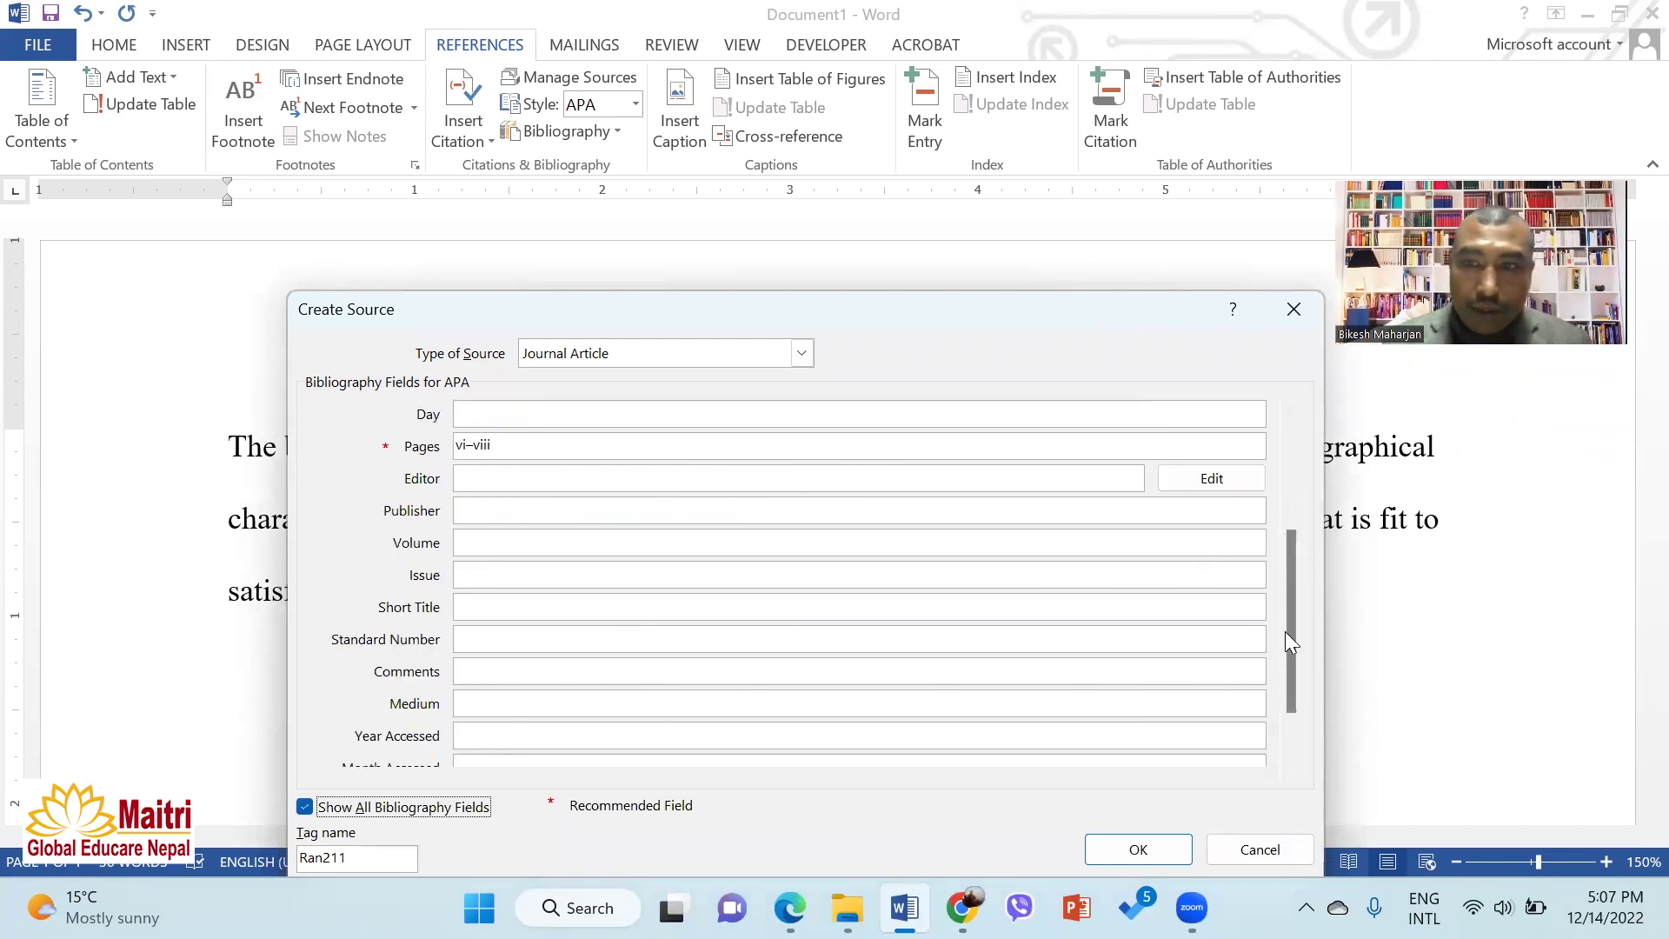
{"action": "left_click_drag", "start_coordinate": [1292, 616], "coordinate": [1293, 673]}
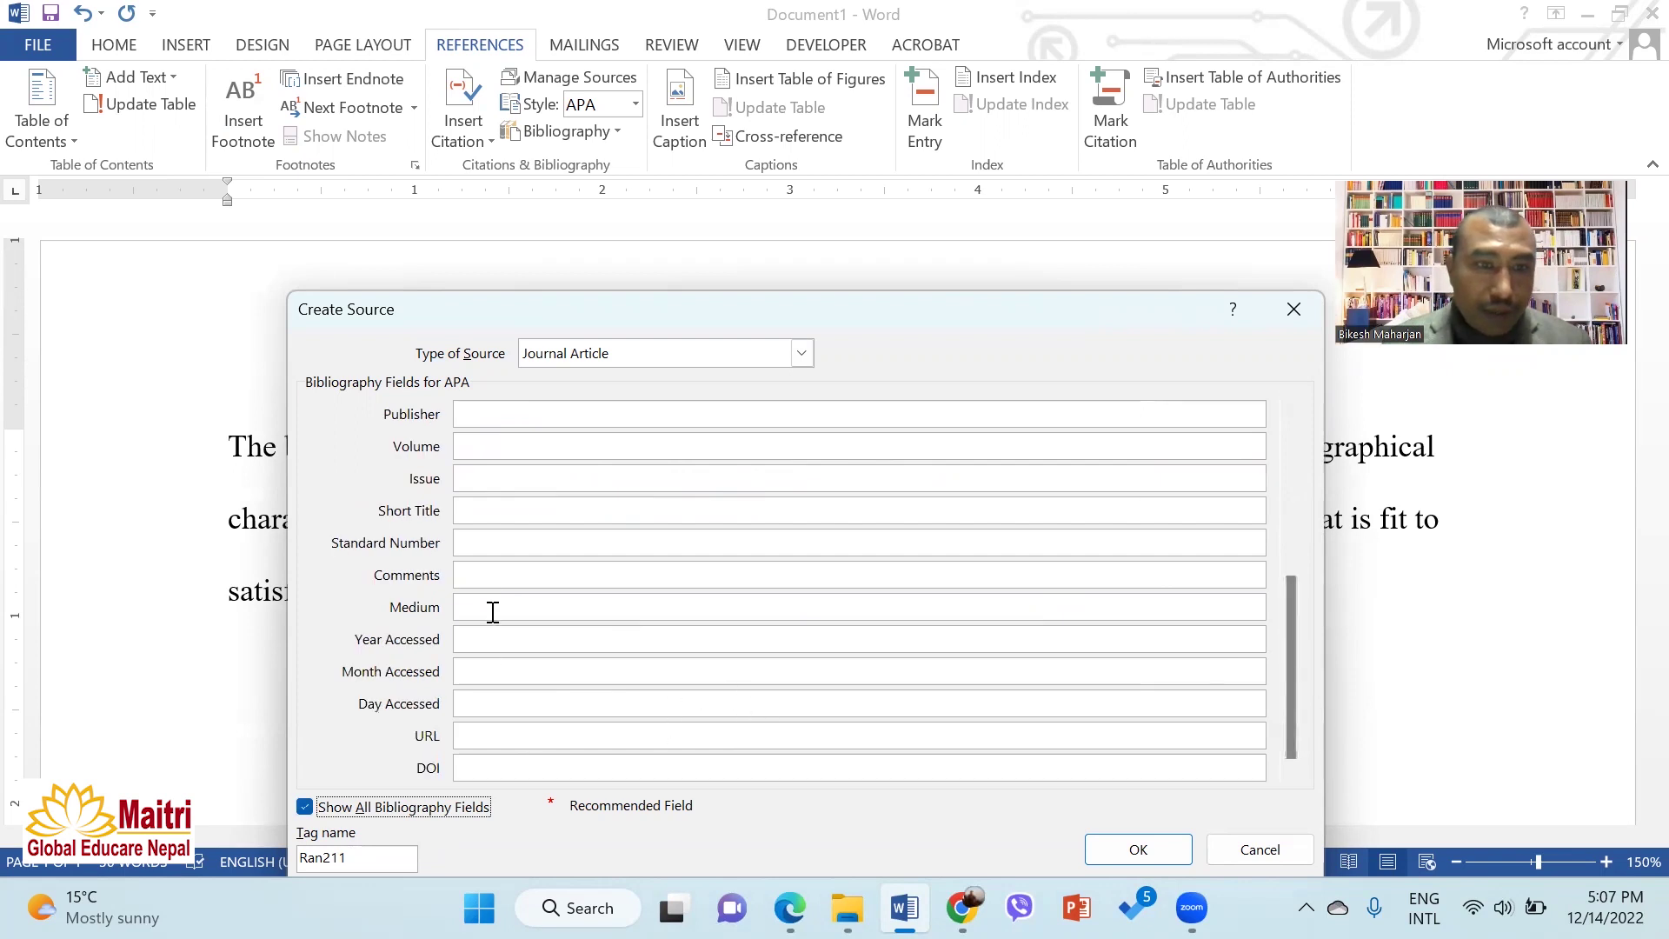
{"action": "left_click", "coordinate": [500, 446]}
{"action": "type", "text": "10"}
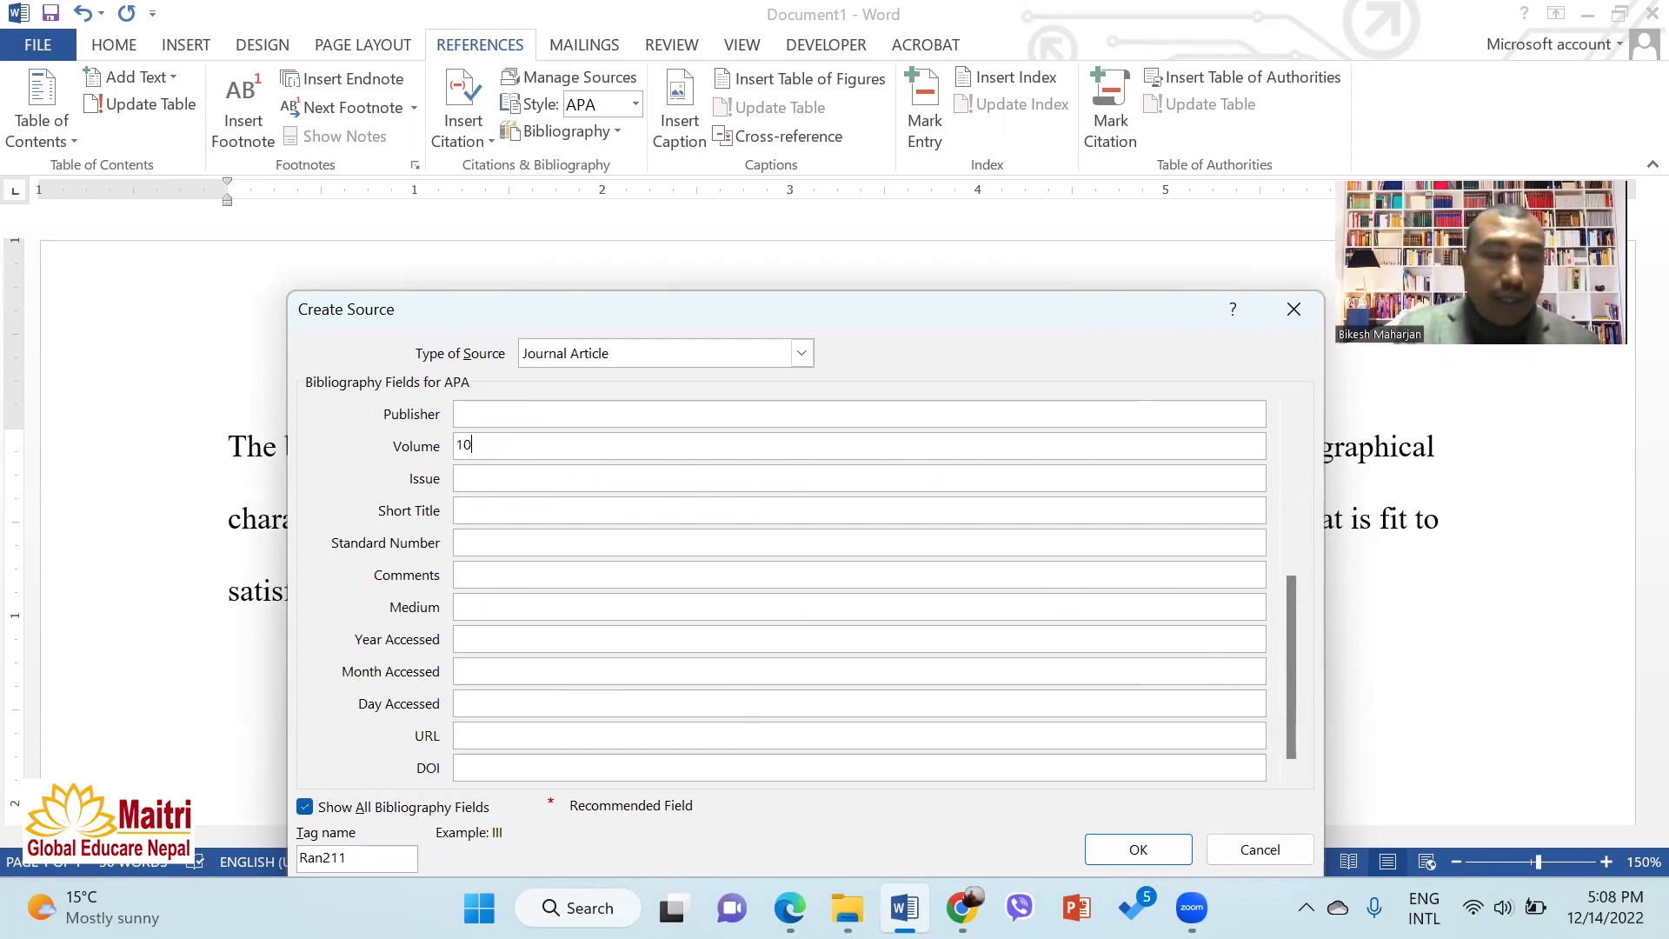
{"action": "key", "text": "alt+Tab"}
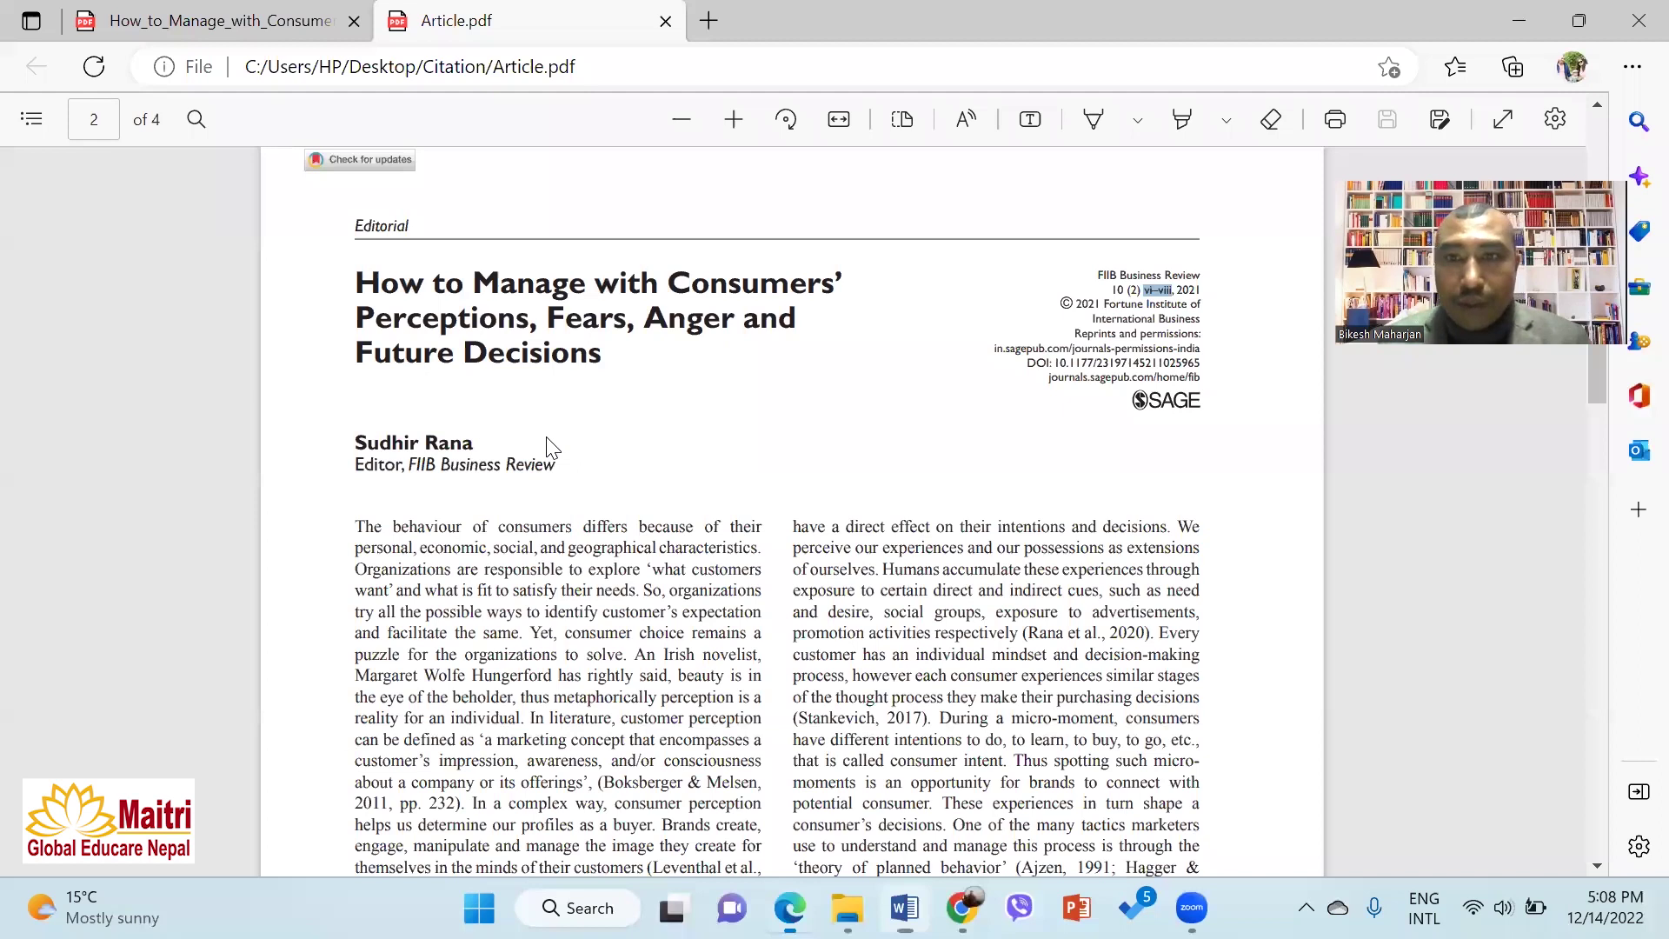
{"action": "key", "text": "alt+Tab"}
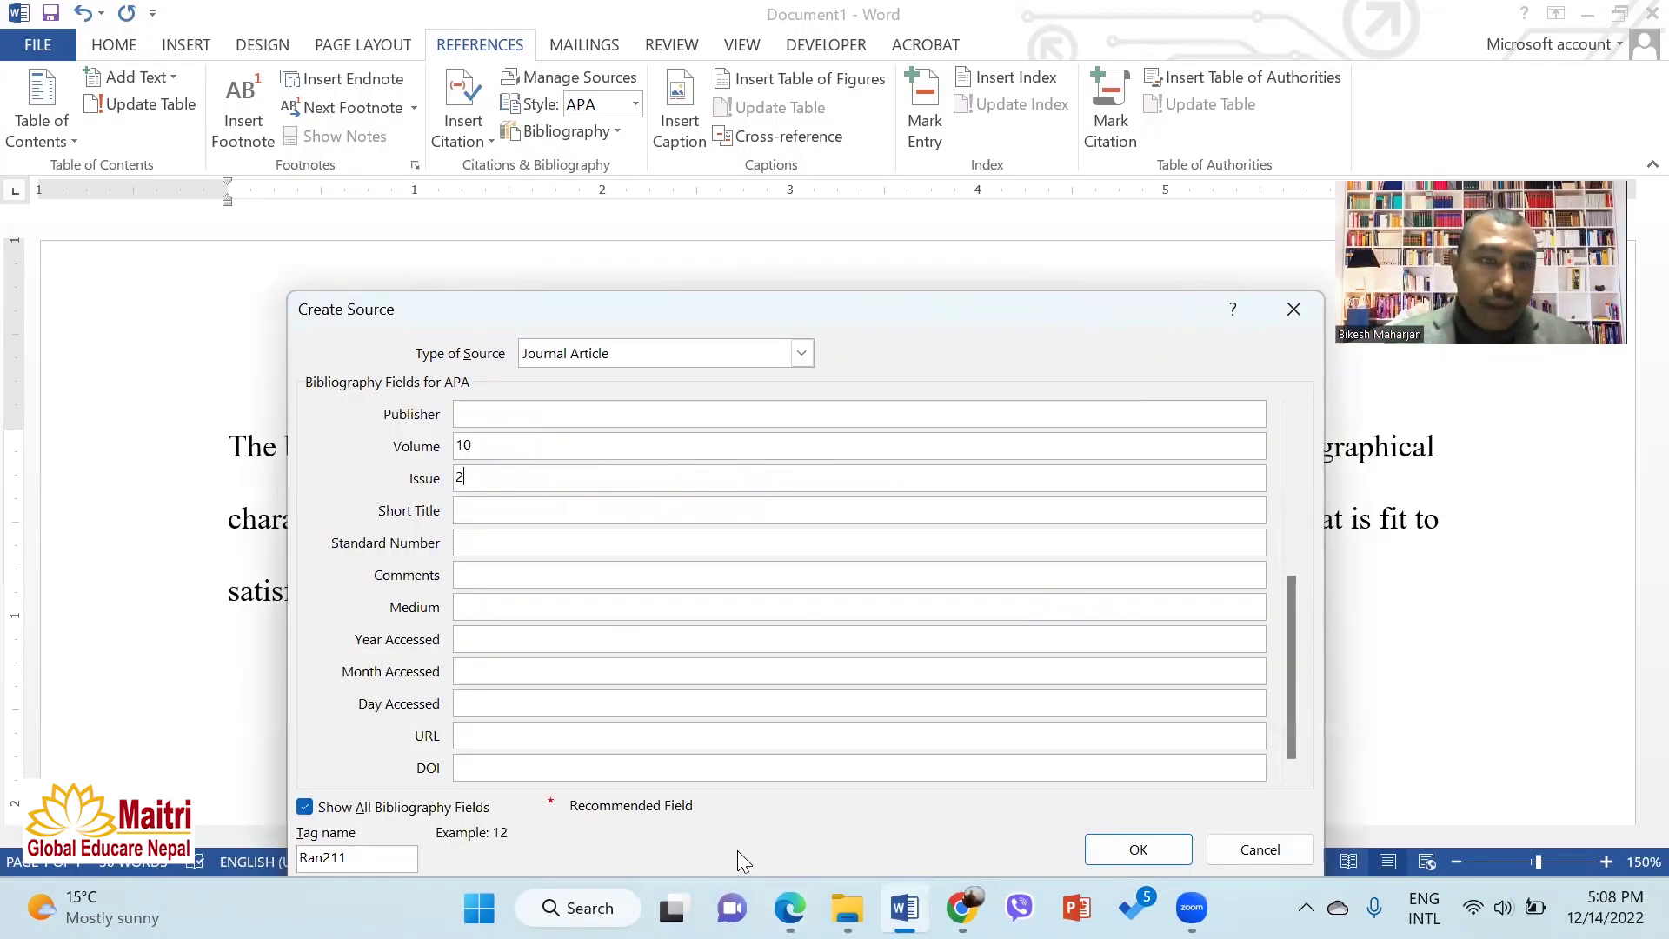
{"action": "key", "text": "alt+Tab"}
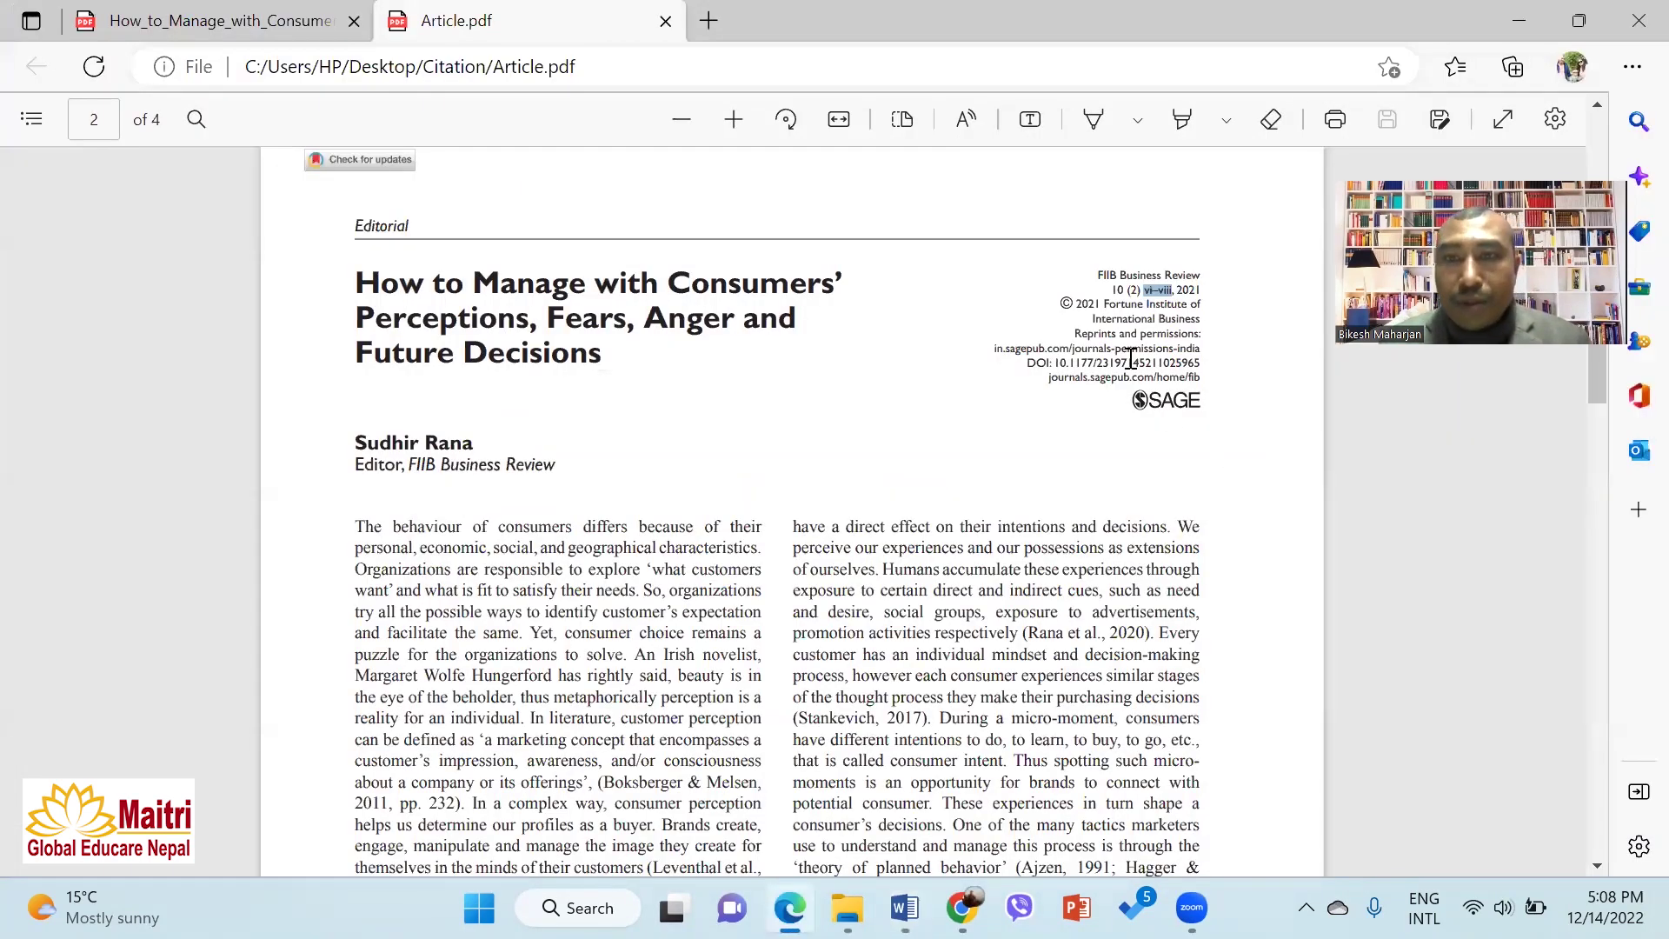
{"action": "left_click_drag", "start_coordinate": [1055, 363], "coordinate": [1215, 363]}
{"action": "key", "text": "ctrl+c"}
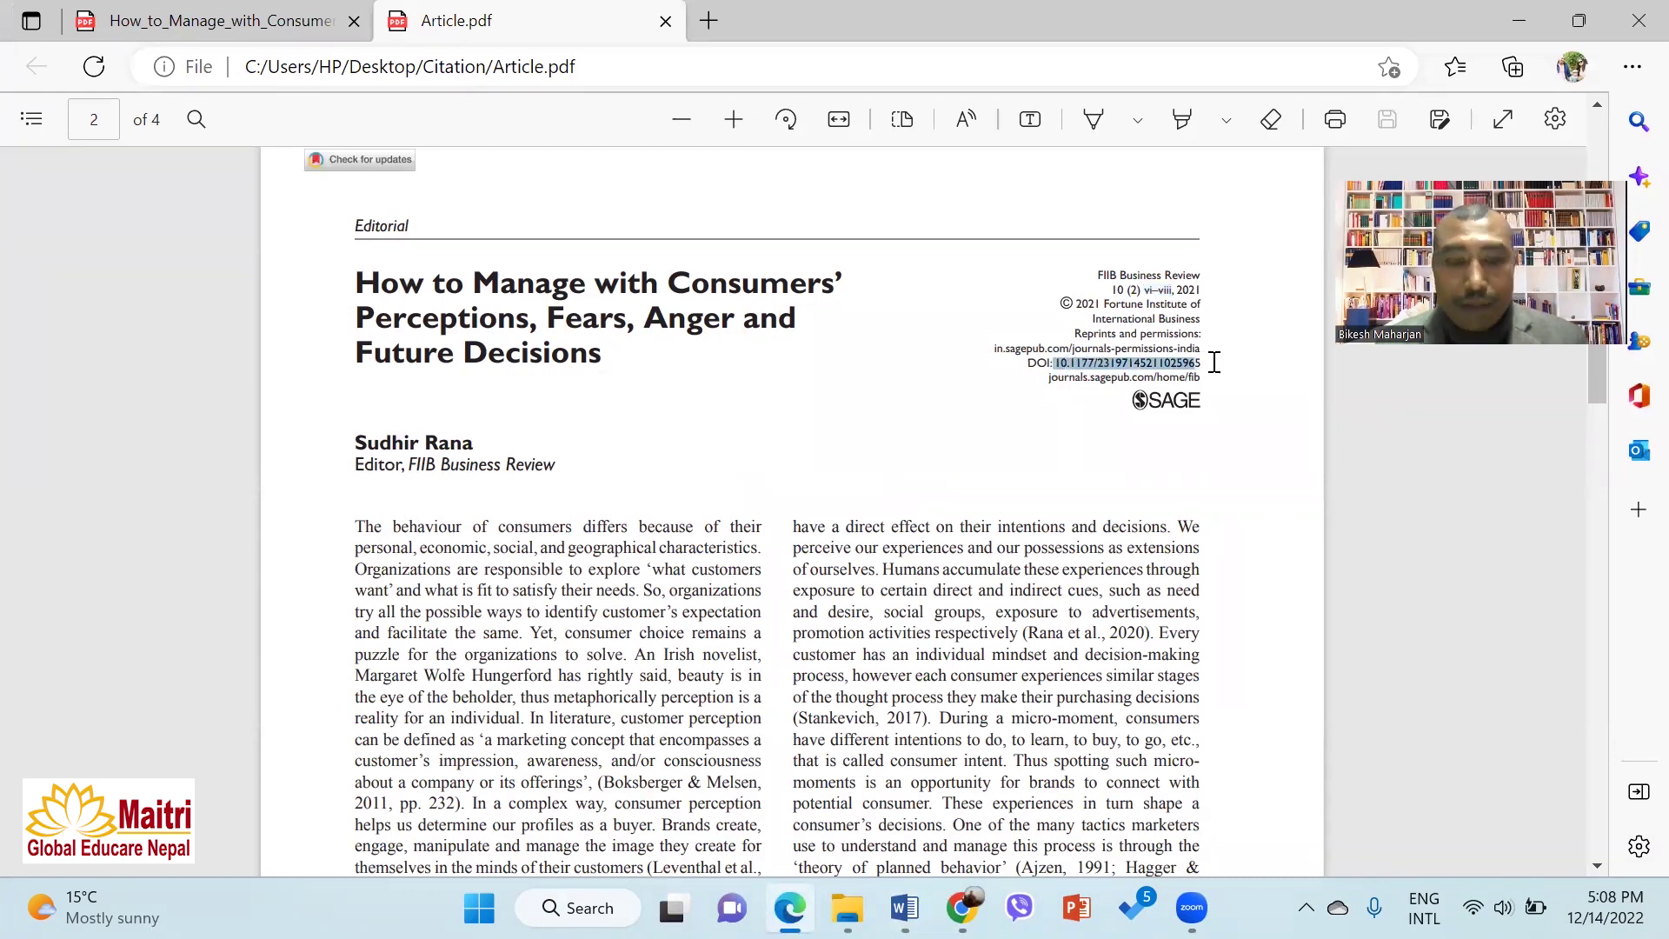
{"action": "key", "text": "alt+Tab"}
{"action": "left_click", "coordinate": [499, 772]}
{"action": "key", "text": "ctrl+v"}
{"action": "type", "text": "5"}
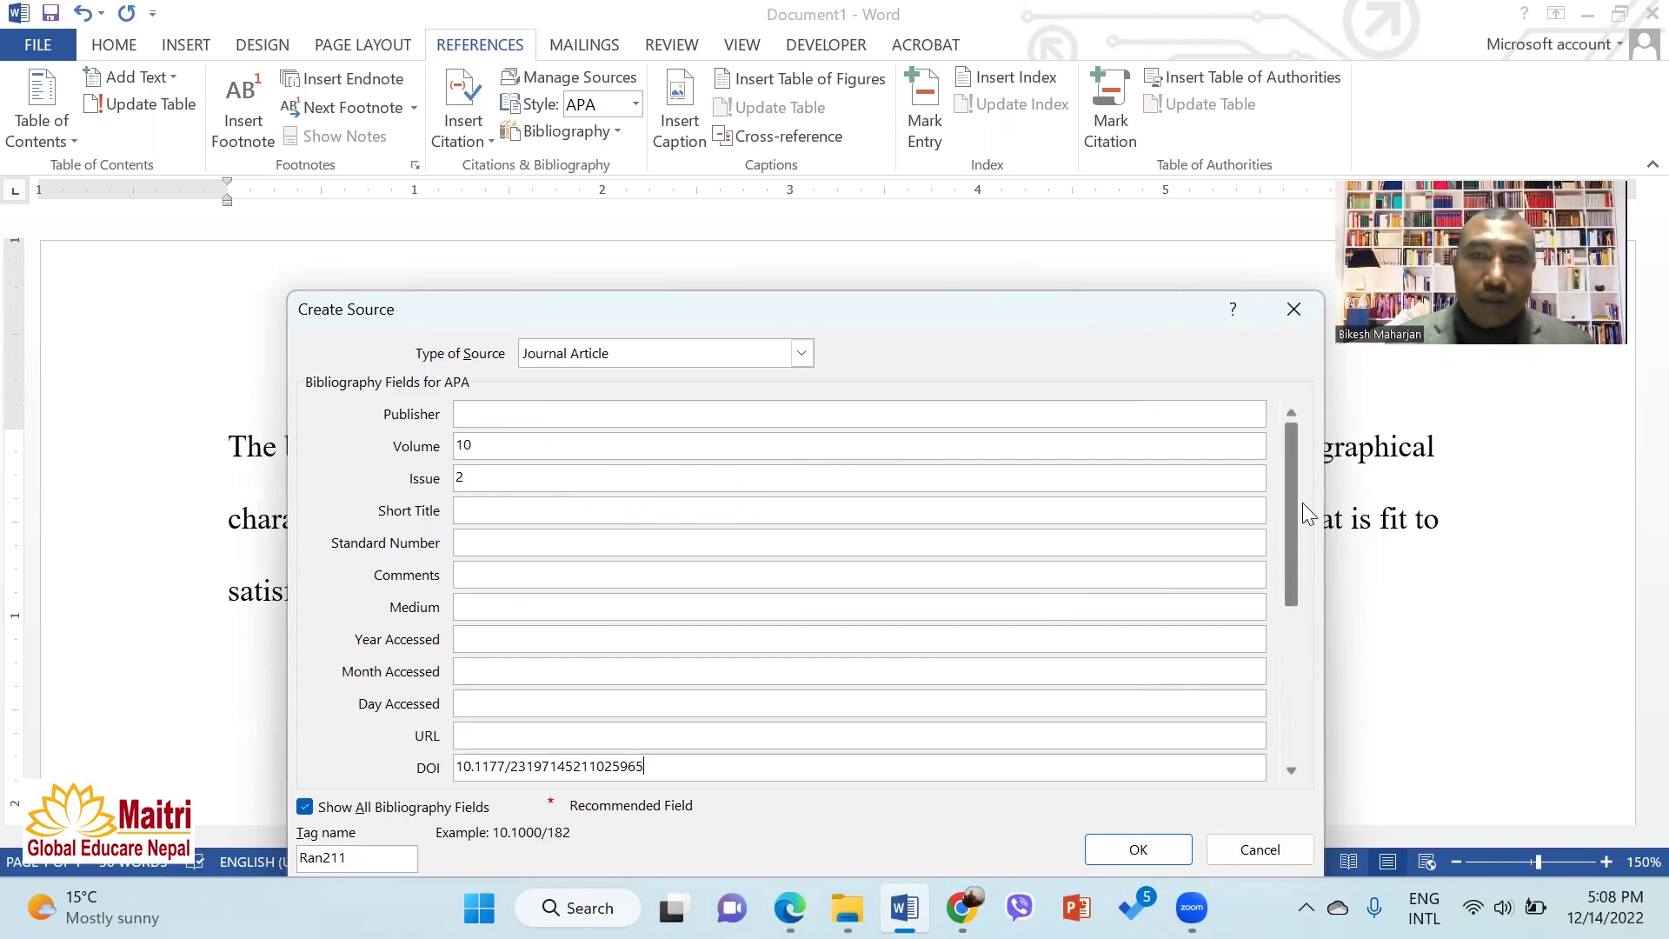
{"action": "scroll", "coordinate": [1303, 503], "scroll_direction": "up", "scroll_amount": 5}
{"action": "left_click", "coordinate": [591, 744]}
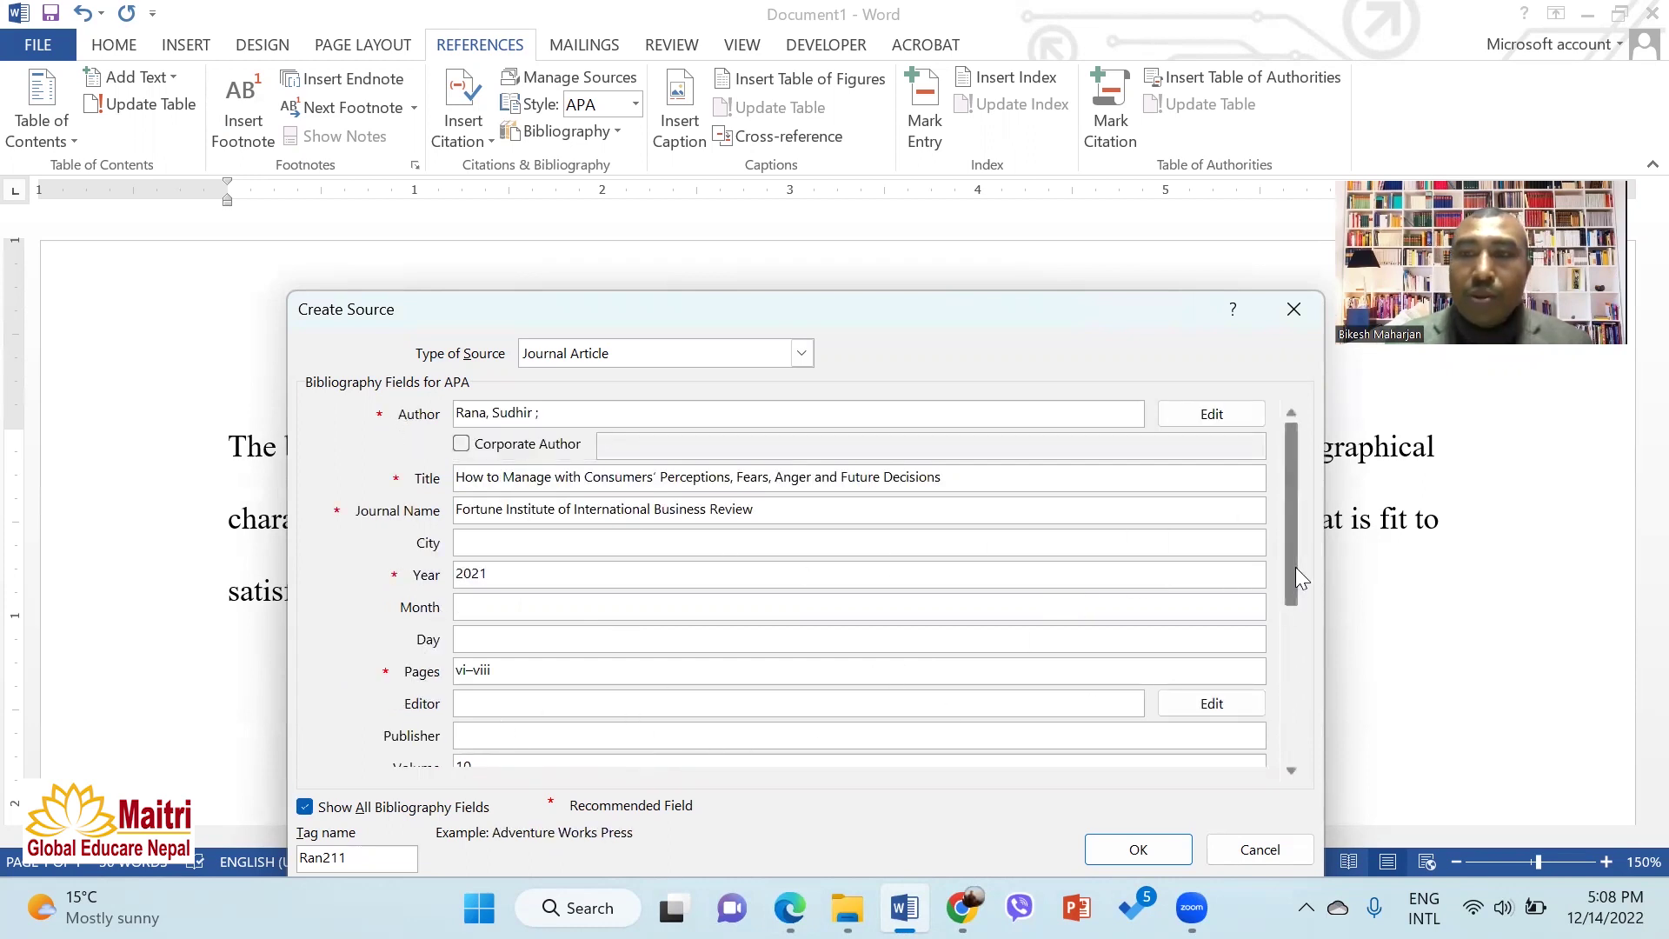
{"action": "left_click_drag", "start_coordinate": [1290, 565], "coordinate": [1308, 747]}
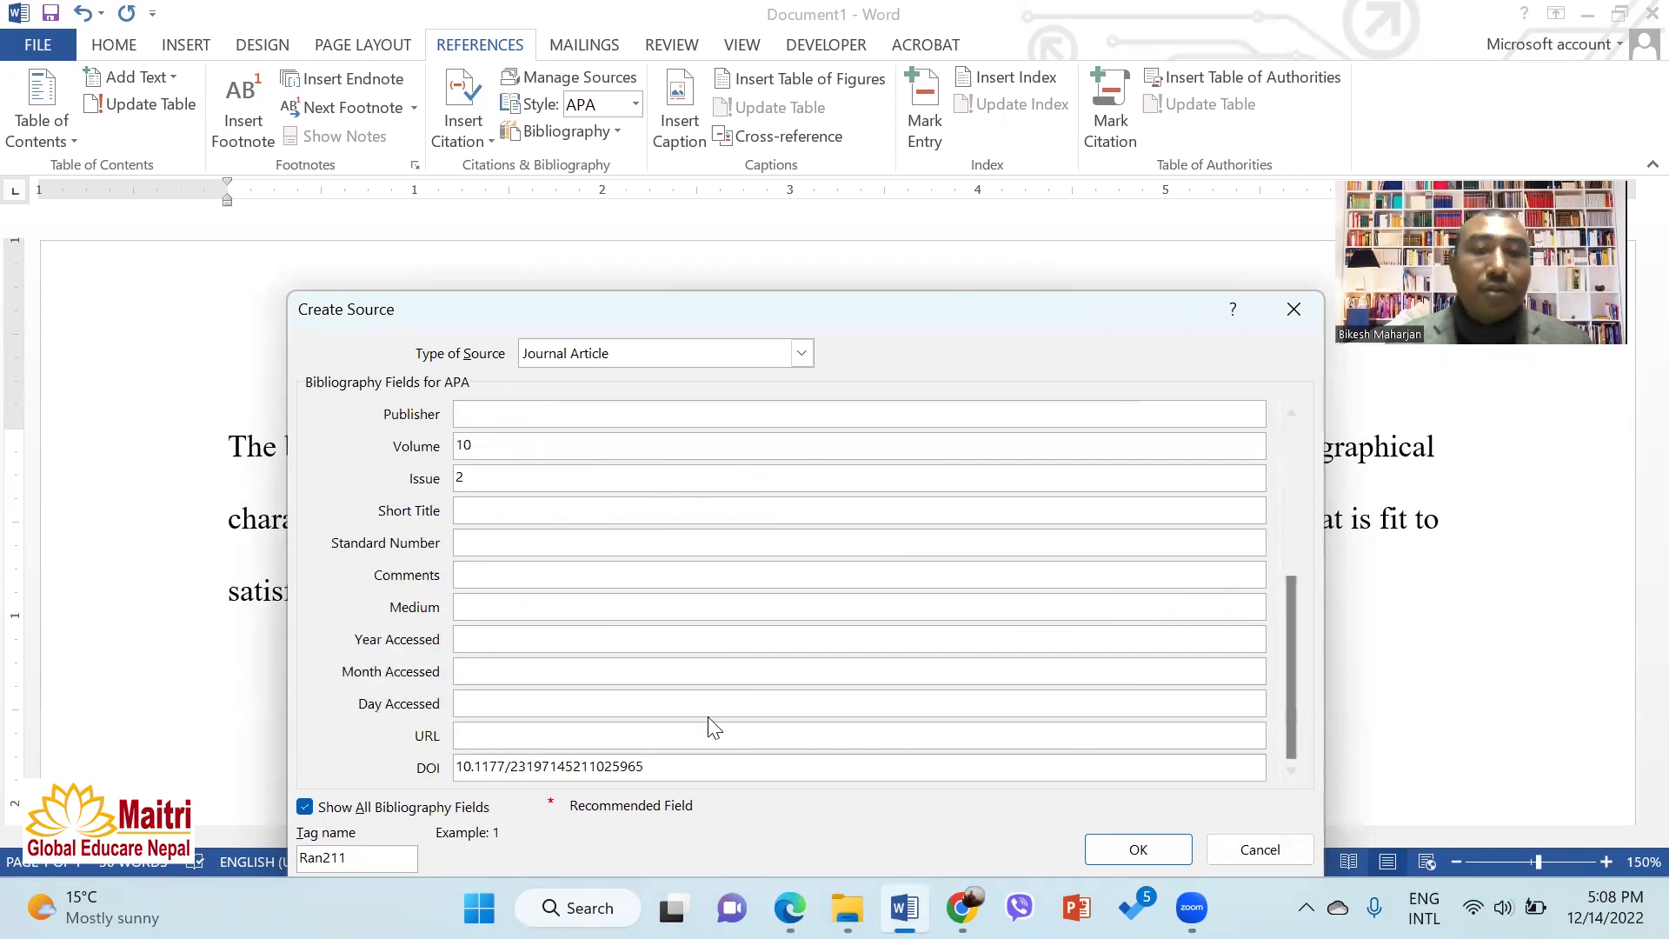
- Insert the article's citation and convert it to static text
{"action": "left_click", "coordinate": [1139, 850]}
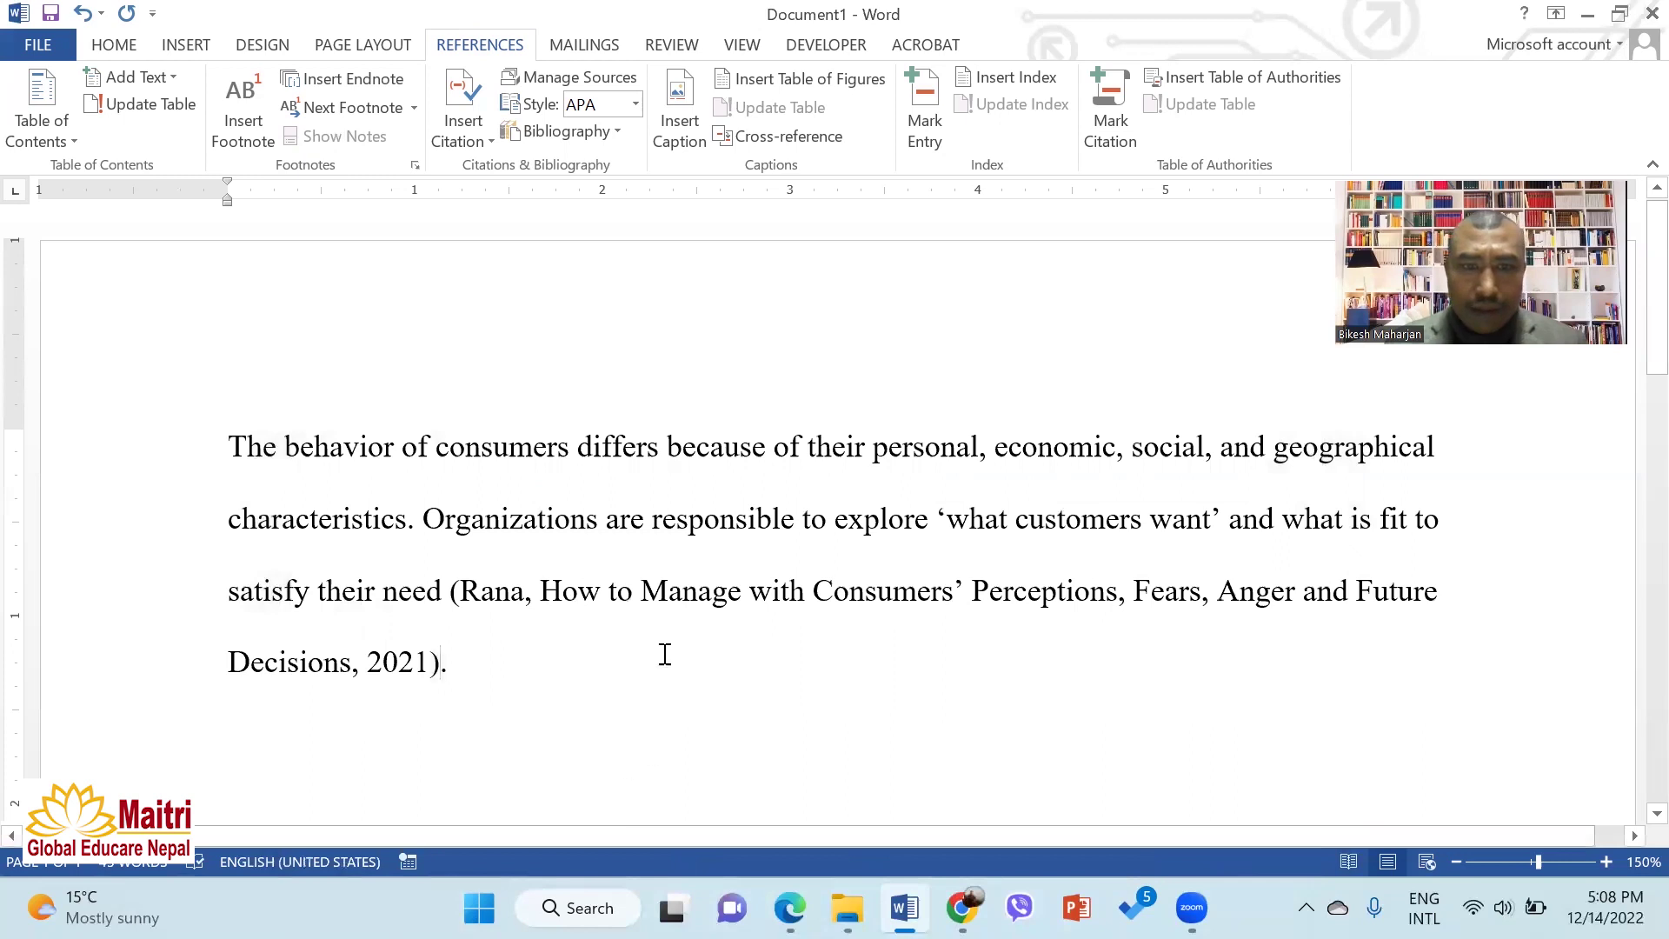
{"action": "left_click", "coordinate": [581, 593]}
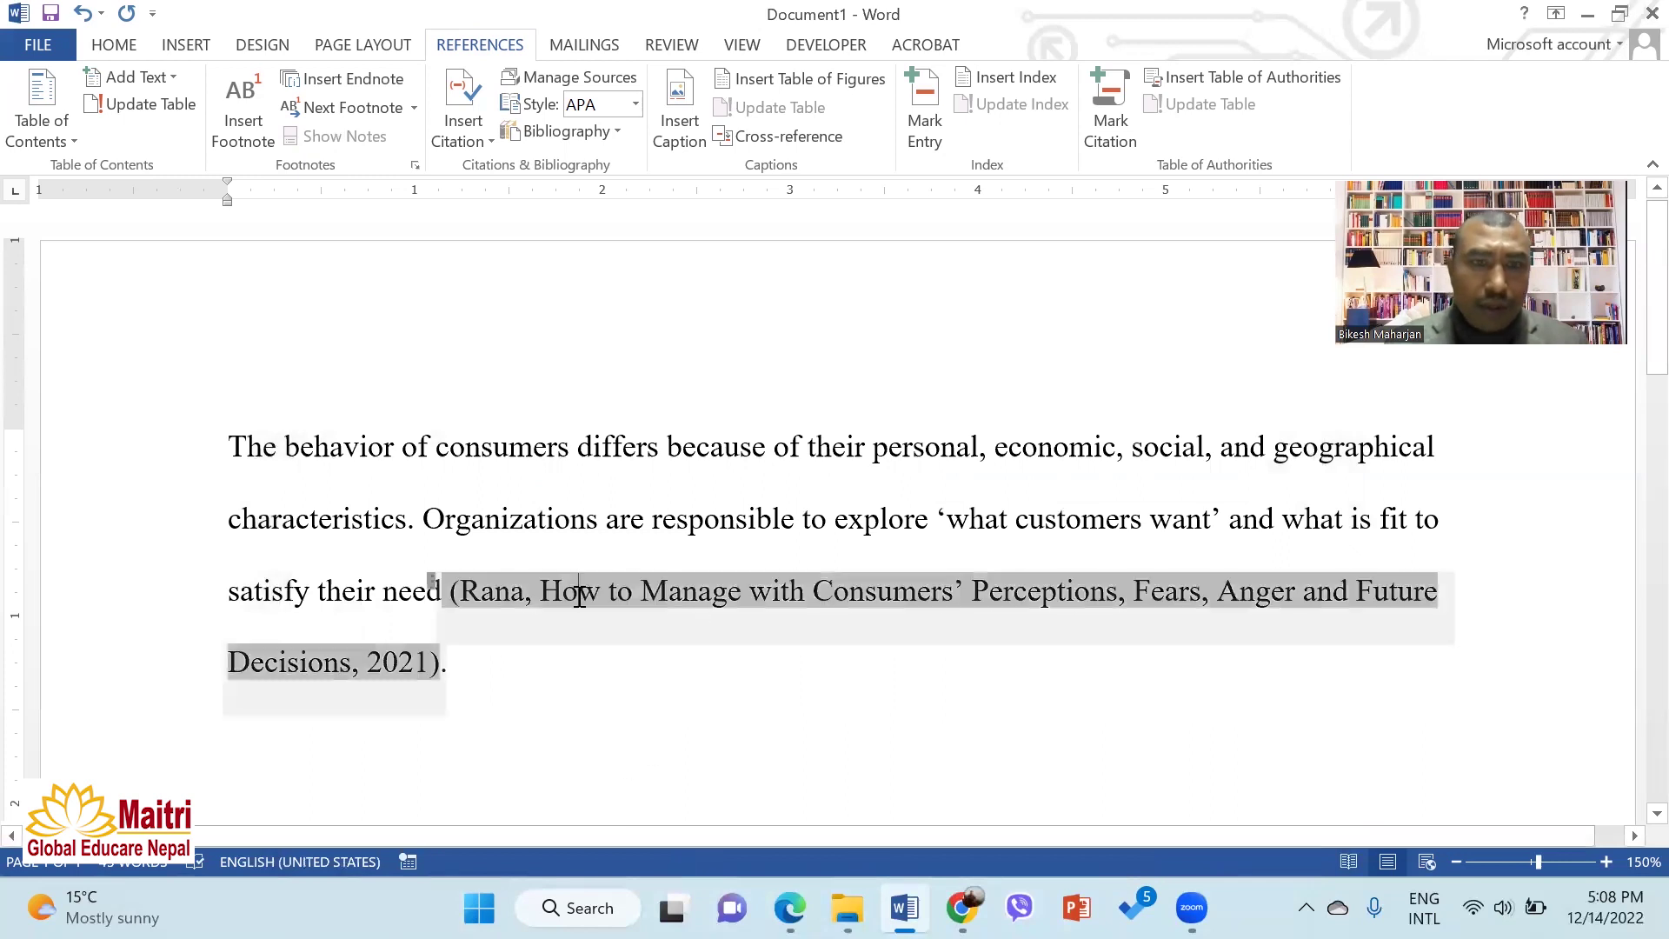
{"action": "left_click", "coordinate": [456, 695]}
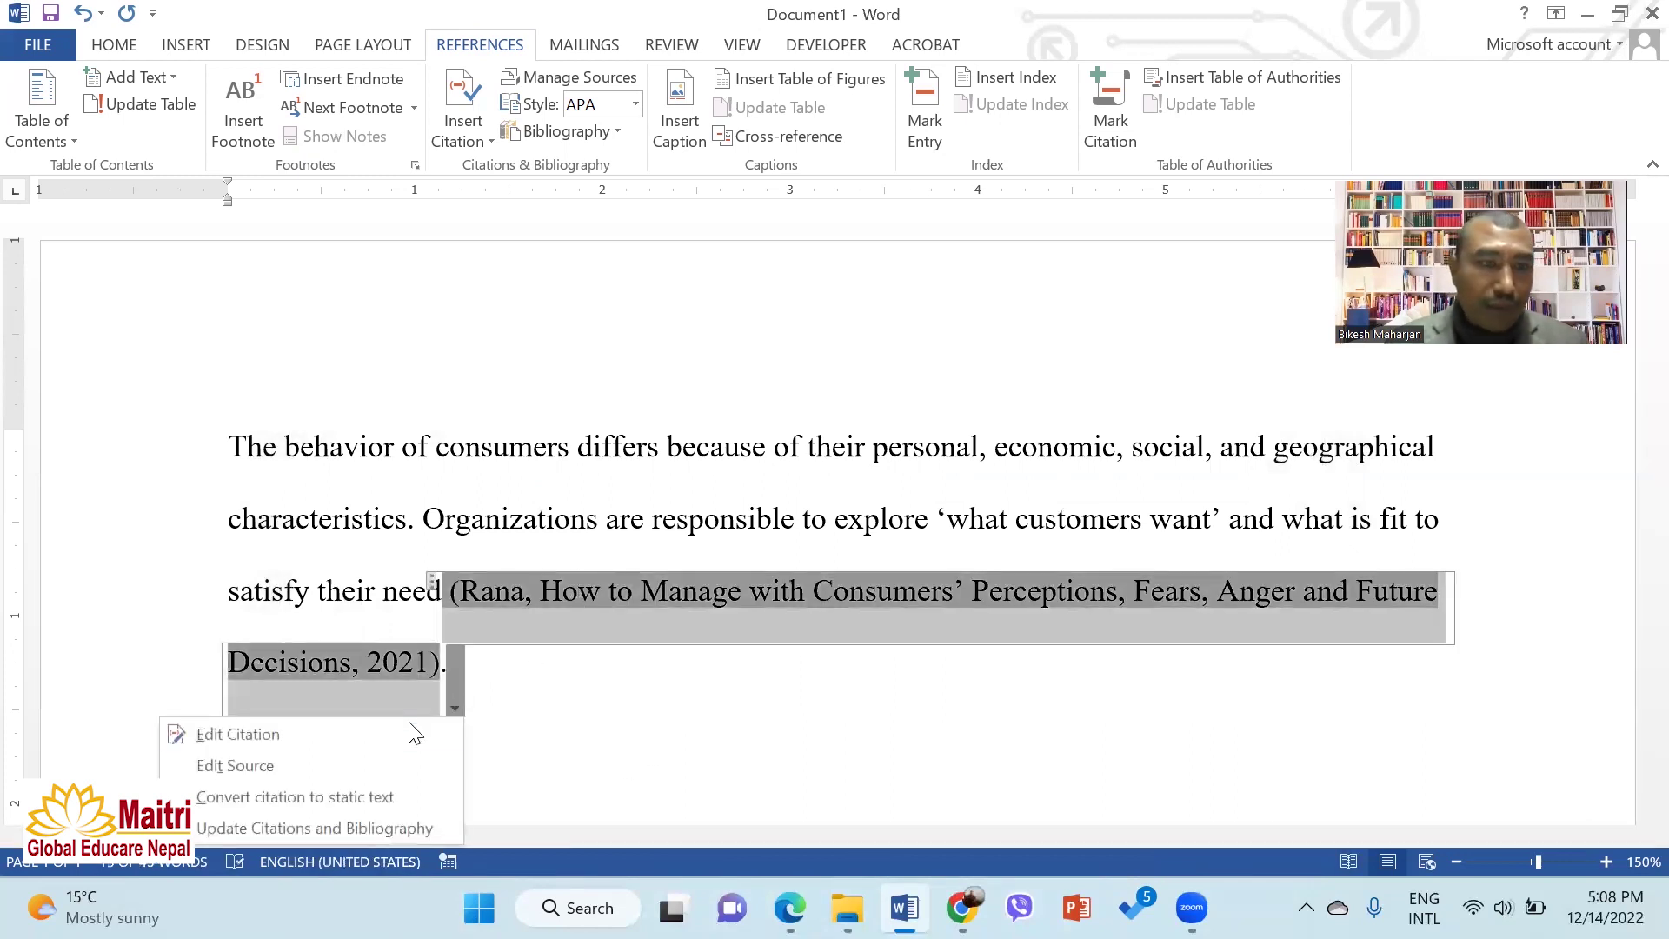
{"action": "left_click", "coordinate": [346, 794]}
- Delete the title from the citation, leaving surname and 2021, then start a new line
{"action": "left_click", "coordinate": [544, 591]}
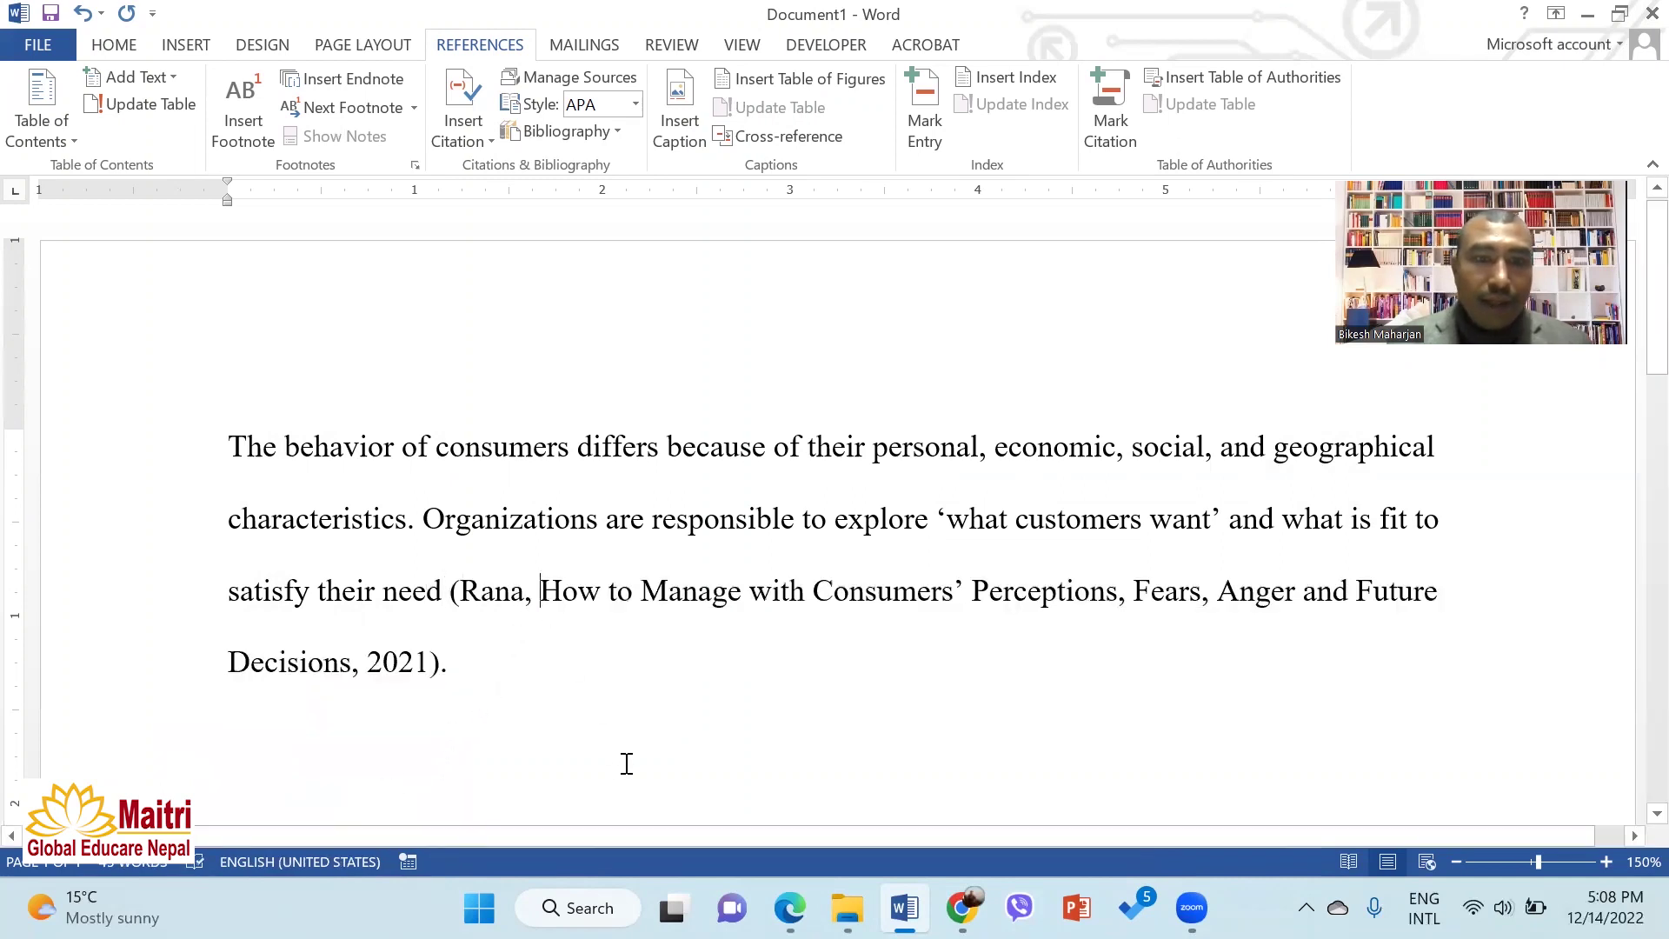
{"action": "key", "text": "ctrl+shift+Right"}
{"action": "key", "text": "ctrl+shift+Right"}
{"action": "key", "text": "ctrl+shift+Right"}
{"action": "key", "text": "ctrl+shift+Right"}
{"action": "key", "text": "ctrl+shift+Right"}
{"action": "key", "text": "ctrl+shift+Right"}
{"action": "key", "text": "ctrl+shift+Right"}
{"action": "key", "text": "ctrl+shift+Right"}
{"action": "key", "text": "ctrl+shift+Right"}
{"action": "key", "text": "ctrl+shift+Right"}
{"action": "key", "text": "ctrl+shift+Right"}
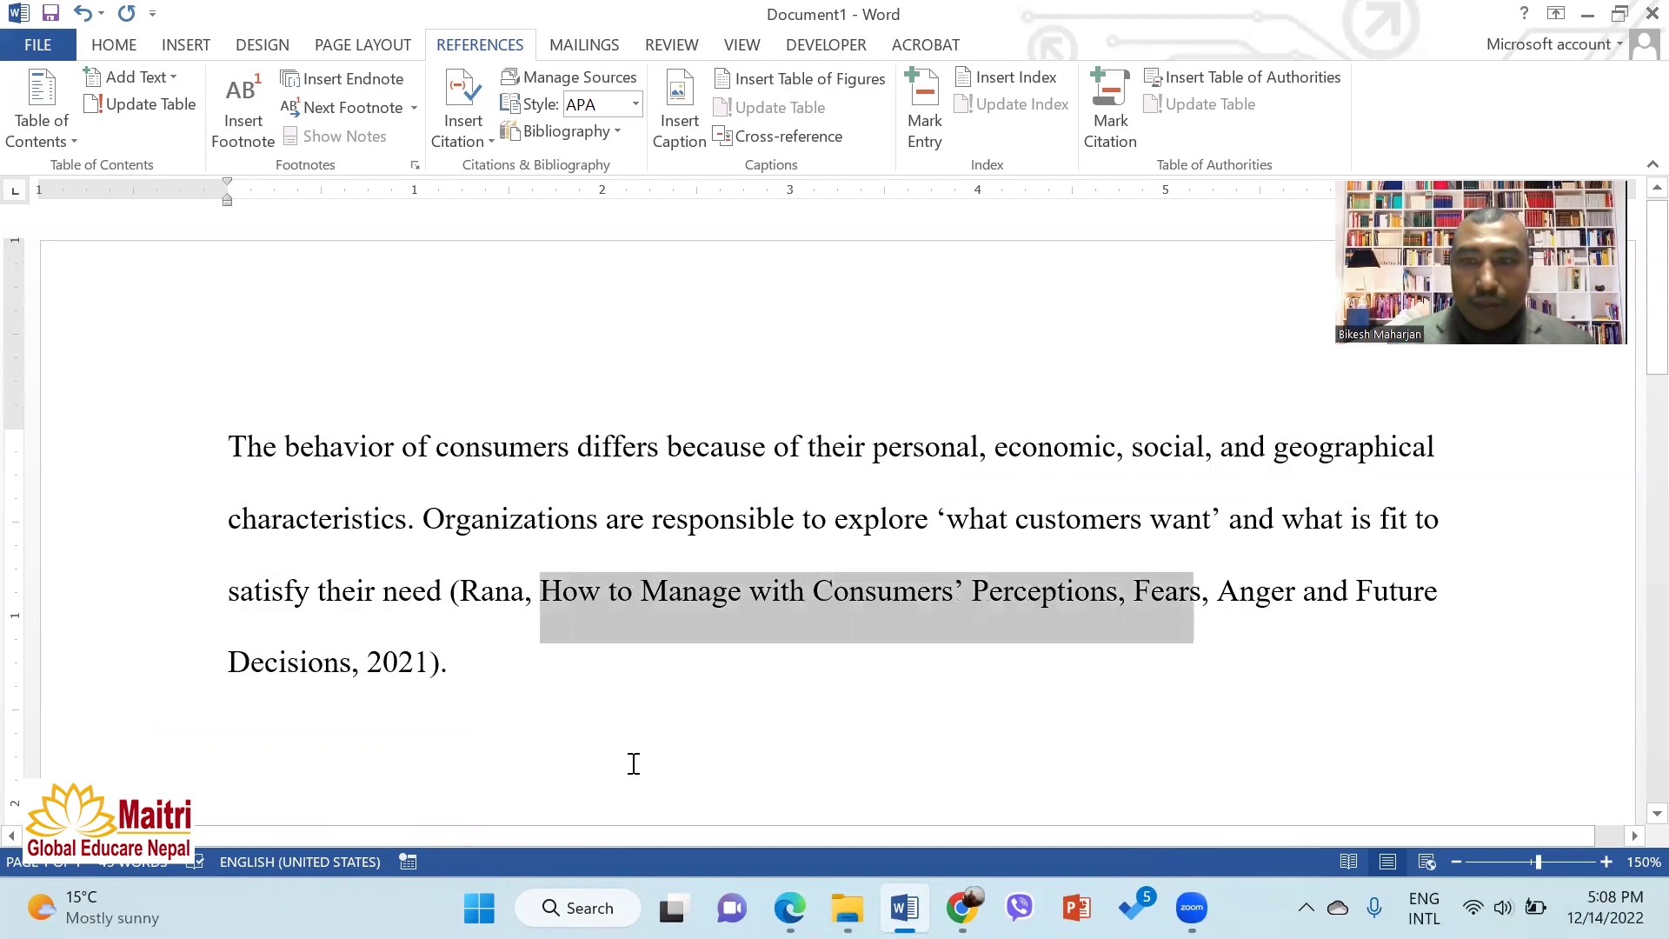
{"action": "key", "text": "ctrl+shift+Right"}
{"action": "key", "text": "ctrl+shift+Right"}
{"action": "key", "text": "ctrl+shift+Right"}
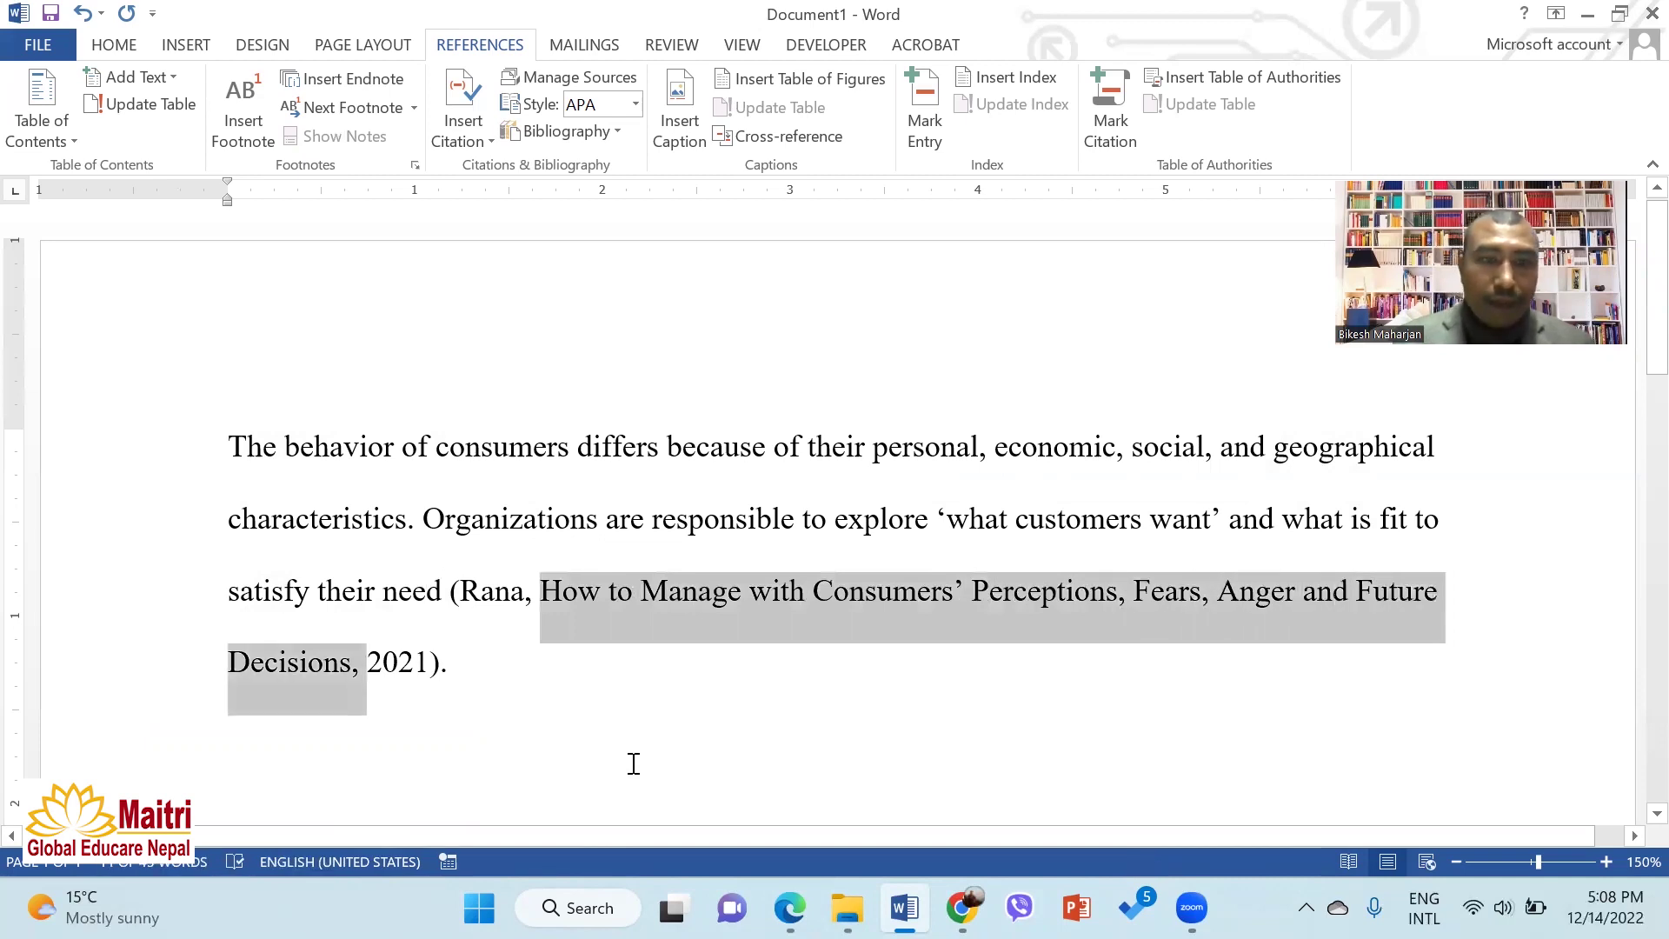
{"action": "key", "text": "Delete"}
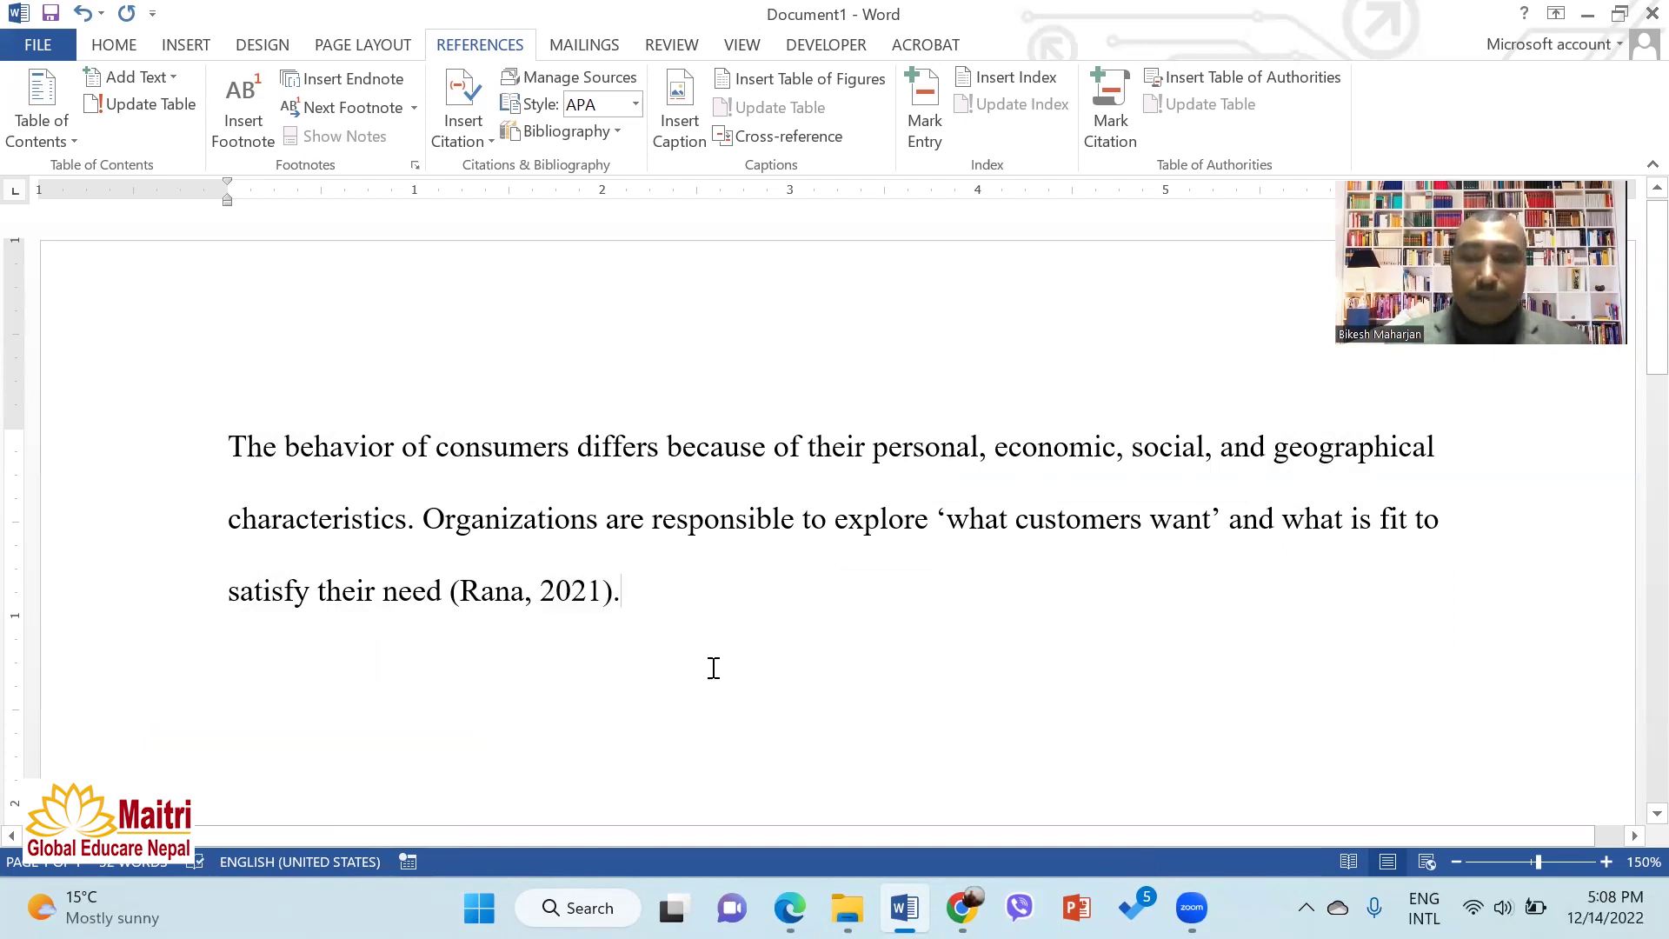
{"action": "key", "text": "Return"}
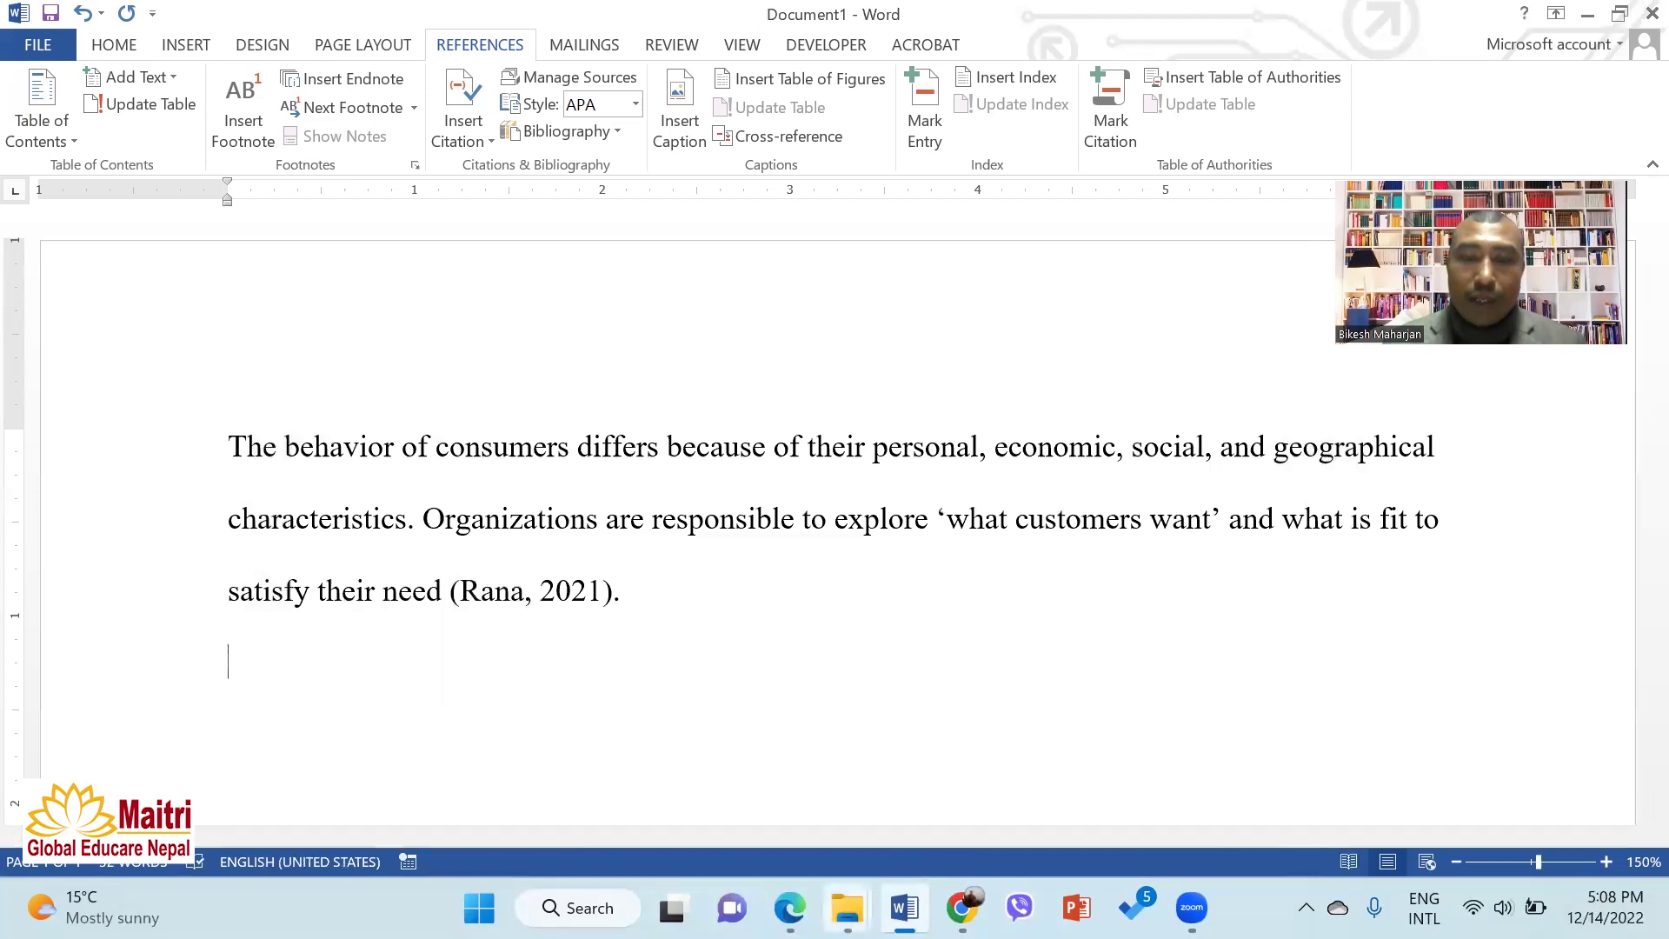
- Open Paper.pdf from the Citation folder and select the abstract's opening sentences
{"action": "mouse_move", "coordinate": [848, 907]}
{"action": "left_click", "coordinate": [980, 817]}
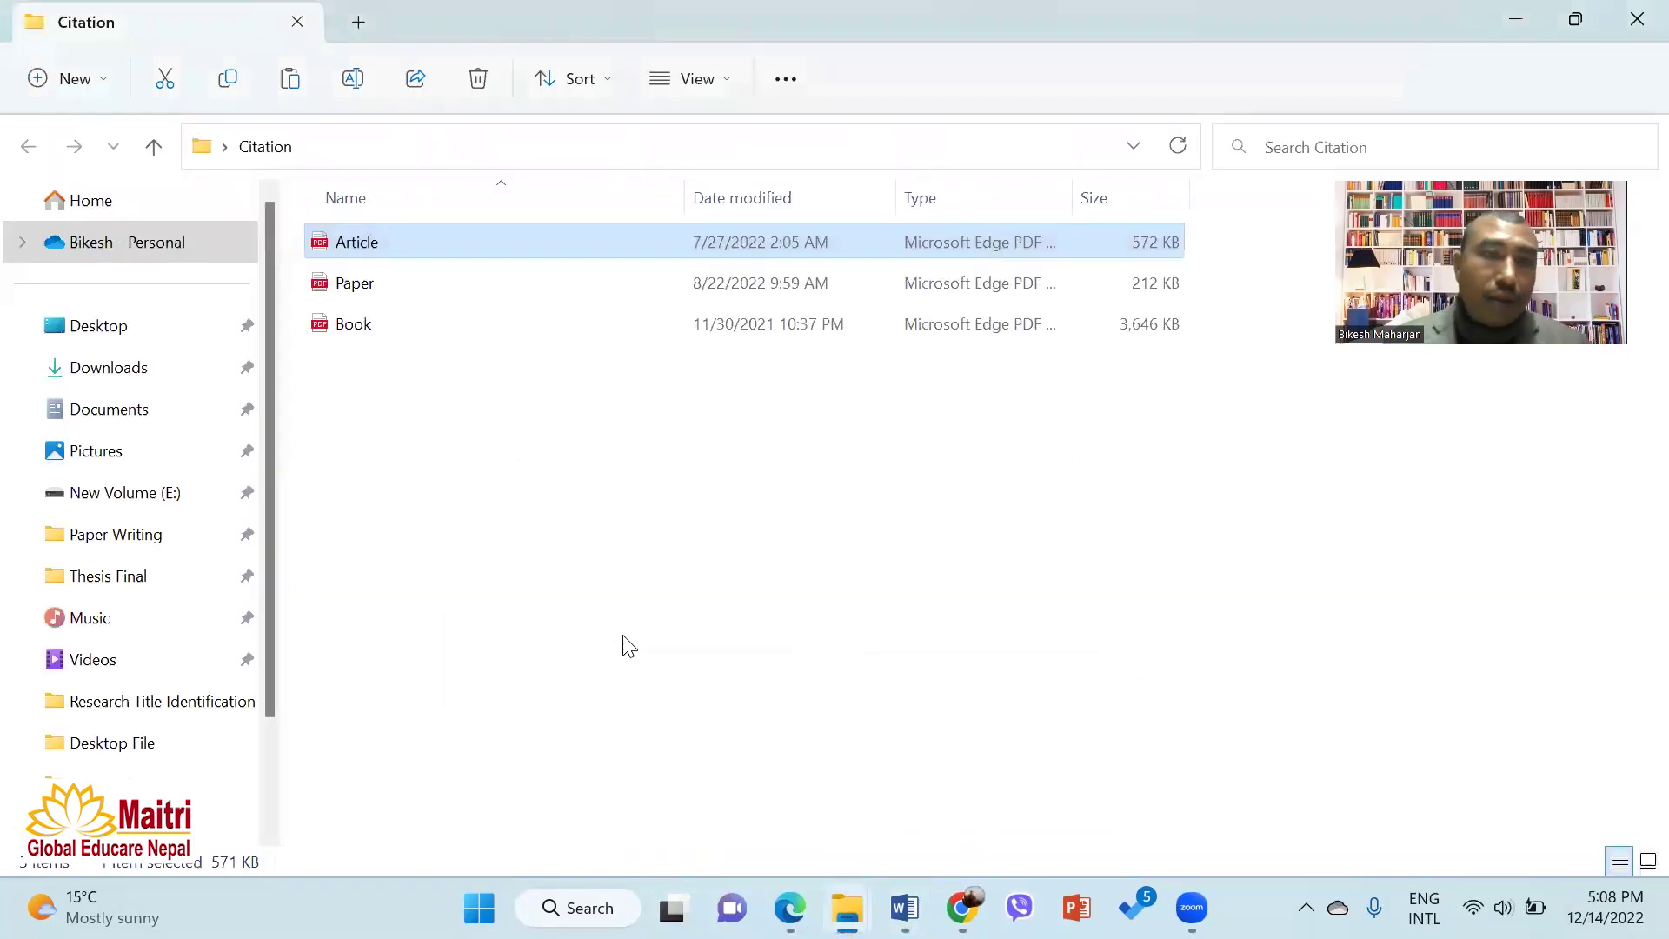
{"action": "double_click", "coordinate": [440, 284]}
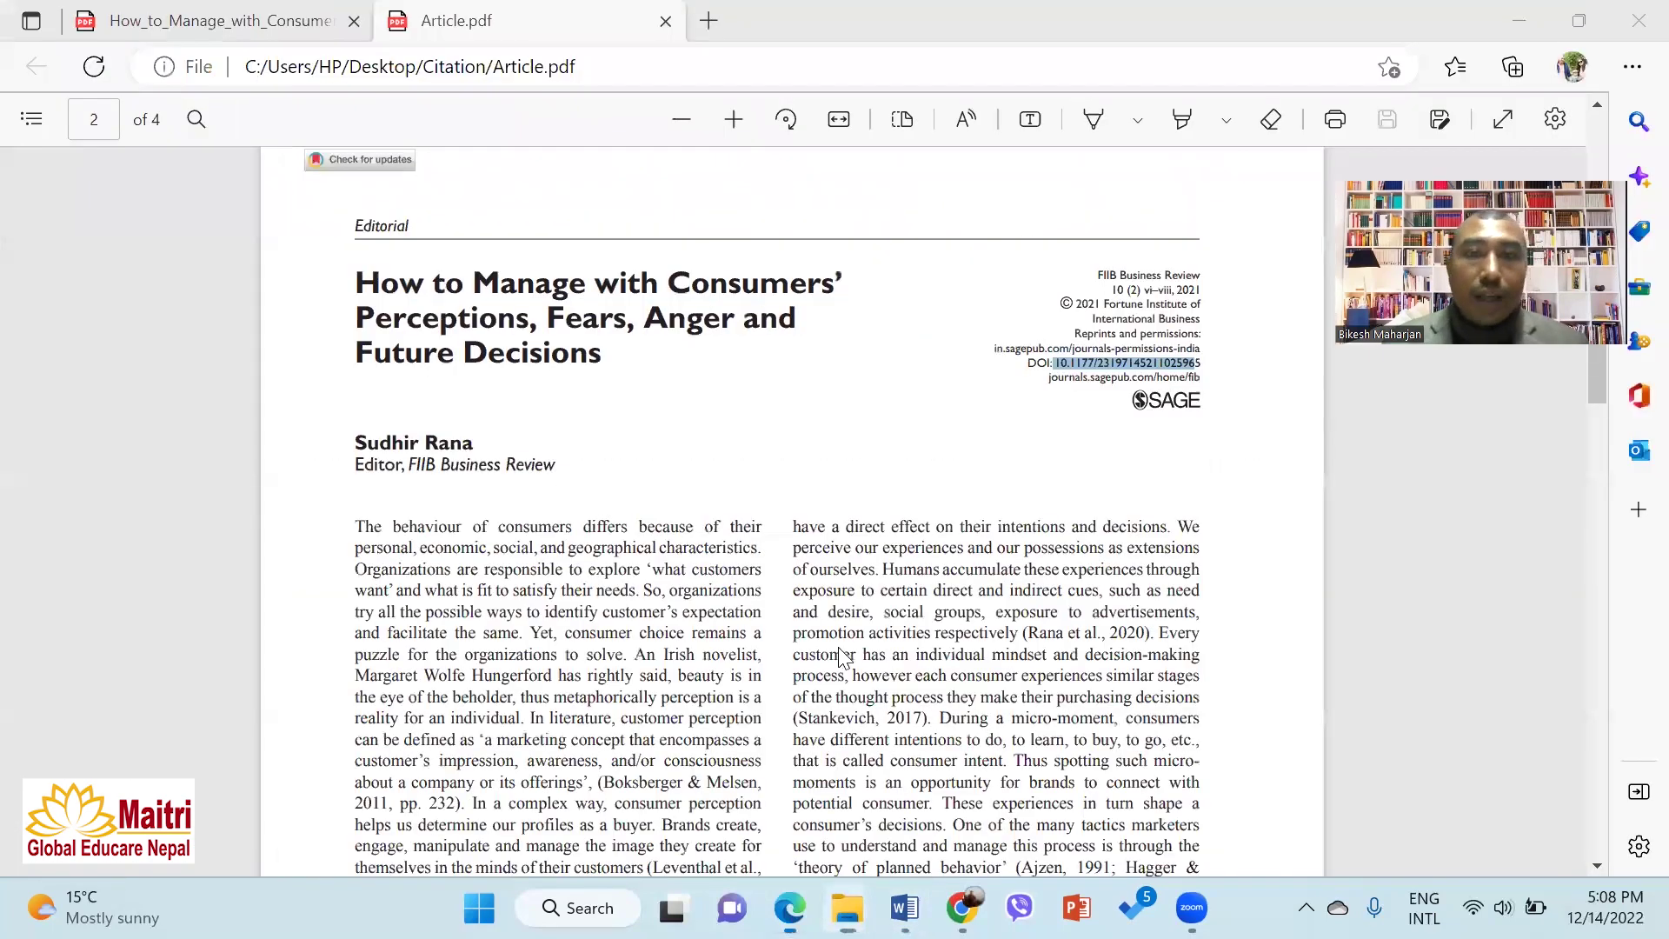
{"action": "scroll", "coordinate": [832, 607], "scroll_direction": "down", "scroll_amount": 1}
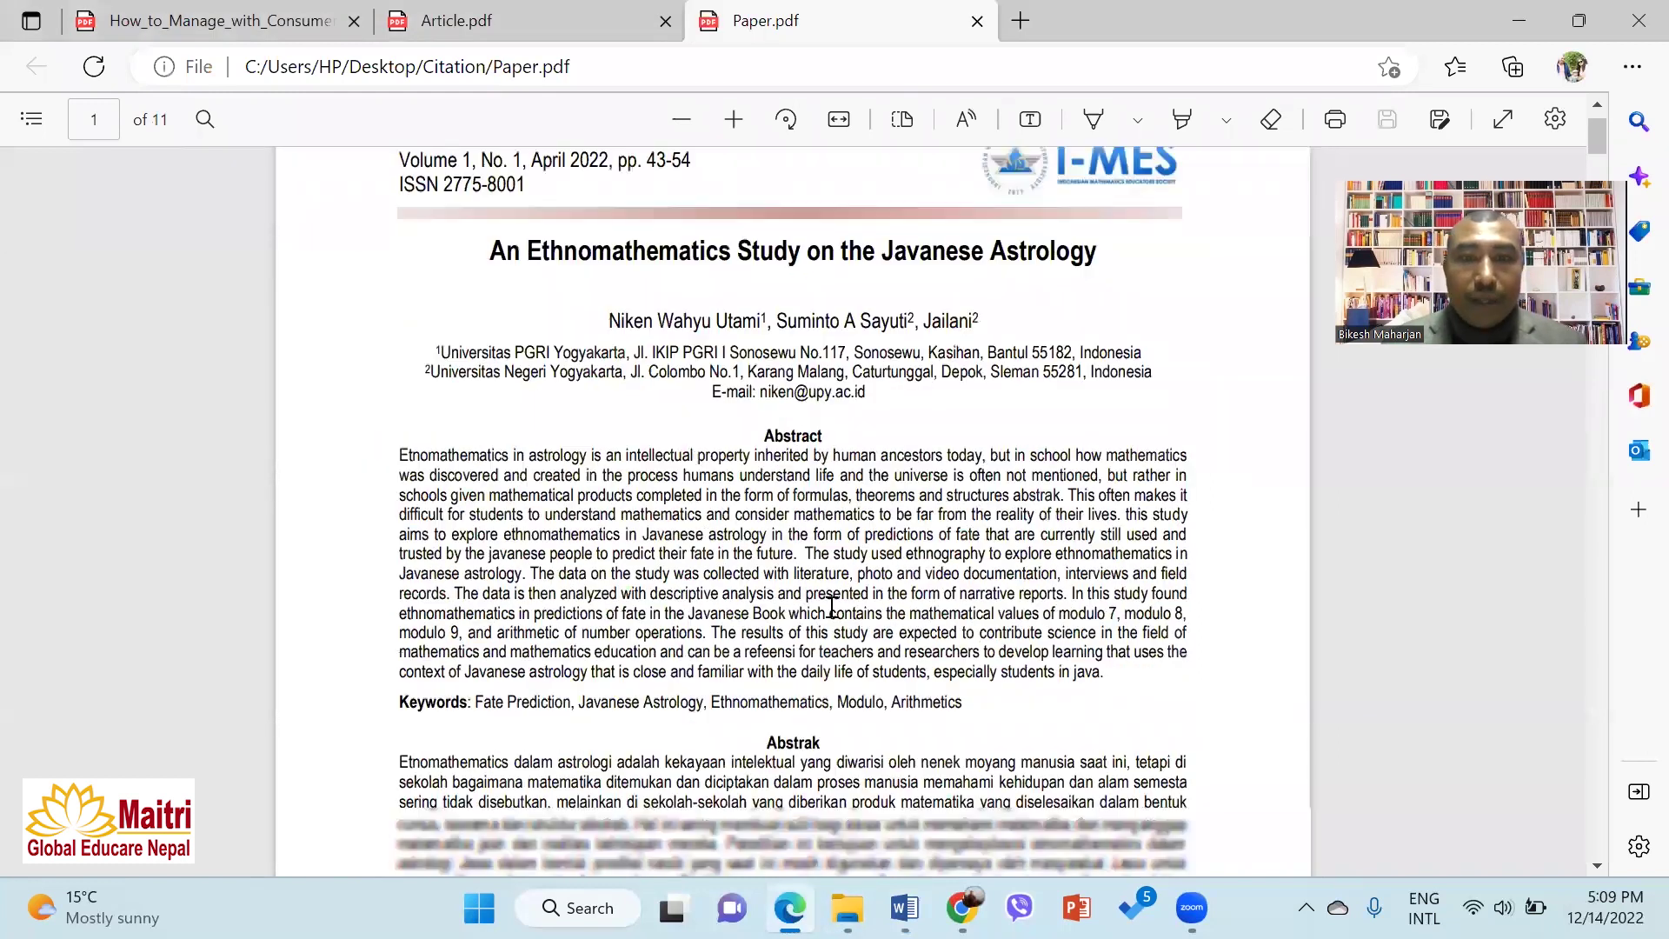
{"action": "scroll", "coordinate": [832, 607], "scroll_direction": "up", "scroll_amount": 1}
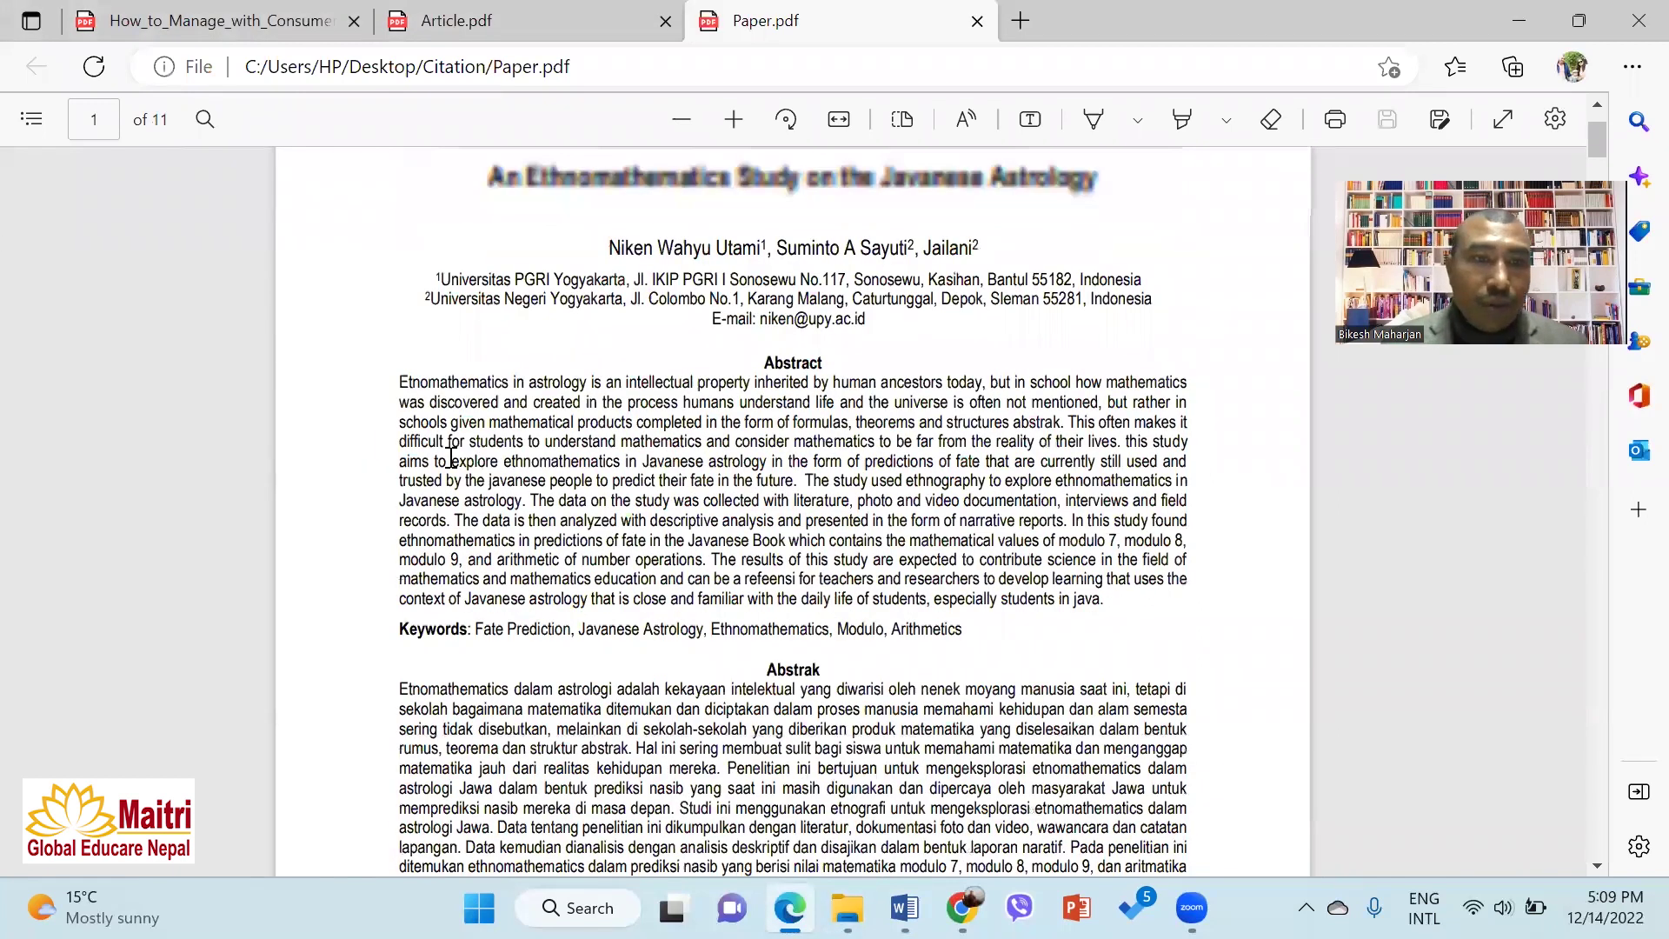
{"action": "scroll", "coordinate": [452, 457], "scroll_direction": "down", "scroll_amount": 1}
{"action": "left_click_drag", "start_coordinate": [399, 432], "coordinate": [1068, 471]}
{"action": "key", "text": "ctrl+c"}
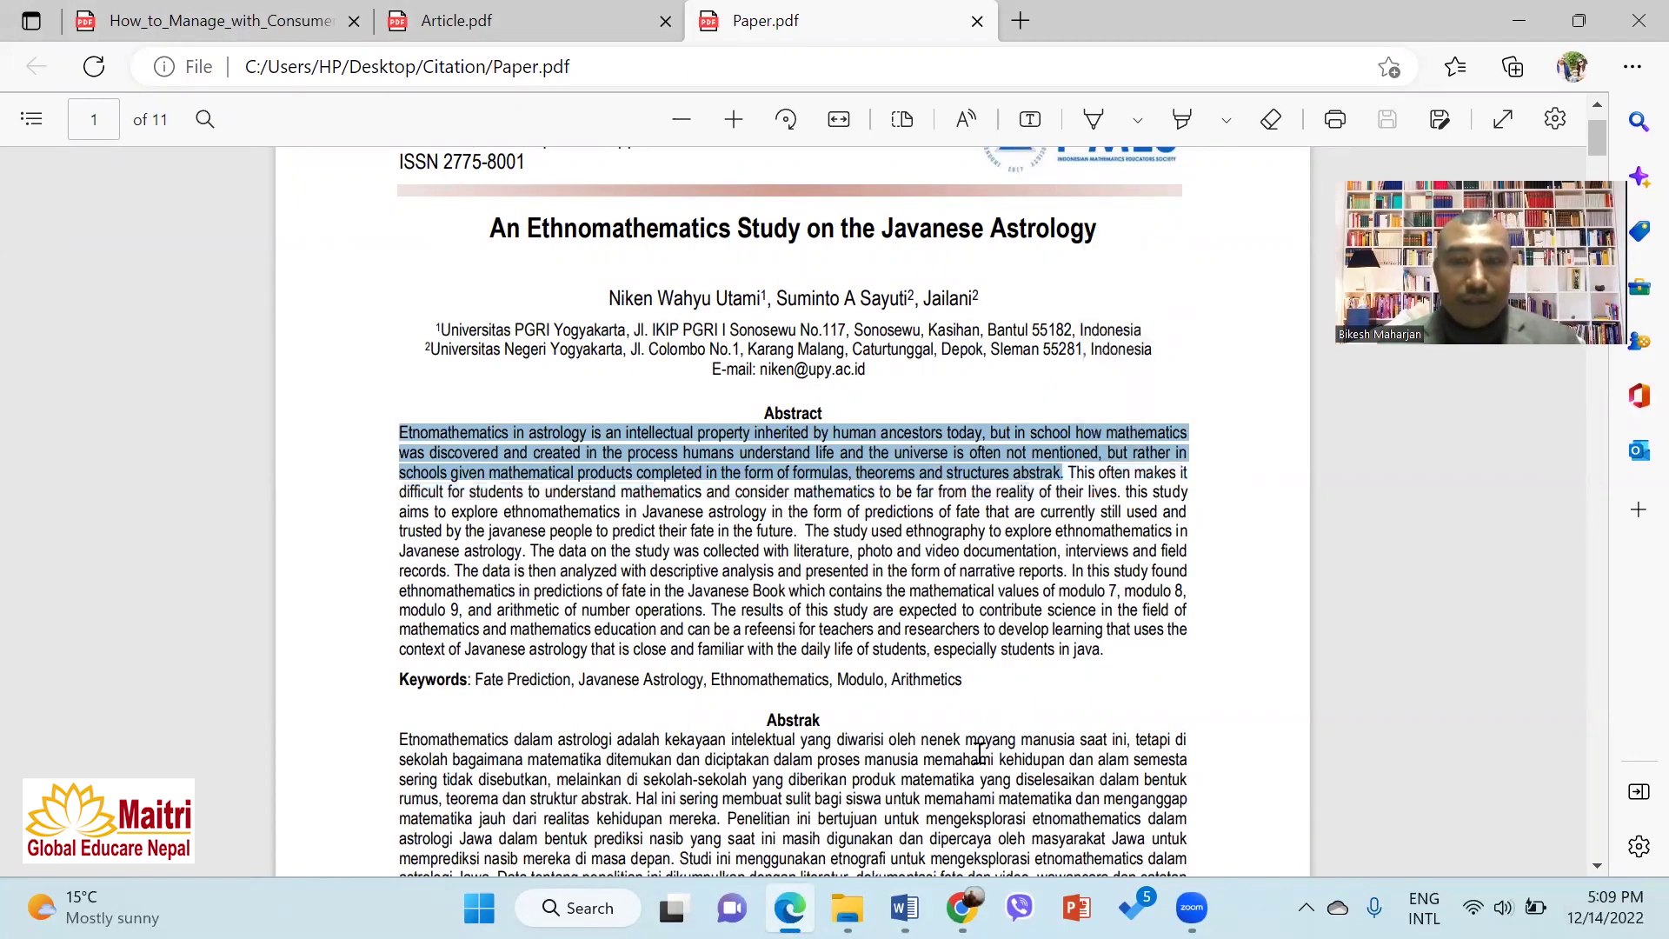
- Paste the copied abstract text into Word as a new paragraph
{"action": "key", "text": "alt+Tab"}
{"action": "mouse_move", "coordinate": [905, 907]}
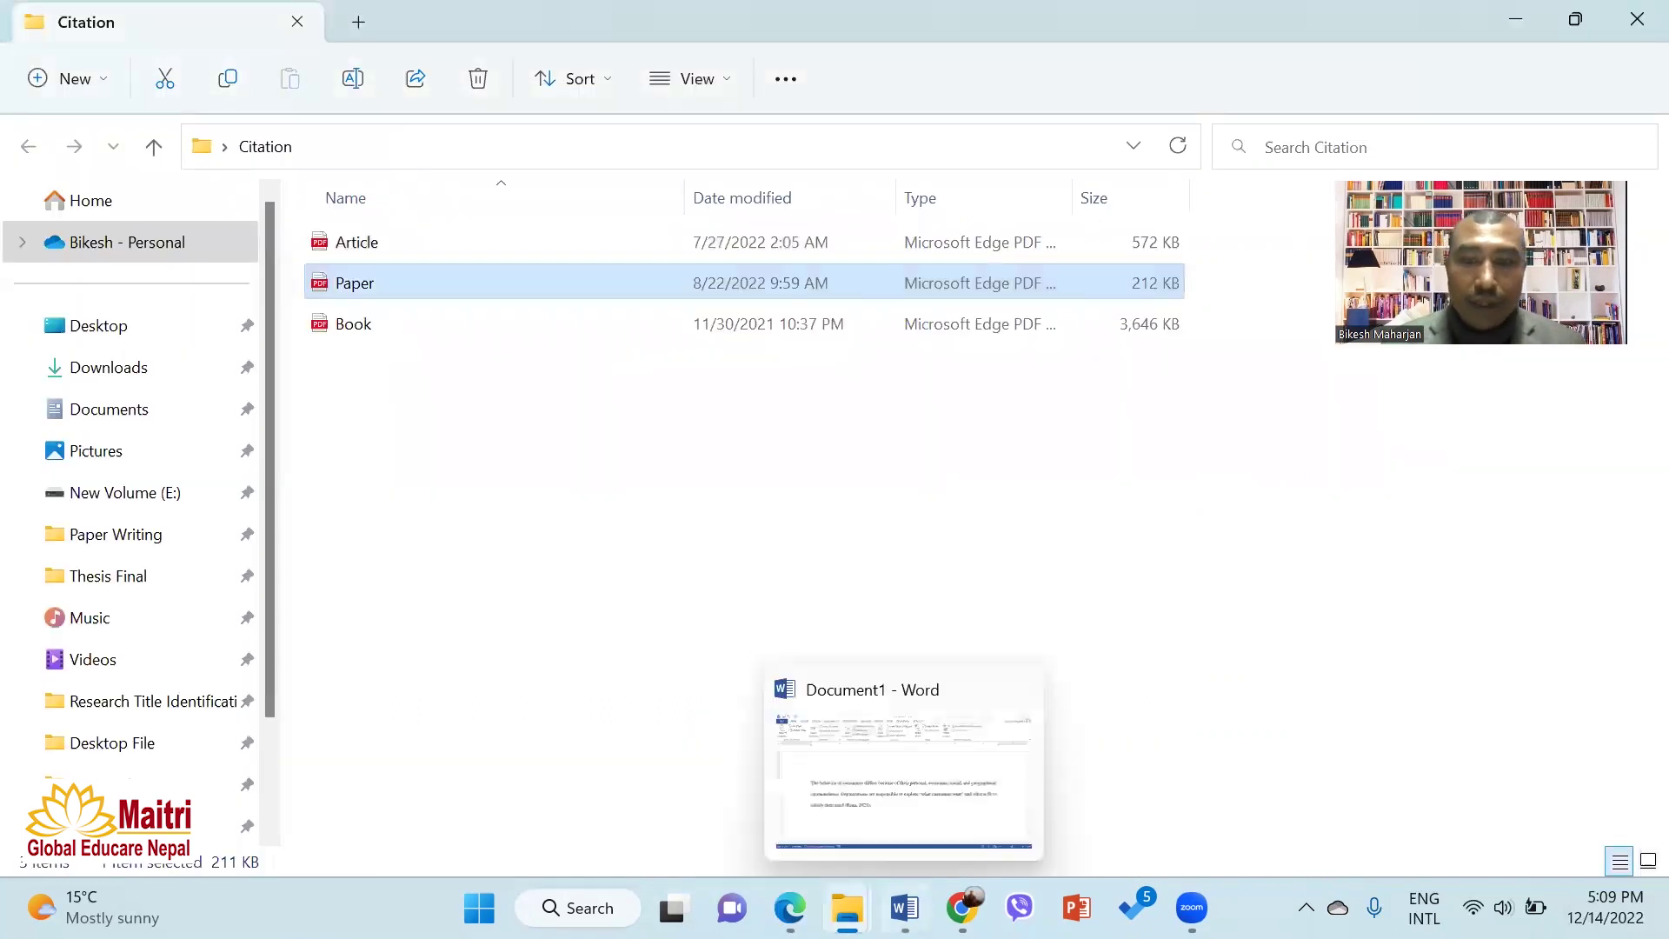
{"action": "left_click", "coordinate": [896, 852]}
{"action": "key", "text": "Return"}
{"action": "key", "text": "ctrl+v"}
- Correct 'abstrak' to 'abstract' at the end of the pasted paragraph
{"action": "scroll", "coordinate": [765, 756], "scroll_direction": "down", "scroll_amount": 1}
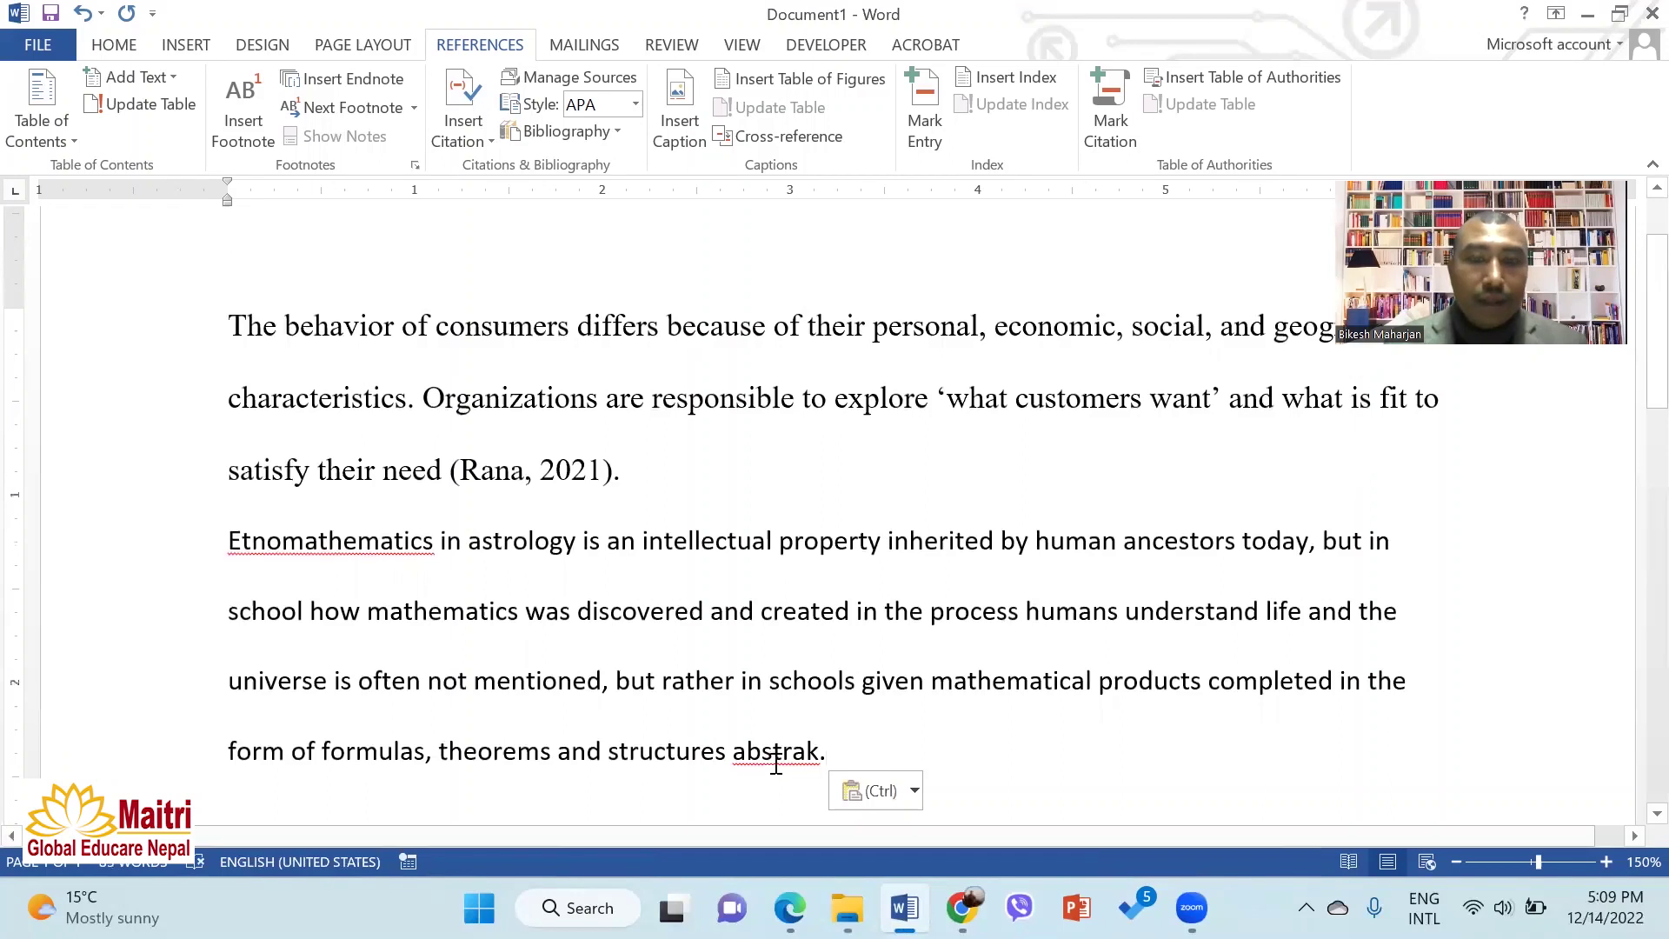
{"action": "left_click", "coordinate": [806, 751]}
{"action": "key", "text": "Delete"}
{"action": "type", "text": "ct"}
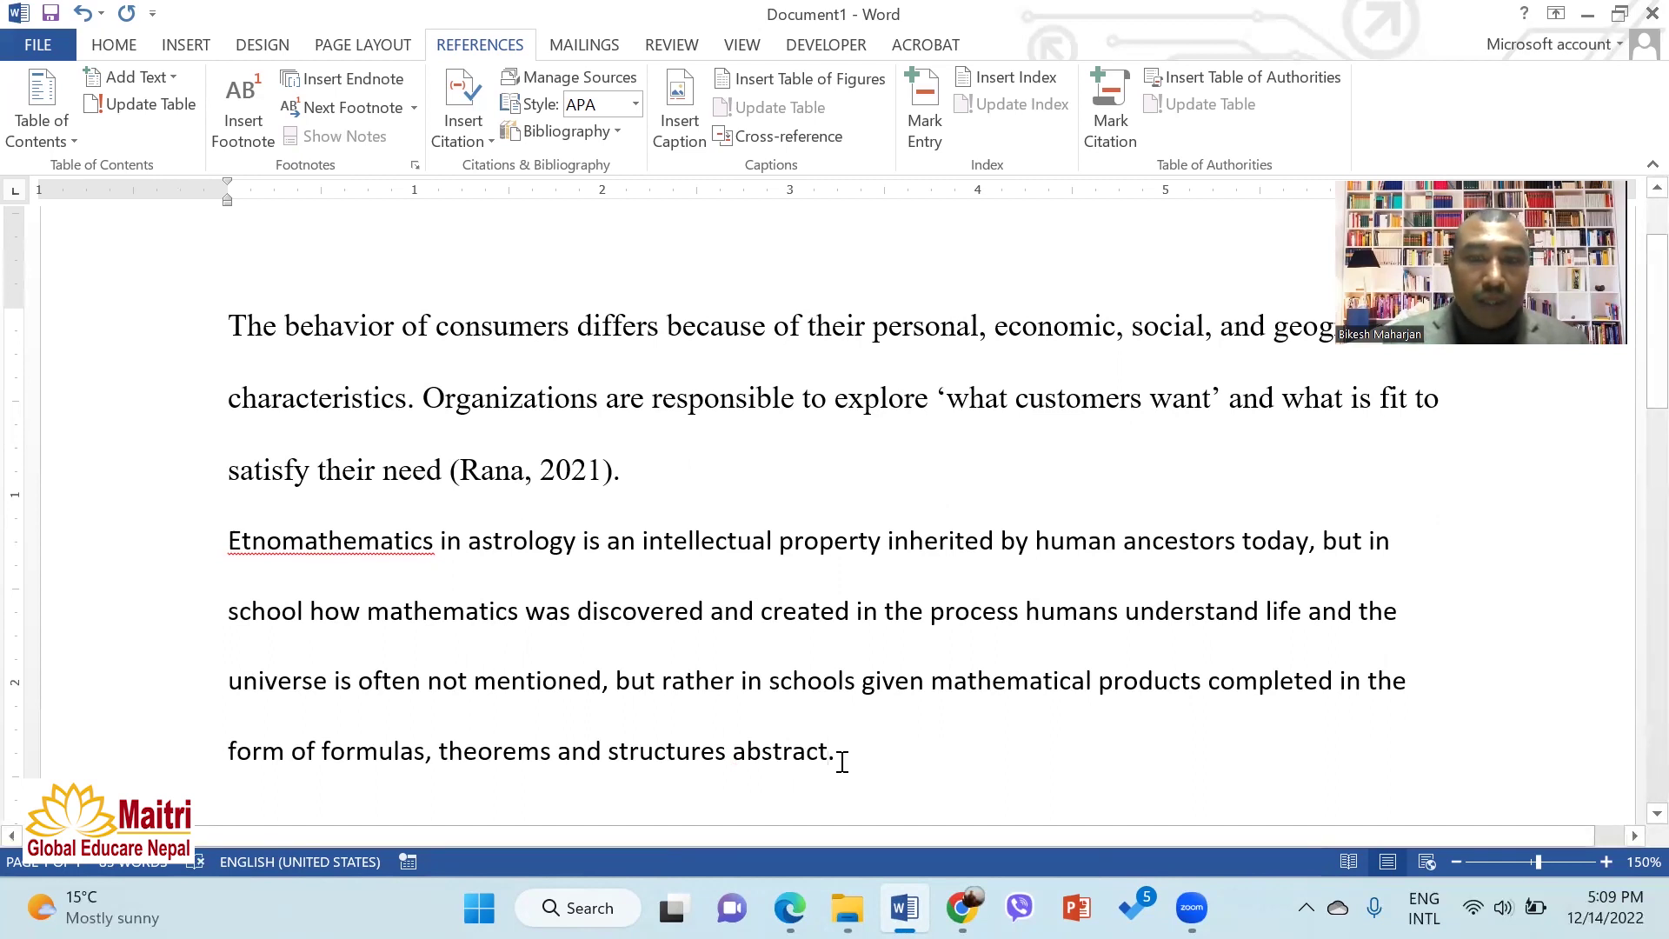
{"action": "left_click_drag", "start_coordinate": [842, 759], "coordinate": [624, 683]}
{"action": "left_click_drag", "start_coordinate": [358, 616], "coordinate": [298, 541]}
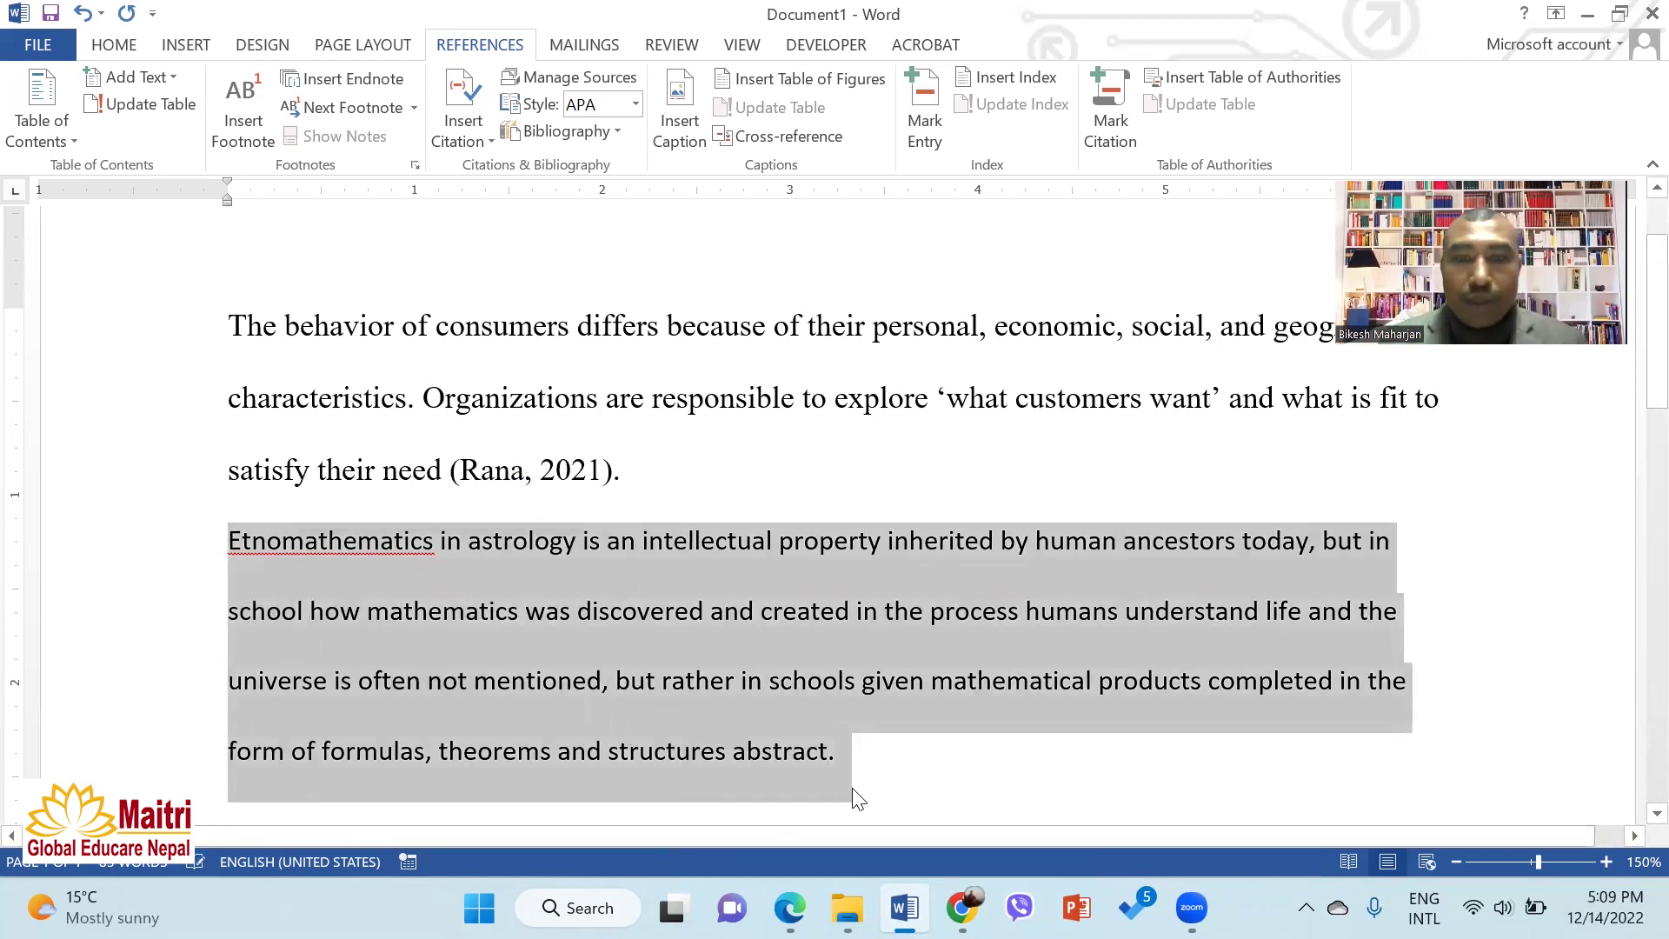
{"action": "left_click", "coordinate": [892, 757]}
- Select the paper's author line in Paper.pdf, then type 'According to' before 'Etnomathematics'
{"action": "key", "text": "alt+Tab"}
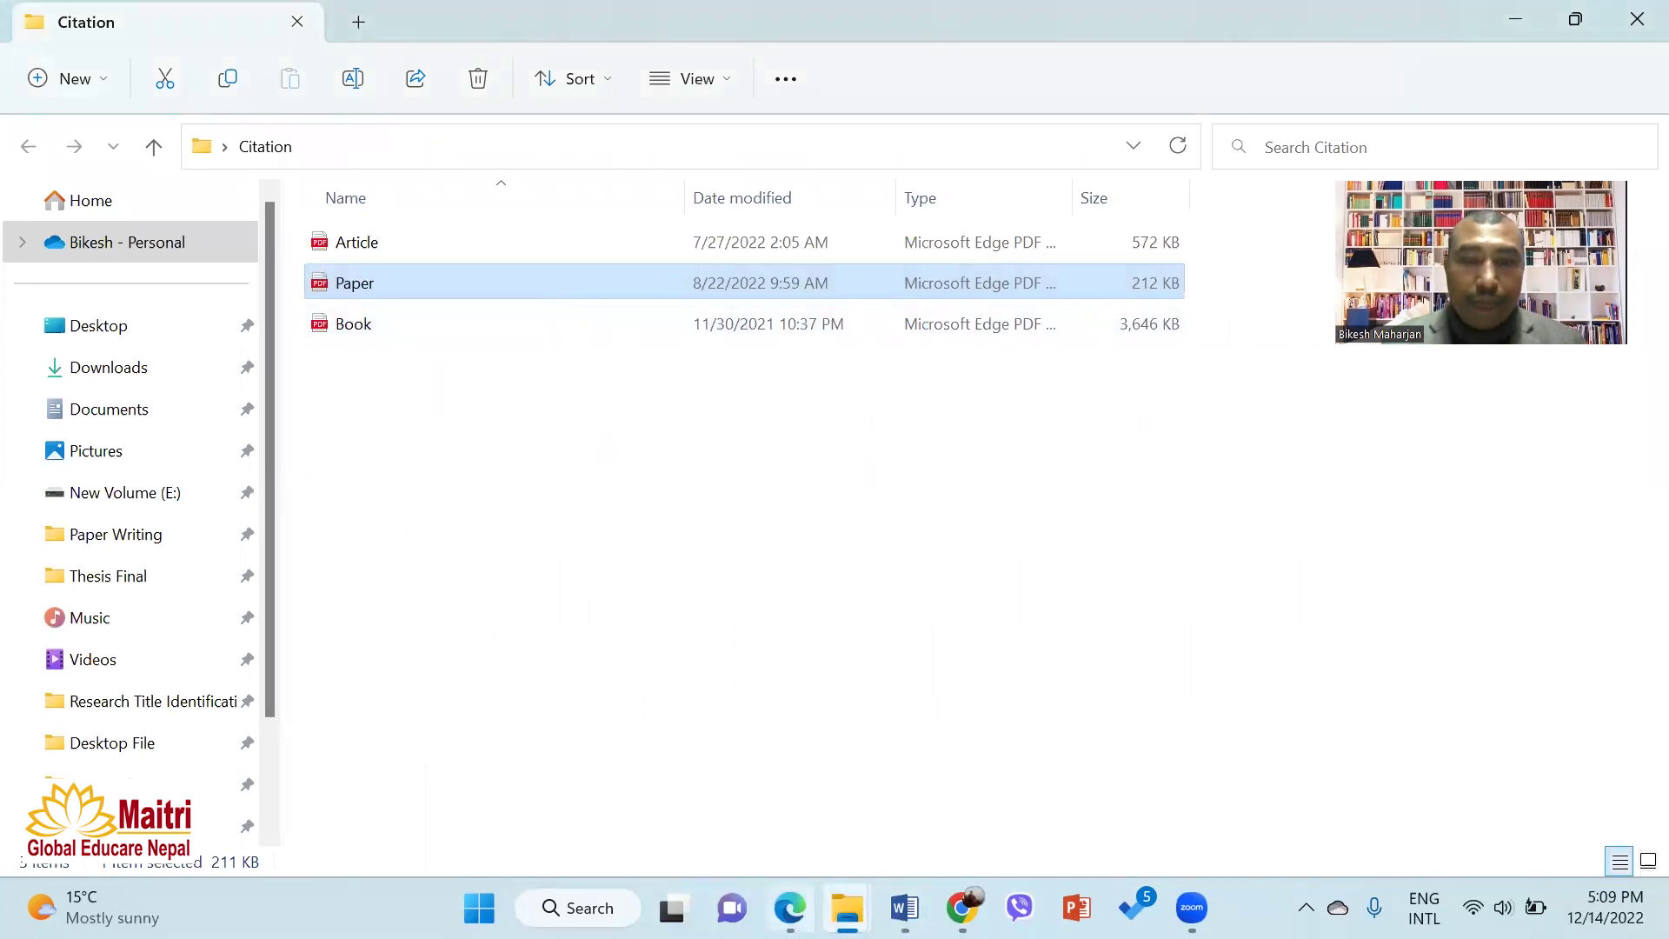
{"action": "key", "text": "alt+Tab"}
{"action": "scroll", "coordinate": [720, 573], "scroll_direction": "up", "scroll_amount": 2}
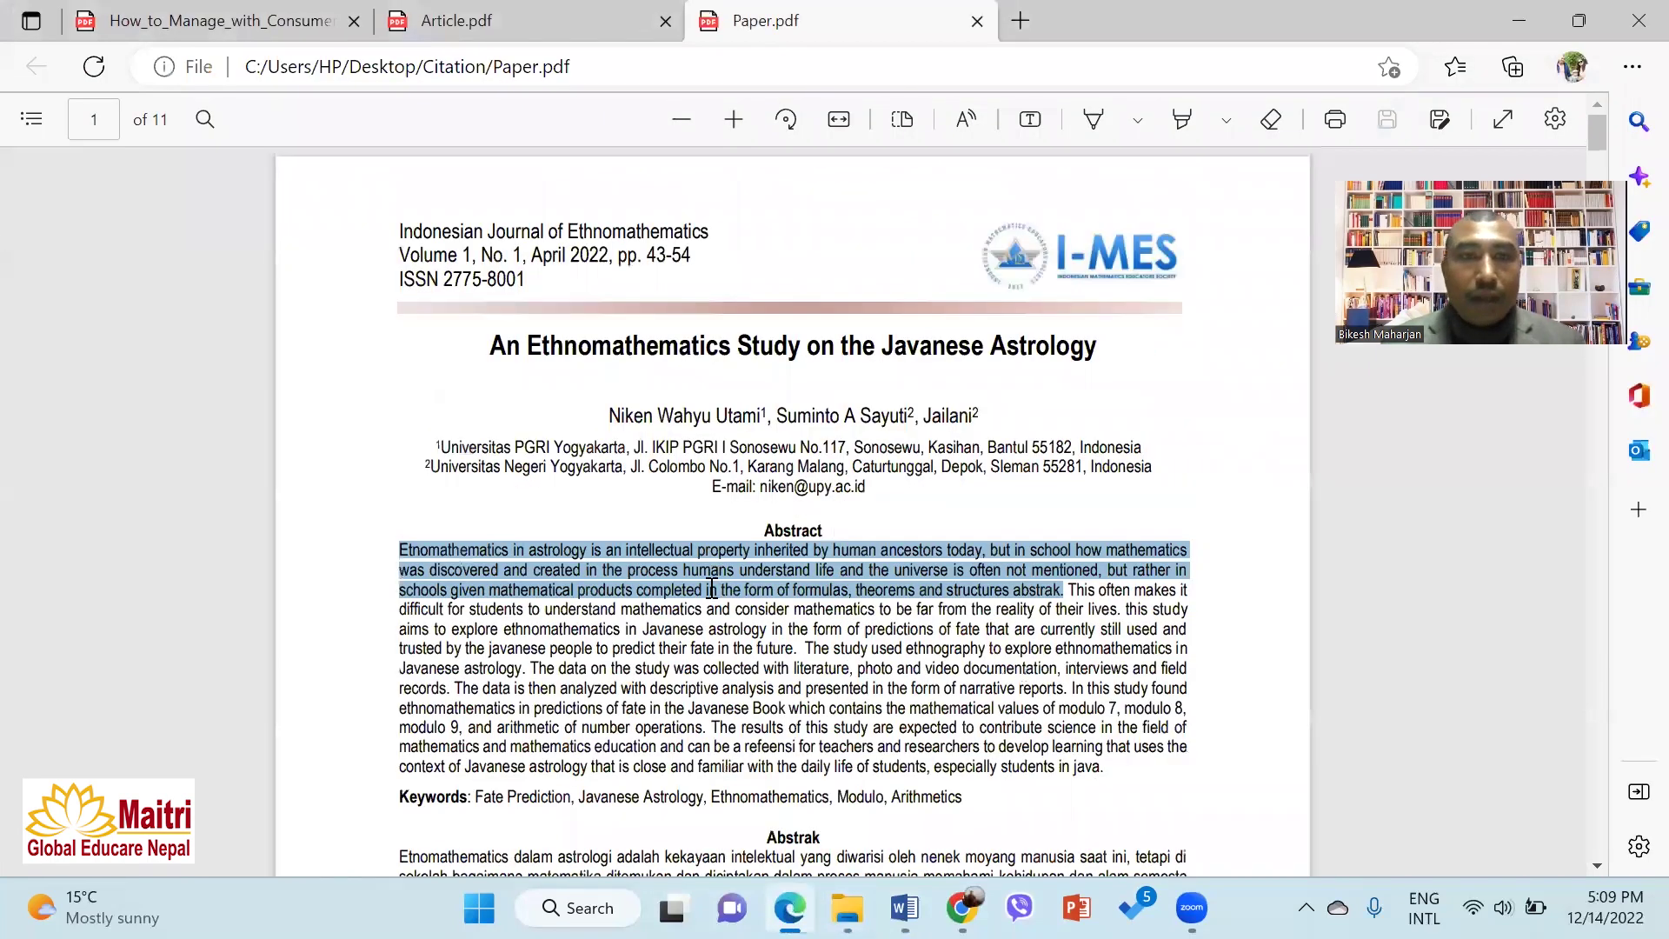
{"action": "left_click_drag", "start_coordinate": [647, 409], "coordinate": [982, 418]}
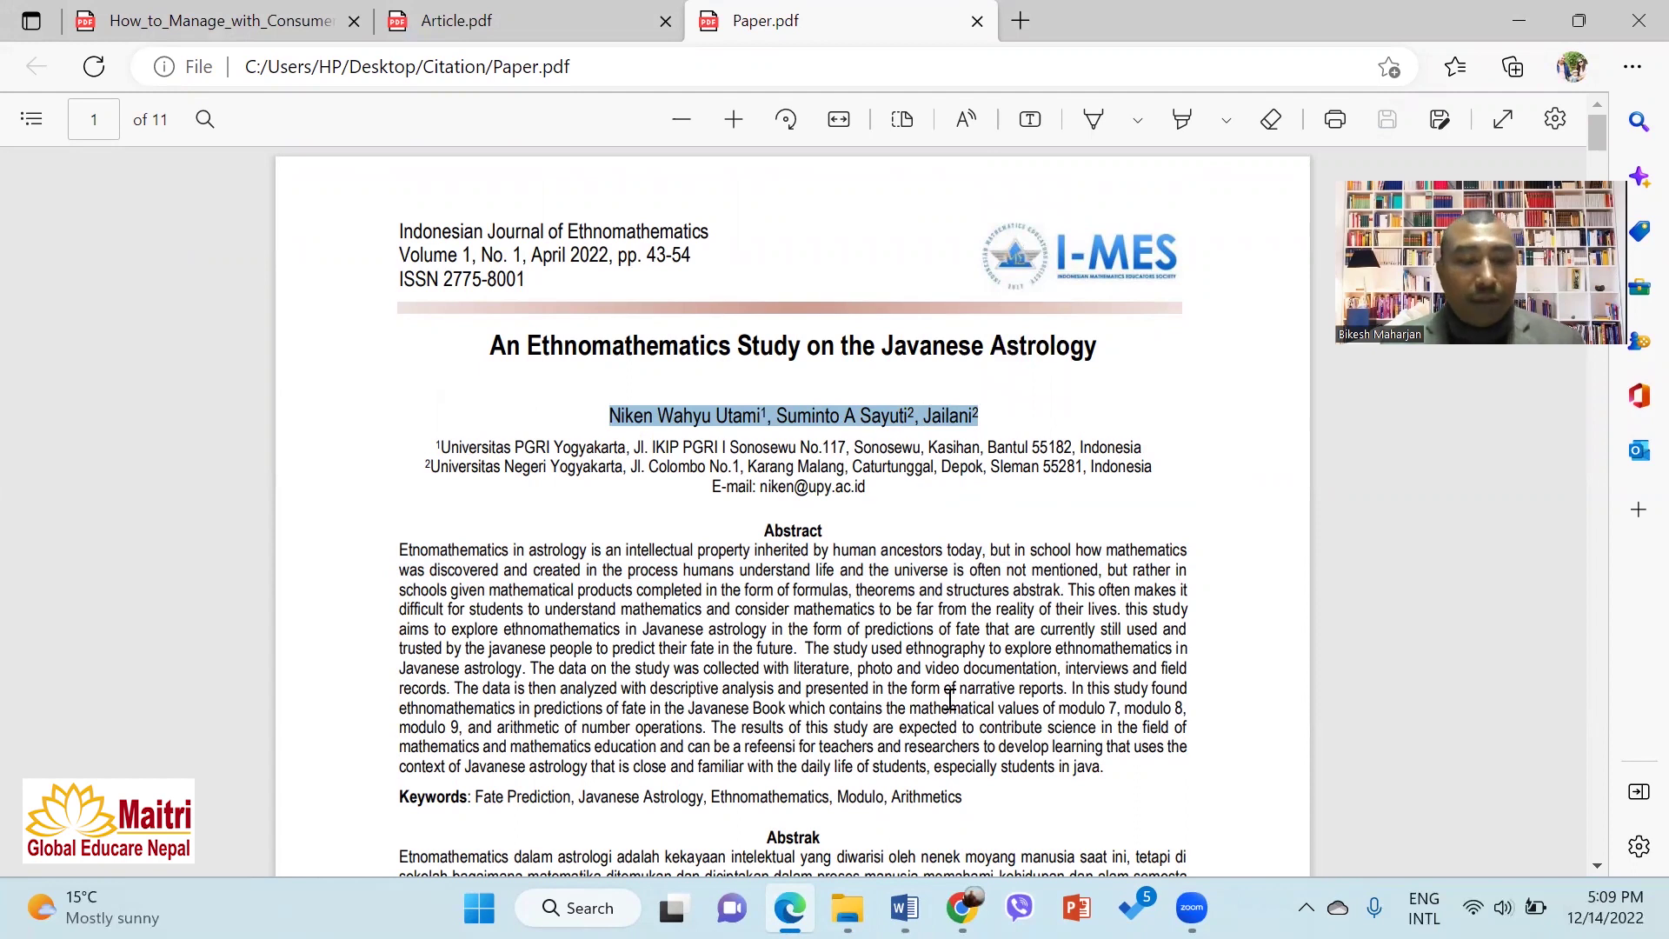
{"action": "key", "text": "alt+Tab"}
{"action": "key", "text": "alt+Tab"}
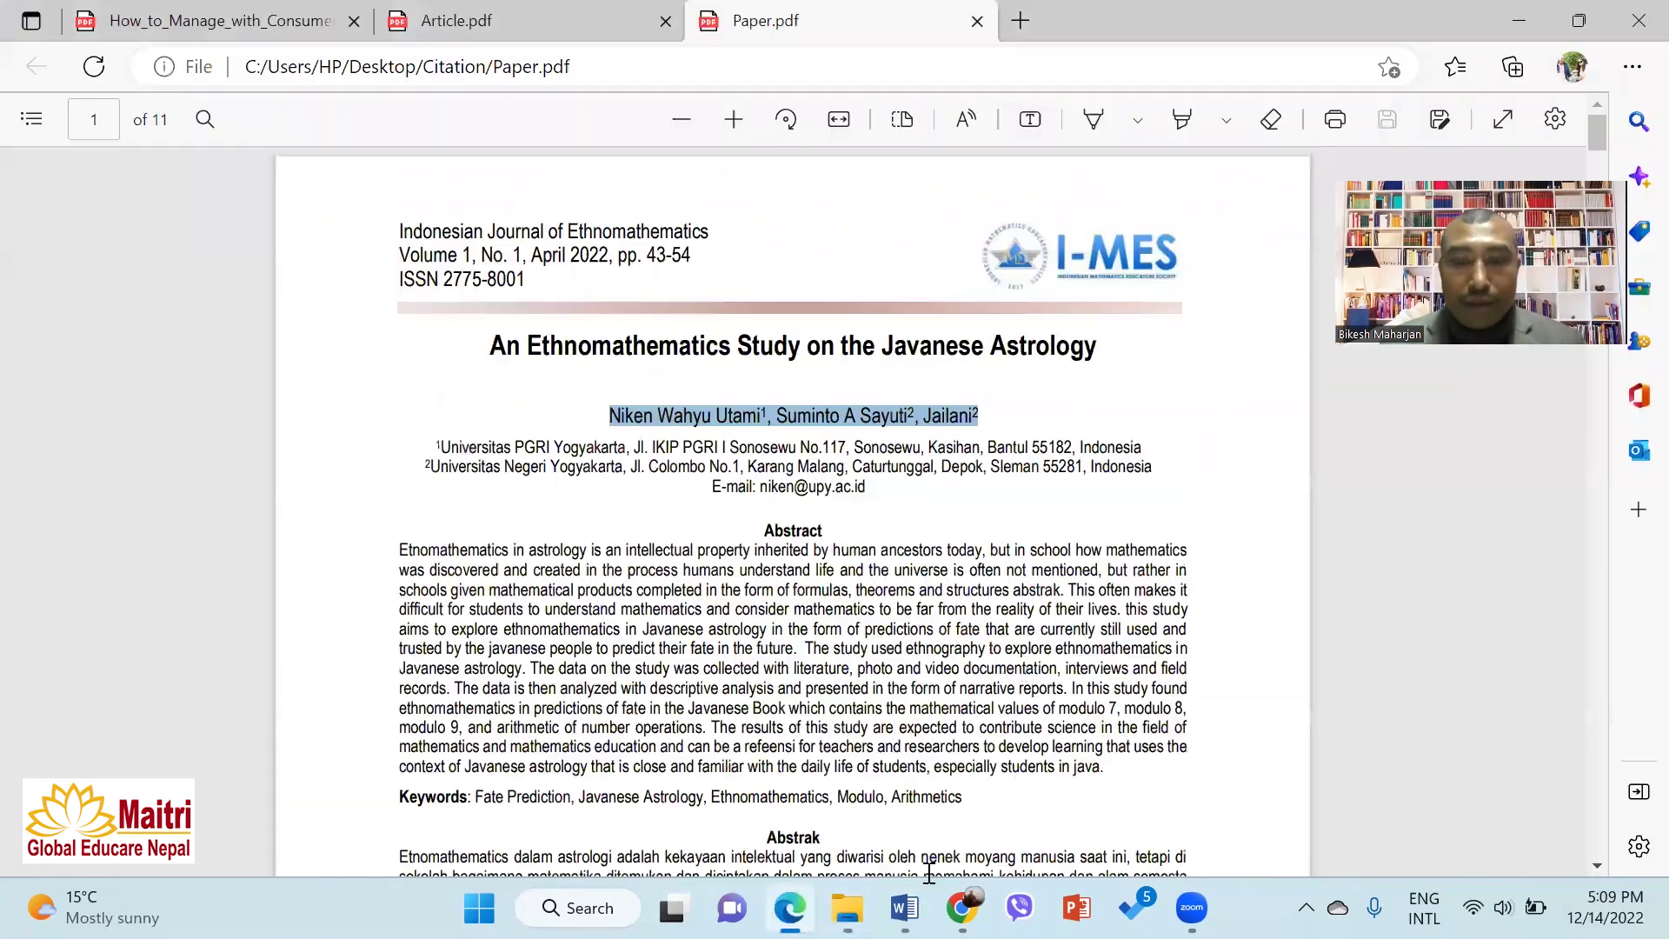
{"action": "key", "text": "alt+Tab"}
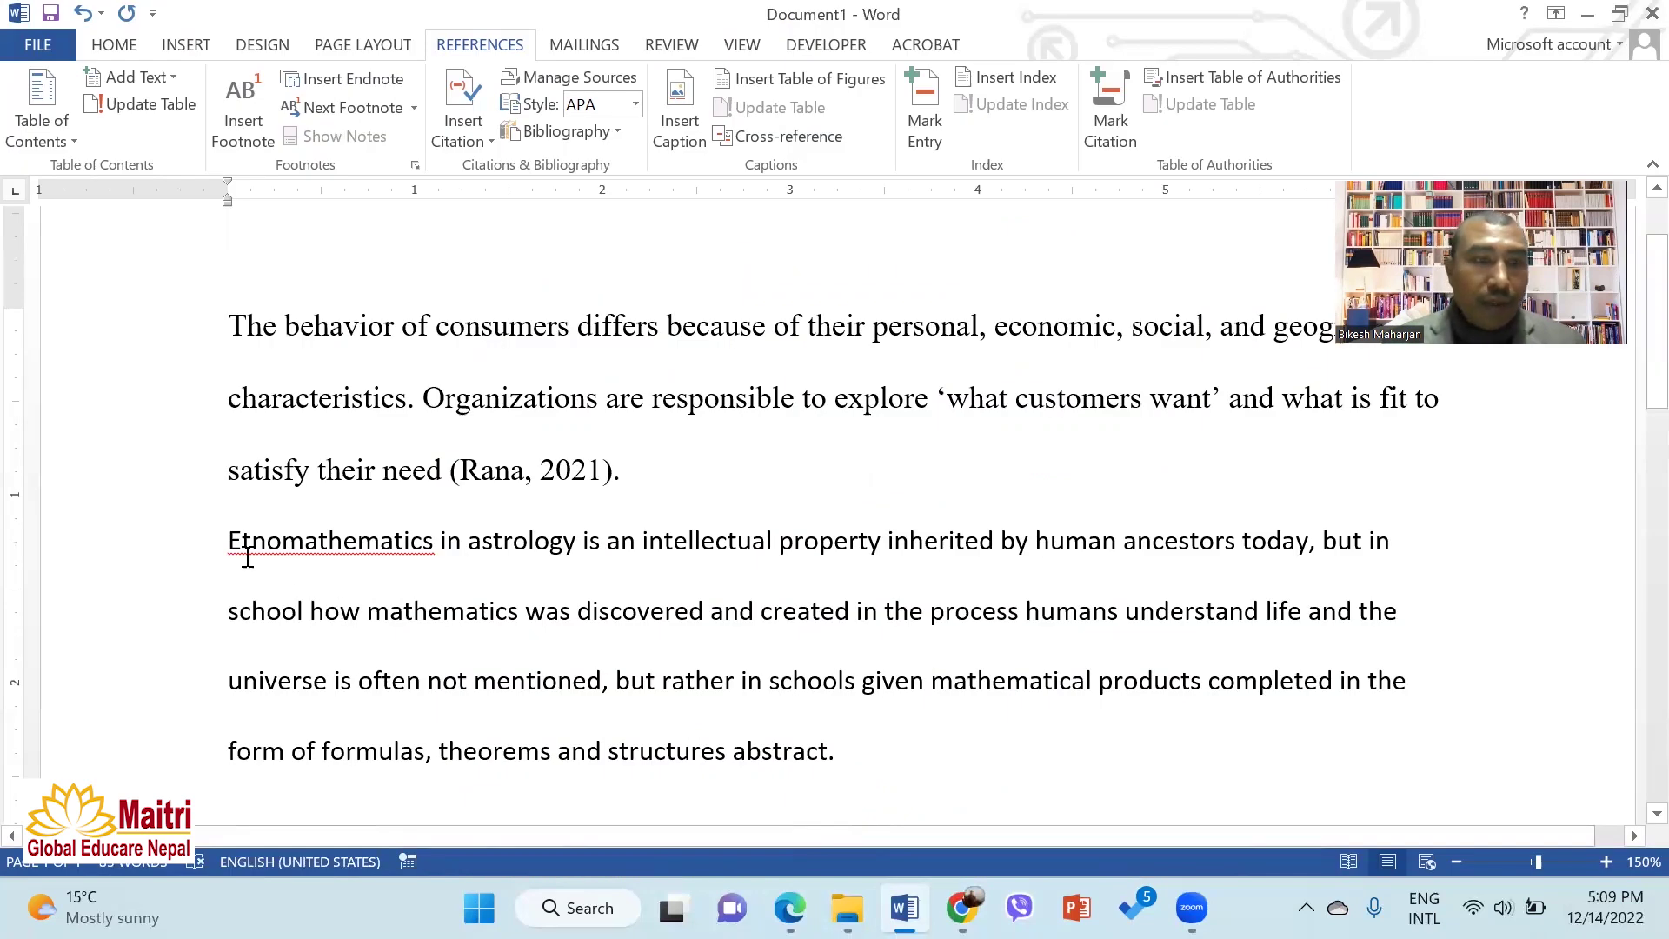
{"action": "left_click", "coordinate": [227, 540]}
{"action": "type", "text": "According to"}
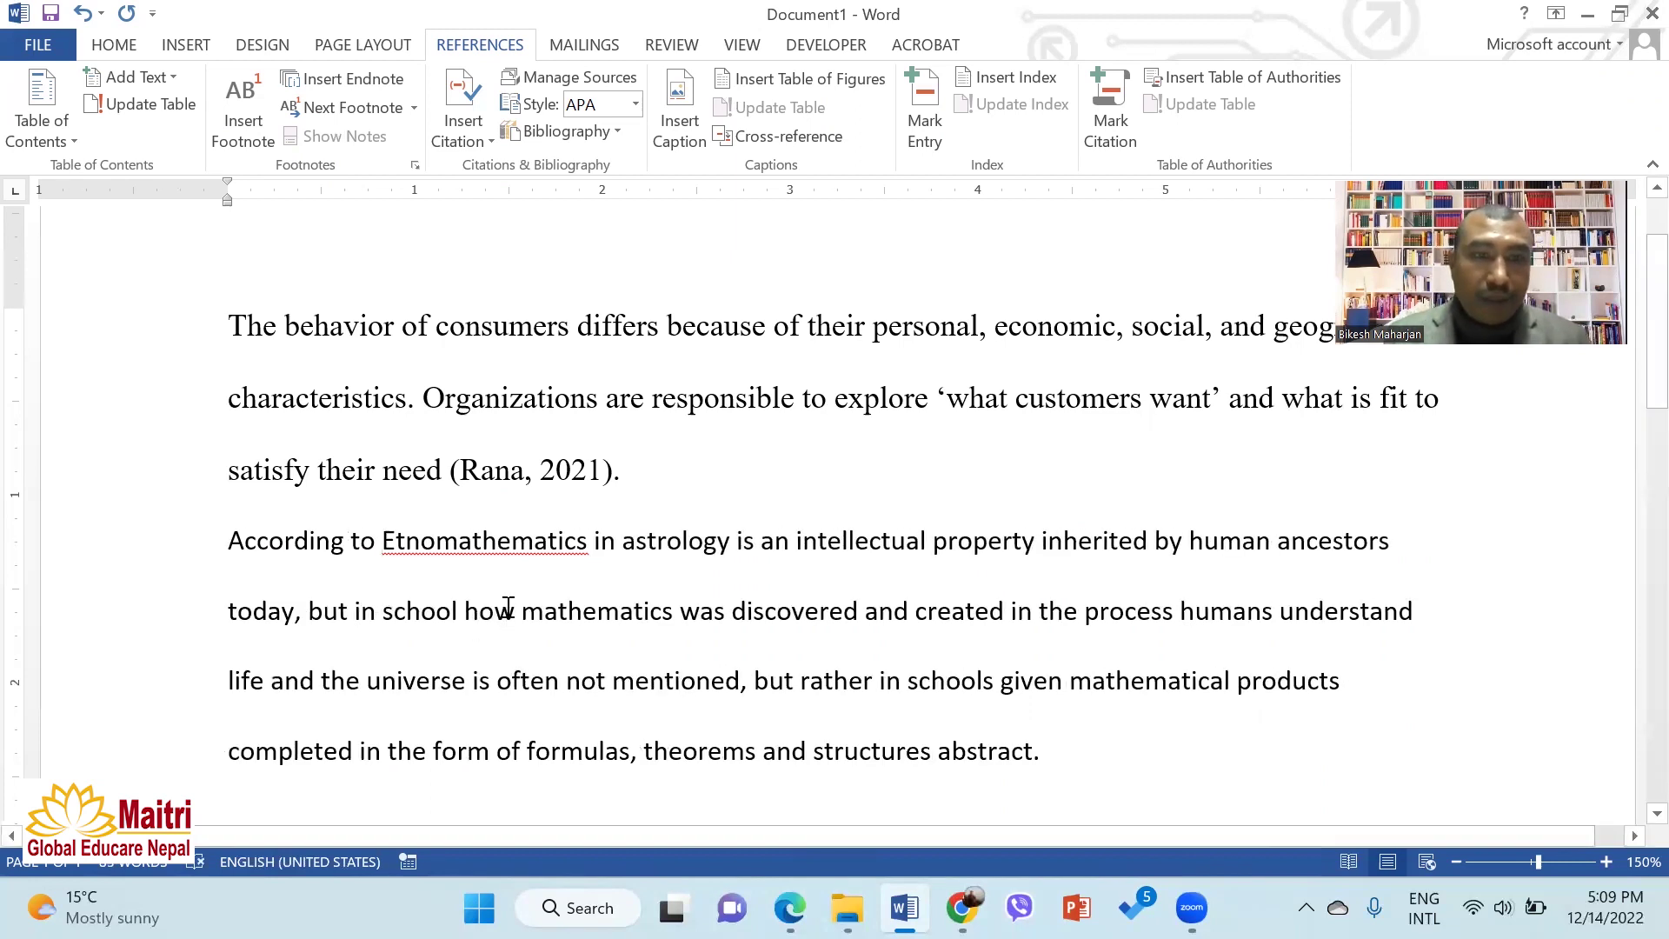
- Start a new Journal Article citation source and open its author name editor
{"action": "left_click", "coordinate": [463, 126]}
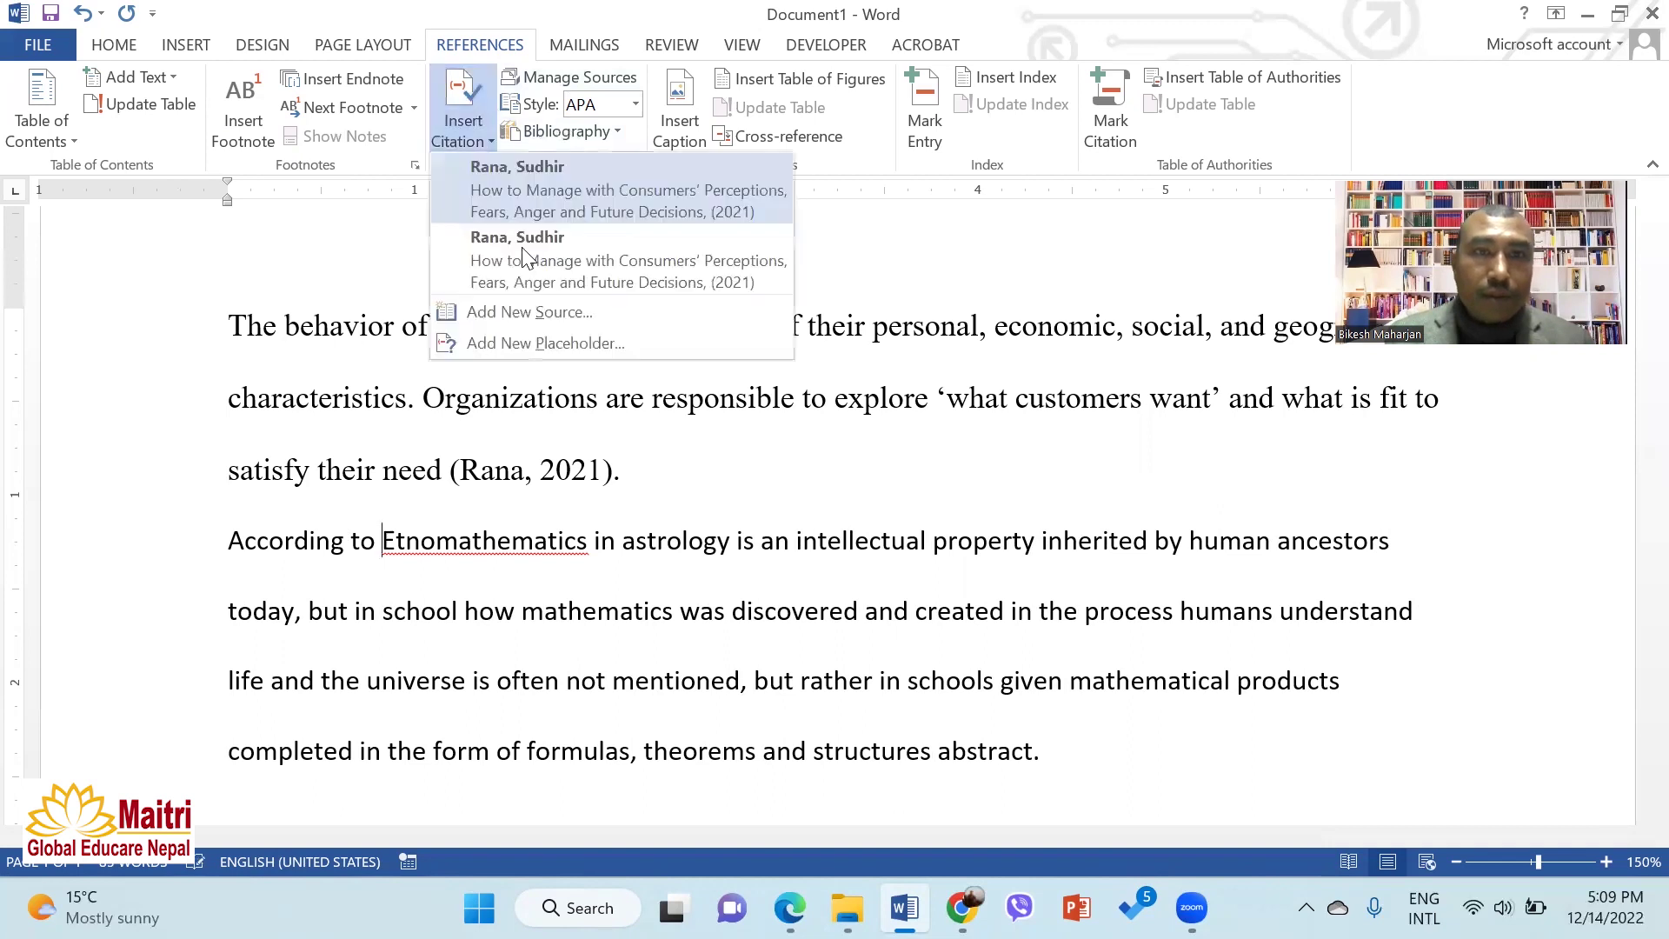
{"action": "left_click", "coordinate": [521, 313]}
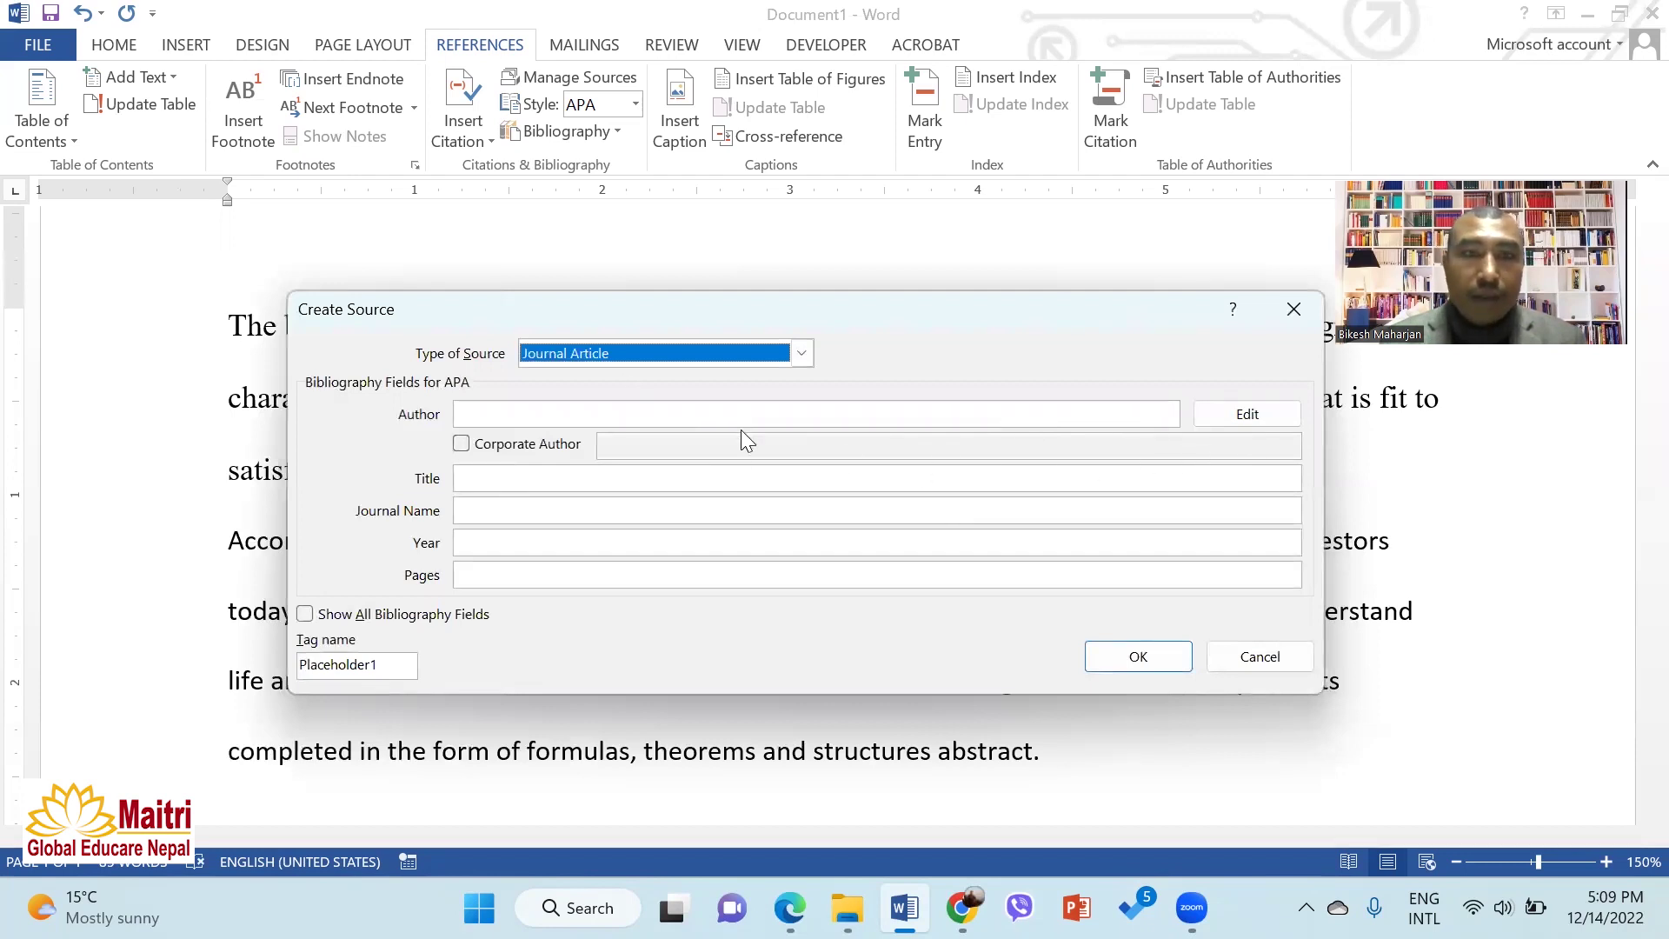
{"action": "left_click", "coordinate": [1250, 419]}
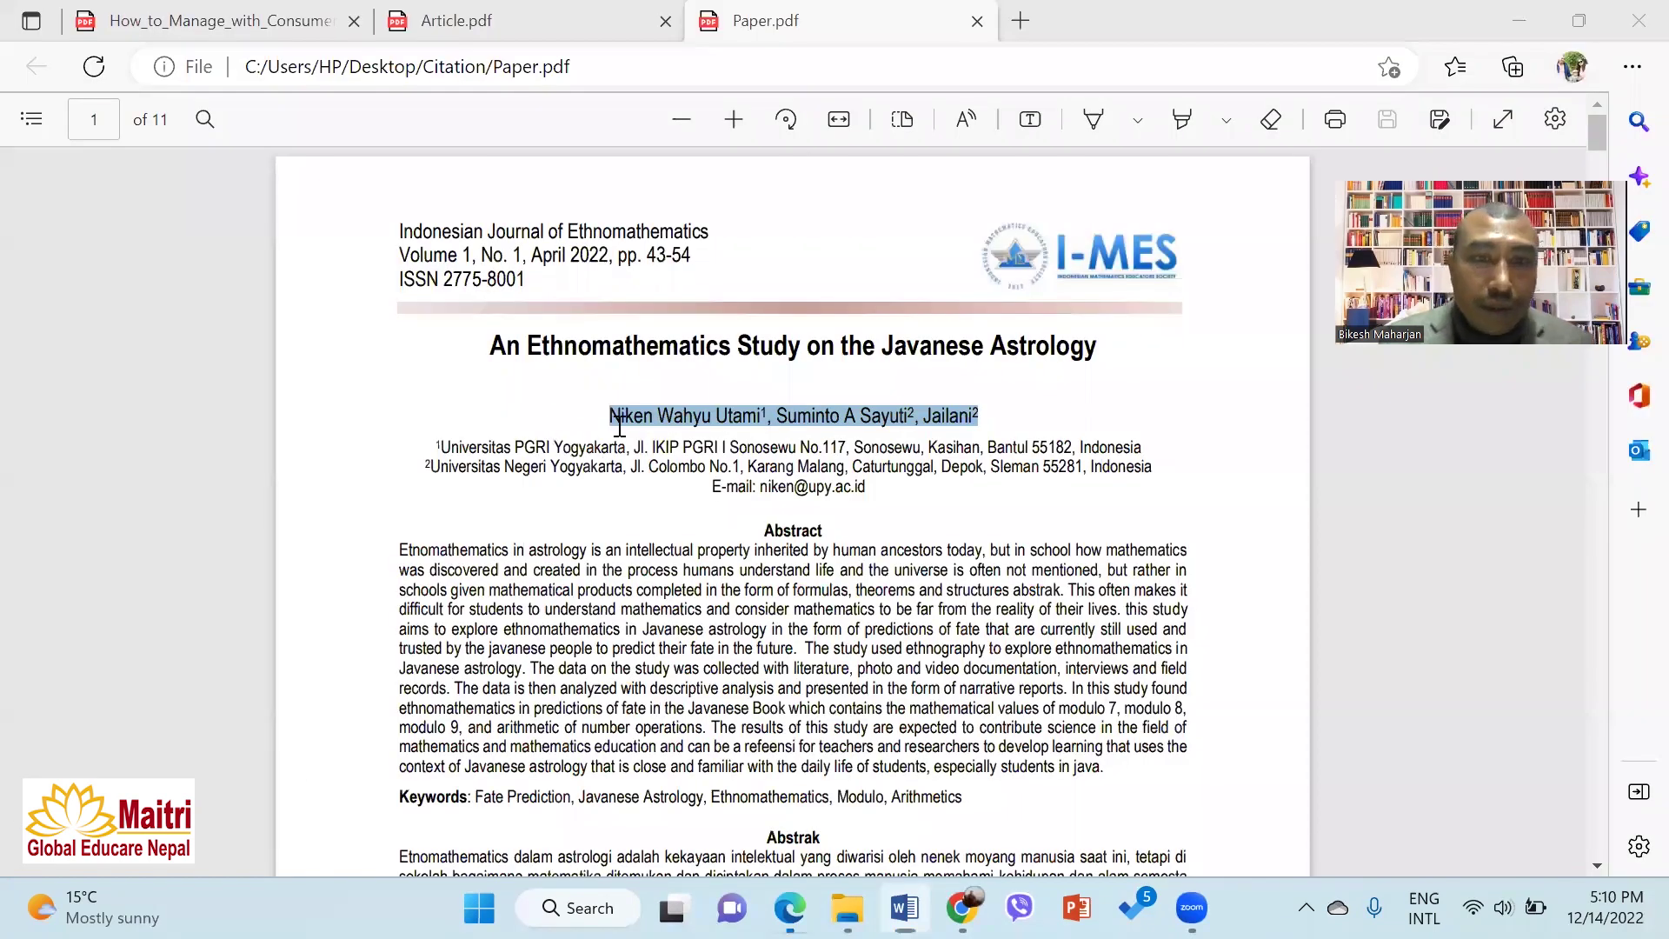
- Add the paper's first author, split into surname, first name and middle name, to the names list
{"action": "left_click", "coordinate": [615, 415]}
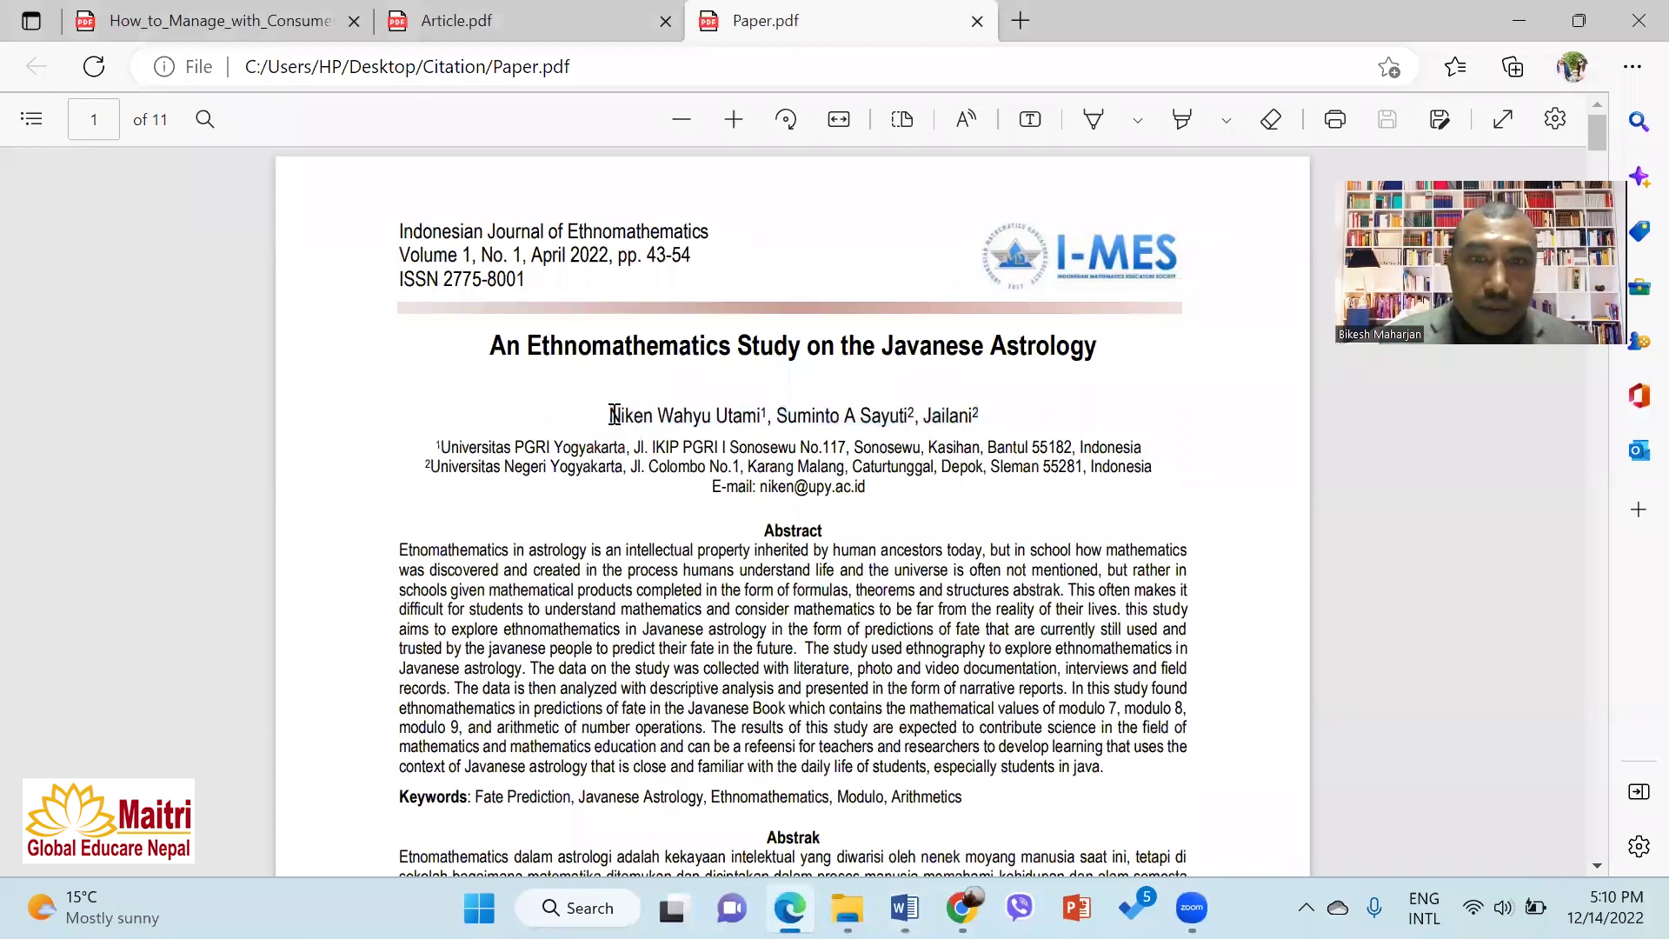
{"action": "left_click_drag", "start_coordinate": [615, 415], "coordinate": [768, 417]}
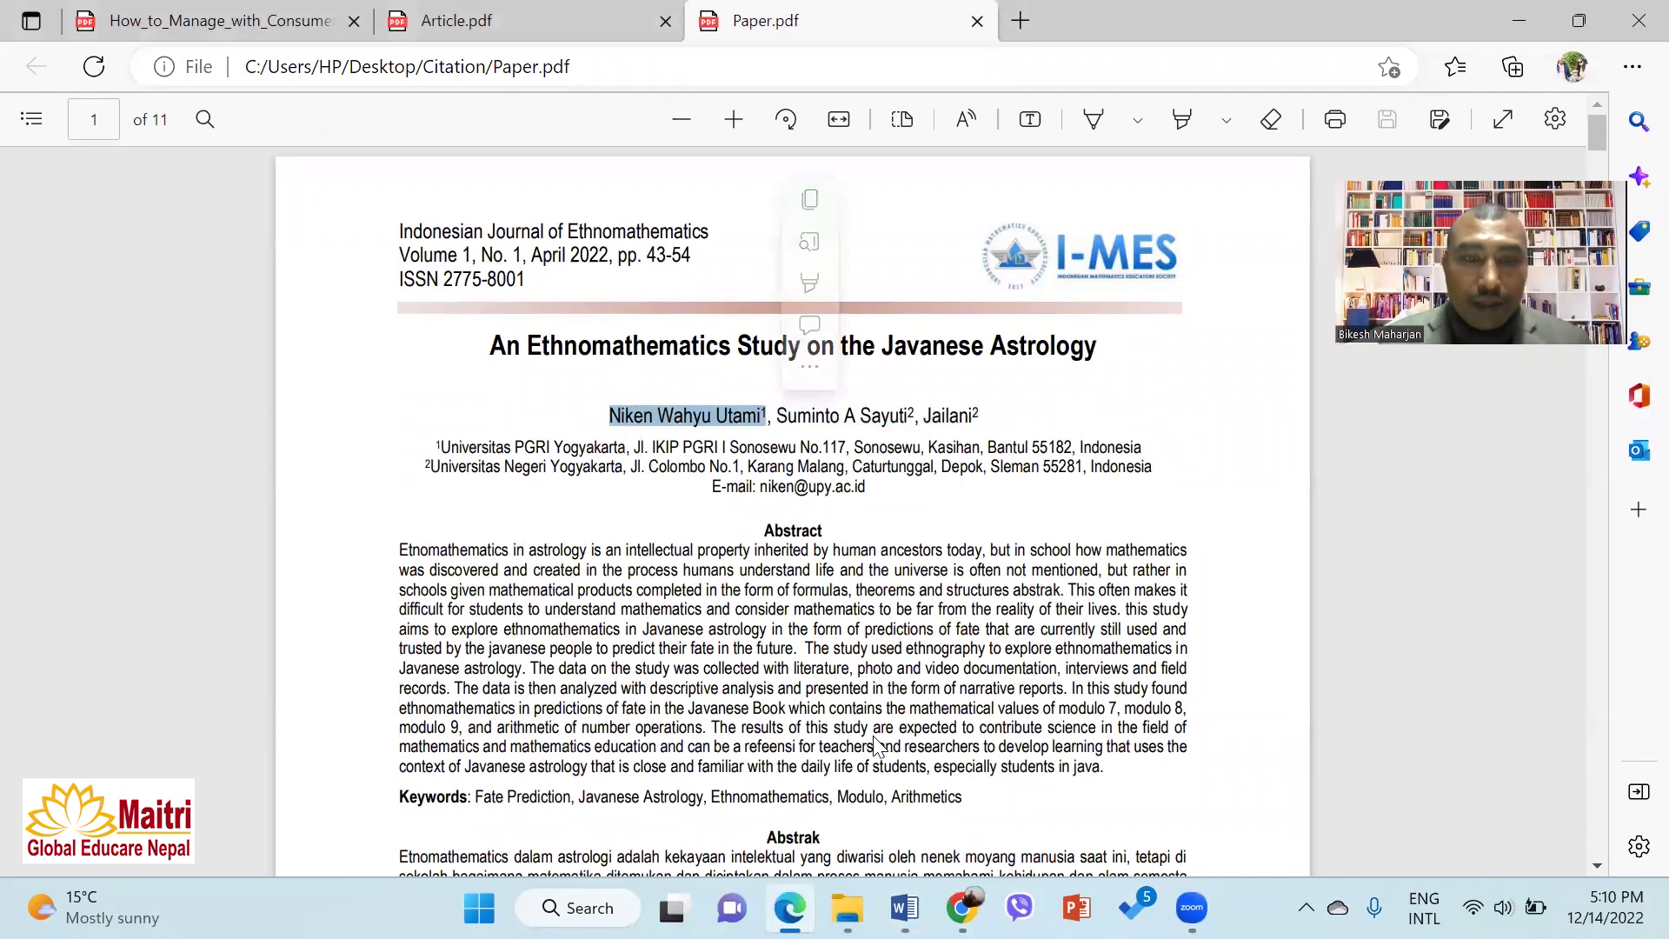
{"action": "key", "text": "alt+Tab"}
{"action": "type", "text": "Niken Wahyu Utami1"}
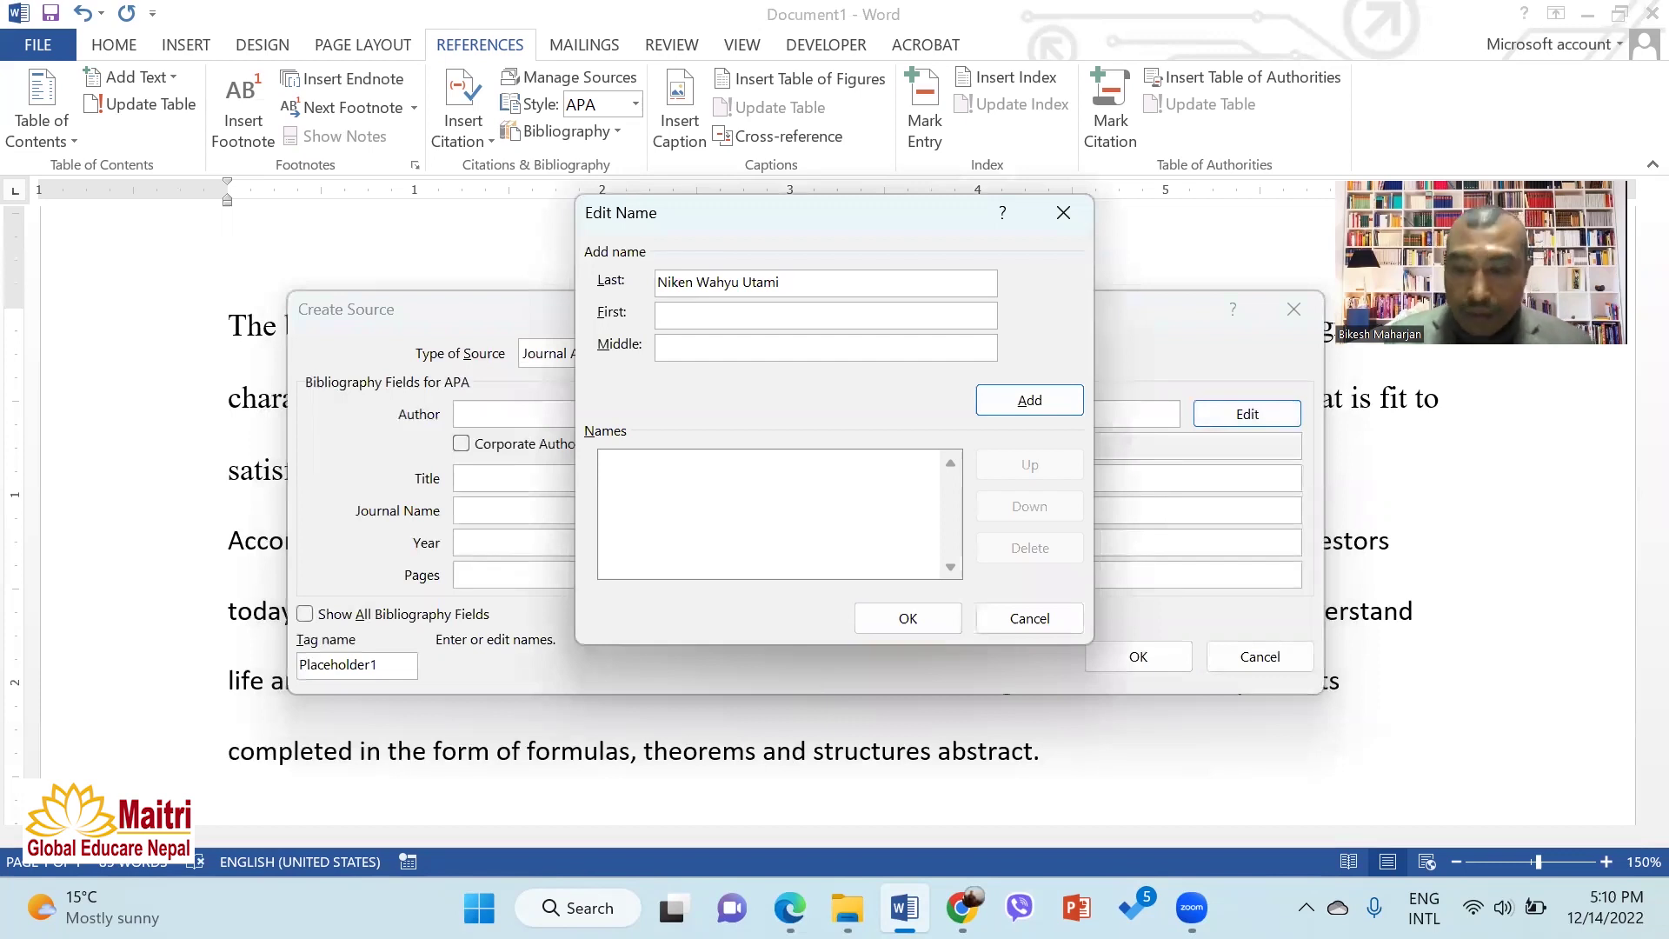
{"action": "key", "text": "ctrl+shift+Left"}
{"action": "key", "text": "ctrl+shift+Left"}
{"action": "key", "text": "ctrl+c"}
{"action": "key", "text": "BackSpace"}
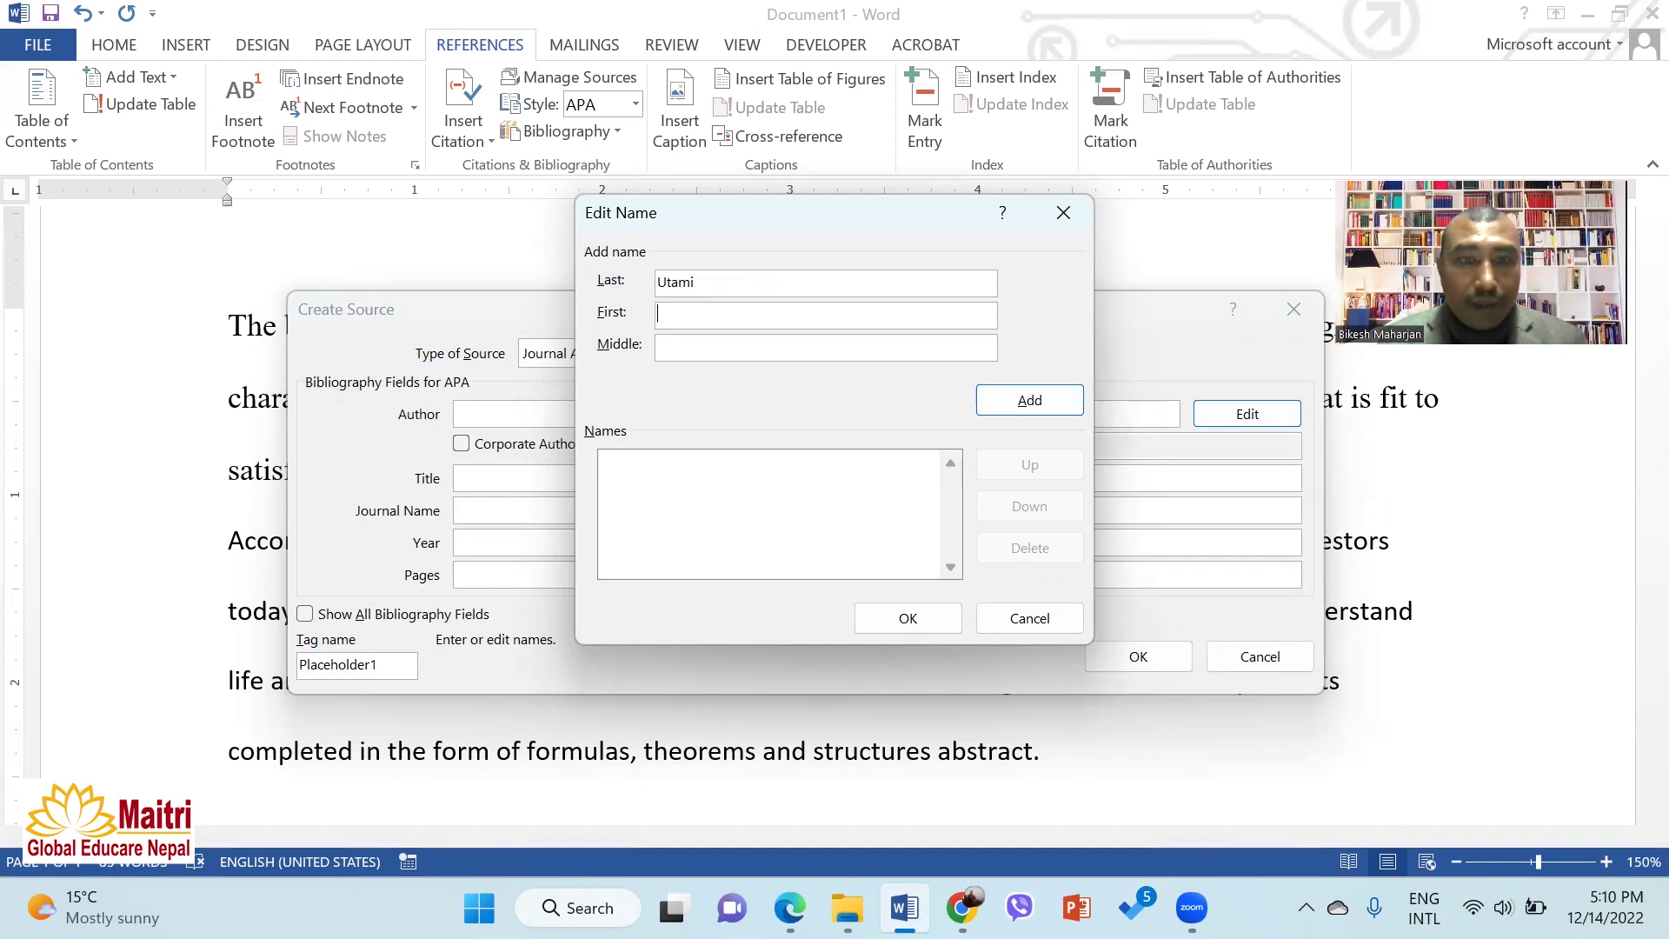
{"action": "key", "text": "ctrl+v"}
{"action": "key", "text": "ctrl+shift+Left"}
{"action": "key", "text": "ctrl+shift+Left"}
{"action": "key", "text": "ctrl+shift+Right"}
{"action": "key", "text": "ctrl+x"}
{"action": "key", "text": "Tab"}
{"action": "key", "text": "ctrl+v"}
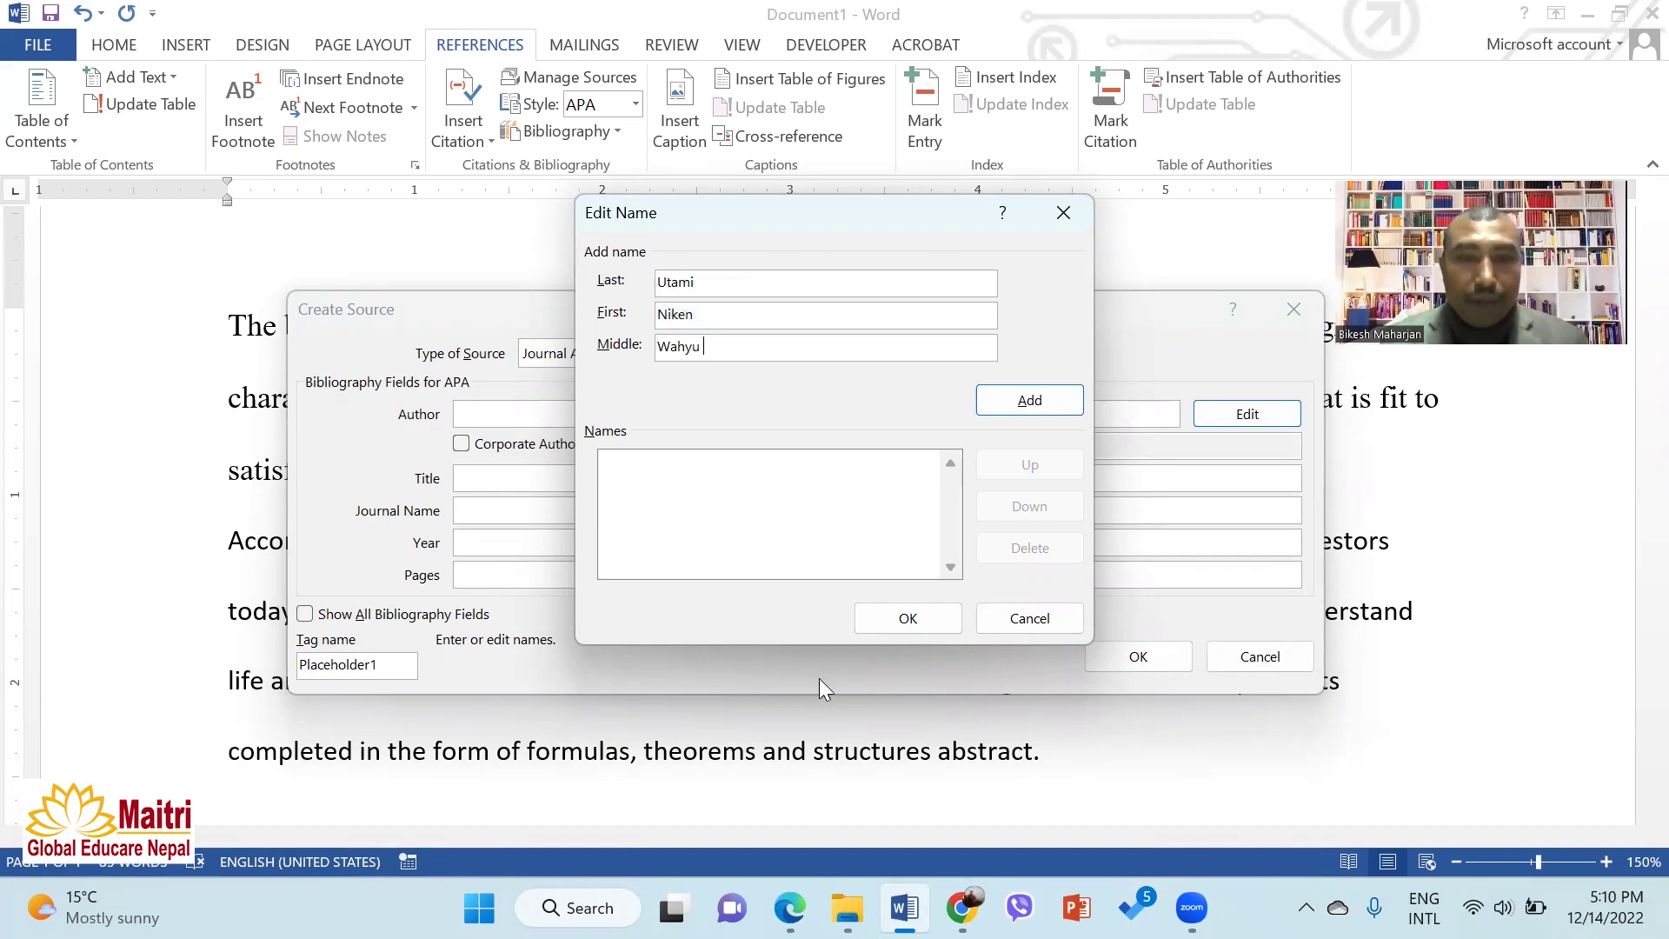
{"action": "key", "text": "Return"}
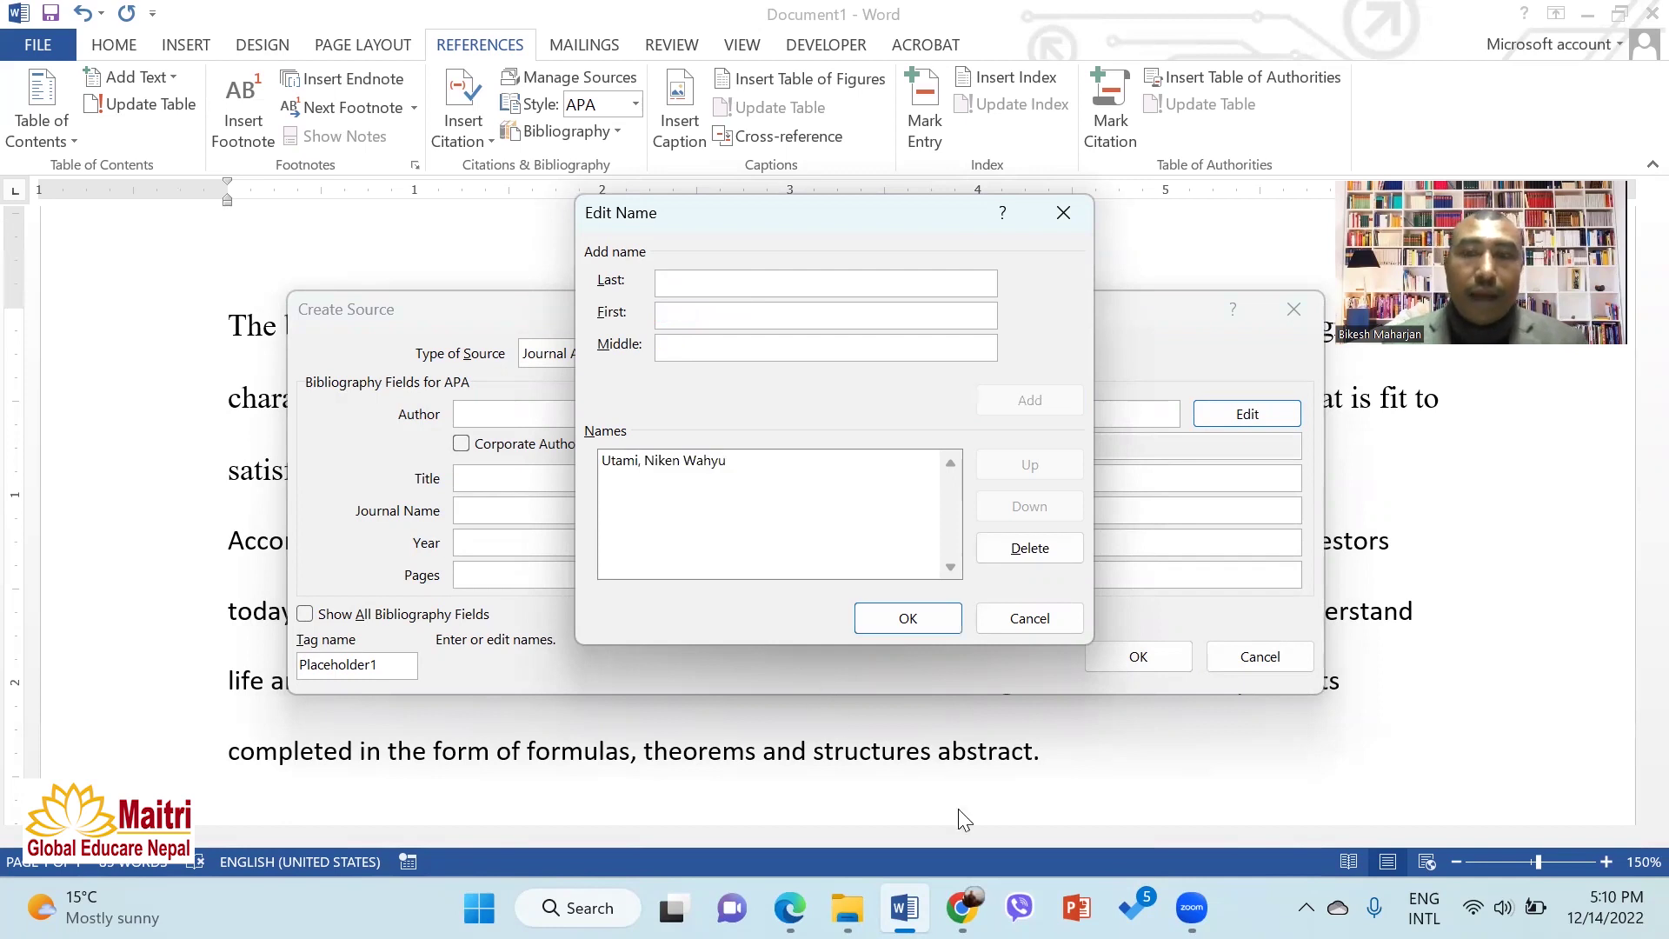
- Add the paper's second author, split into surname, first name and middle initial, to the names list
{"action": "key", "text": "alt+Tab"}
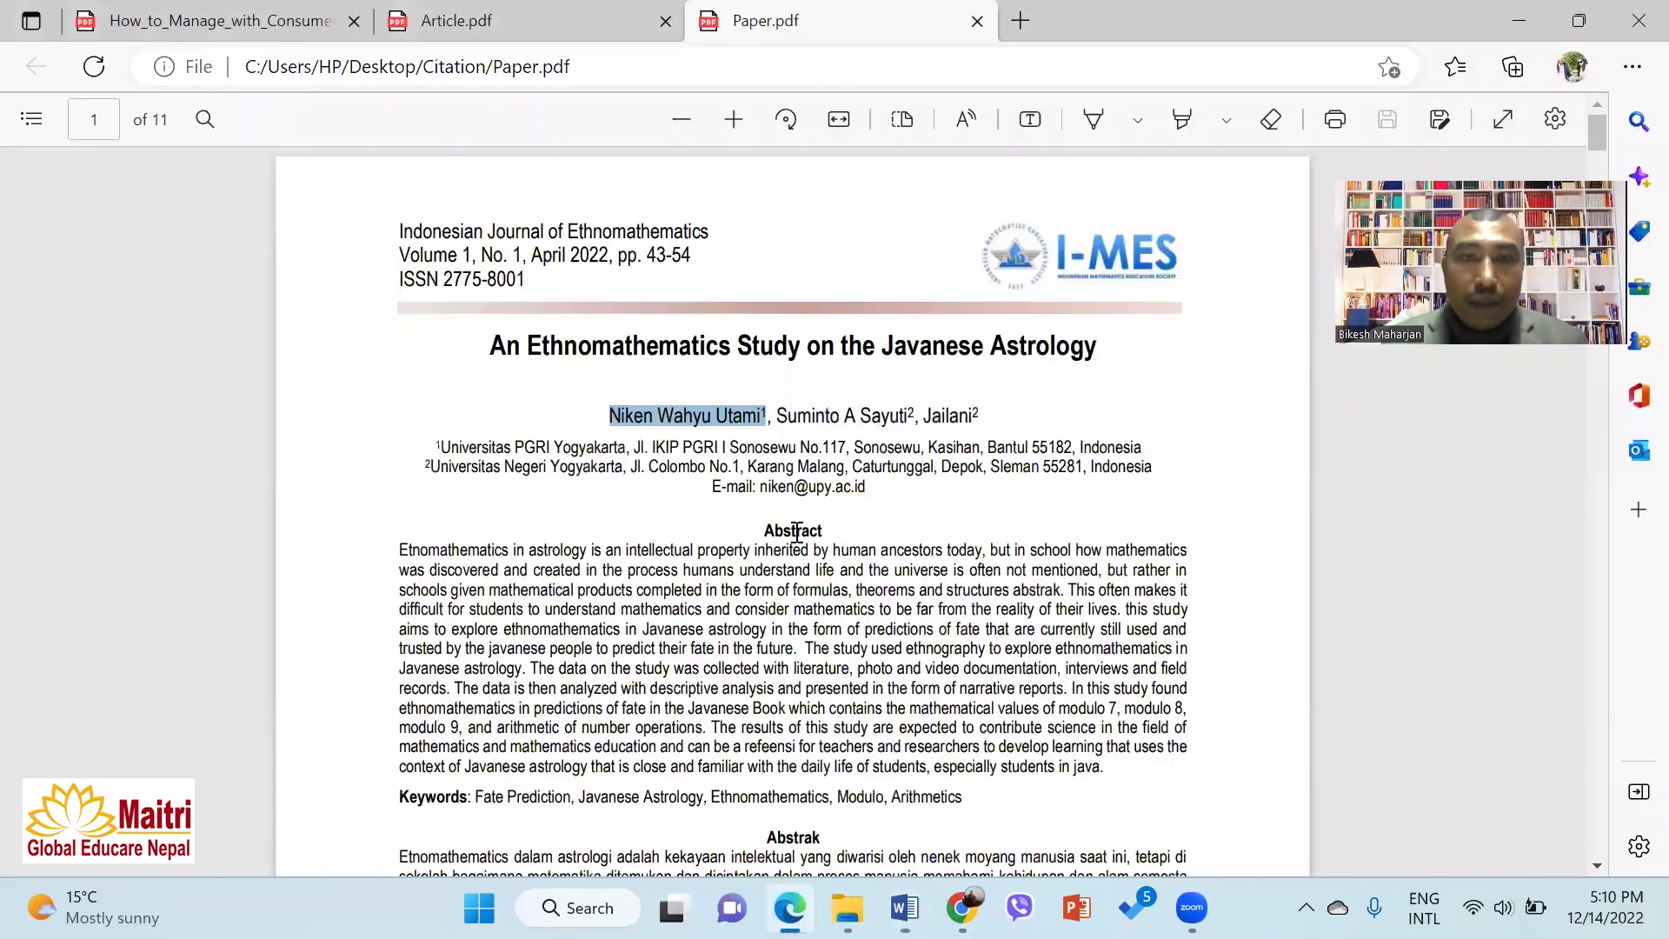
{"action": "left_click_drag", "start_coordinate": [778, 416], "coordinate": [907, 434]}
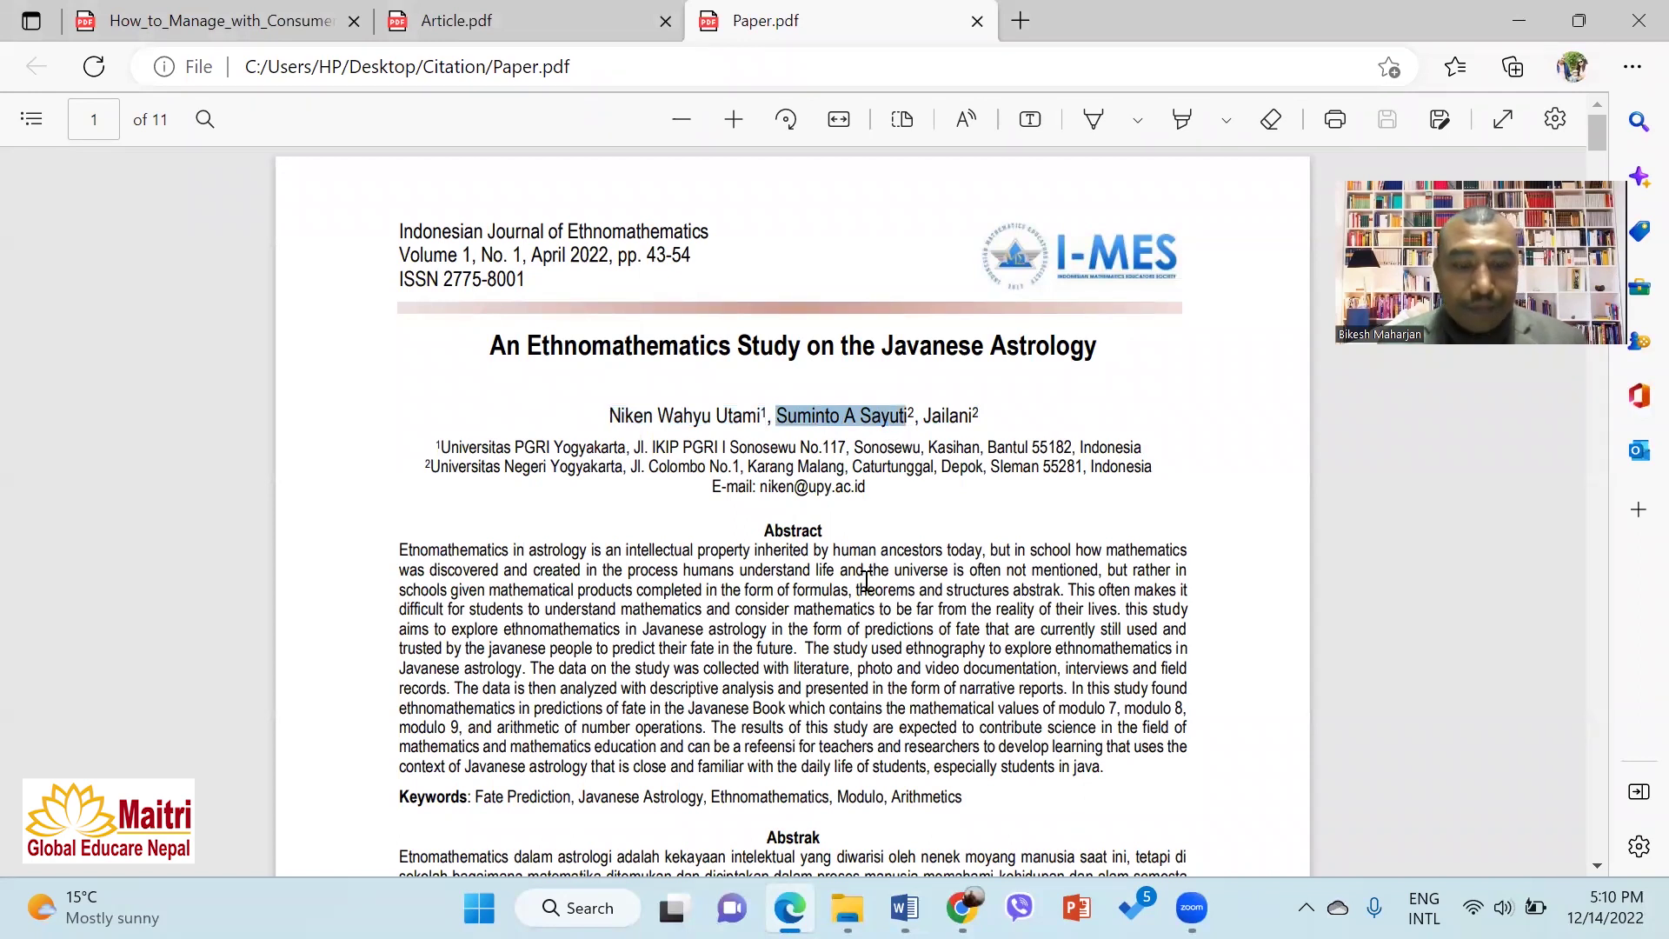
{"action": "key", "text": "alt+Tab"}
{"action": "key", "text": "ctrl+v"}
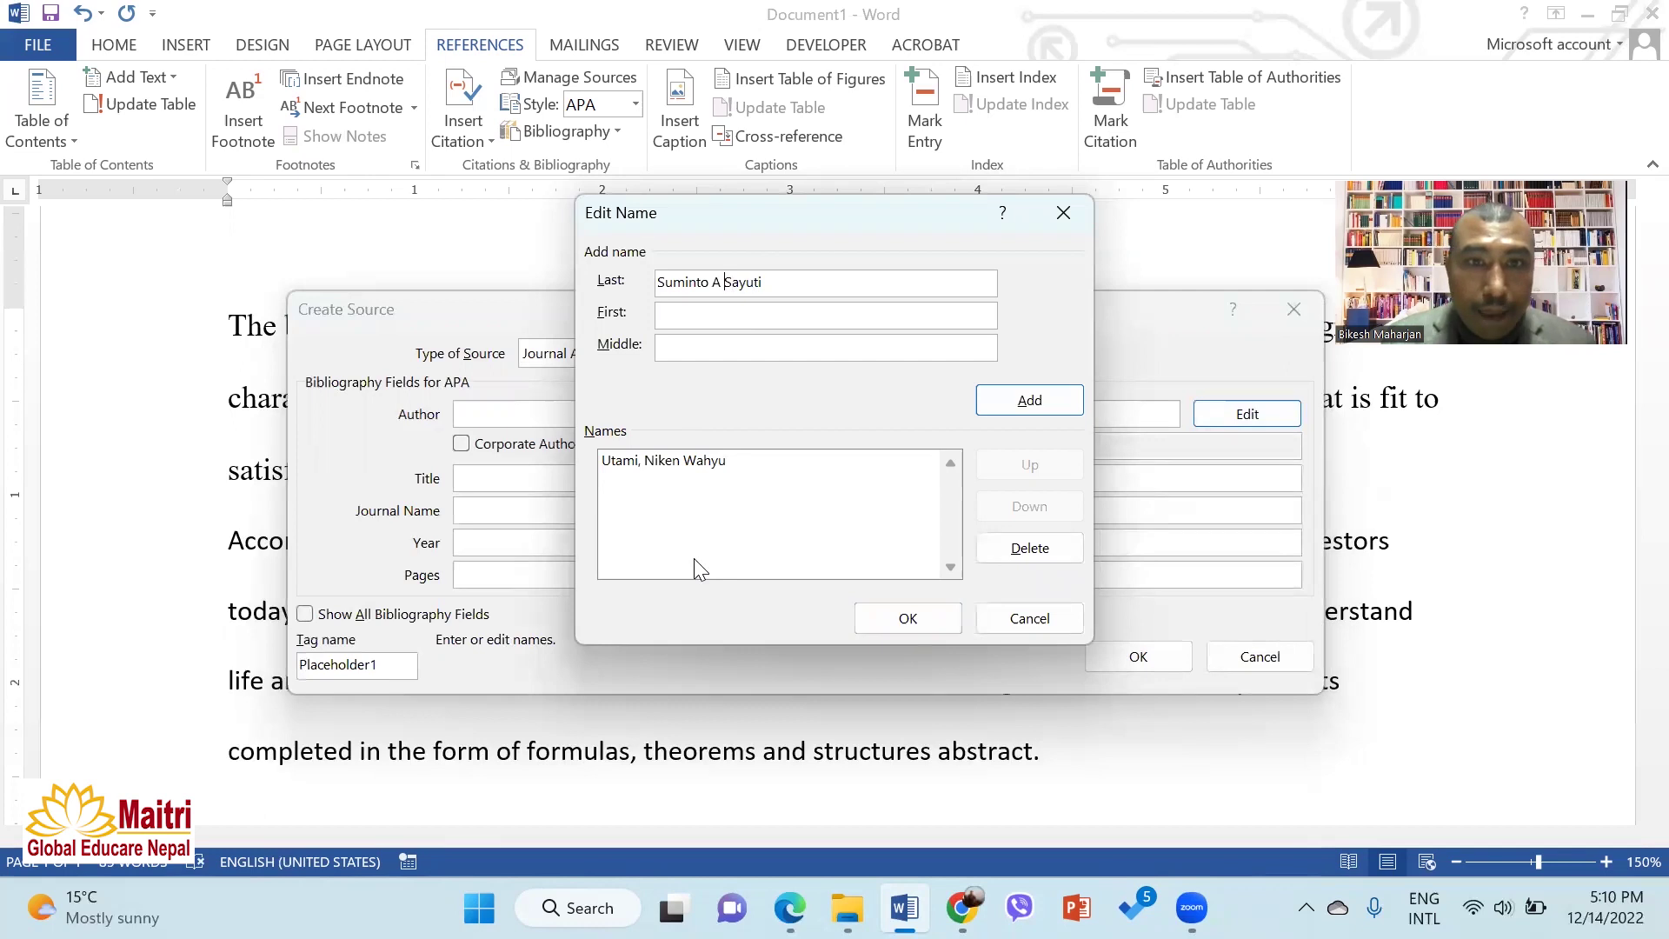
{"action": "key", "text": "ctrl+shift+Left"}
{"action": "key", "text": "ctrl+x"}
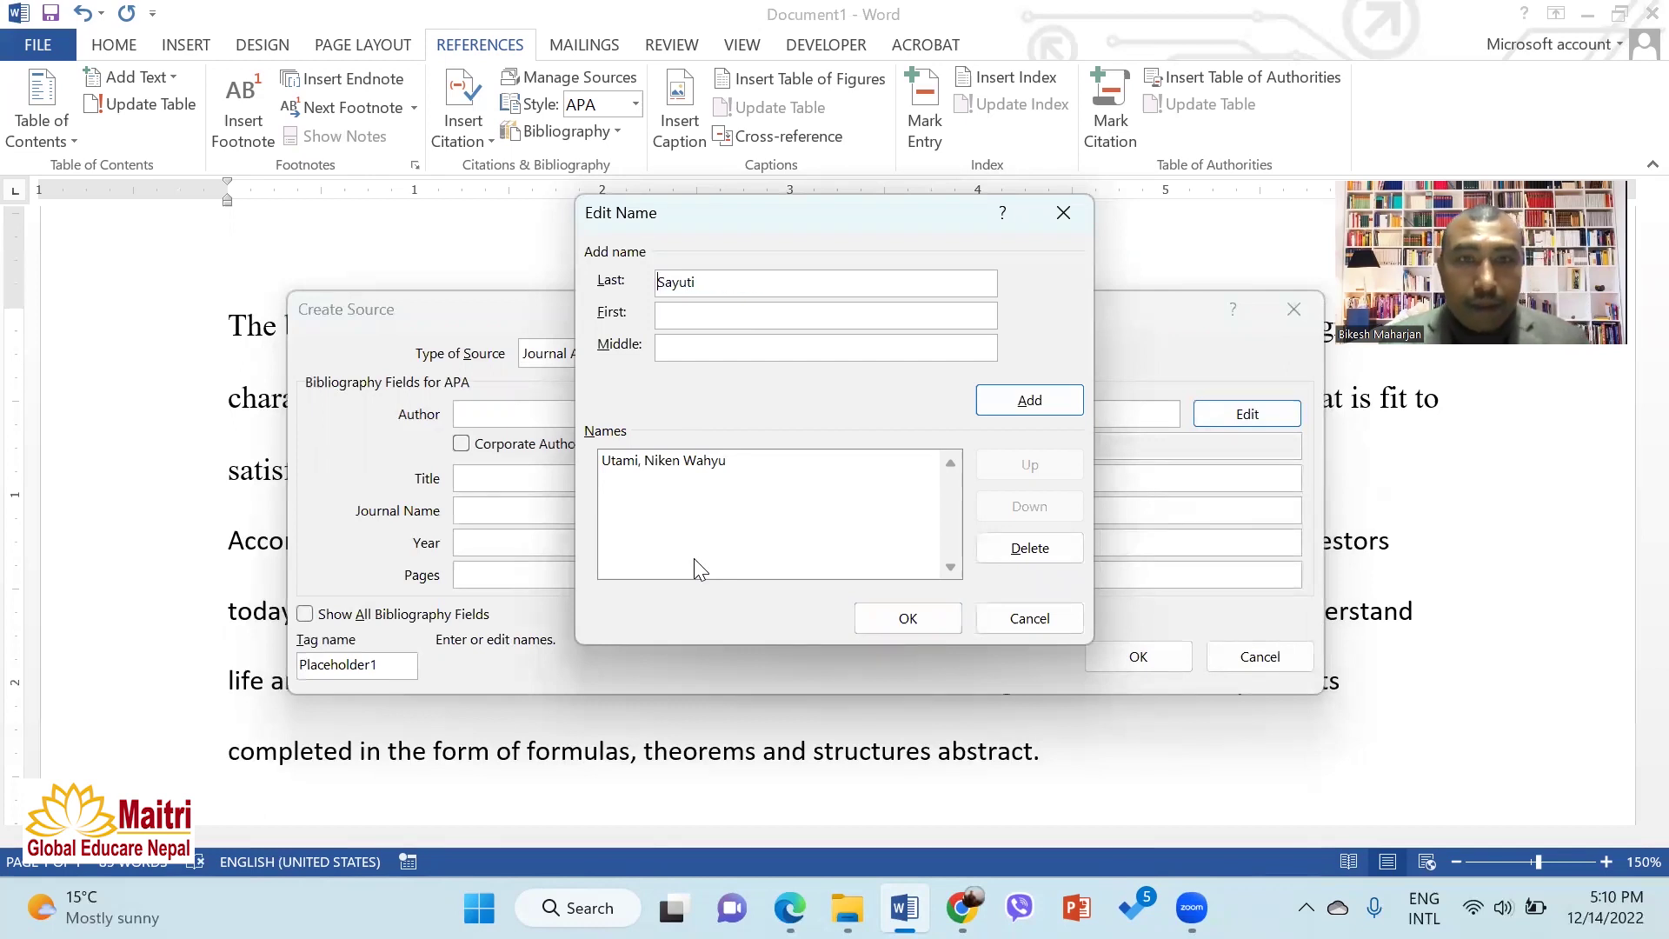
{"action": "key", "text": "Tab"}
{"action": "key", "text": "ctrl+v"}
{"action": "key", "text": "ctrl+shift+Left"}
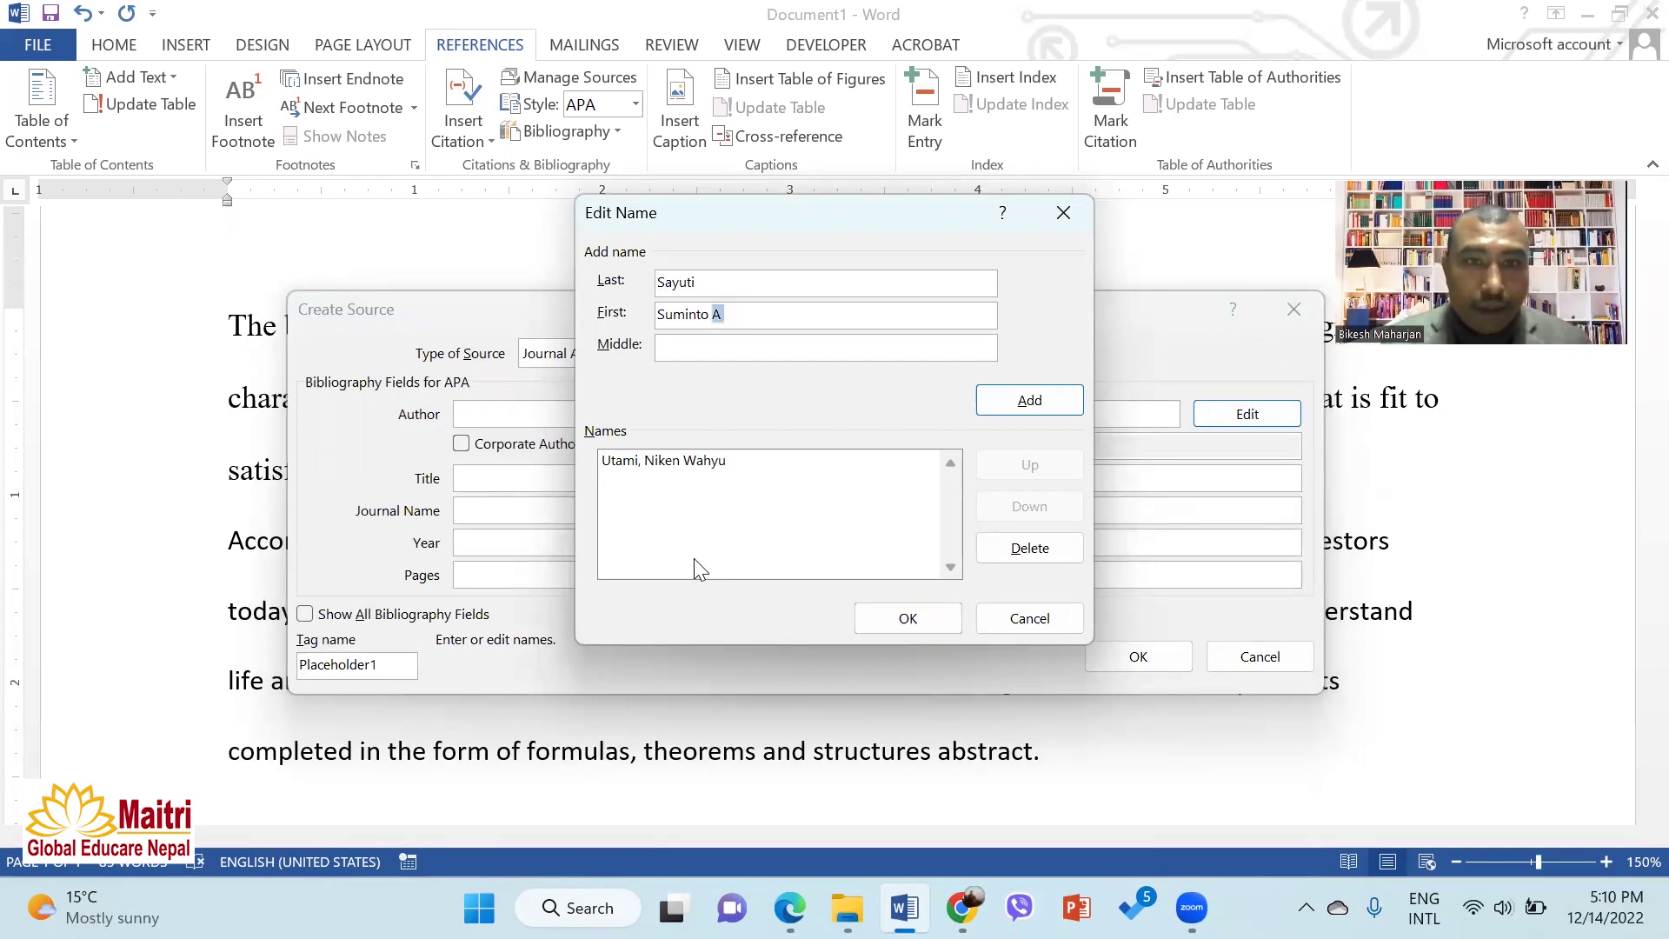
{"action": "key", "text": "ctrl+x"}
{"action": "key", "text": "Tab"}
{"action": "key", "text": "ctrl+v"}
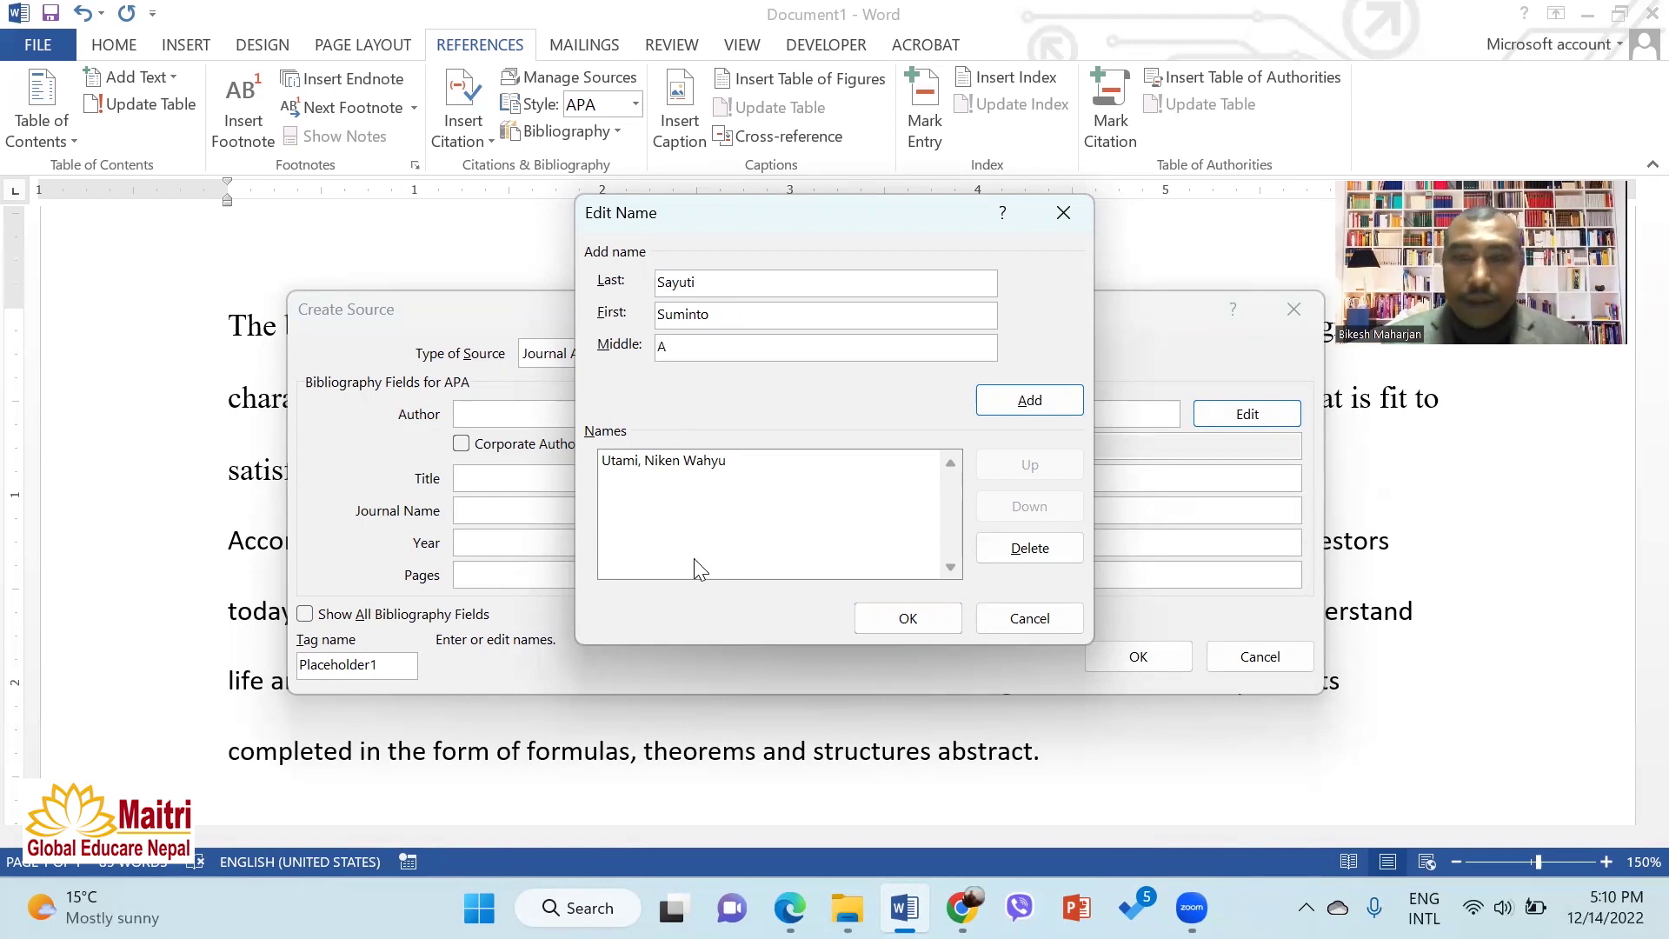
{"action": "left_click", "coordinate": [1045, 392]}
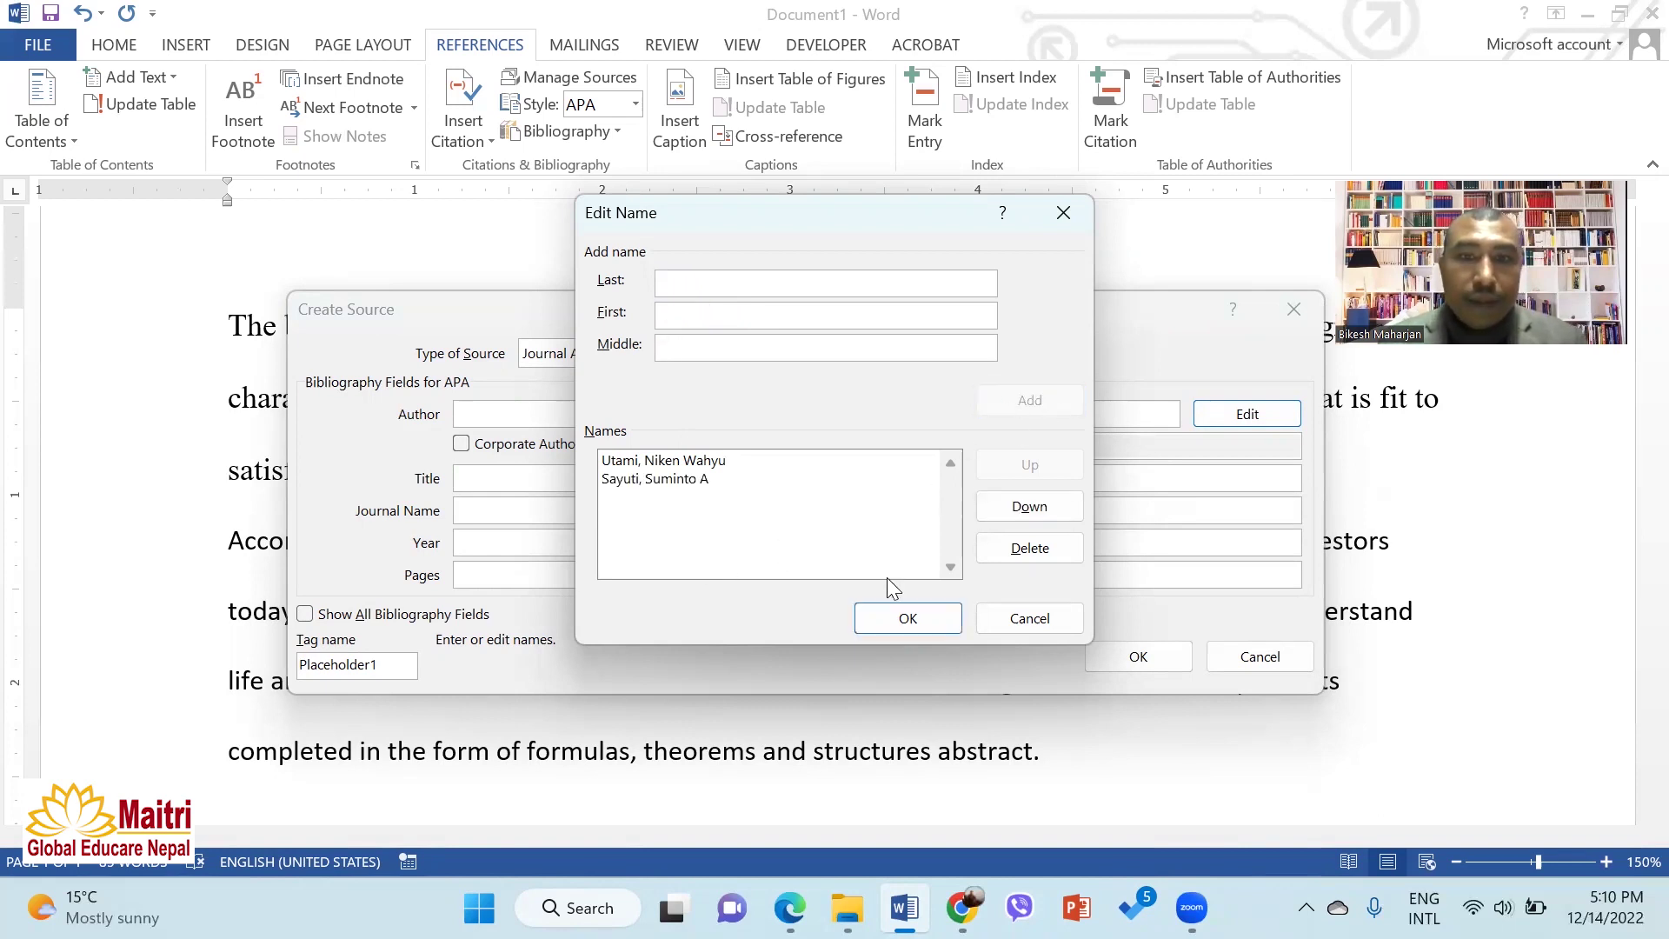
- Look up the third author's name in the paper, then deselect it and return to Word
{"action": "key", "text": "alt+Tab"}
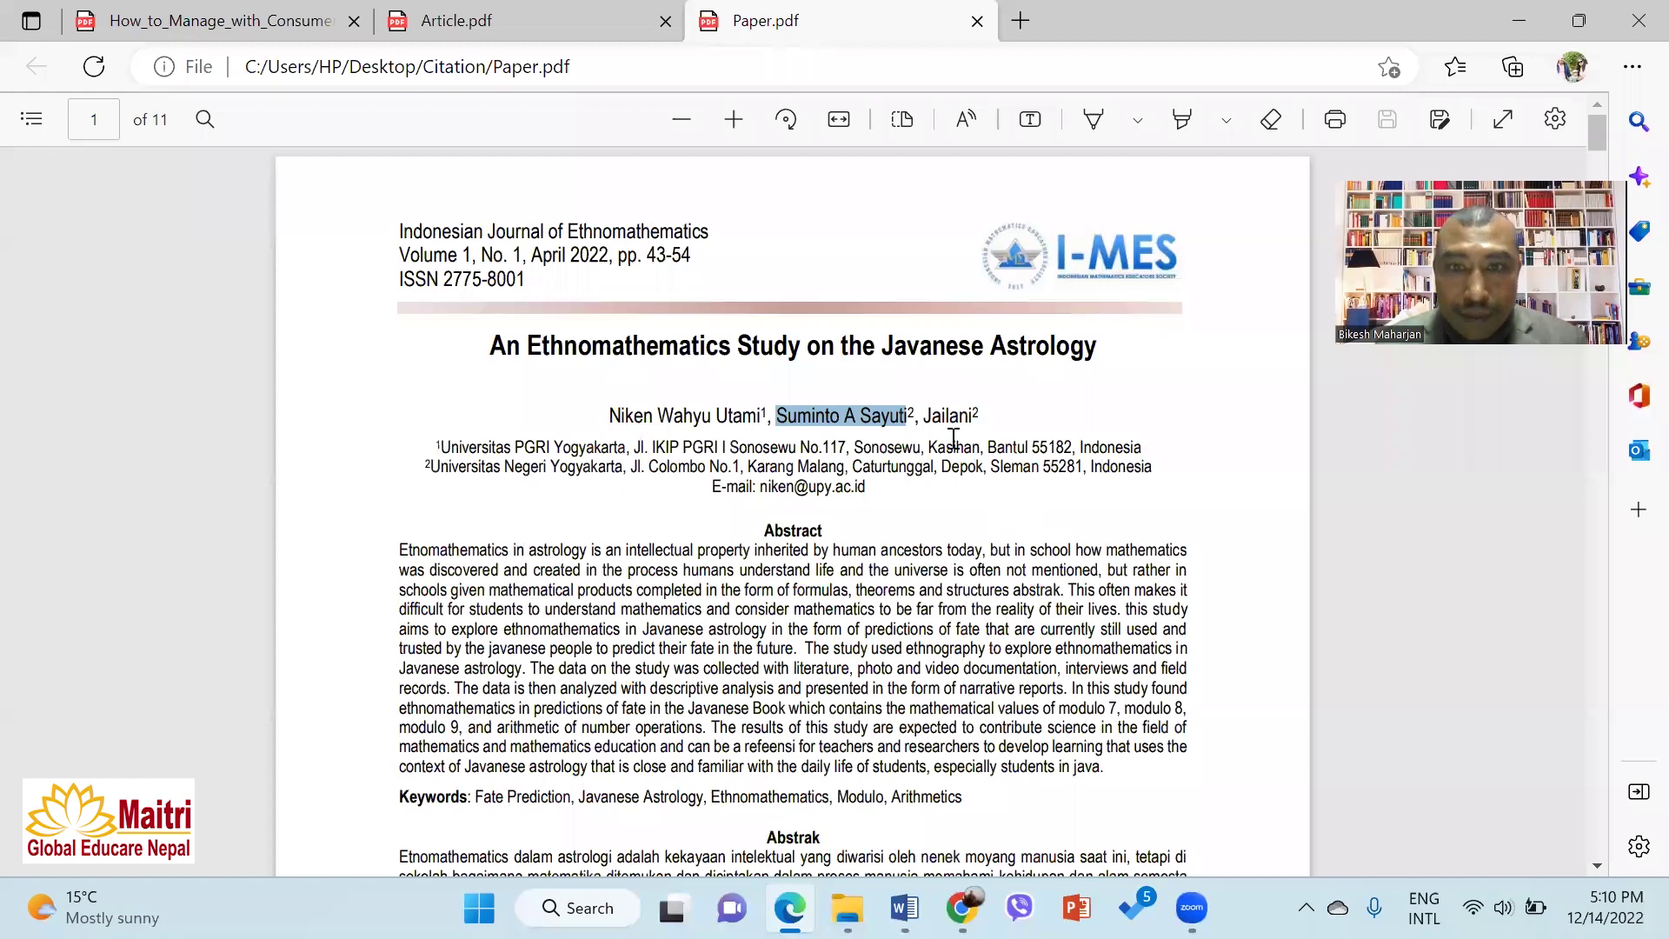
{"action": "left_click_drag", "start_coordinate": [921, 419], "coordinate": [985, 423]}
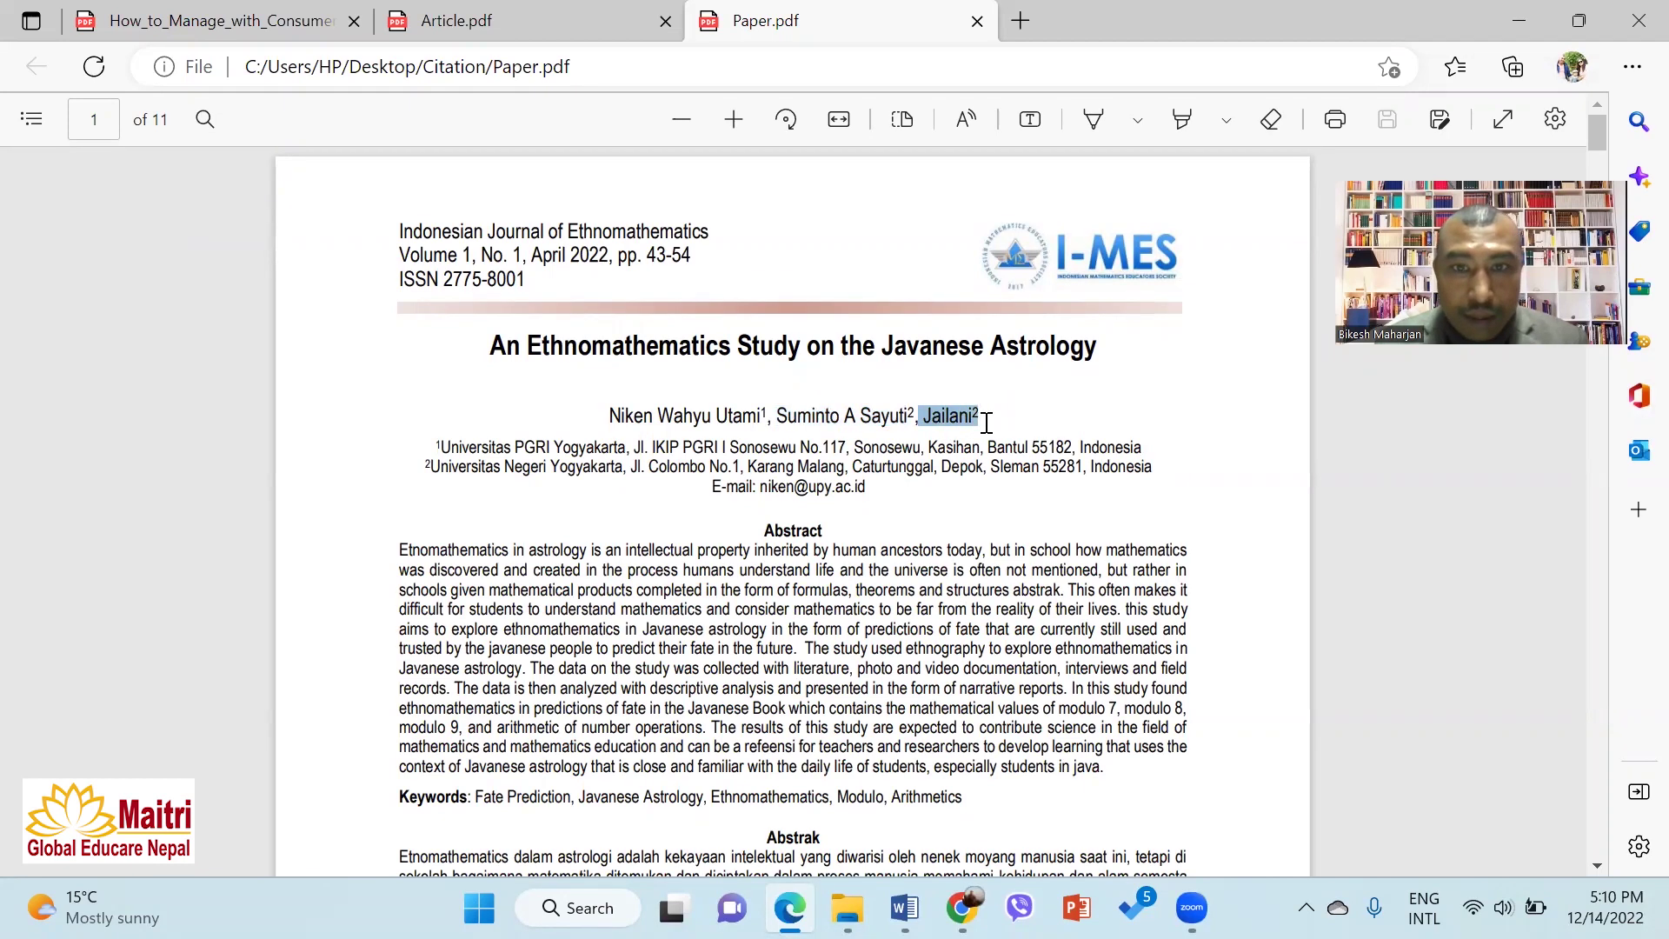
{"action": "left_click", "coordinate": [752, 580]}
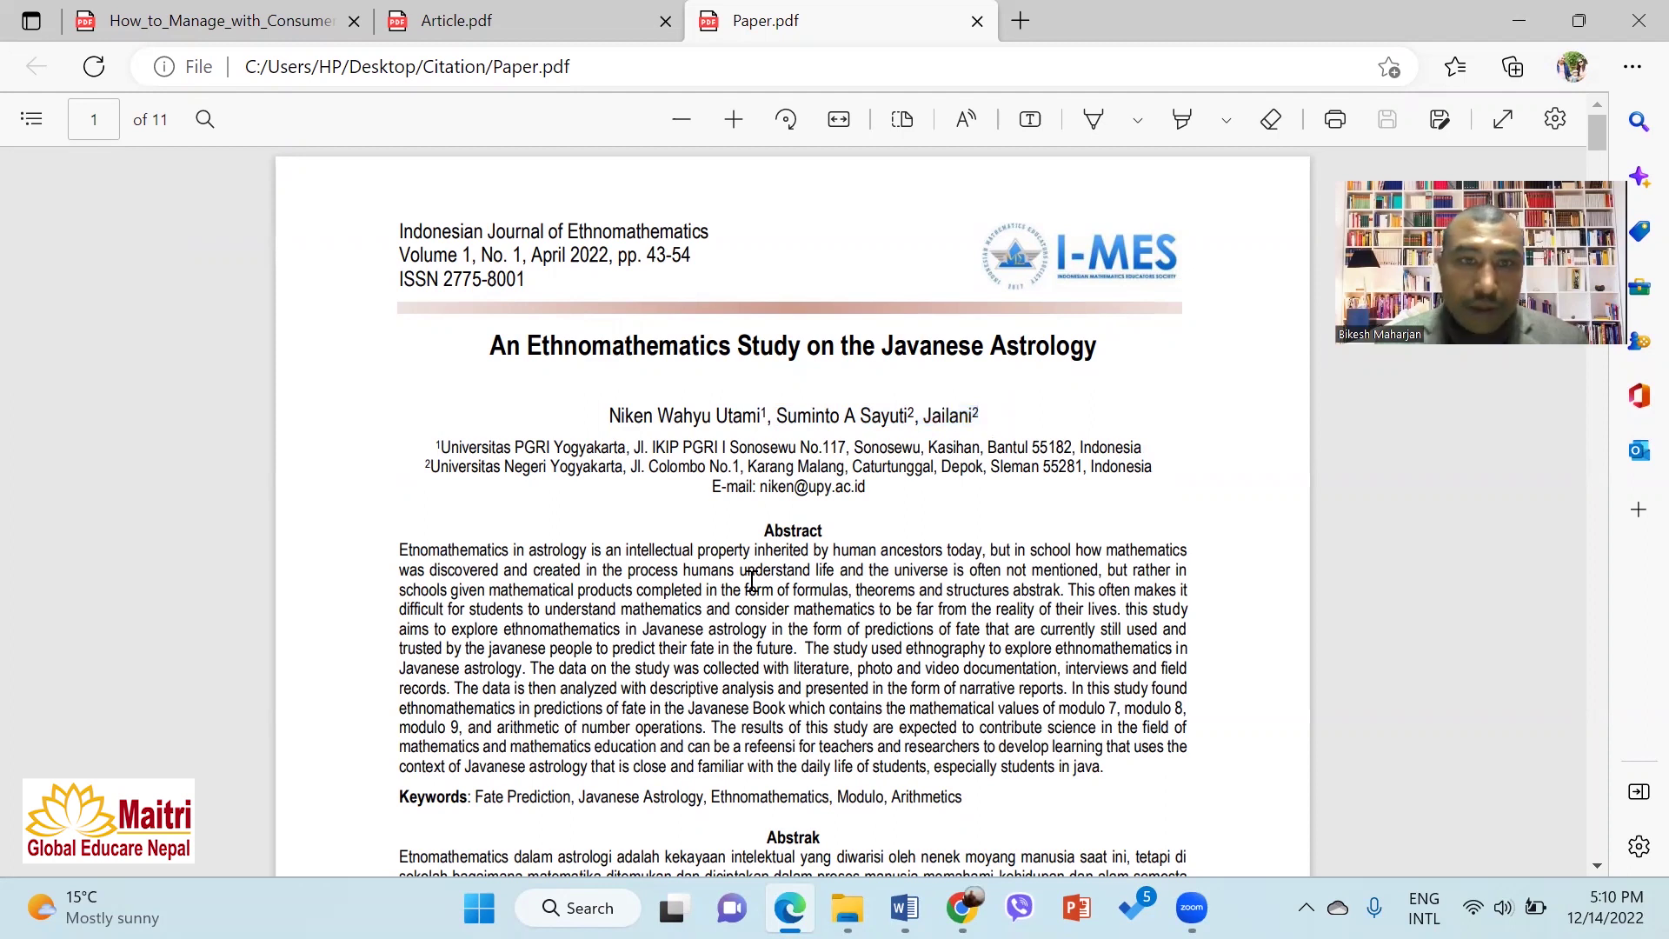
{"action": "key", "text": "alt+Tab"}
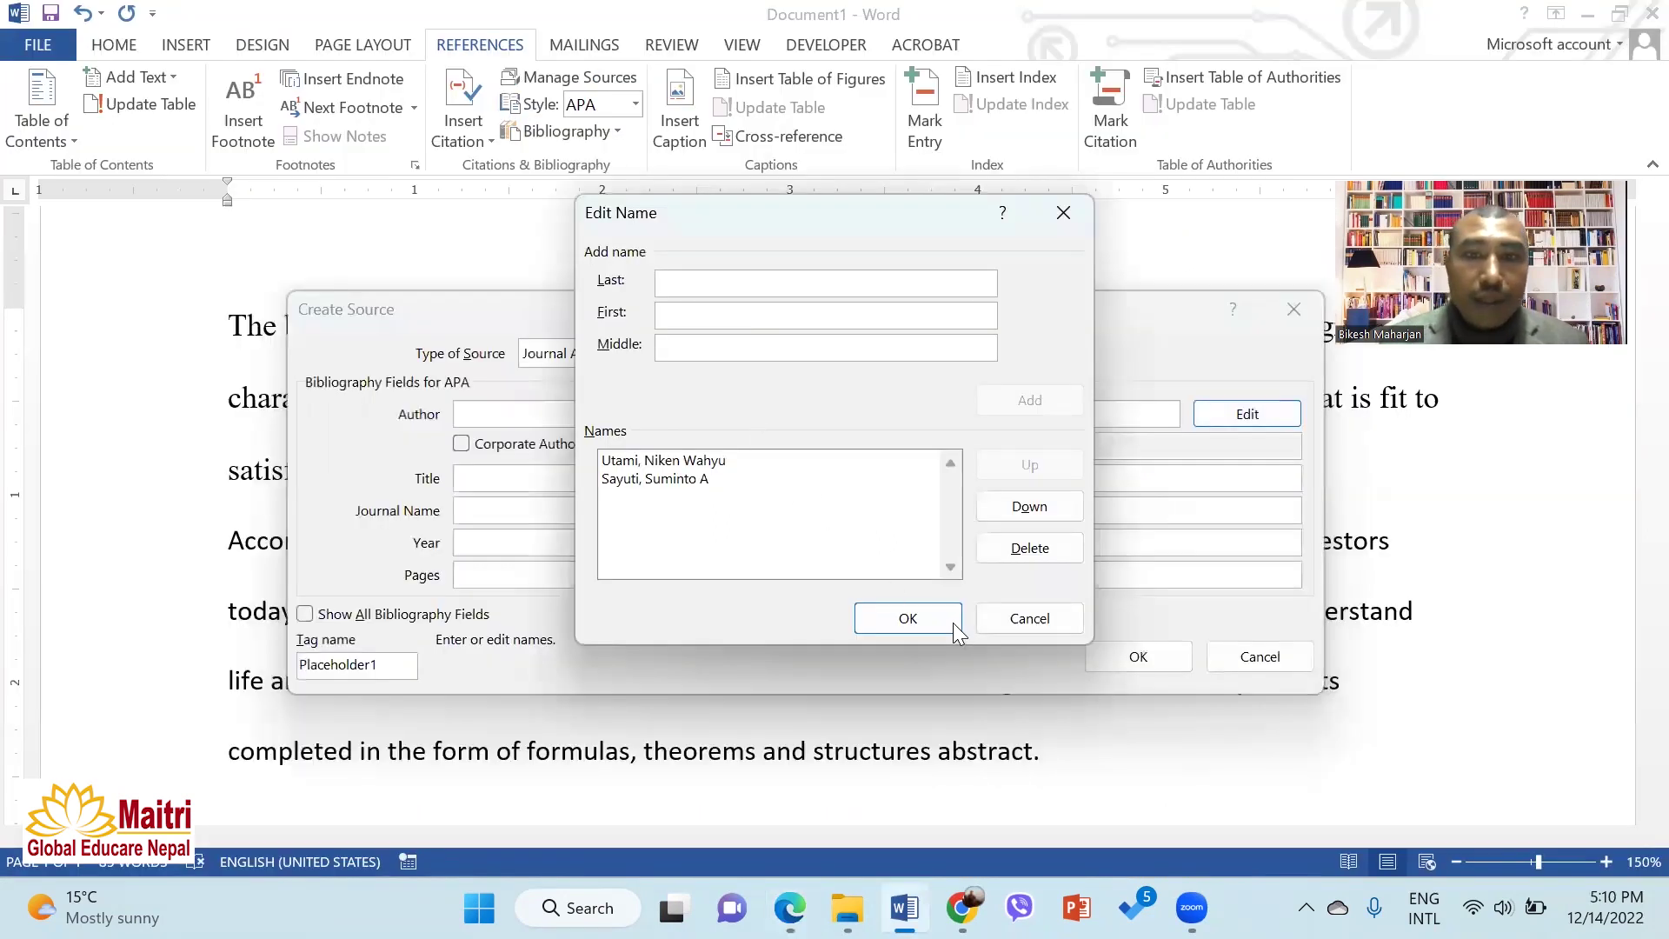
- Confirm the author list and set the title to 'An Ethnomathematics Study on the Javanese Astrology'
{"action": "left_click", "coordinate": [917, 621]}
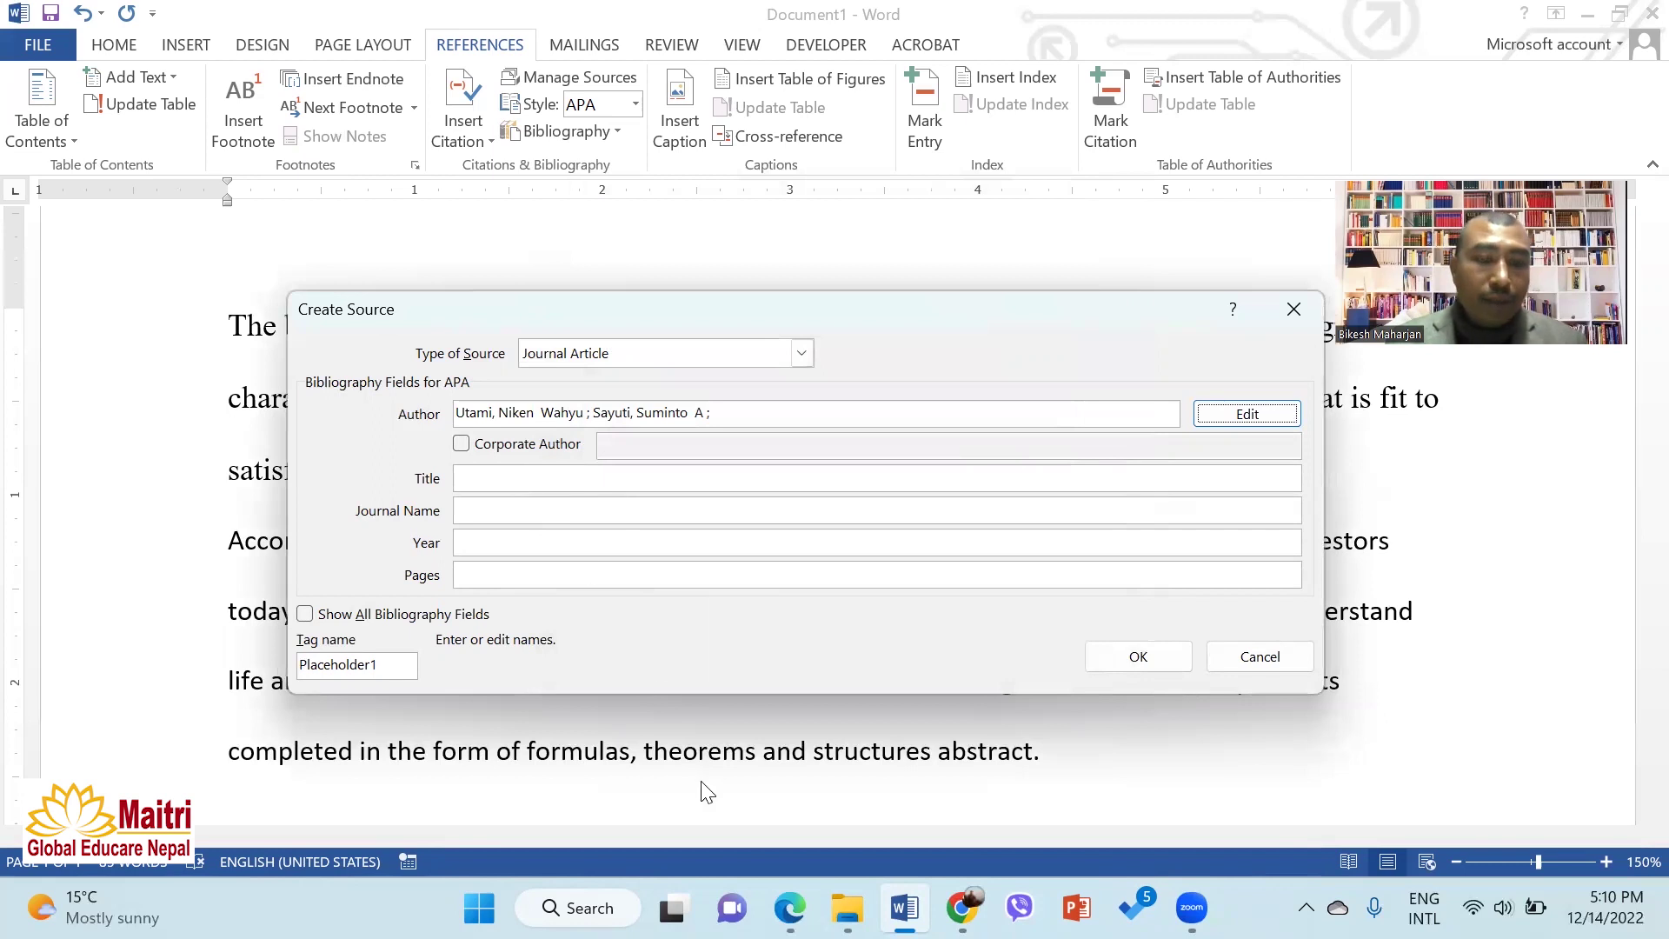
{"action": "key", "text": "alt+Tab"}
{"action": "left_click_drag", "start_coordinate": [488, 345], "coordinate": [1113, 357]}
{"action": "key", "text": "ctrl+c"}
{"action": "key", "text": "alt+Tab"}
{"action": "left_click", "coordinate": [553, 479]}
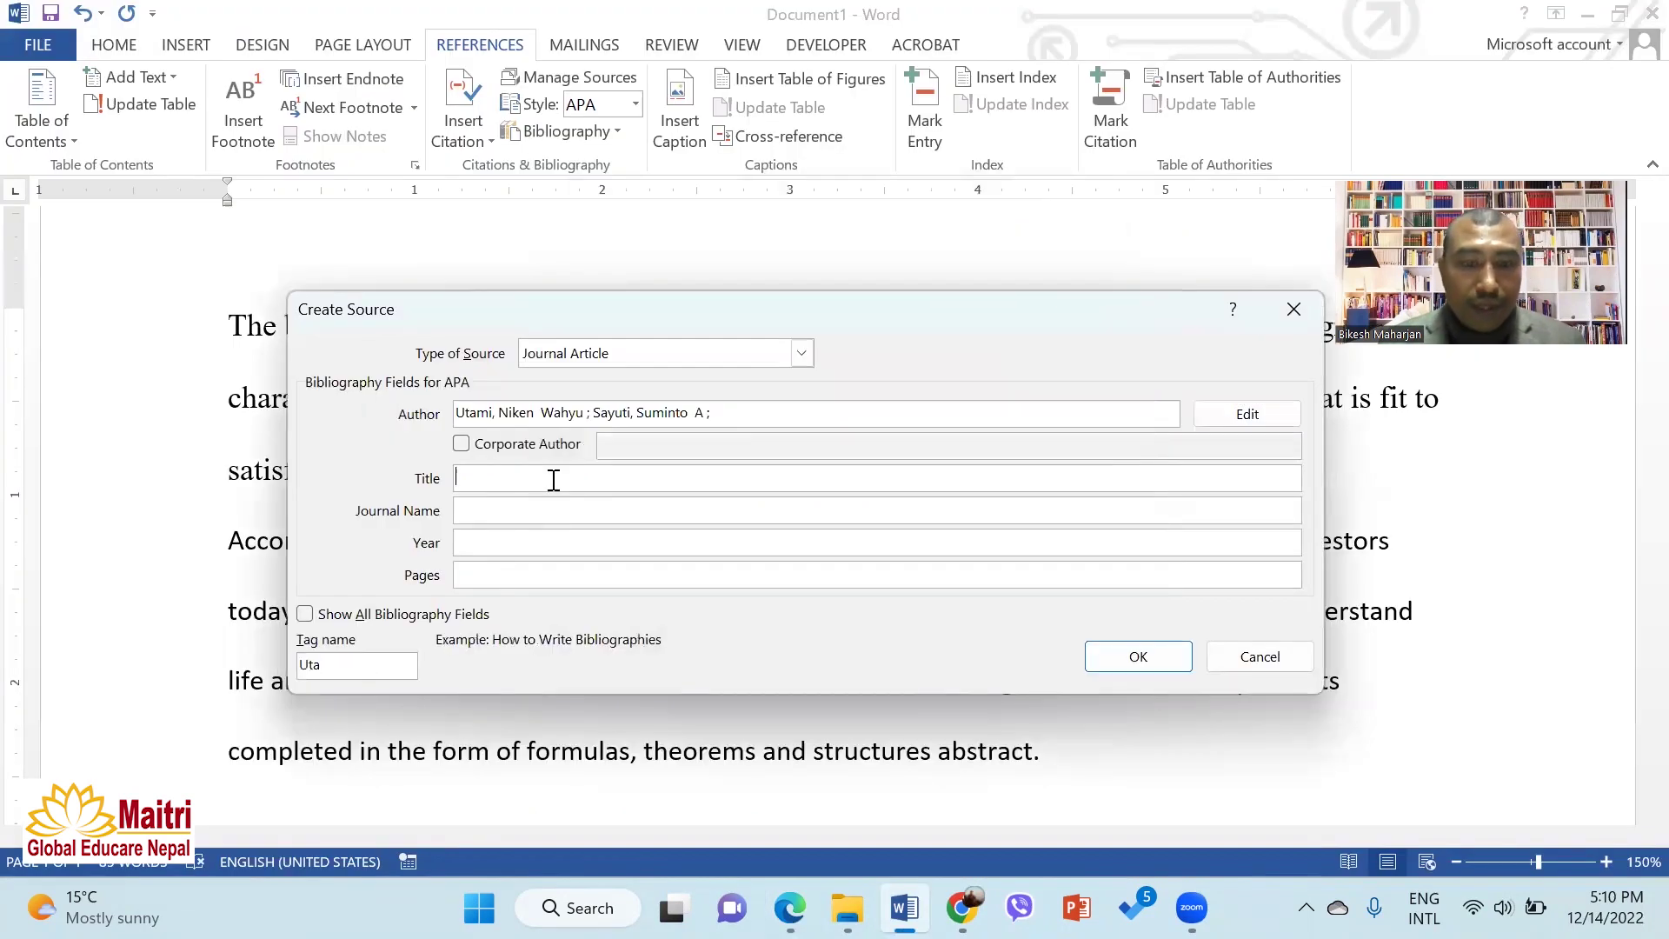
{"action": "key", "text": "ctrl+v"}
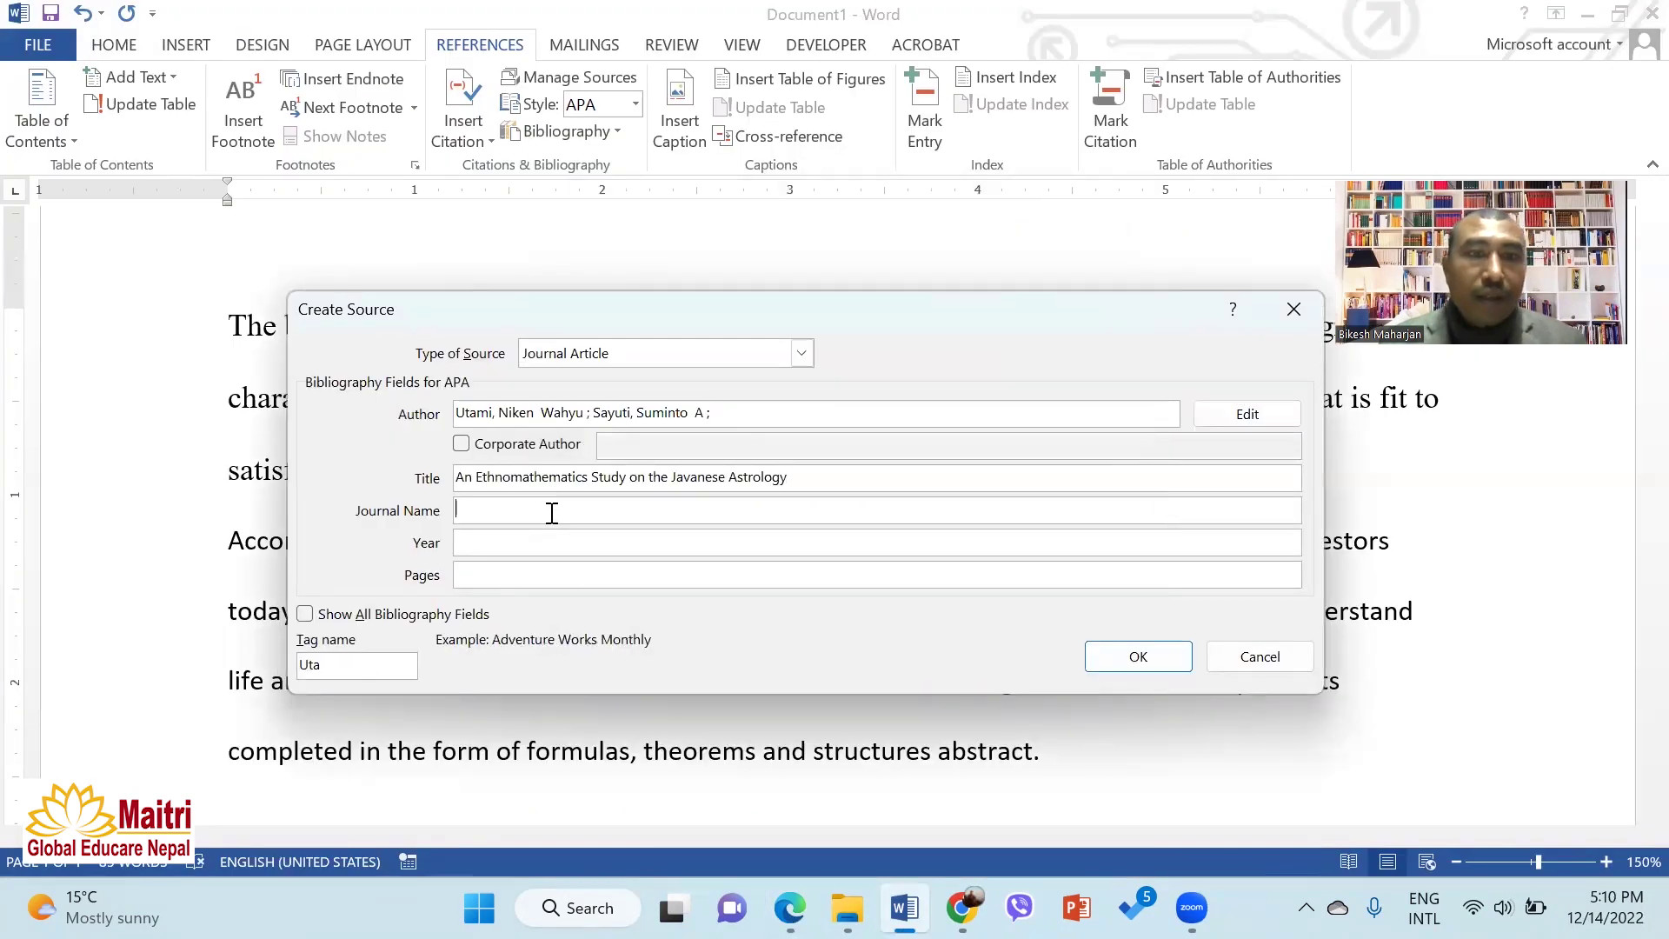
- Set the journal name to 'Indonesian Journal of Ethnomathematics', copied from the paper
{"action": "key", "text": "alt+Tab"}
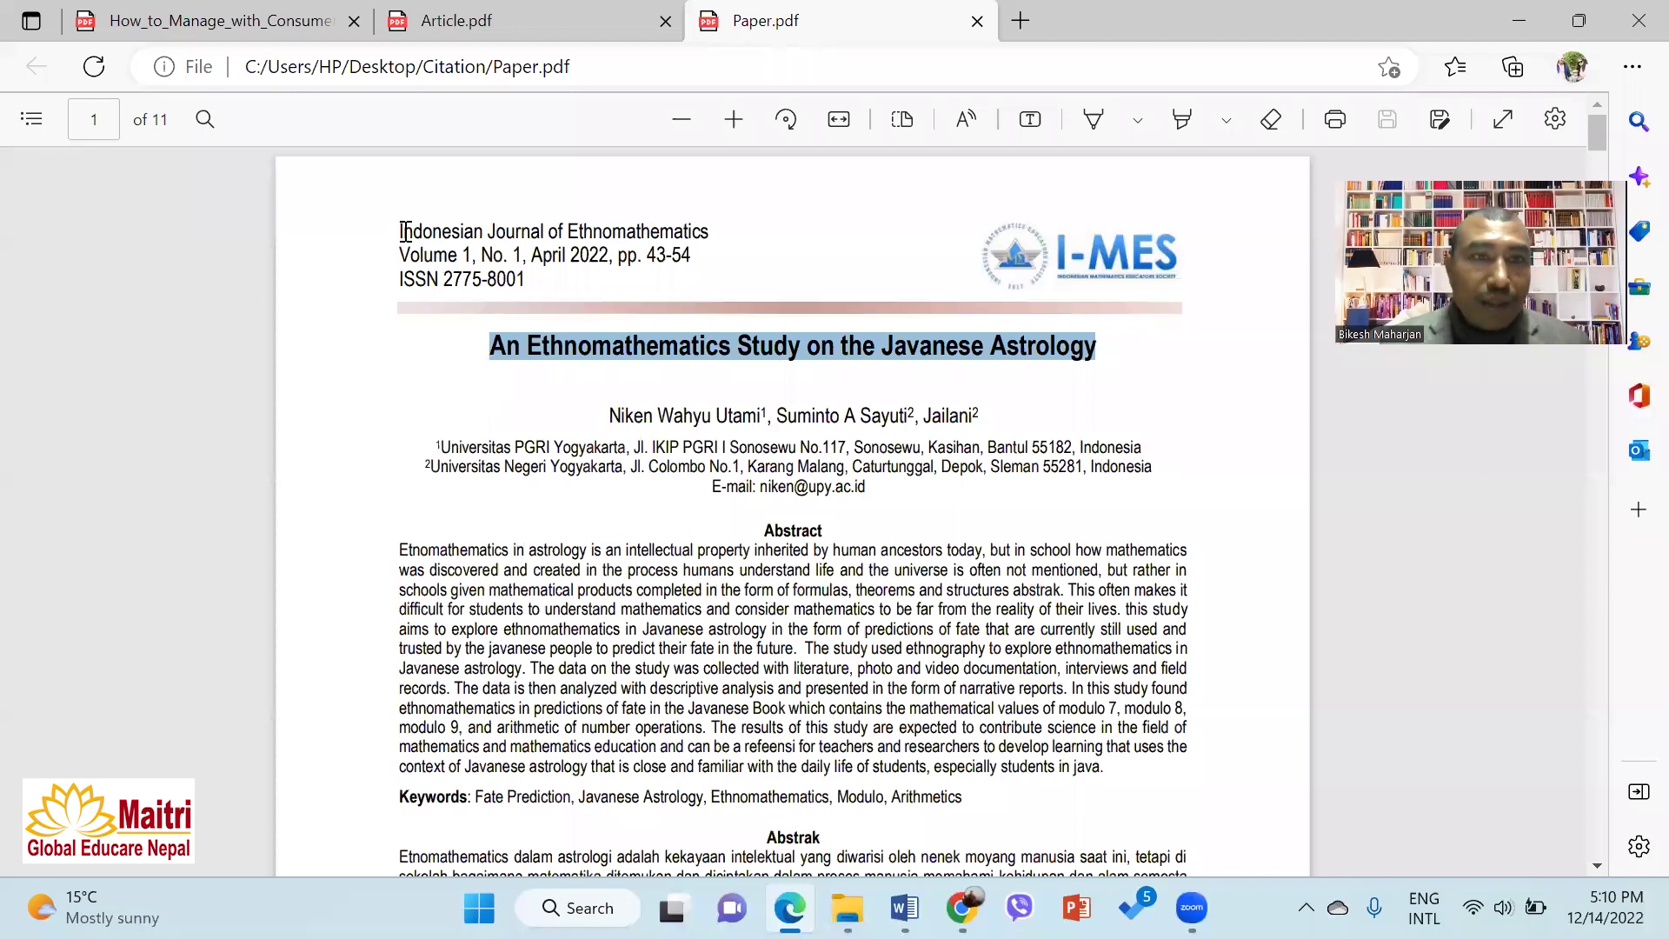
{"action": "left_click_drag", "start_coordinate": [397, 220], "coordinate": [715, 233]}
{"action": "key", "text": "ctrl+c"}
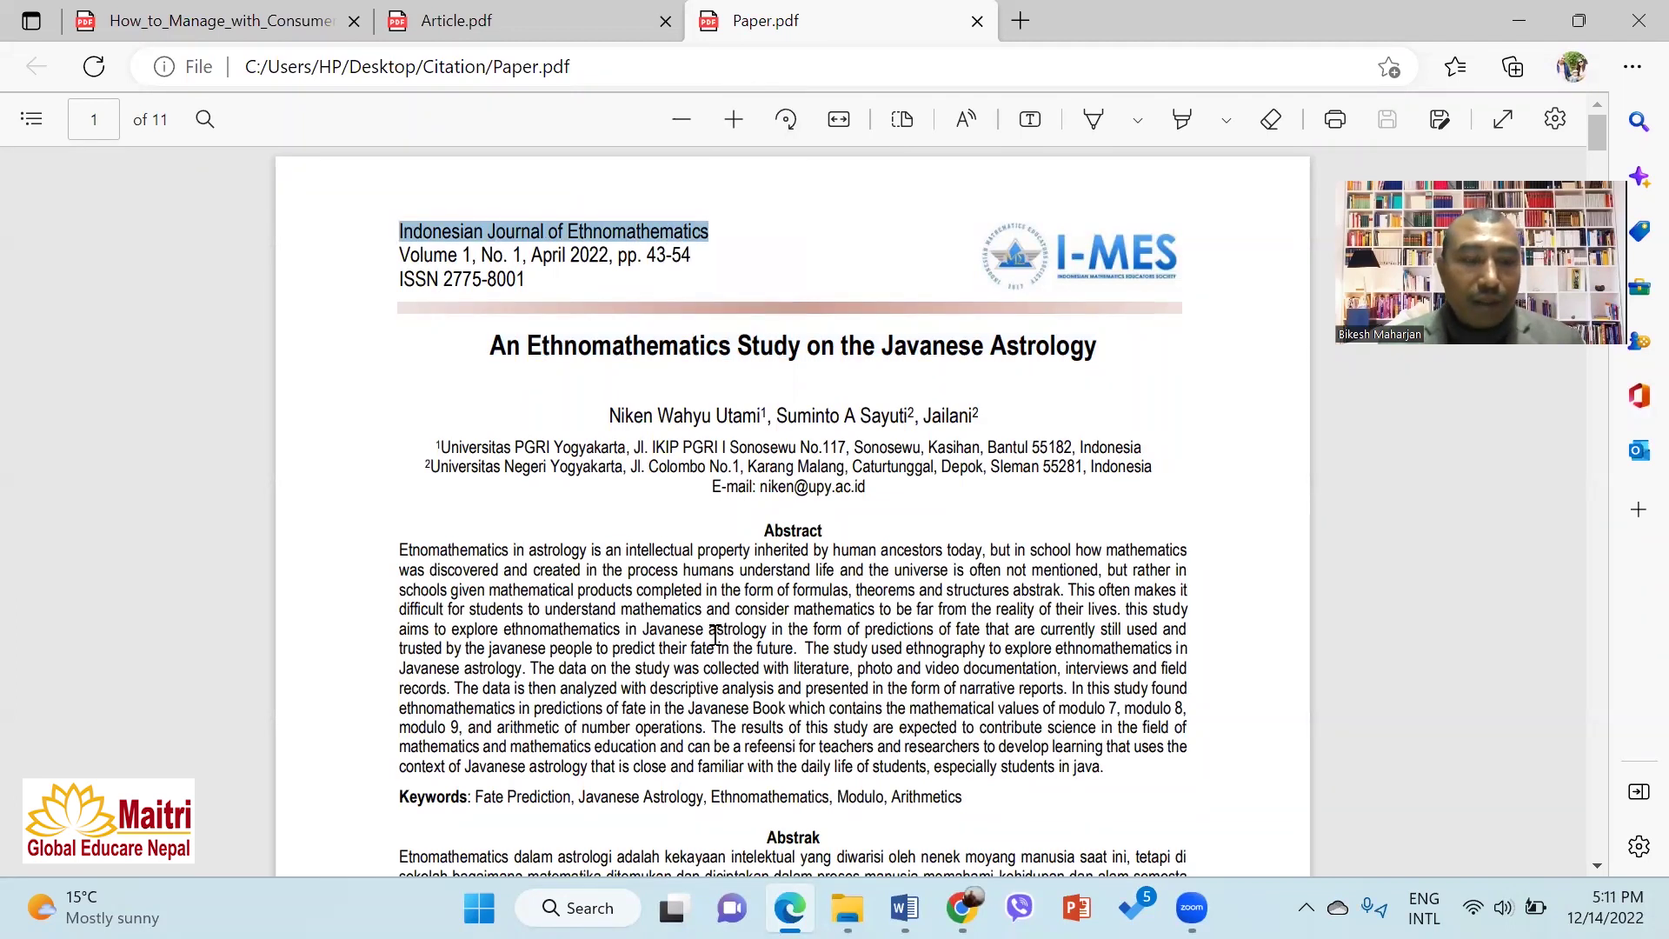
{"action": "key", "text": "alt+Tab"}
{"action": "key", "text": "ctrl+v"}
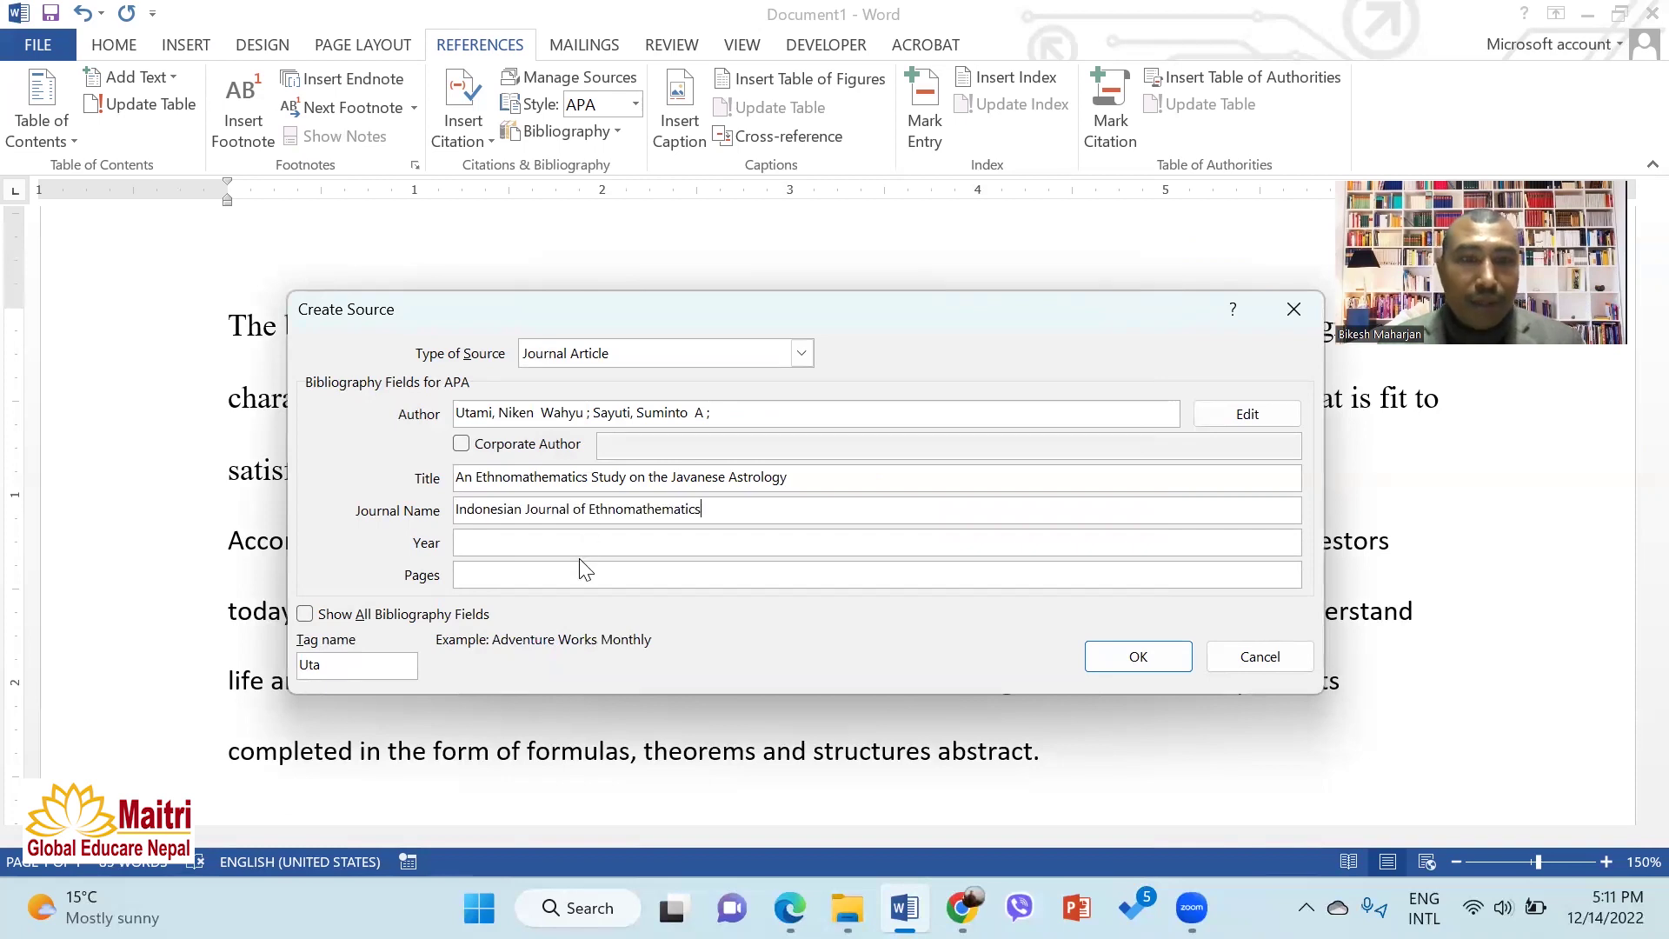
{"action": "key", "text": "alt+Tab"}
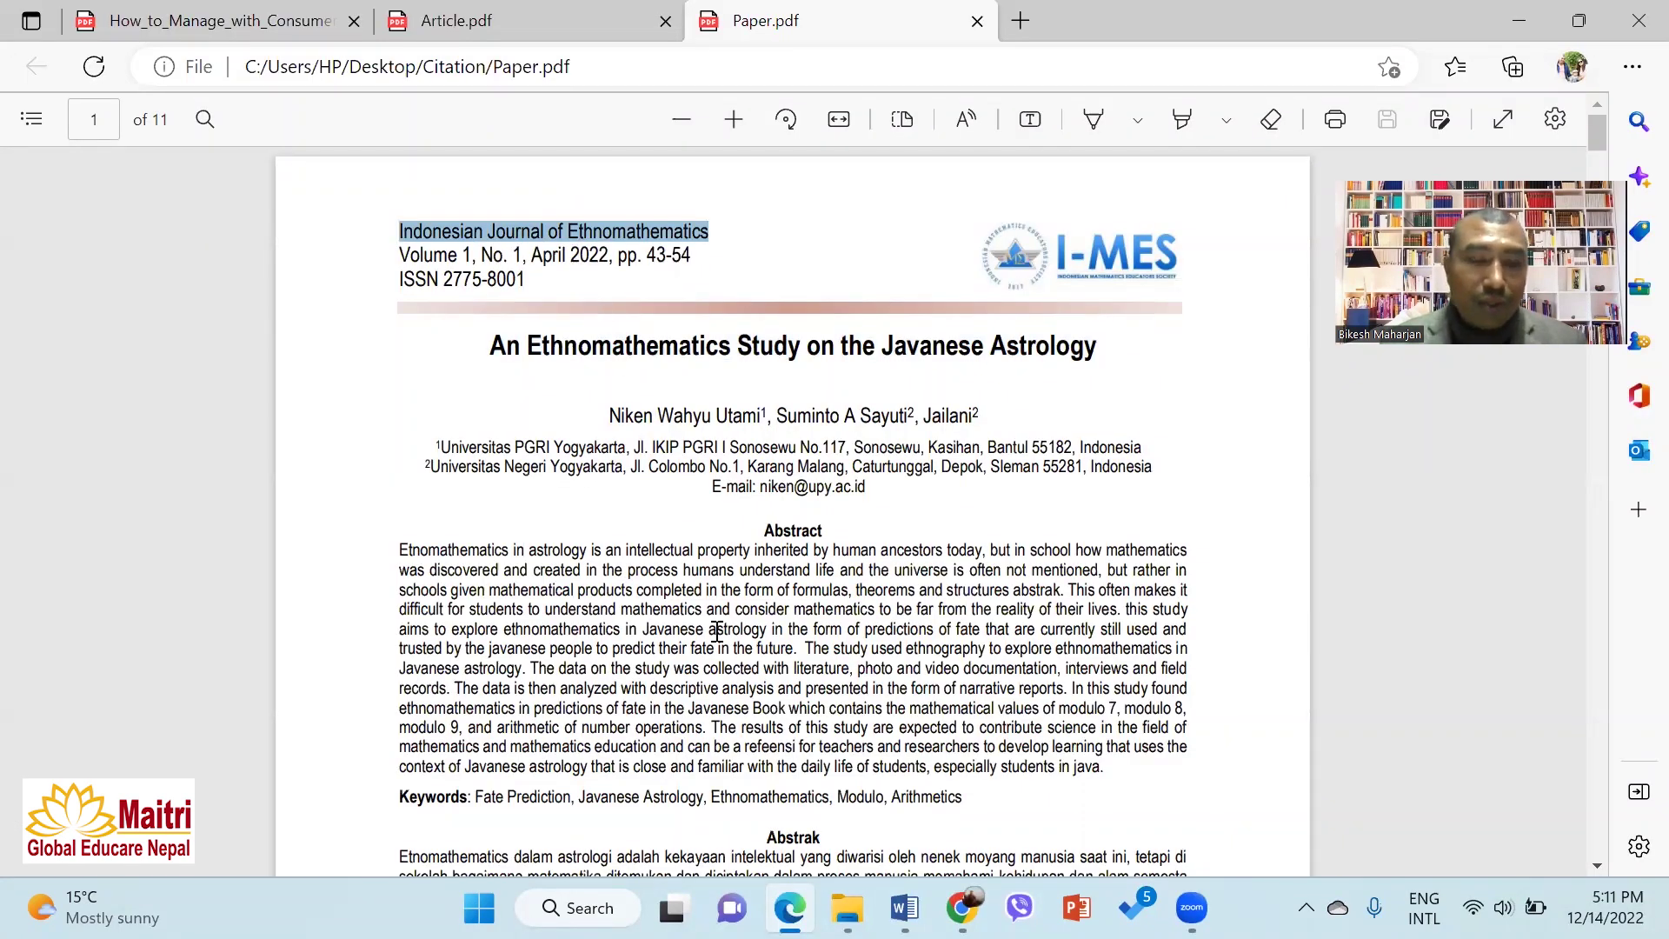
{"action": "key", "text": "alt+Tab"}
- Enter year 2022 and pages 43-54 for the source
{"action": "left_click", "coordinate": [587, 541]}
{"action": "type", "text": "2022"}
{"action": "key", "text": "Tab"}
{"action": "key", "text": "alt+Tab"}
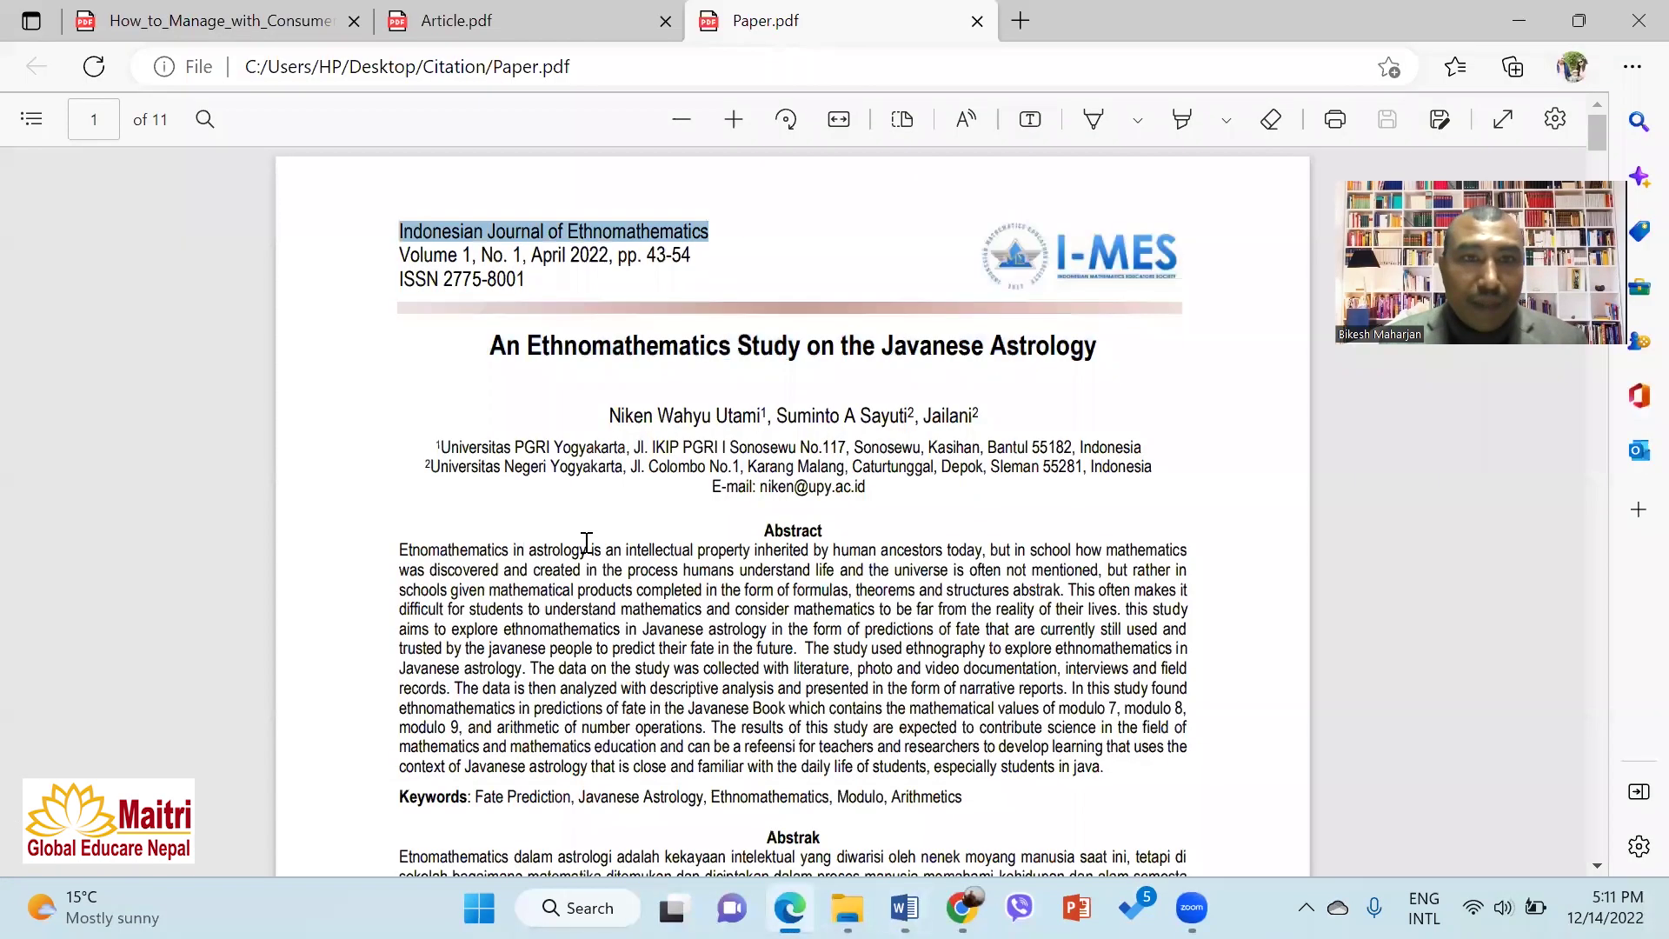
{"action": "left_click", "coordinate": [651, 254]}
{"action": "left_click_drag", "start_coordinate": [651, 254], "coordinate": [693, 255]}
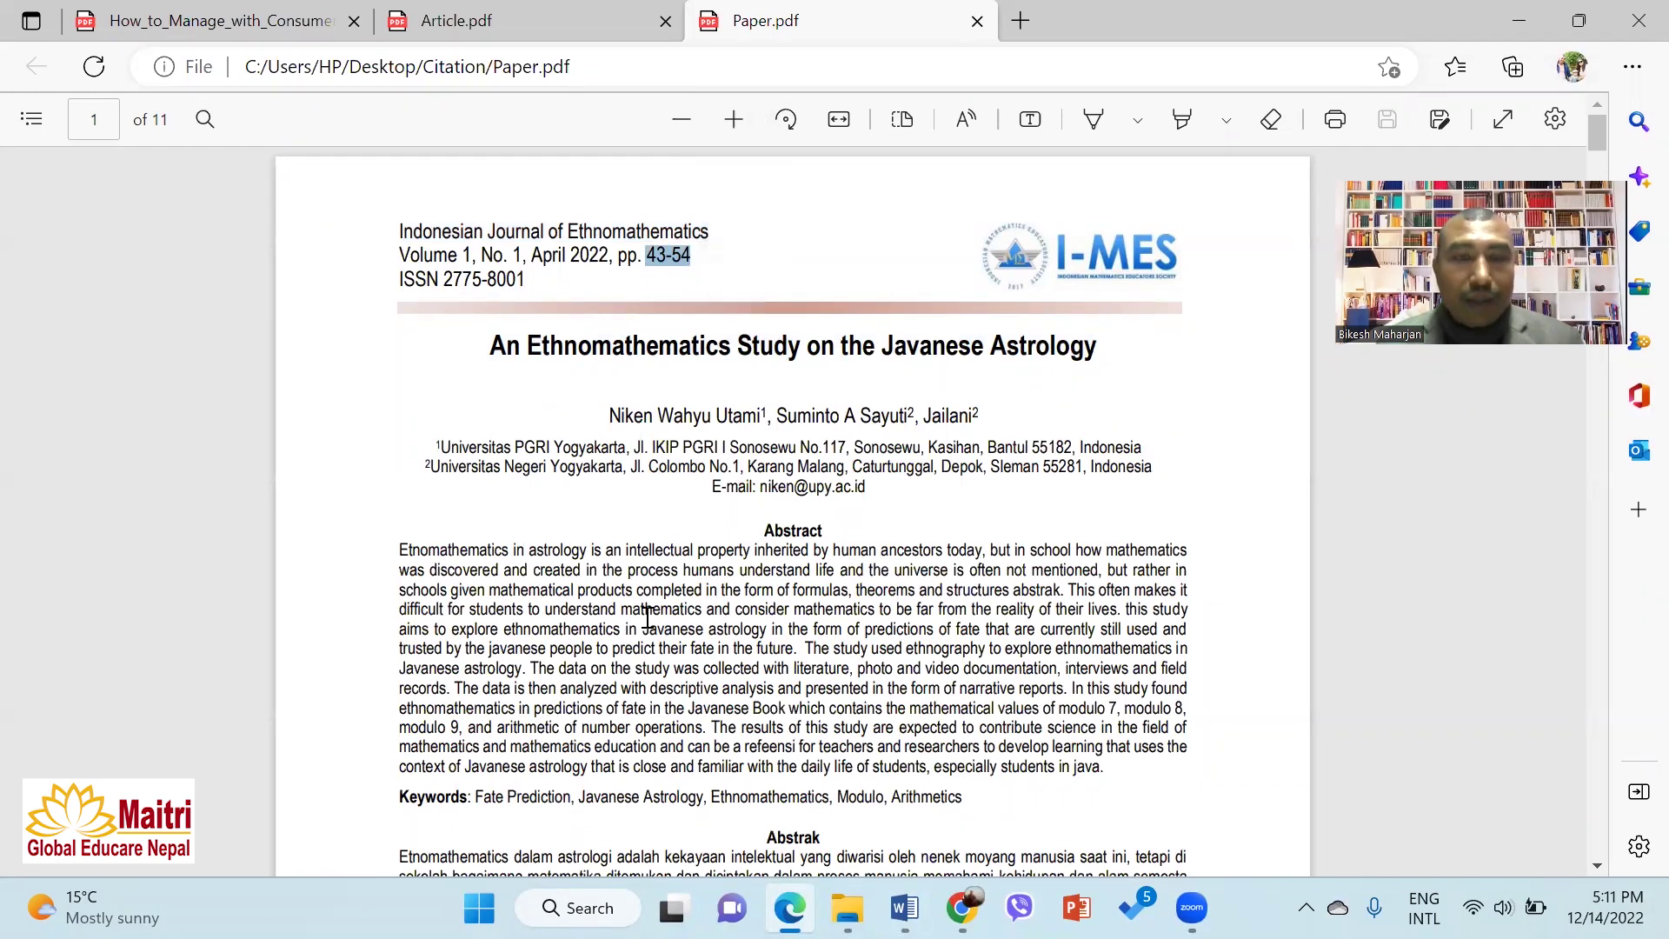
{"action": "key", "text": "ctrl+c"}
{"action": "key", "text": "alt+Tab"}
{"action": "left_click", "coordinate": [492, 575]}
{"action": "key", "text": "ctrl+v"}
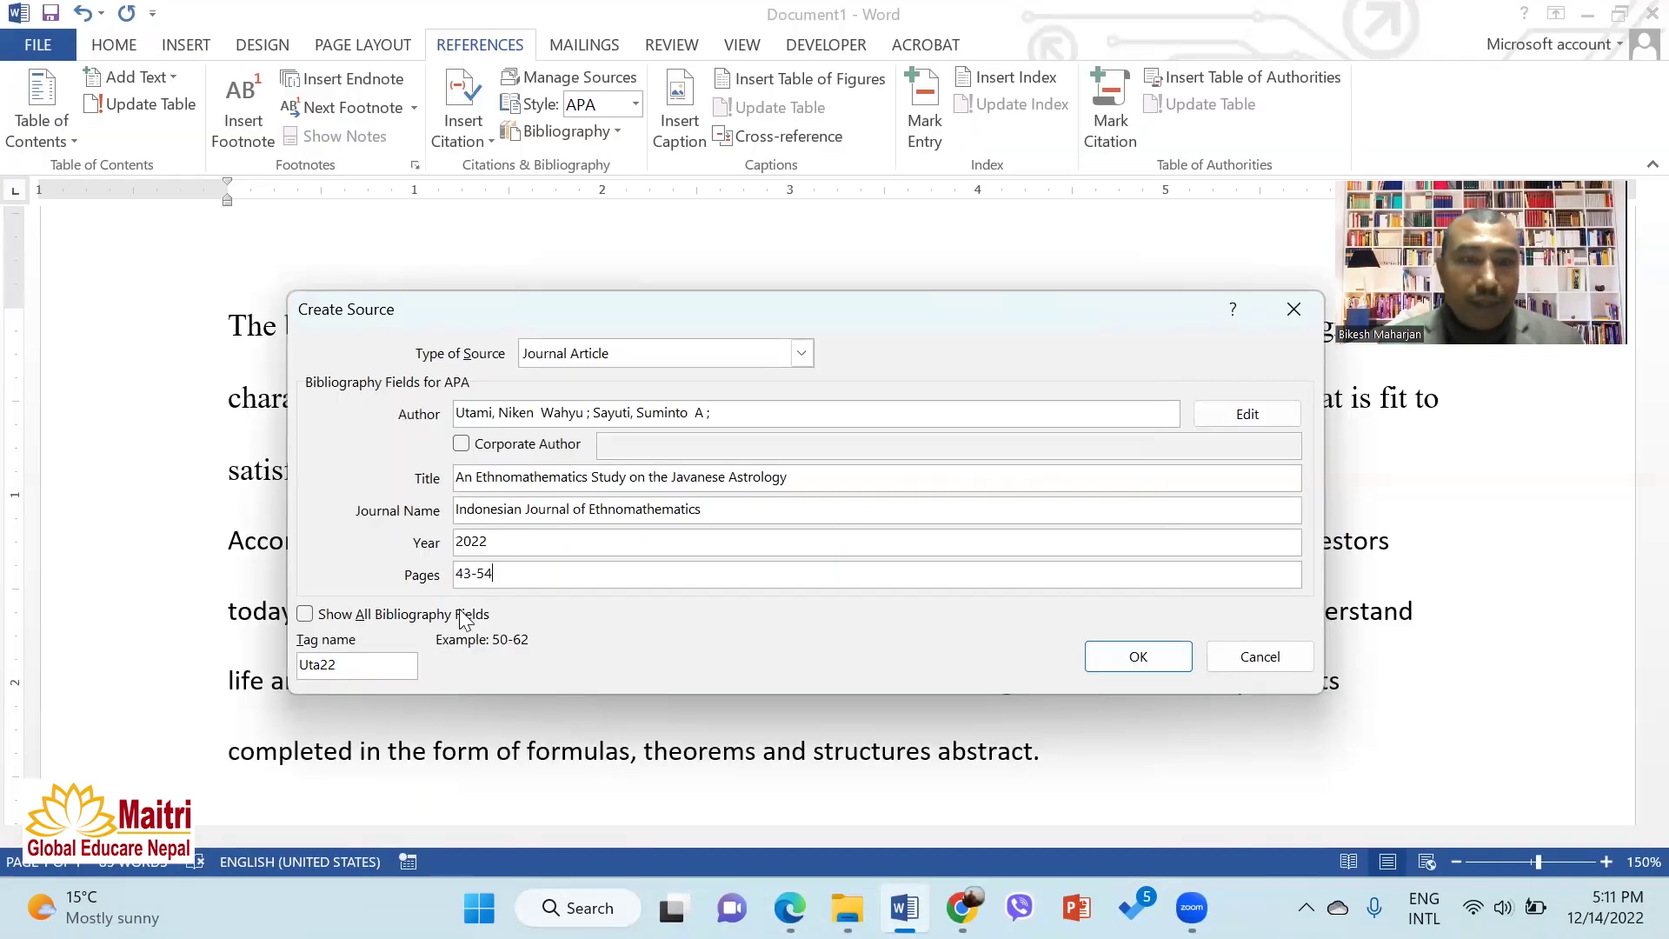
- Turn on Show All Bibliography Fields to reveal the source's extra fields
{"action": "left_click", "coordinate": [423, 622]}
{"action": "key", "text": "alt+Tab"}
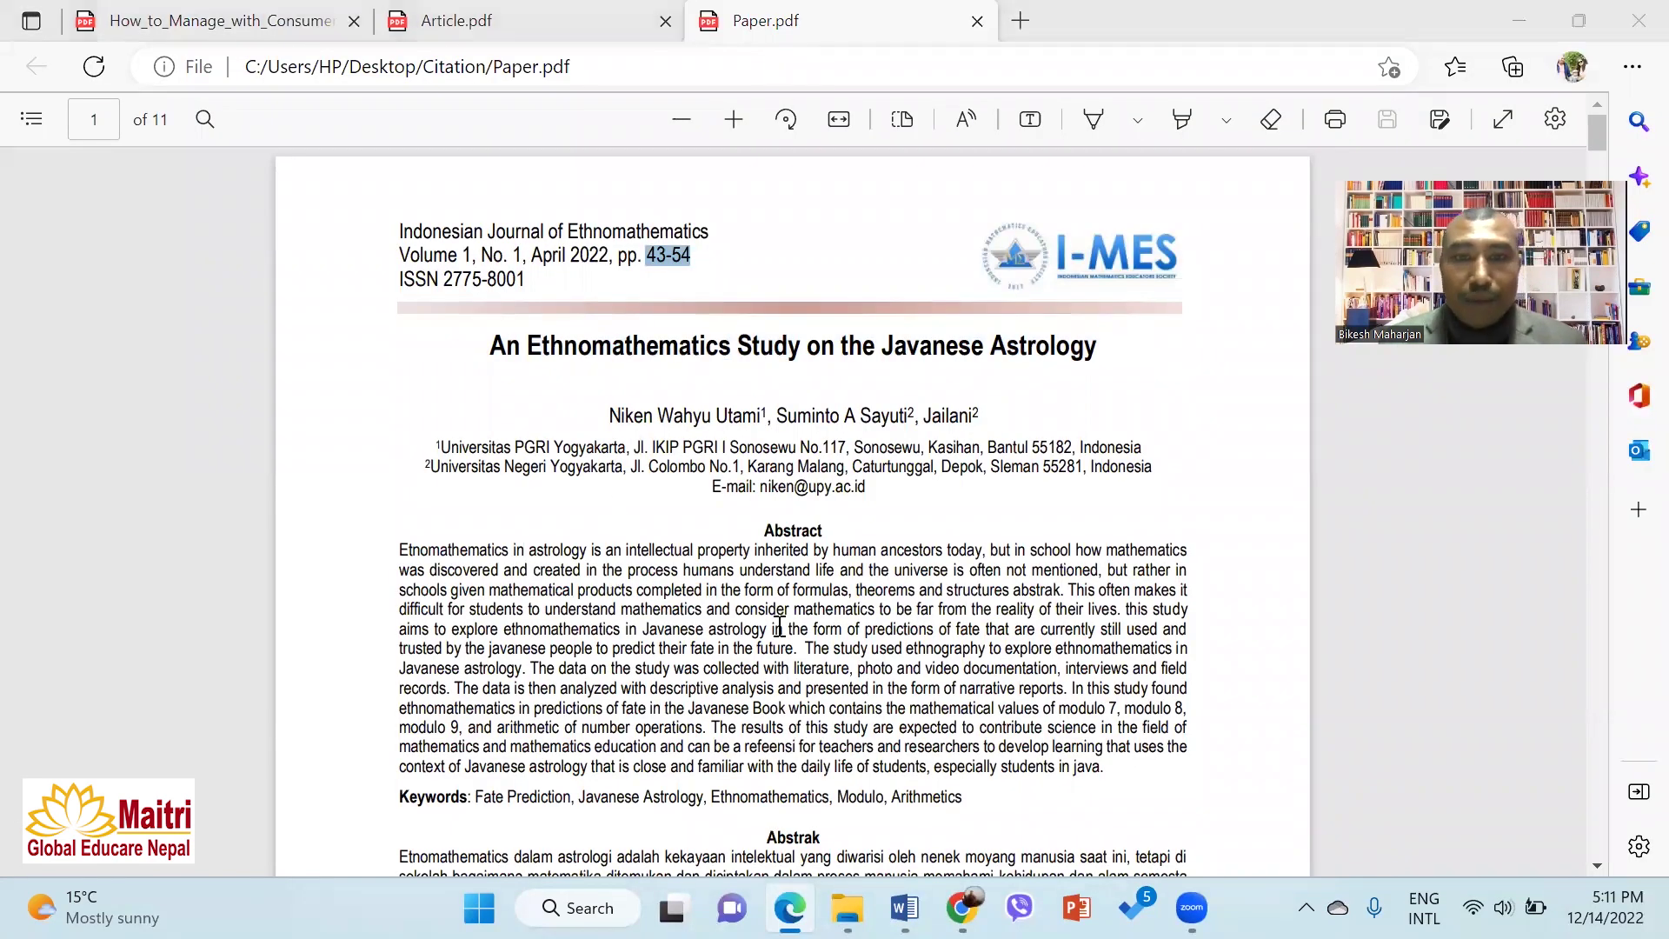
{"action": "key", "text": "alt+Tab"}
{"action": "left_click", "coordinate": [519, 703]}
- Set the source's volume to 1
{"action": "key", "text": "Tab"}
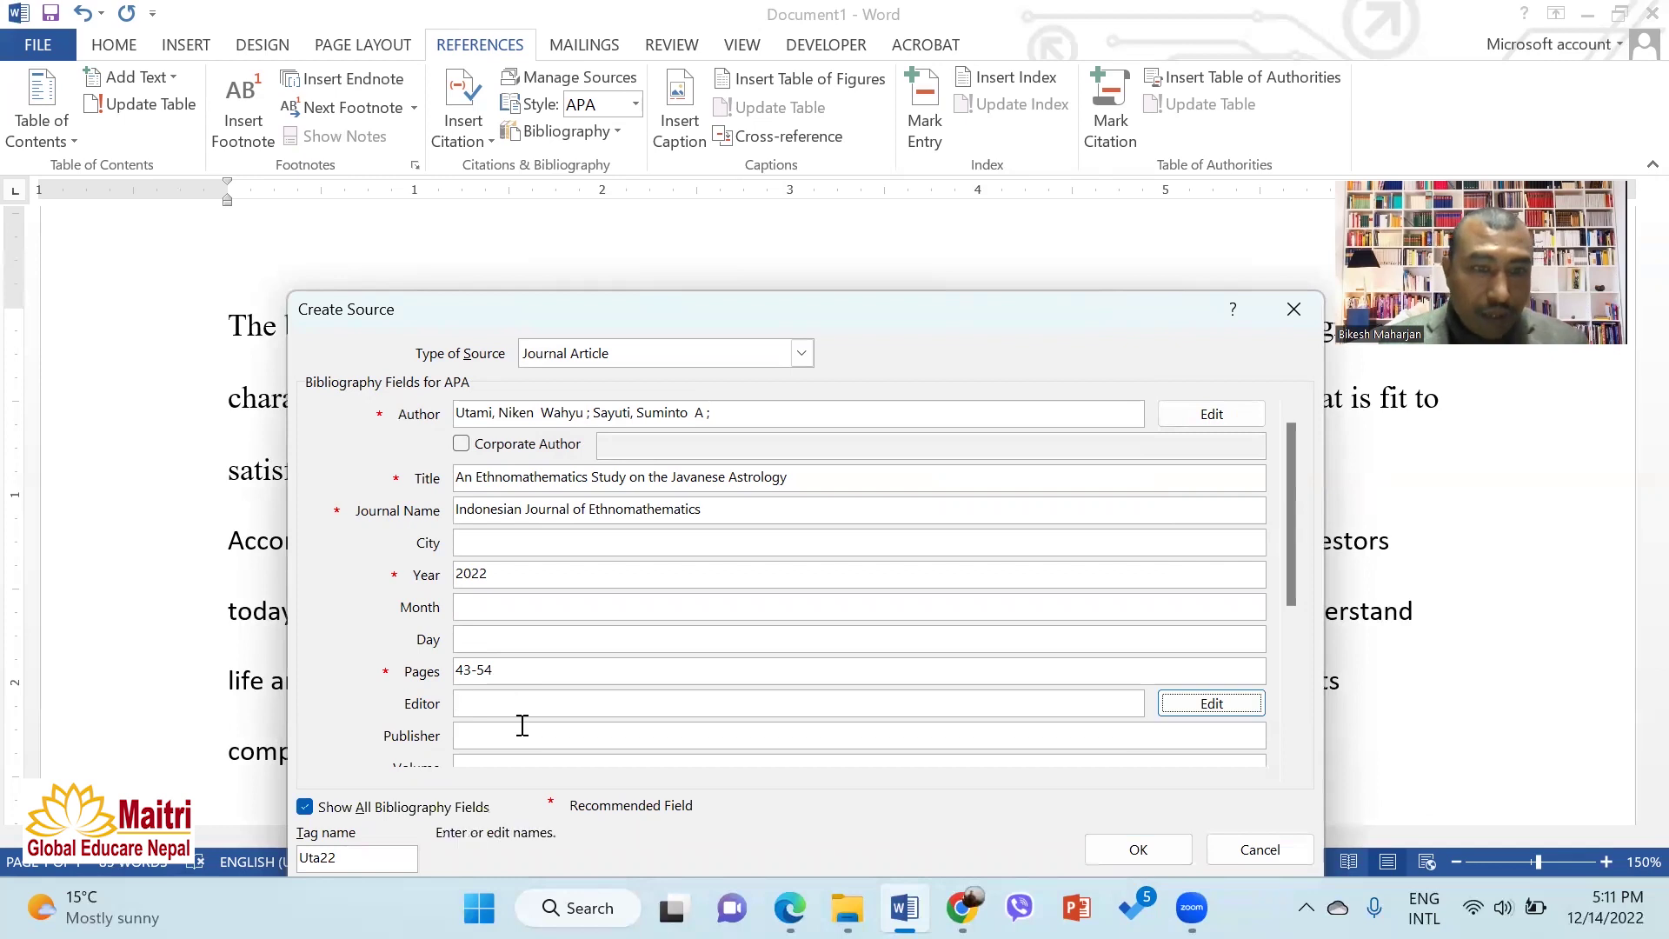
{"action": "key", "text": "Tab"}
{"action": "key", "text": "Tab"}
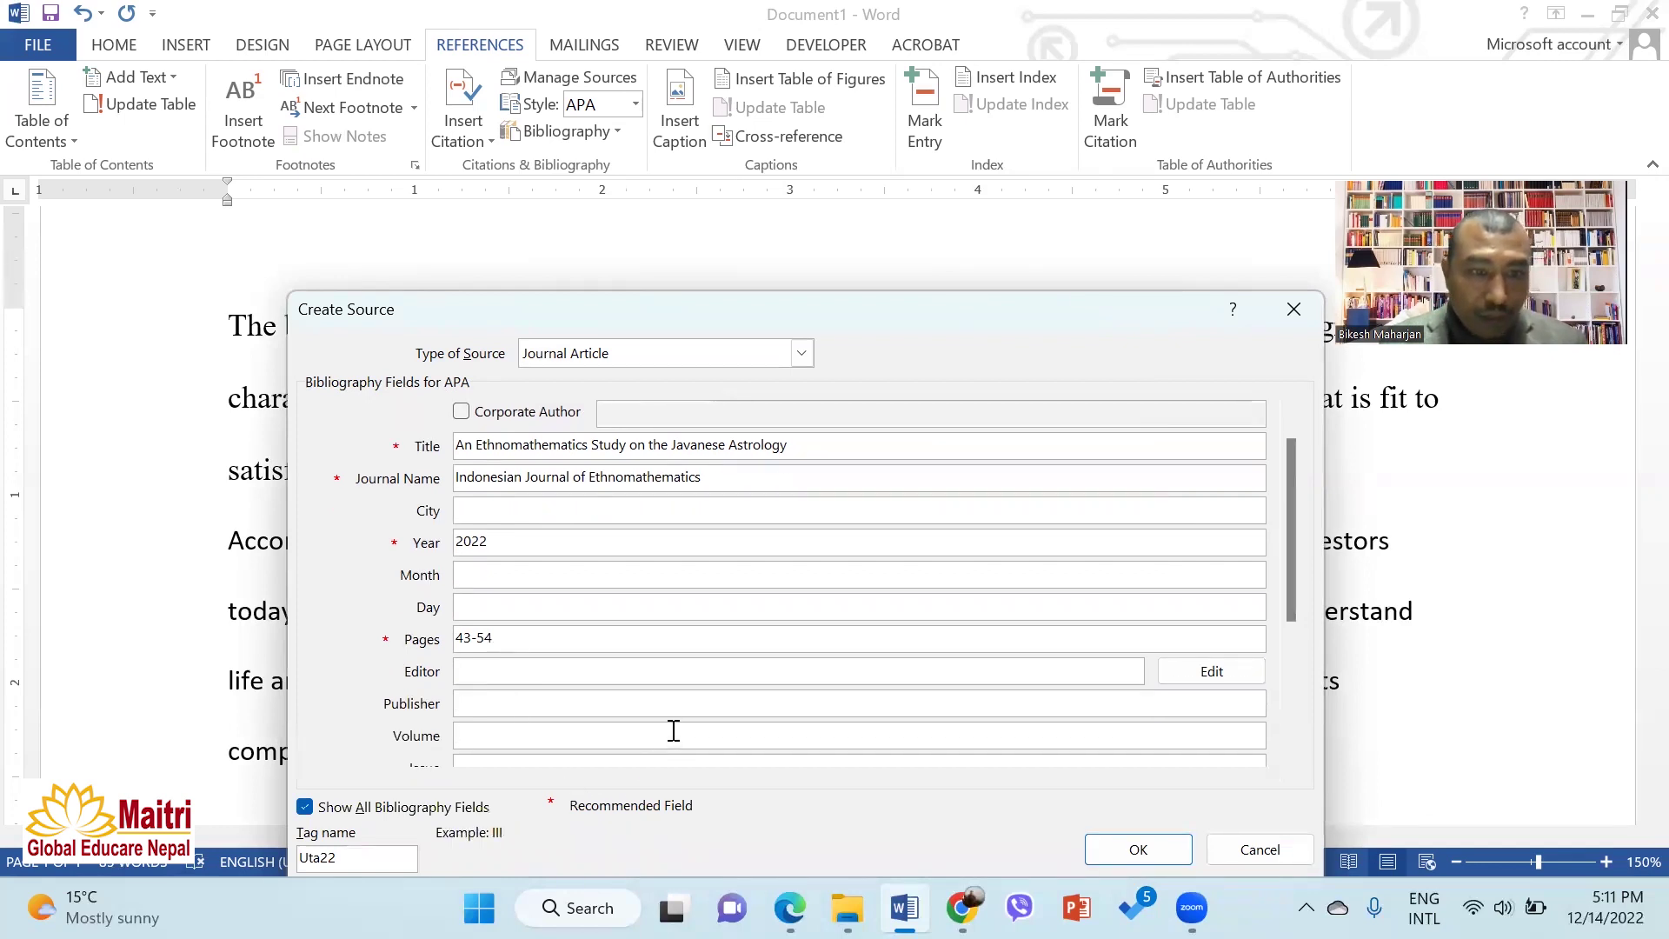
{"action": "type", "text": "1"}
{"action": "key", "text": "Tab"}
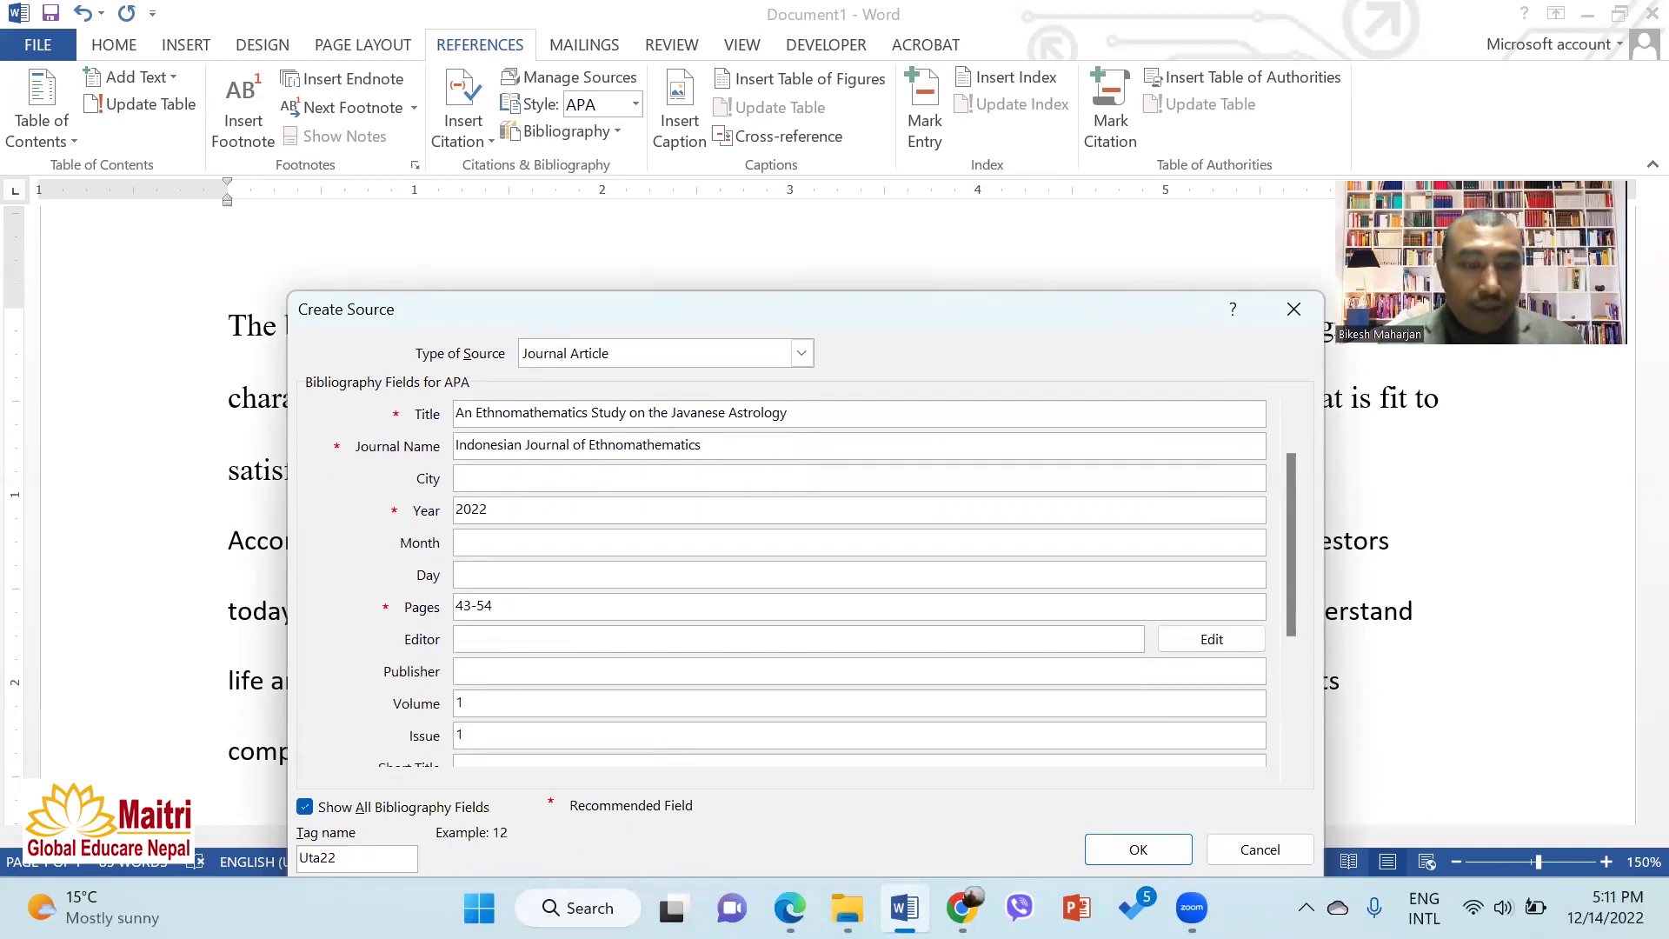
- Paste the paper's DOI link into the DOI field and save the source, inserting its citation
{"action": "key", "text": "alt+Tab"}
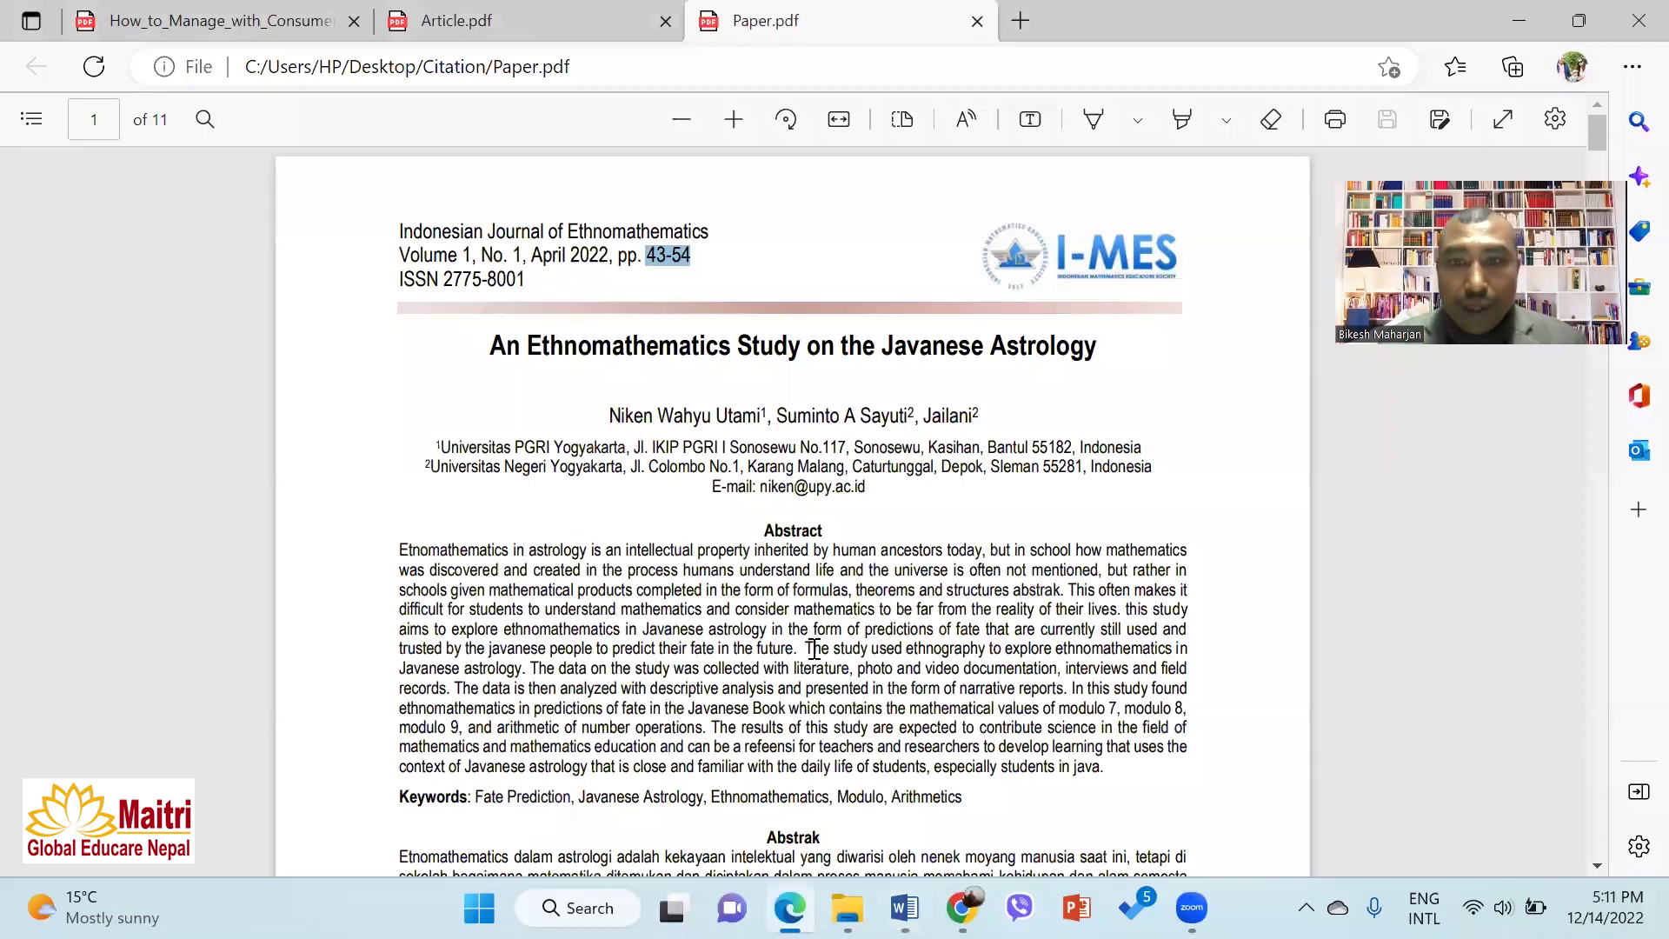
{"action": "scroll", "coordinate": [809, 661], "scroll_direction": "down", "scroll_amount": 2}
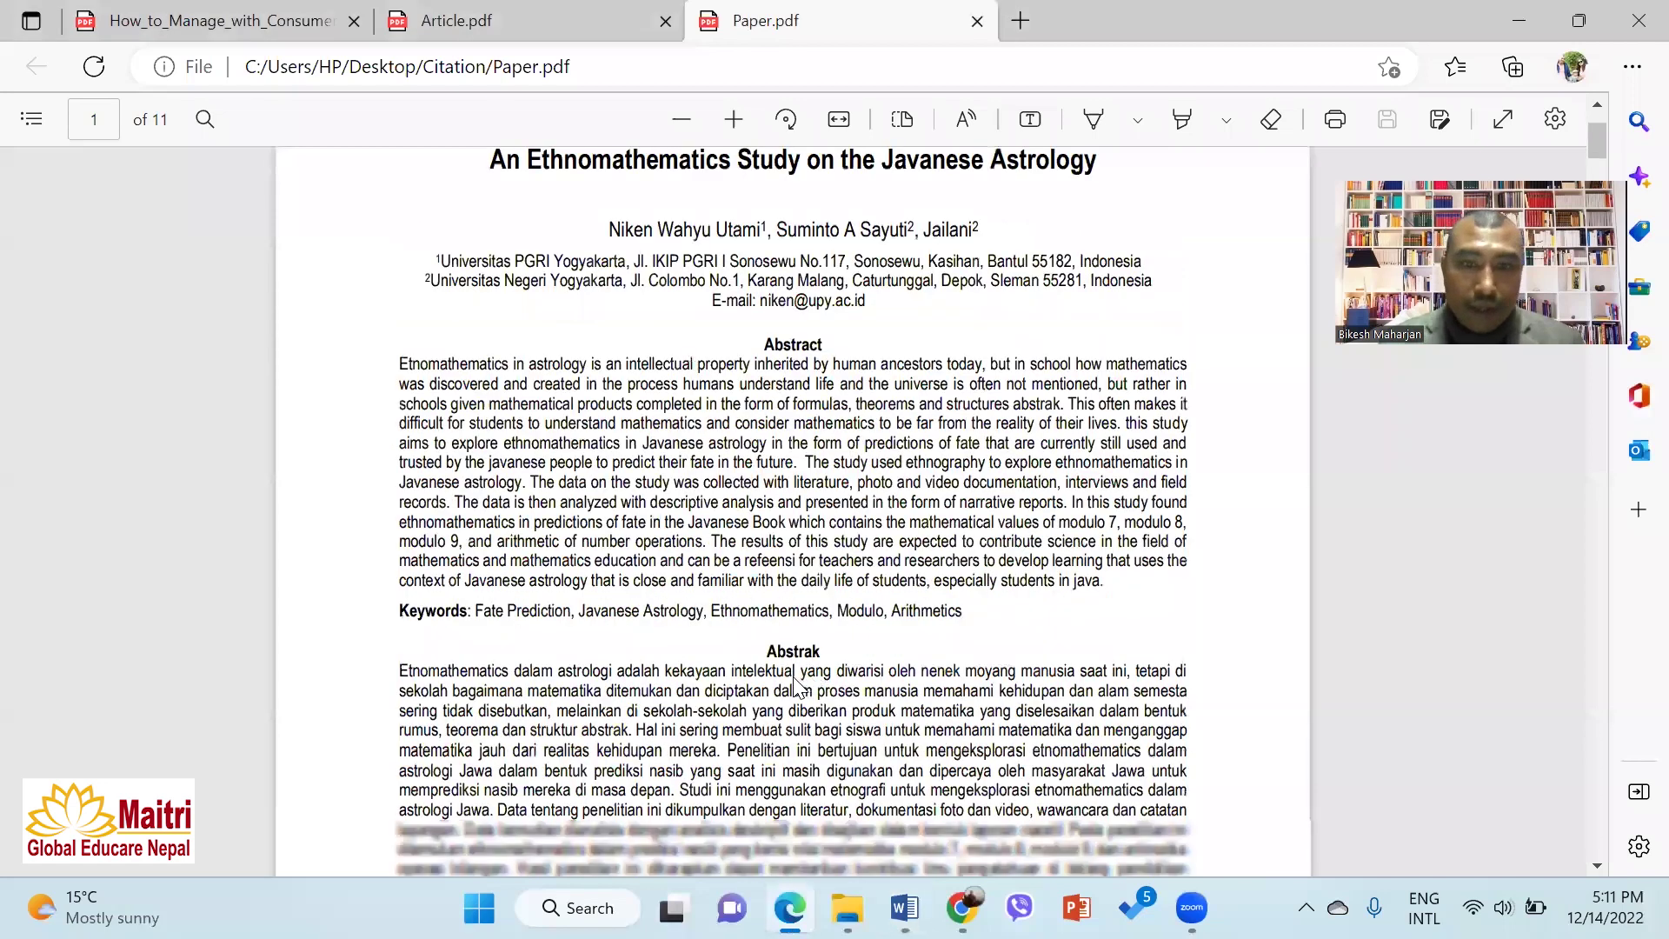
{"action": "scroll", "coordinate": [804, 682], "scroll_direction": "down", "scroll_amount": 4}
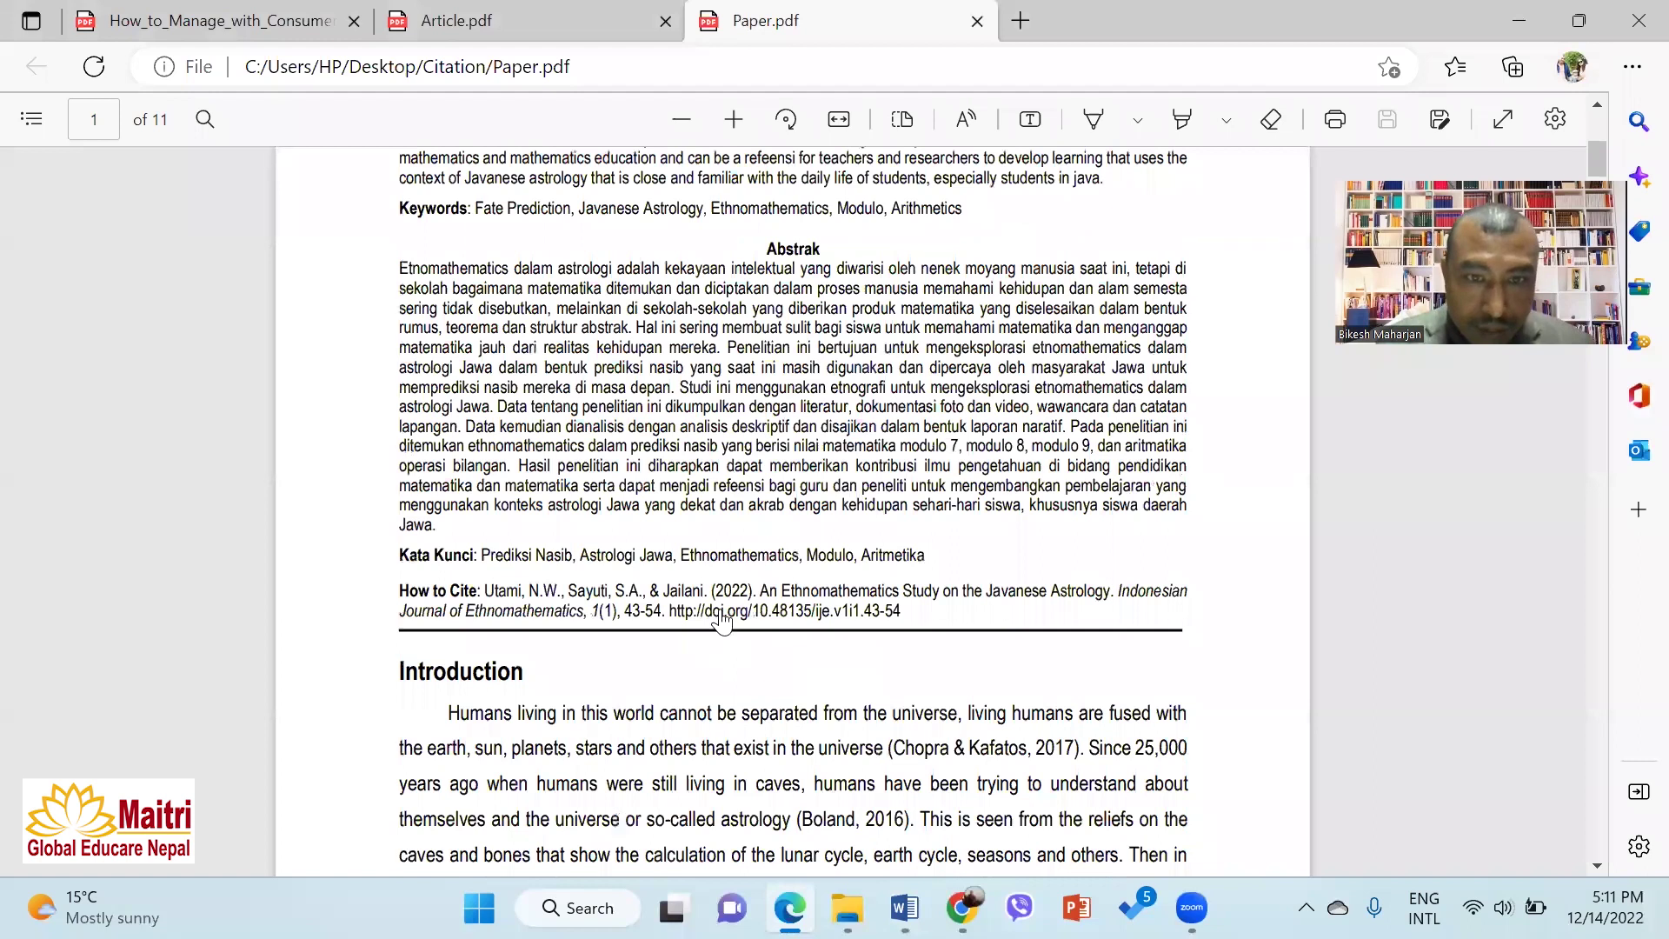
{"action": "right_click", "coordinate": [711, 622]}
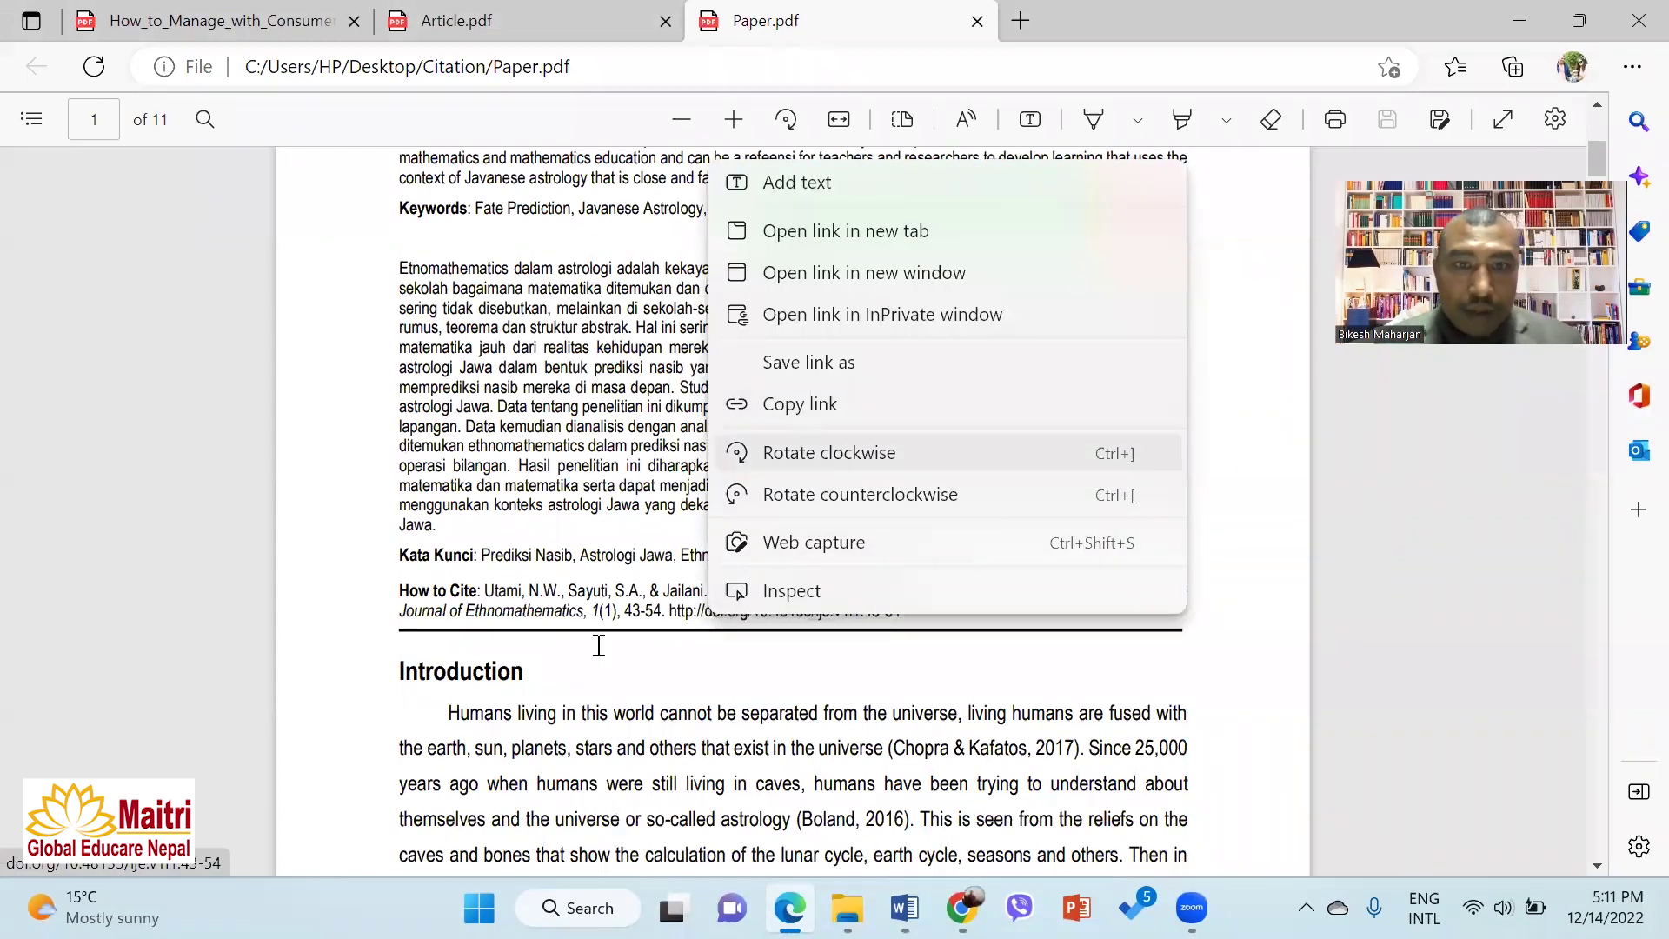
{"action": "key", "text": "alt+Tab"}
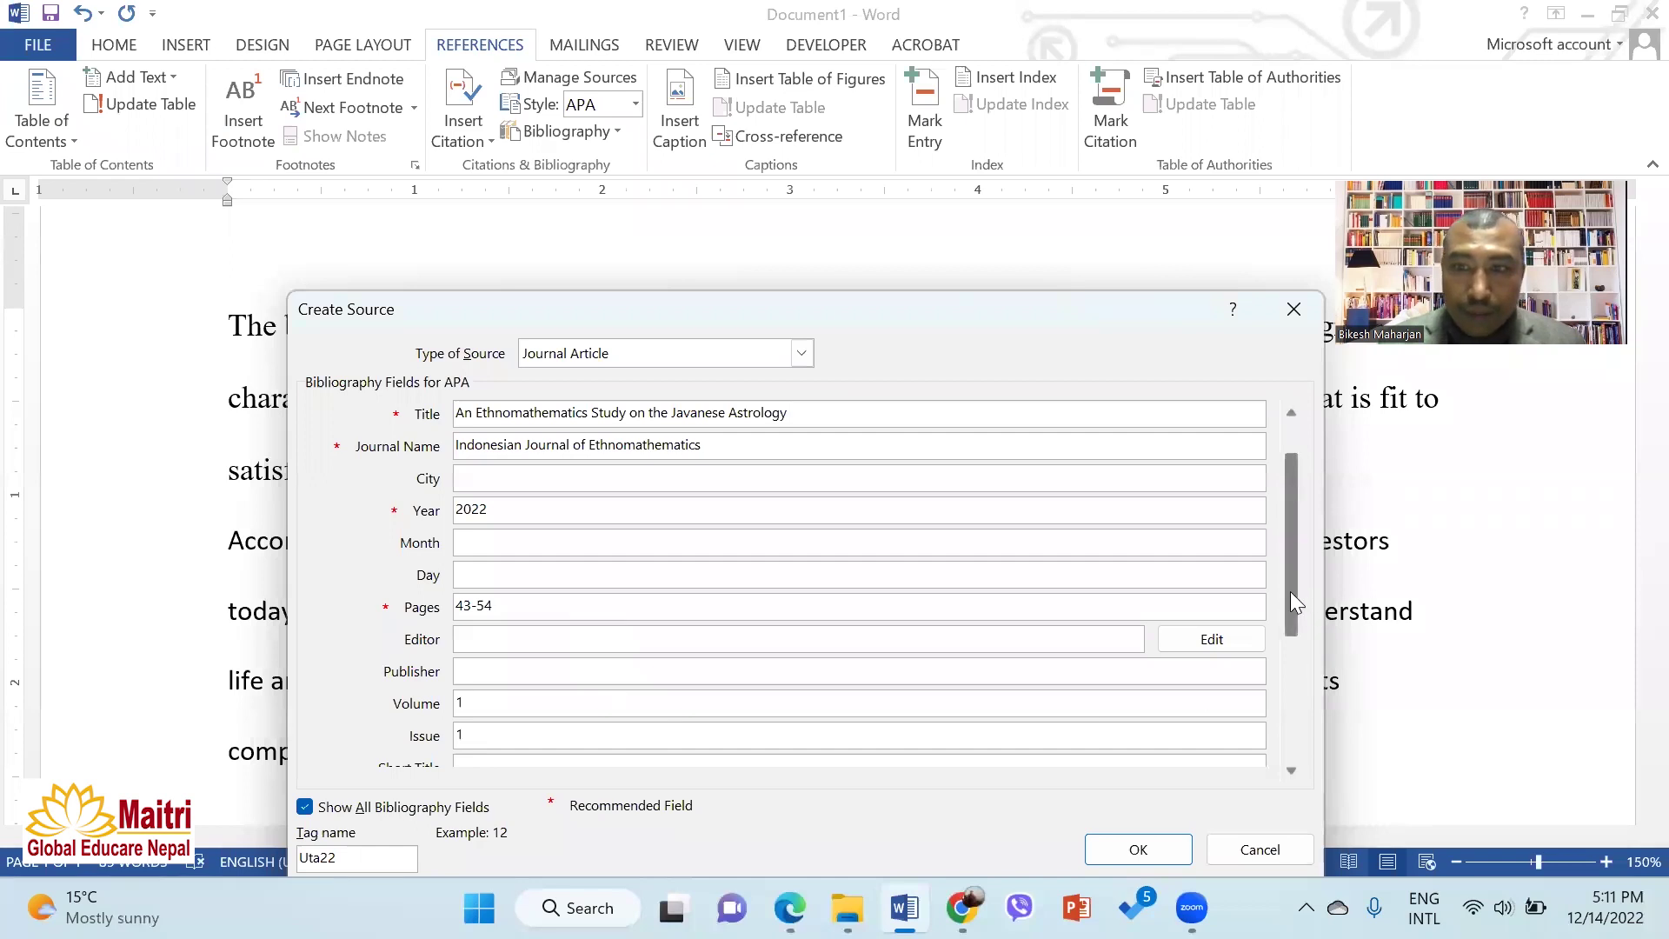
{"action": "left_click_drag", "start_coordinate": [1289, 600], "coordinate": [1091, 786]}
{"action": "left_click", "coordinate": [516, 769]}
{"action": "type", "text": "http://doi.org/10.48135/ije.v1i1.43-54"}
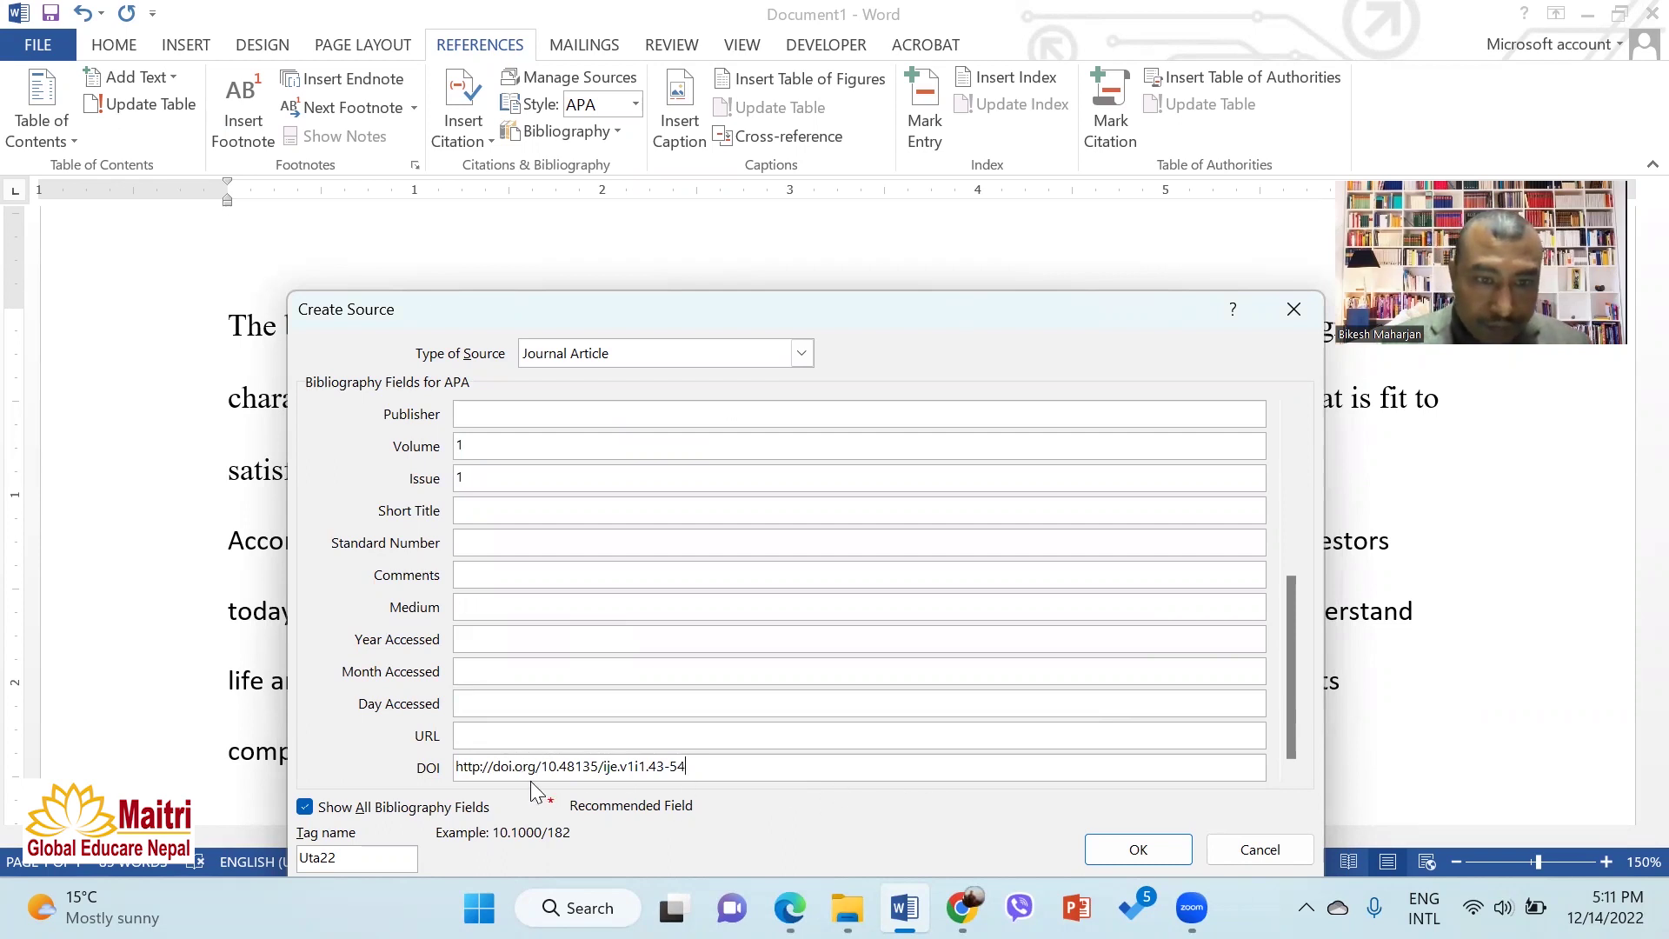
{"action": "left_click", "coordinate": [1137, 848]}
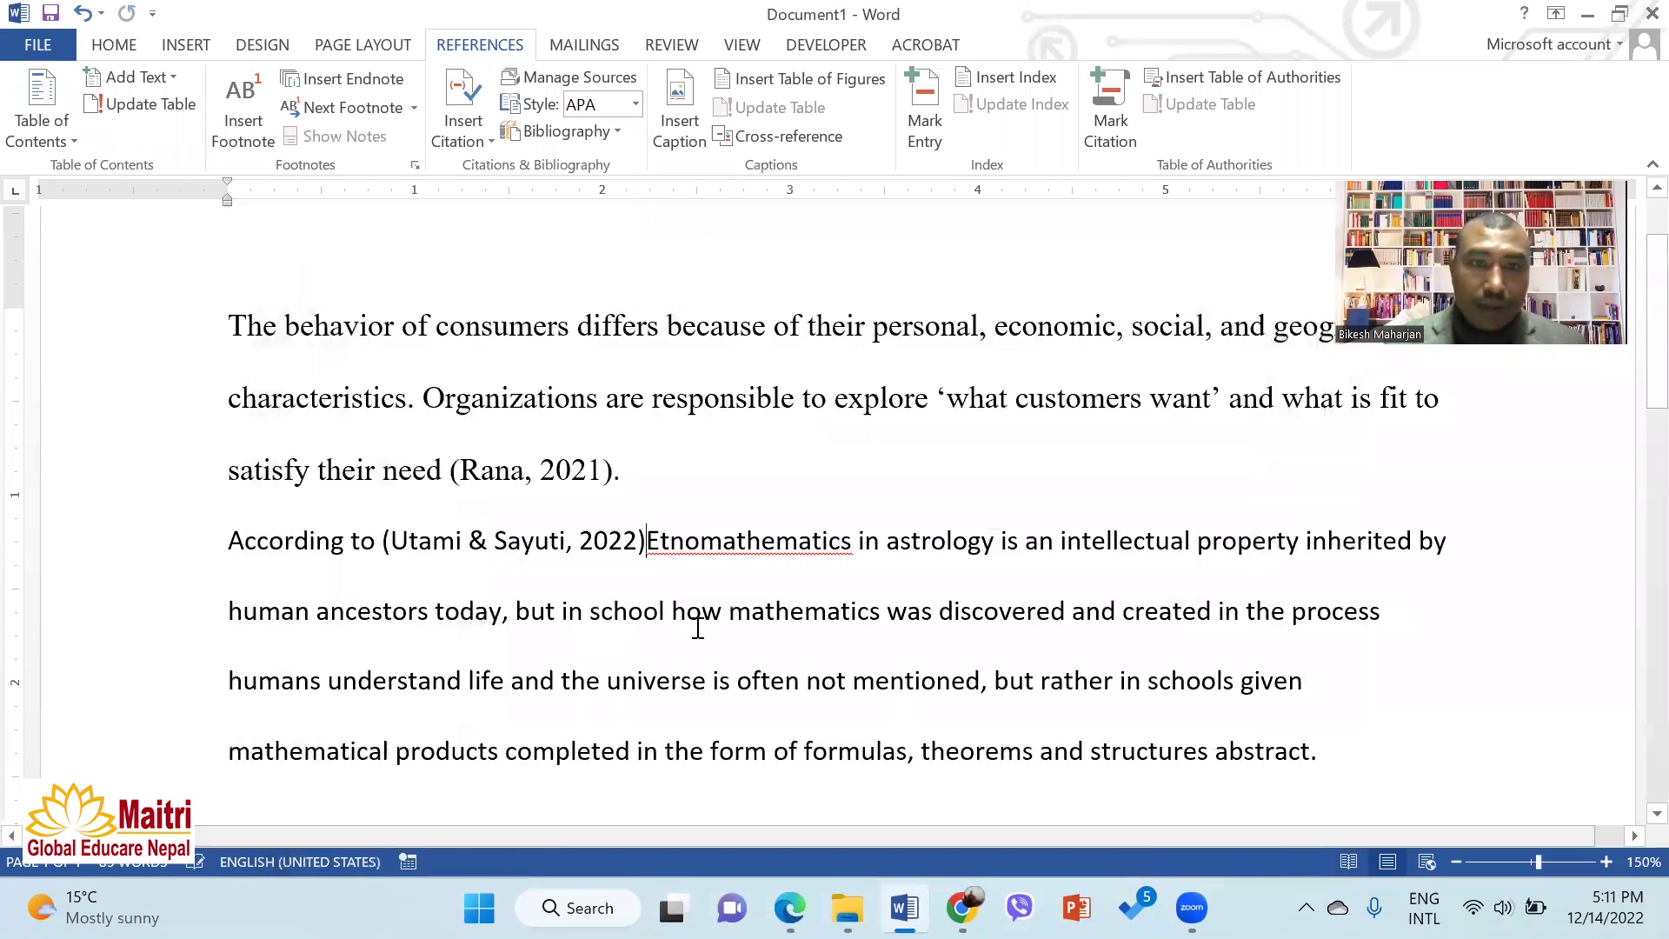
- Convert the inserted citation to static text
{"action": "left_click", "coordinate": [432, 541]}
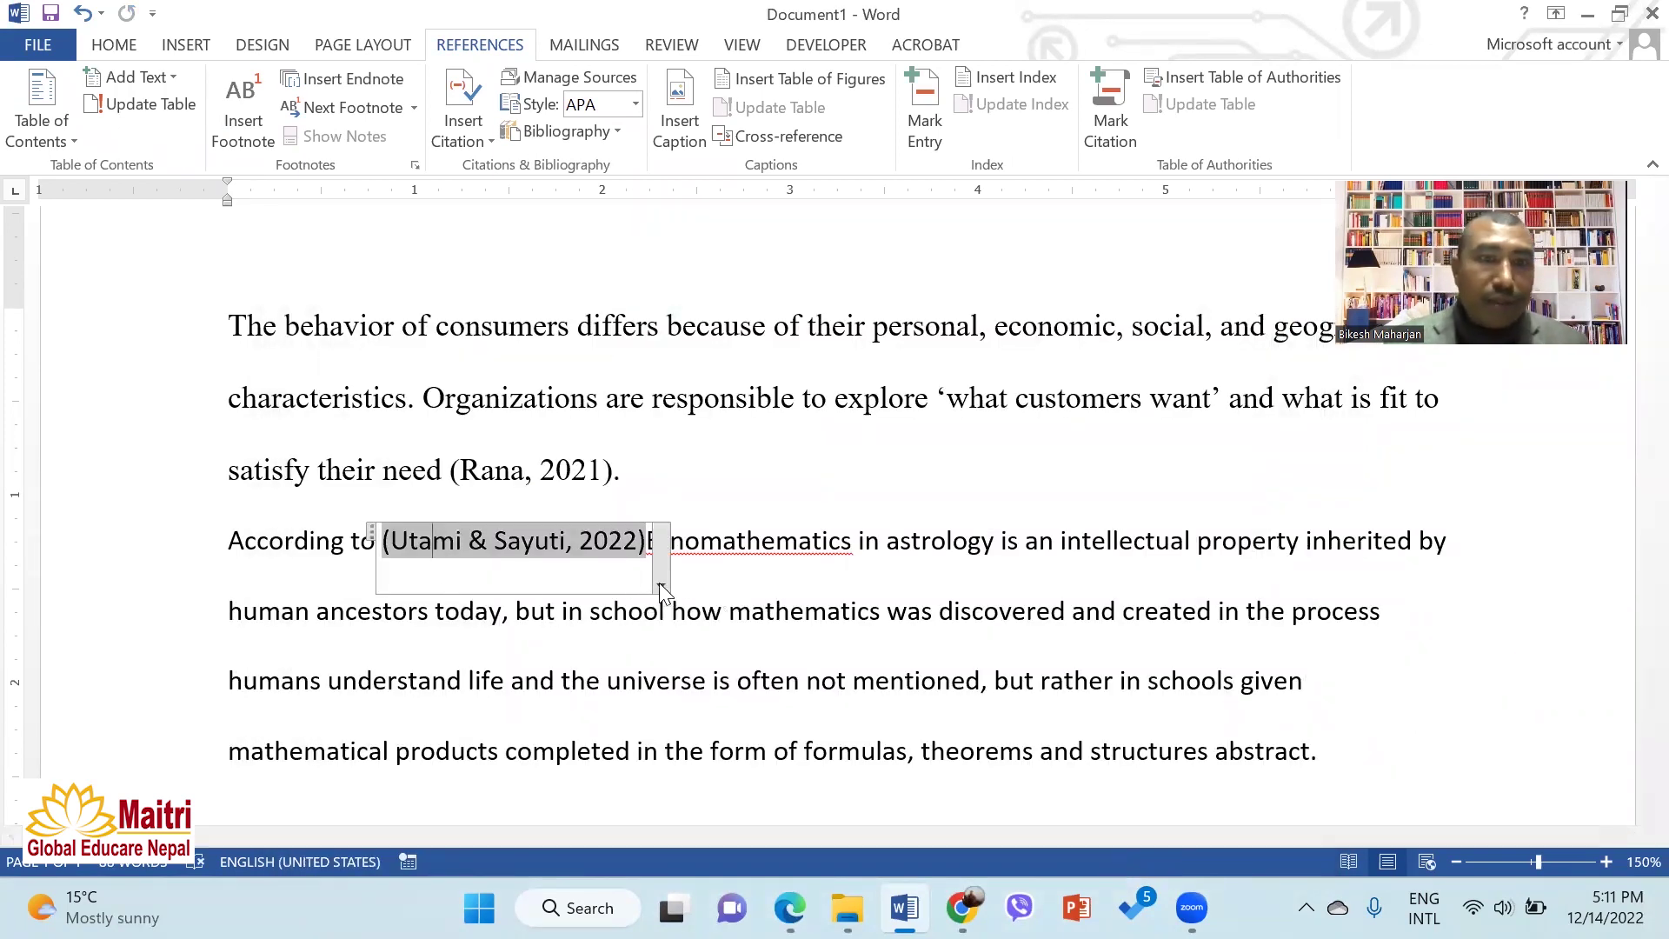
{"action": "left_click", "coordinate": [659, 584]}
{"action": "left_click", "coordinate": [556, 676]}
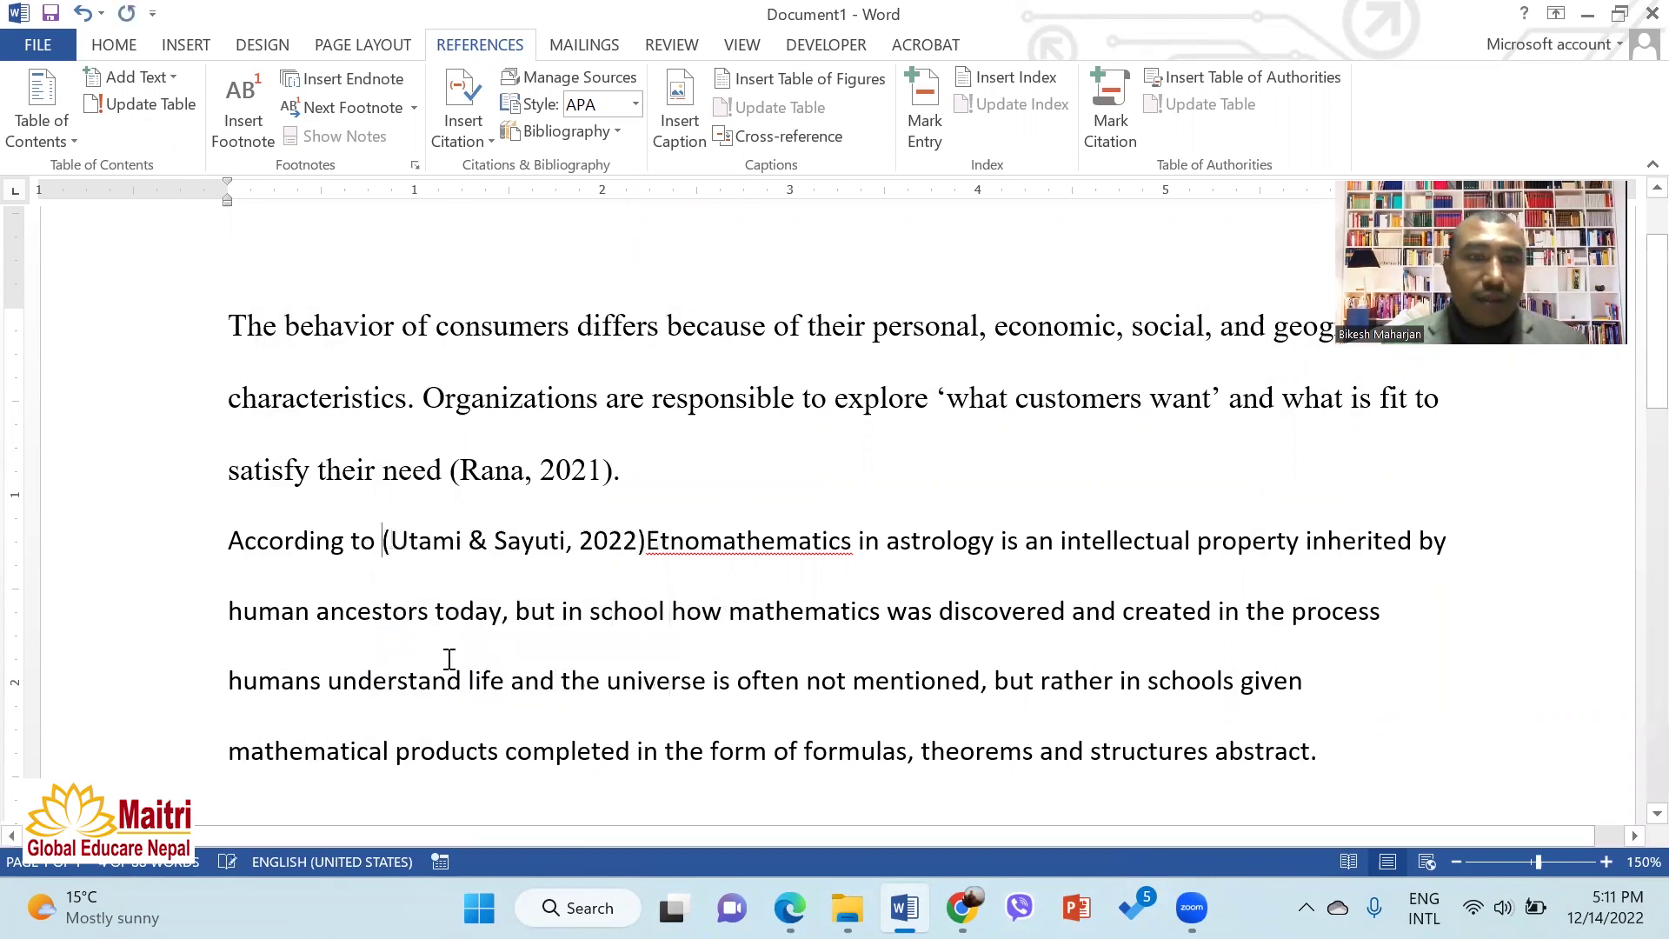
- Reword it as a narrative citation with (2022) in parentheses, a comma, and lowercase 'etnomathematics'
{"action": "key", "text": "Delete"}
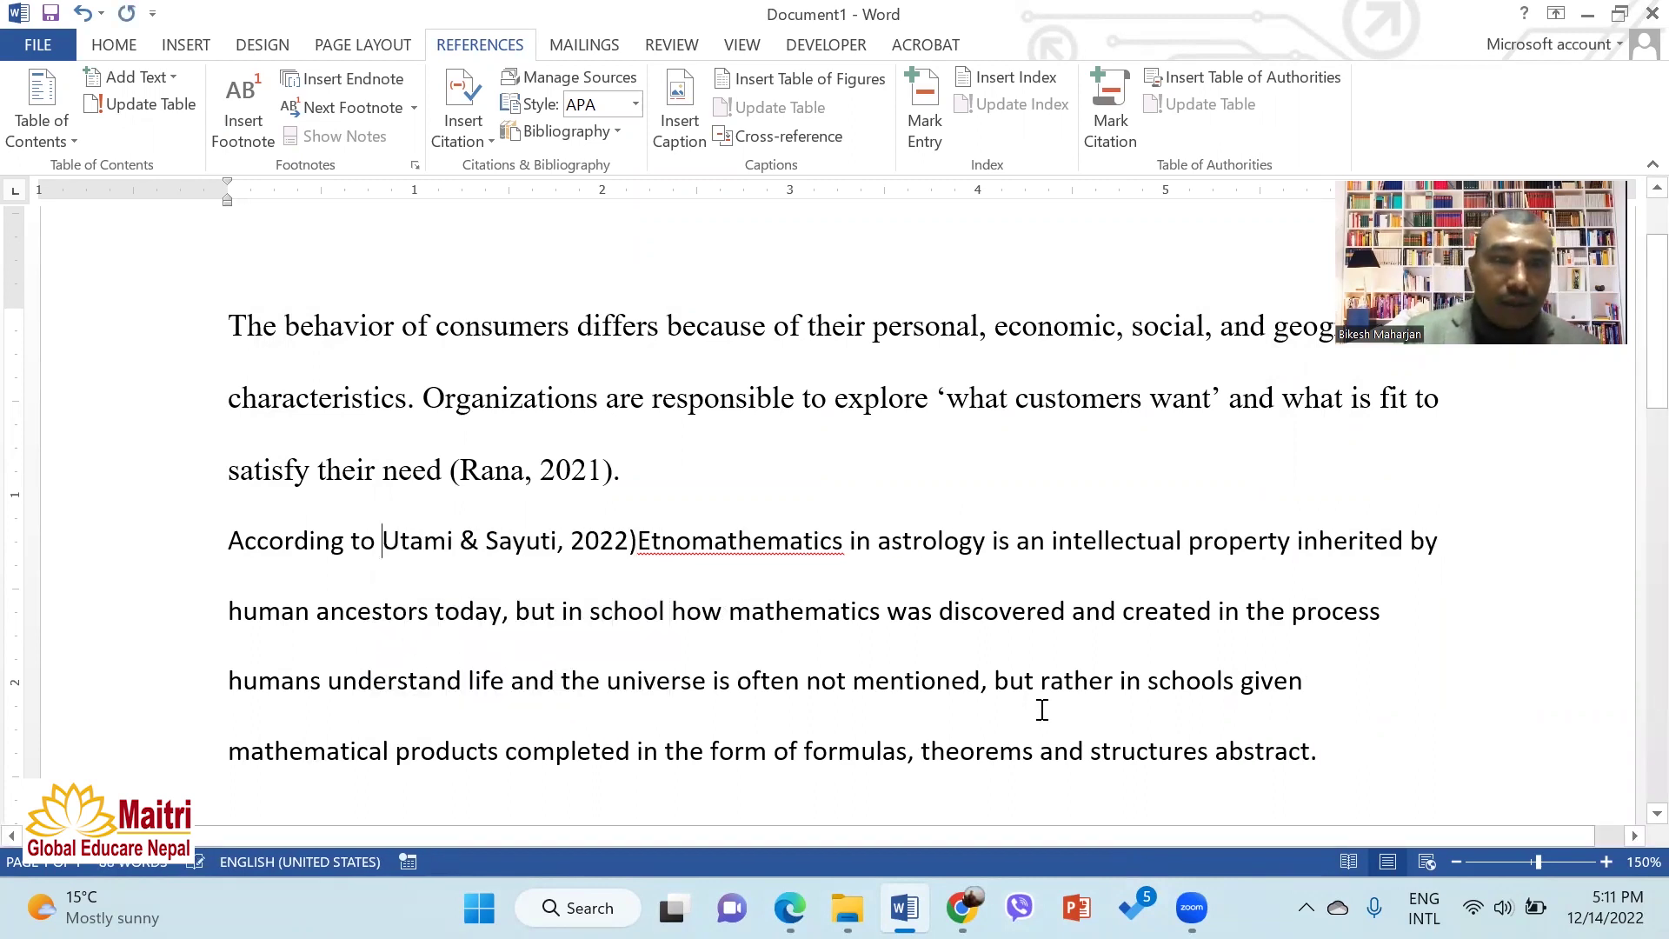
{"action": "key", "text": "Right"}
{"action": "key", "text": "Right"}
{"action": "key", "text": "Right"}
{"action": "key", "text": "Right"}
{"action": "key", "text": "BackSpace"}
{"action": "key", "text": "Right"}
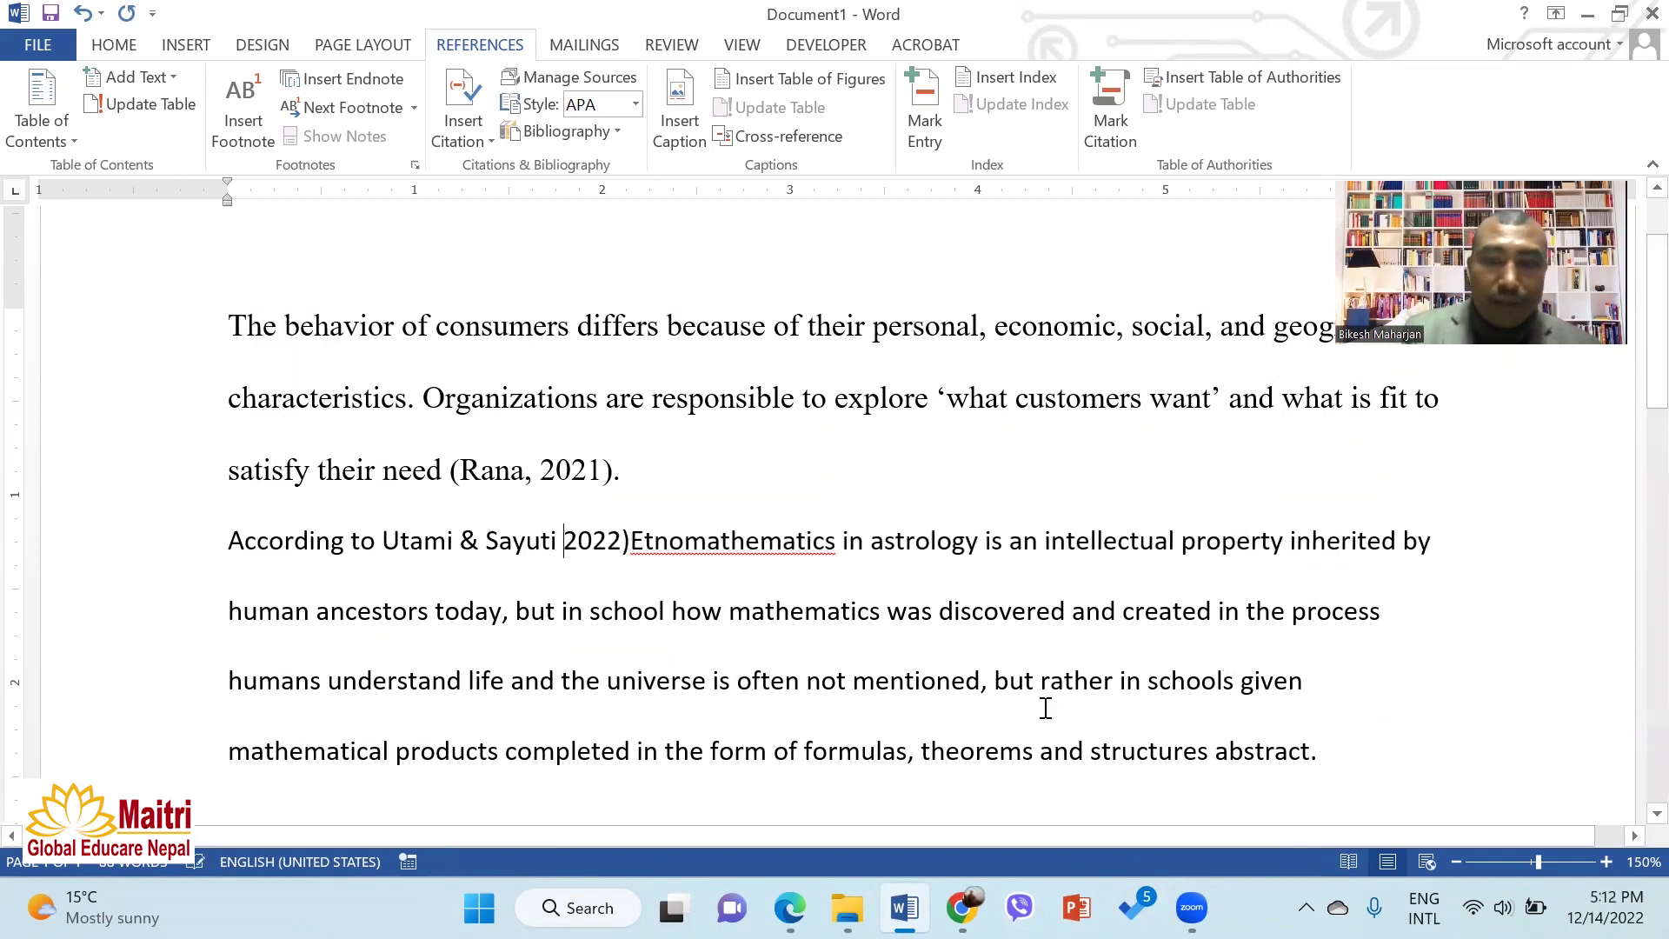
{"action": "type", "text": "("}
{"action": "key", "text": "Right"}
{"action": "key", "text": "Right"}
{"action": "key", "text": "Right"}
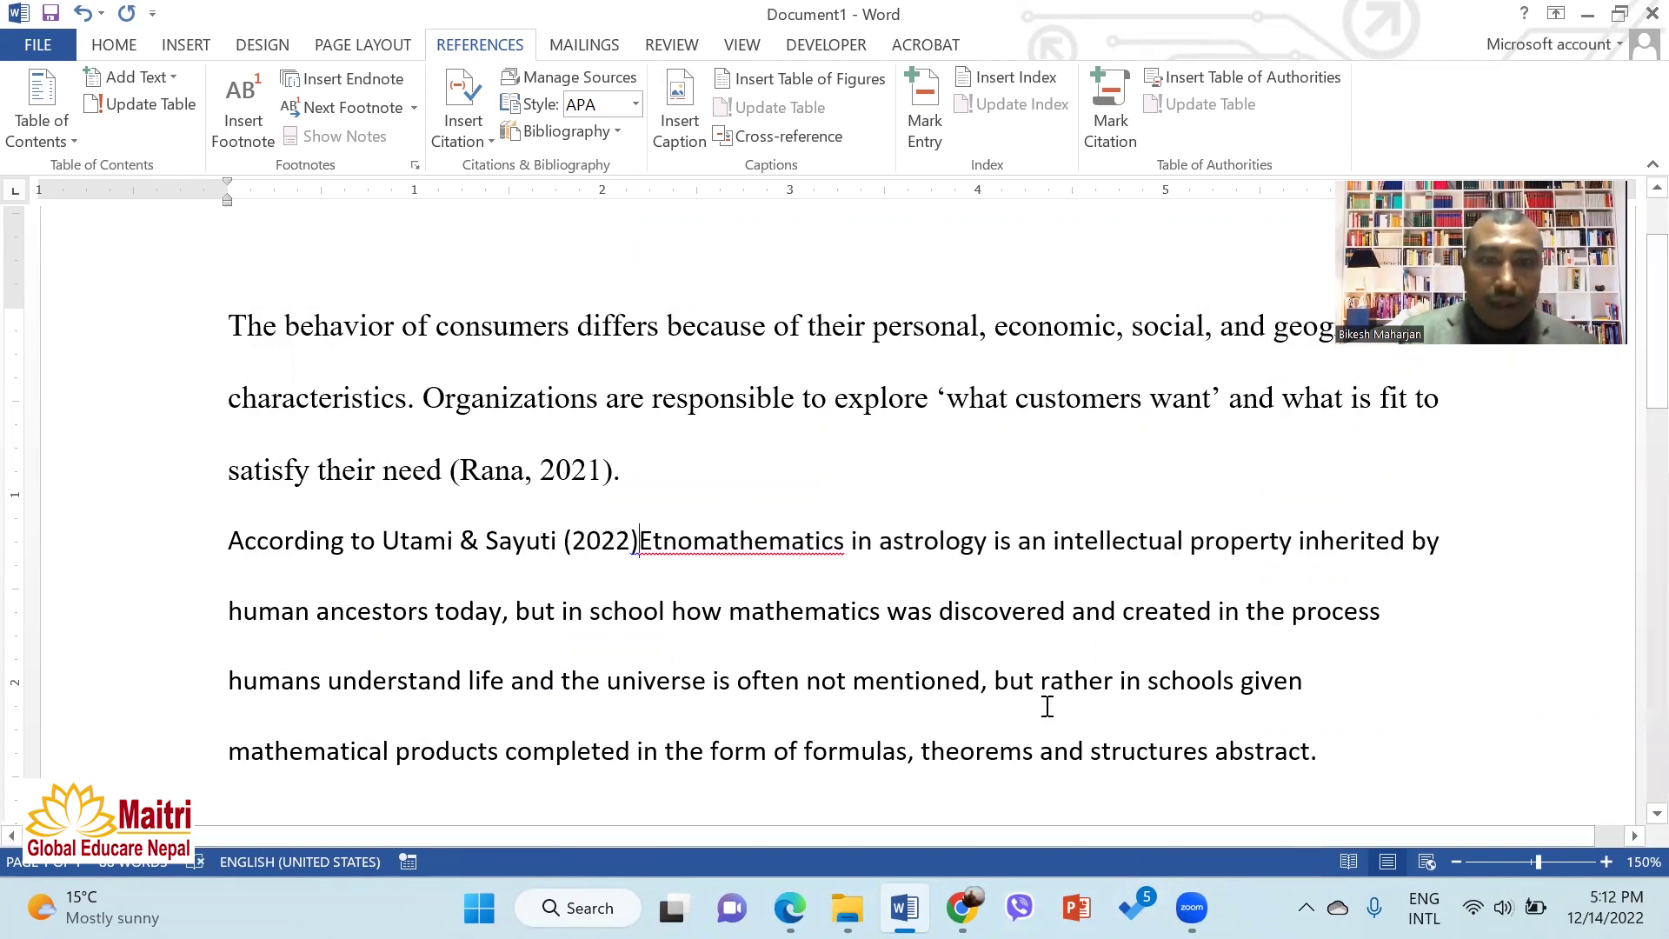
{"action": "type", "text": ","}
{"action": "key", "text": "Delete"}
{"action": "type", "text": "e"}
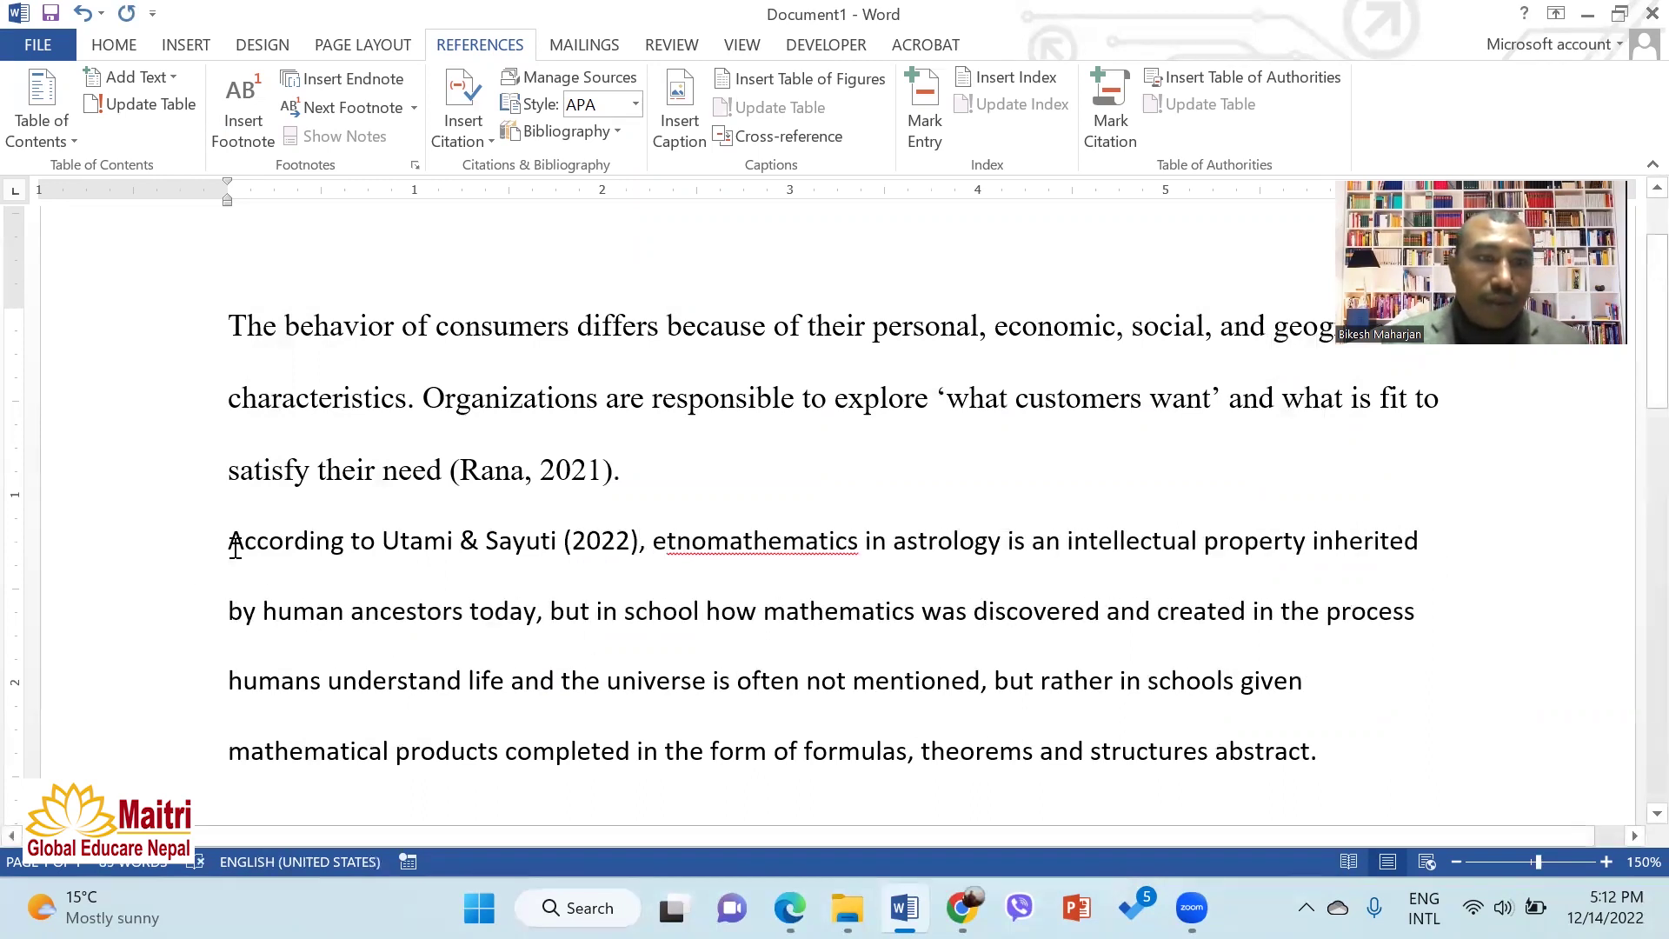
{"action": "left_click_drag", "start_coordinate": [233, 541], "coordinate": [1334, 746]}
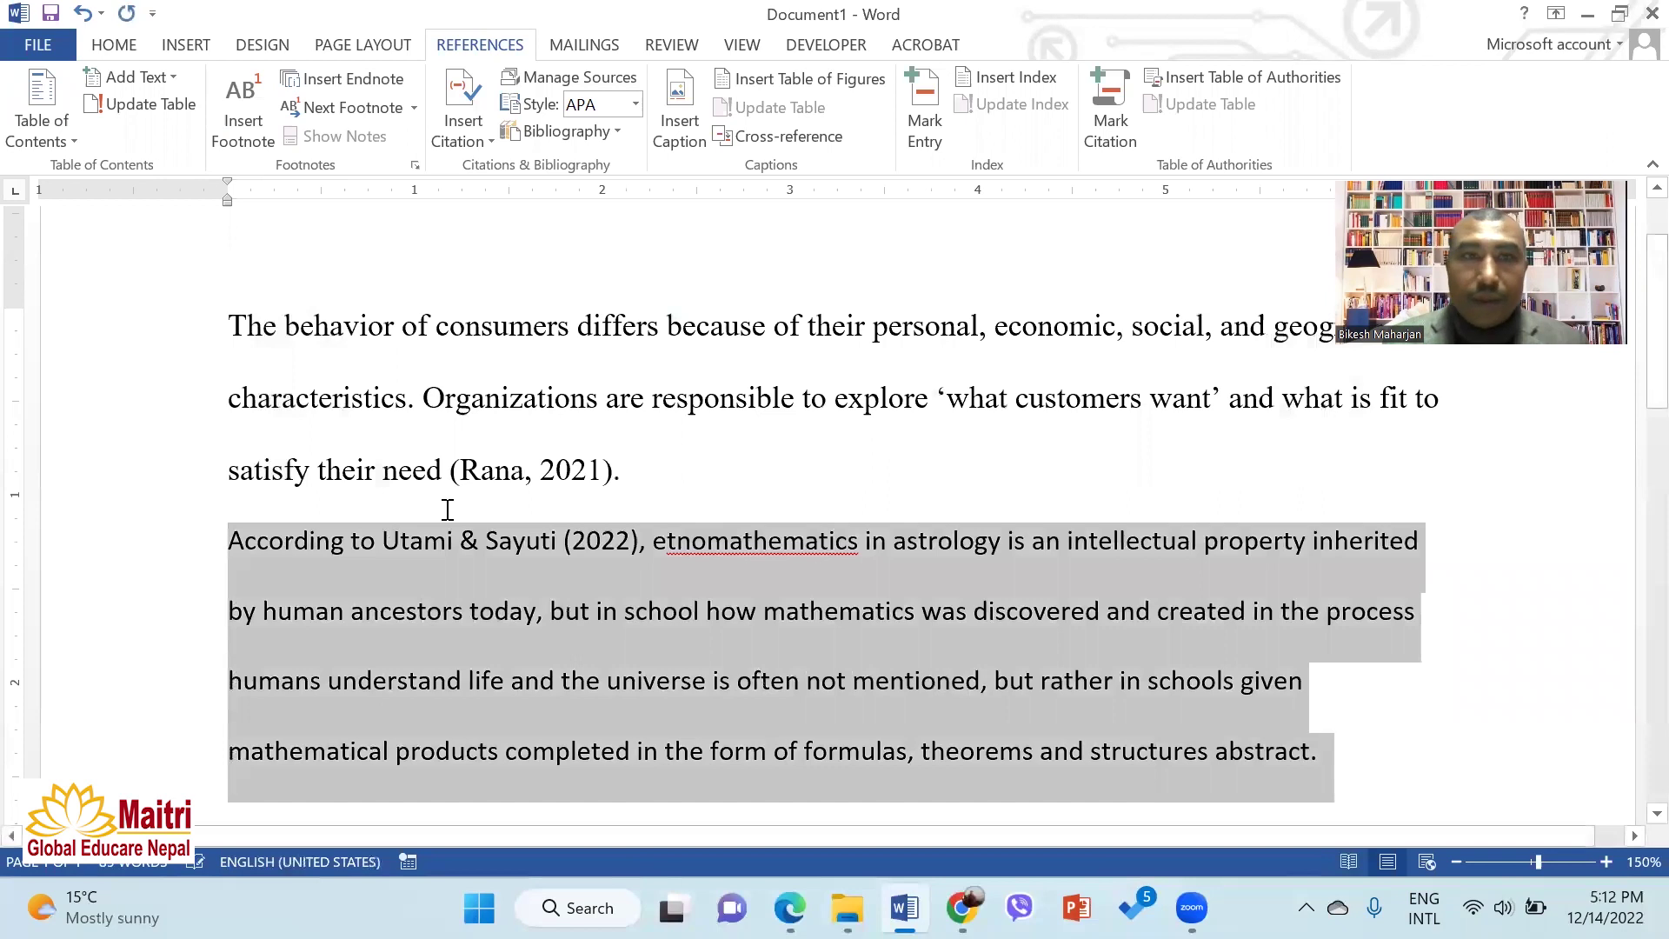
- Modify the Normal style's font to Times New Roman, 12 pt
{"action": "left_click", "coordinate": [114, 46]}
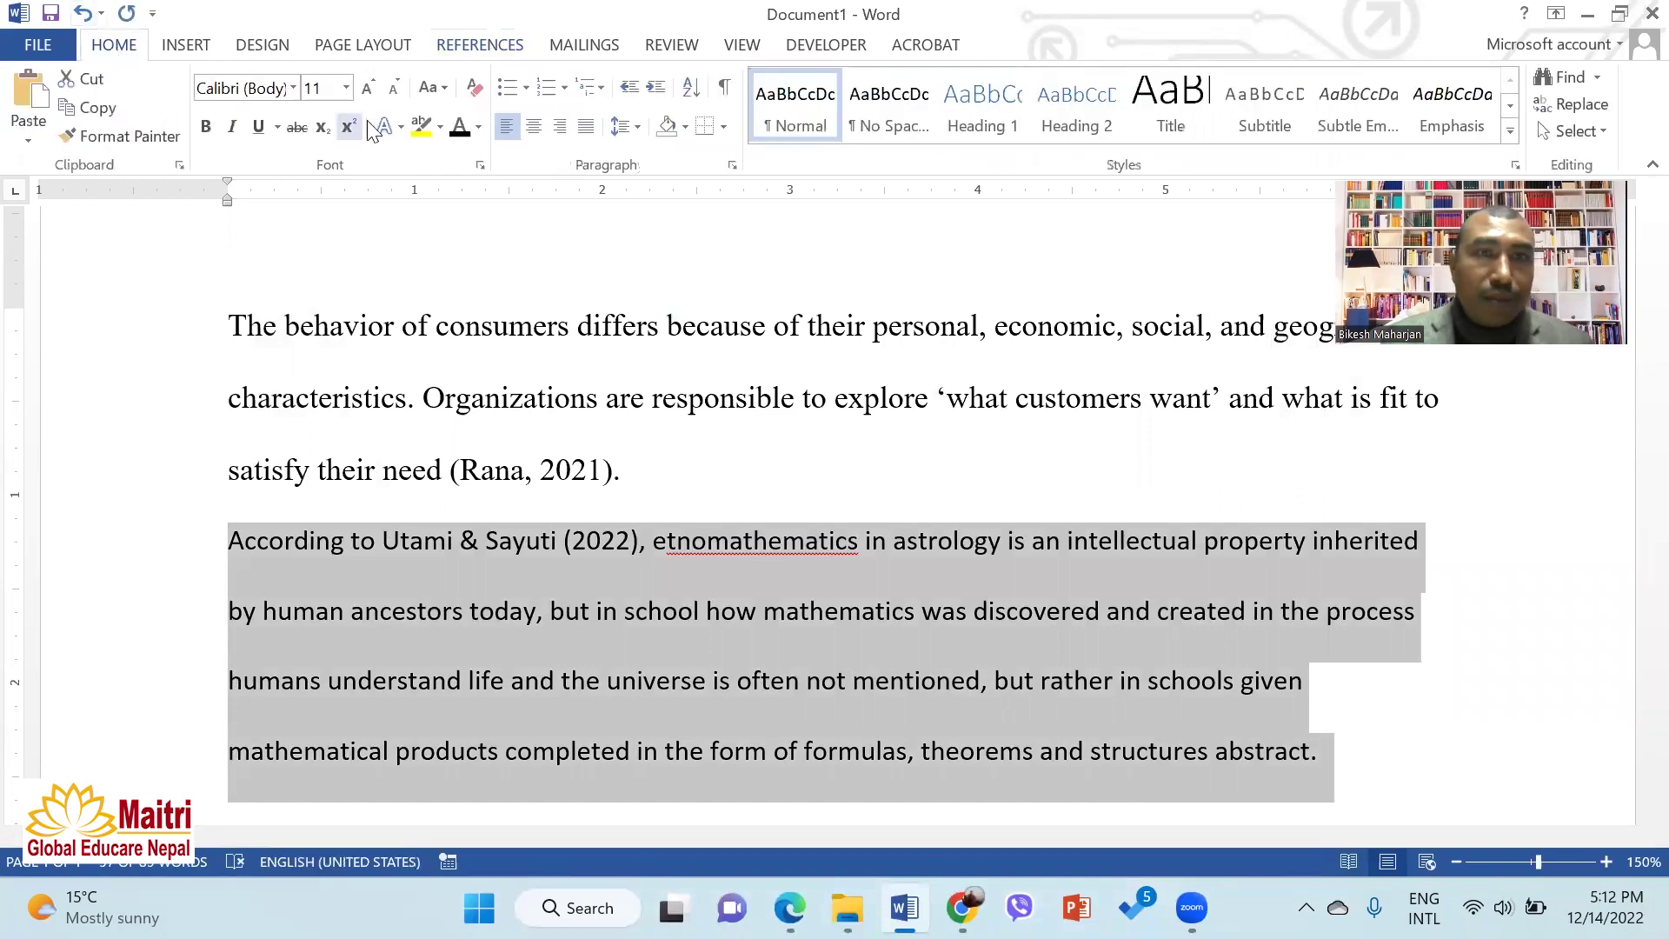
{"action": "right_click", "coordinate": [785, 126]}
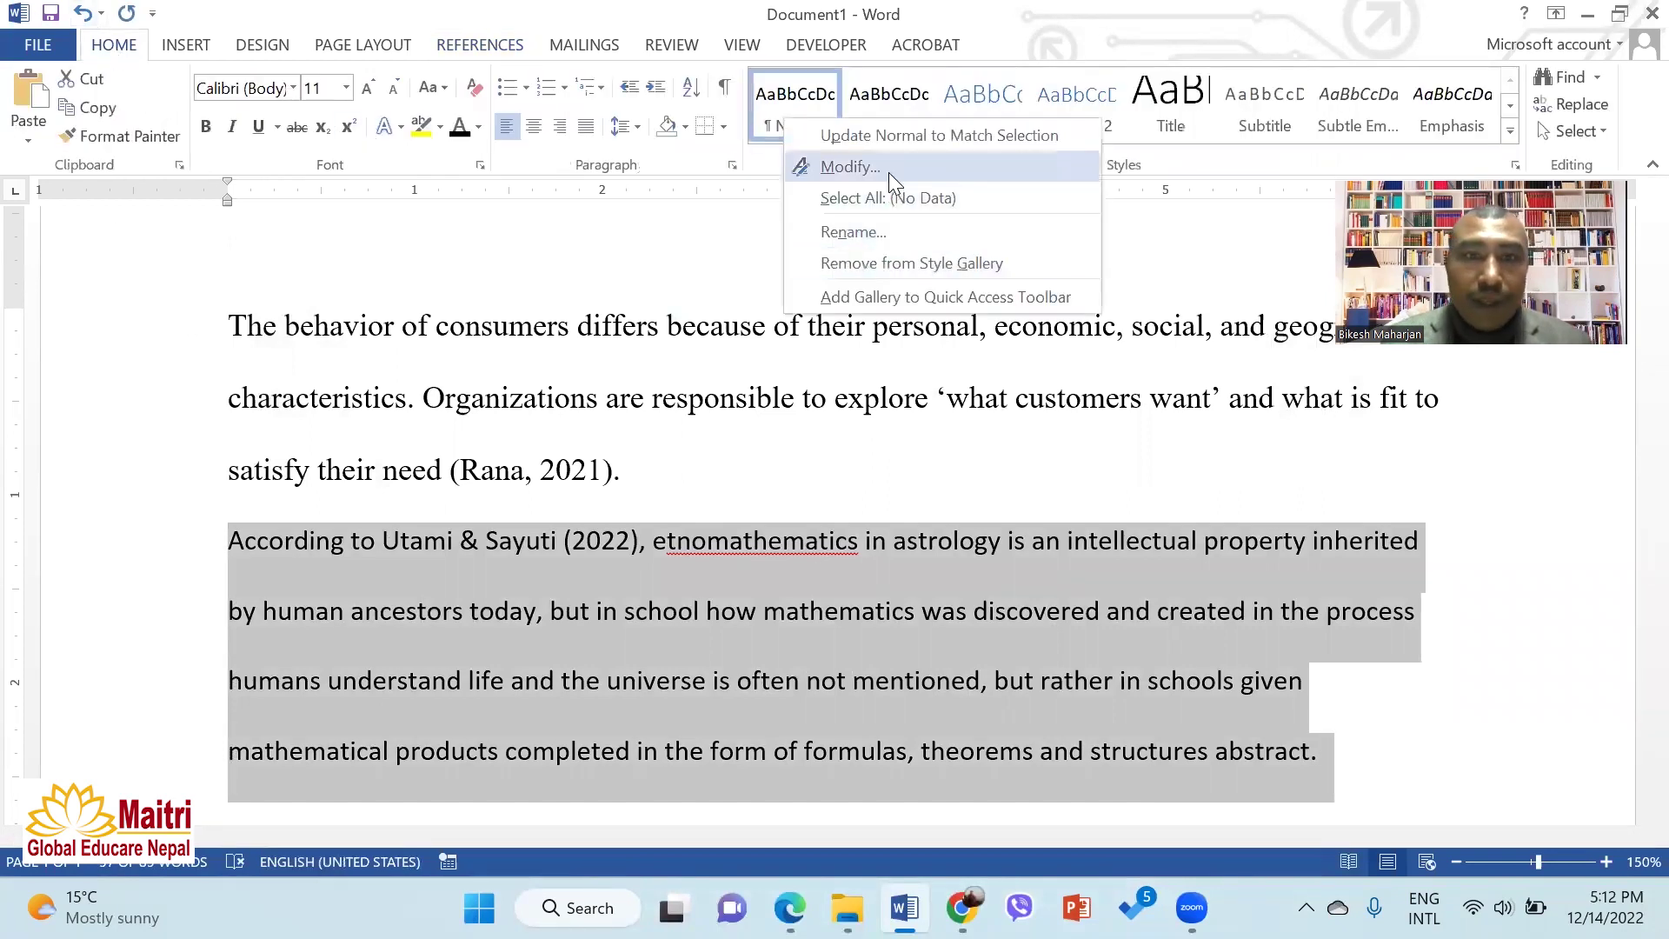
{"action": "left_click", "coordinate": [850, 167]}
{"action": "left_click", "coordinate": [627, 306]}
{"action": "type", "text": "Times New Roman"}
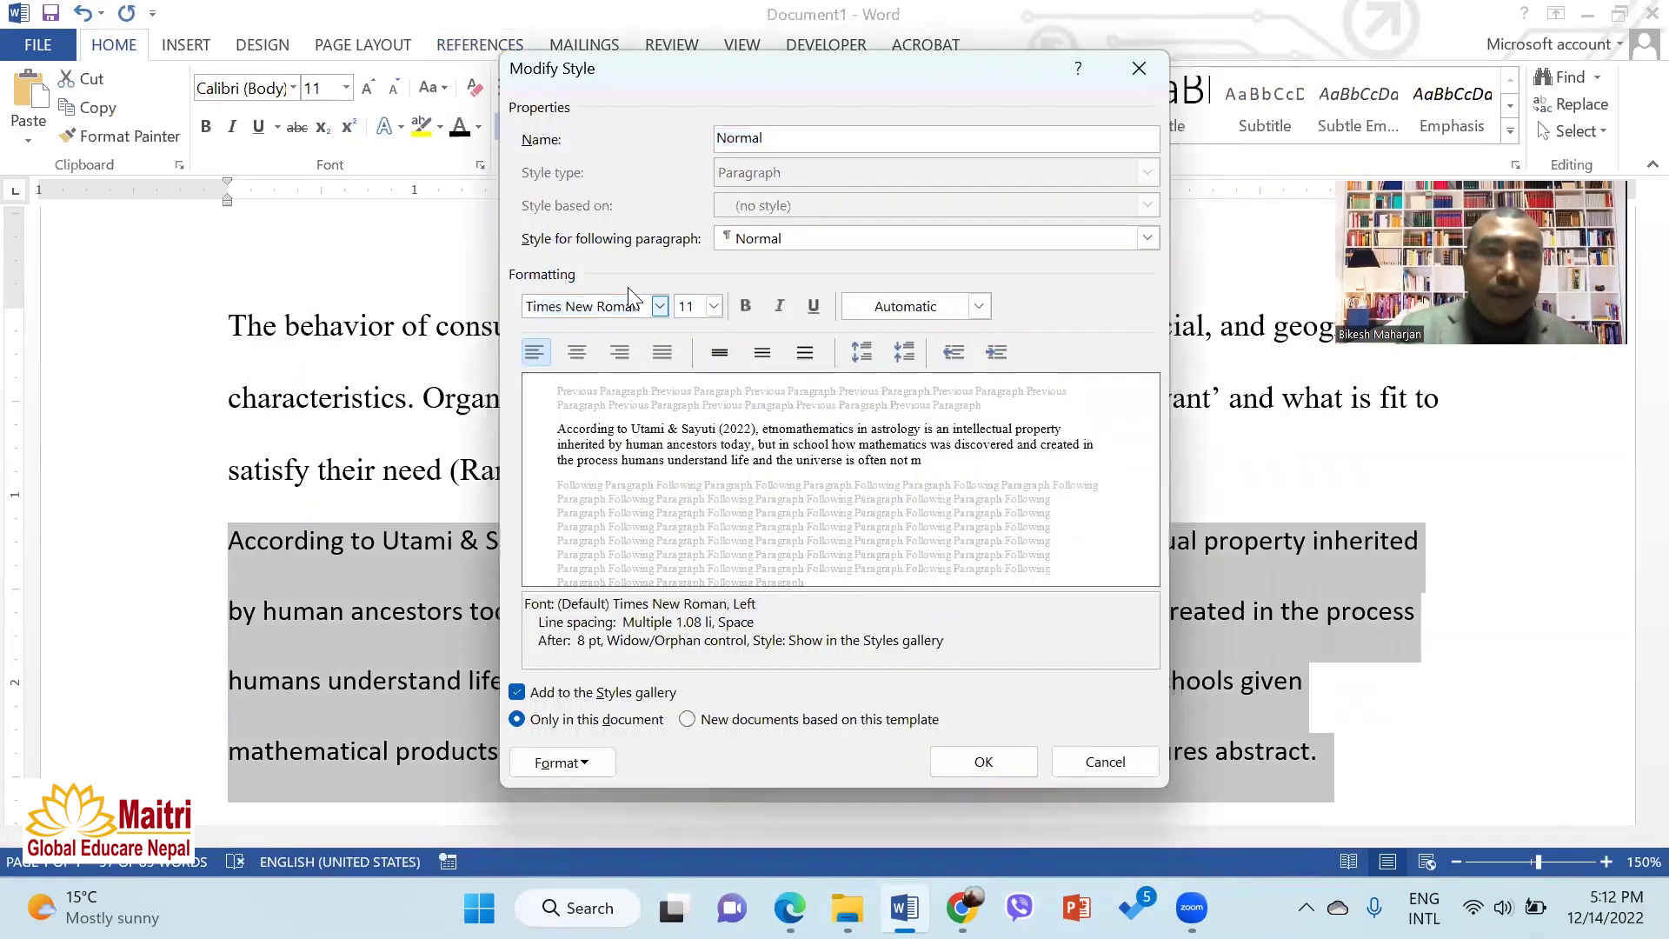
{"action": "double_click", "coordinate": [687, 306]}
{"action": "type", "text": "12"}
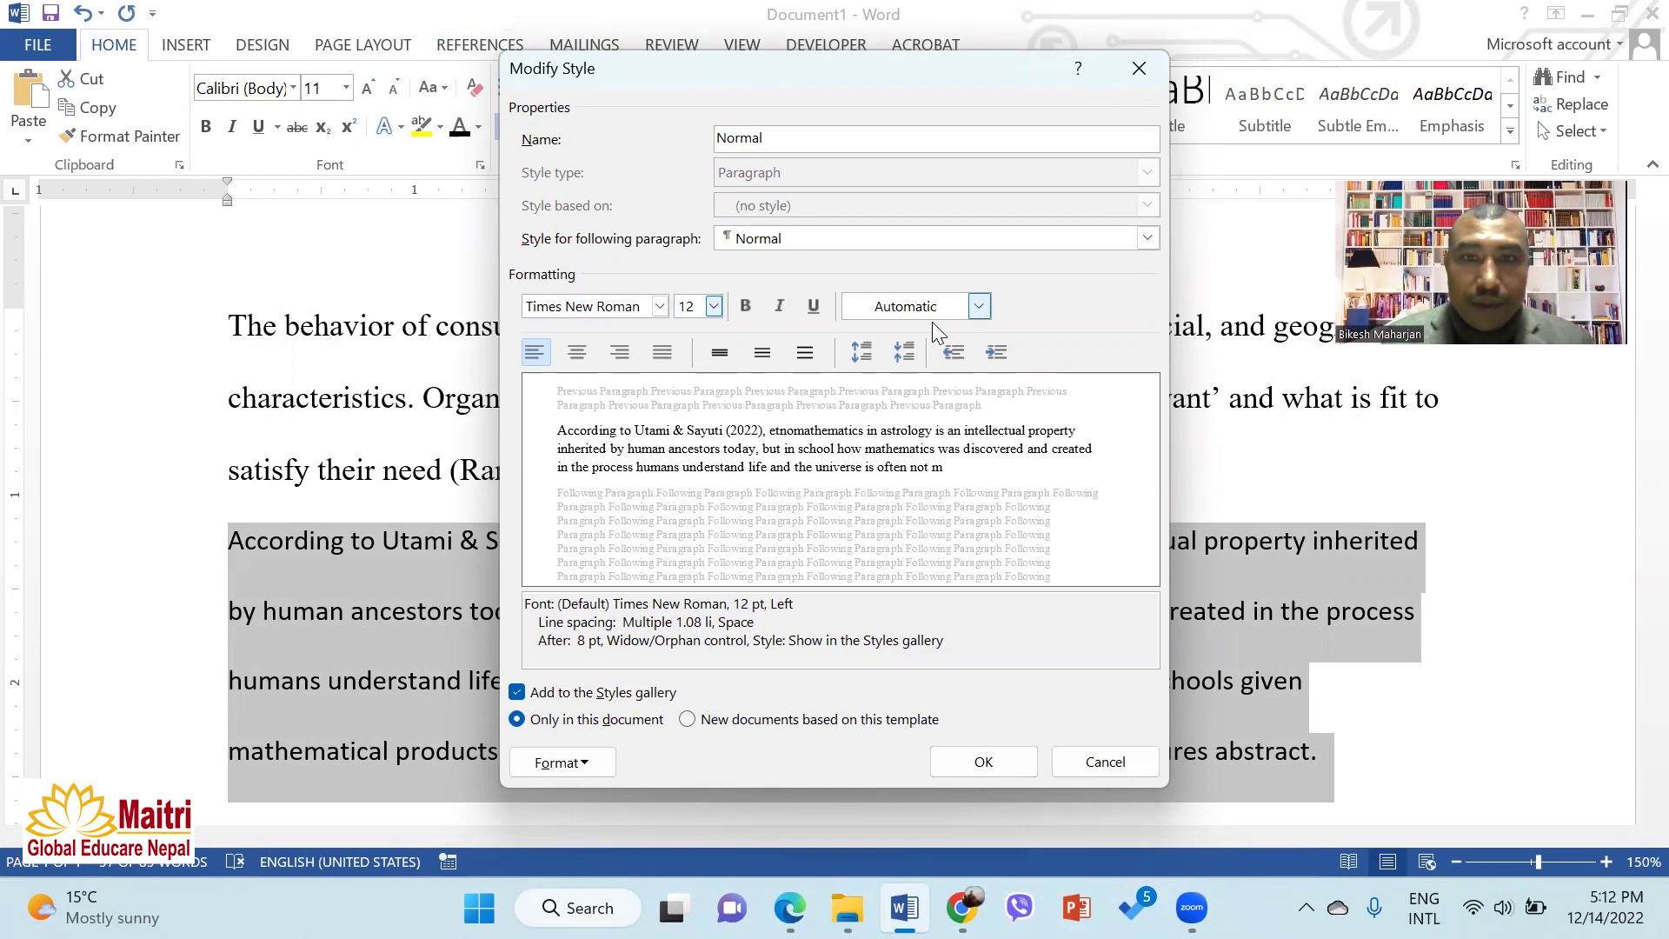
- Give the Normal style 0 pt space after and double line spacing, and apply it
{"action": "left_click", "coordinate": [561, 762]}
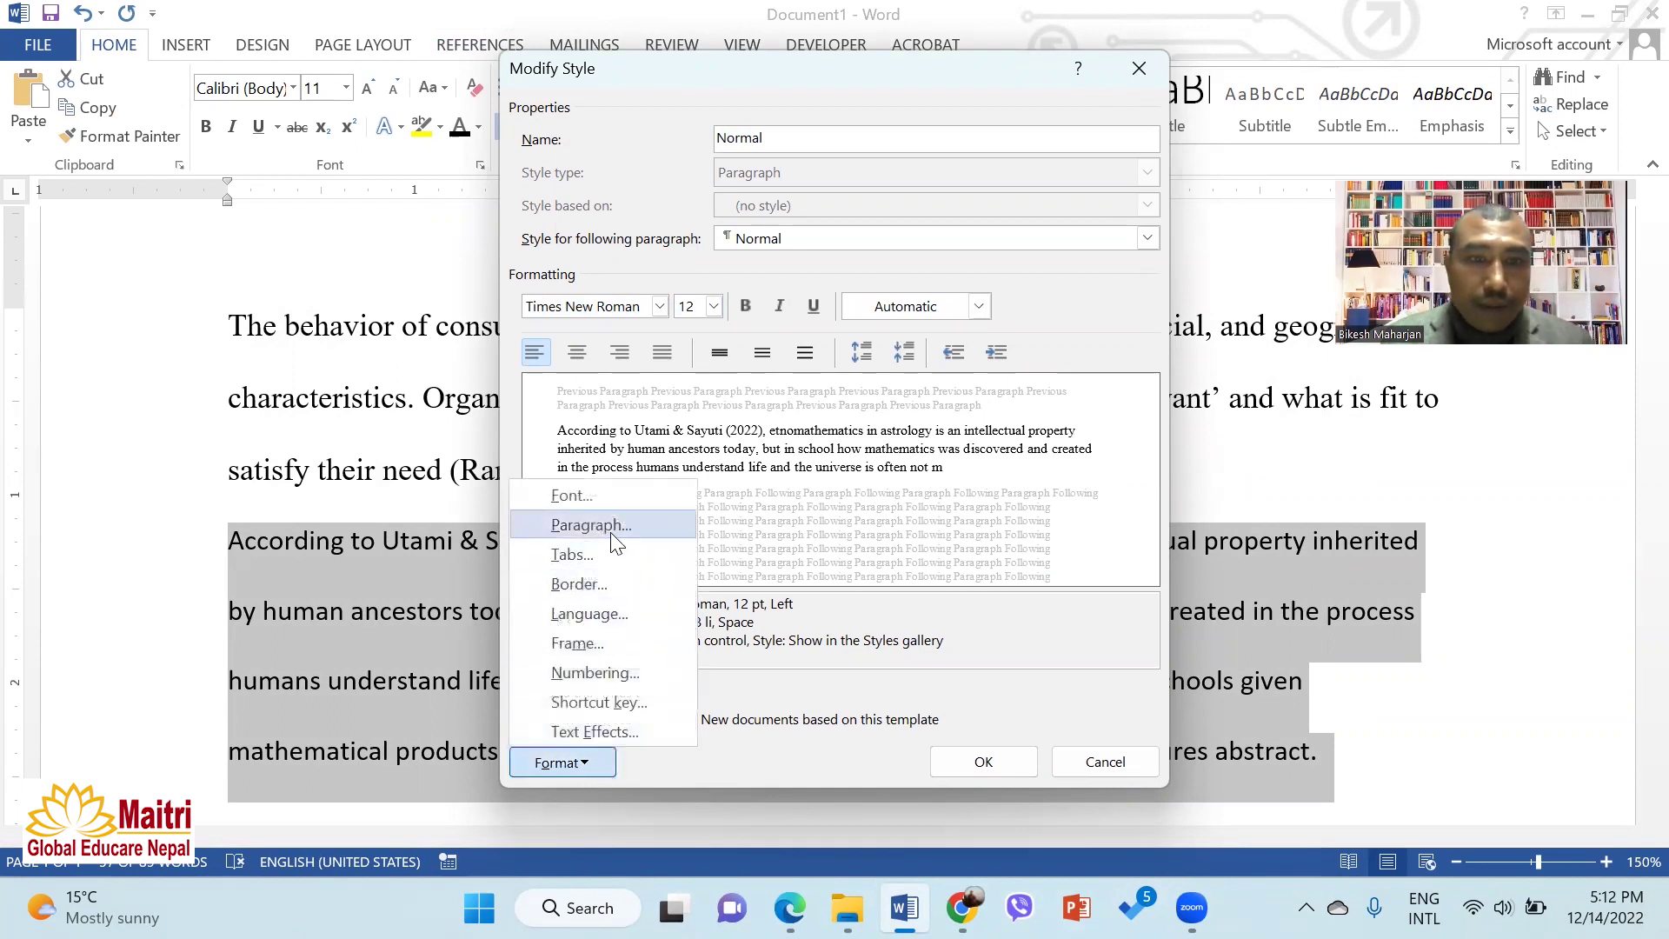
{"action": "left_click", "coordinate": [609, 524]}
{"action": "left_click", "coordinate": [750, 497]}
{"action": "left_click", "coordinate": [750, 497]}
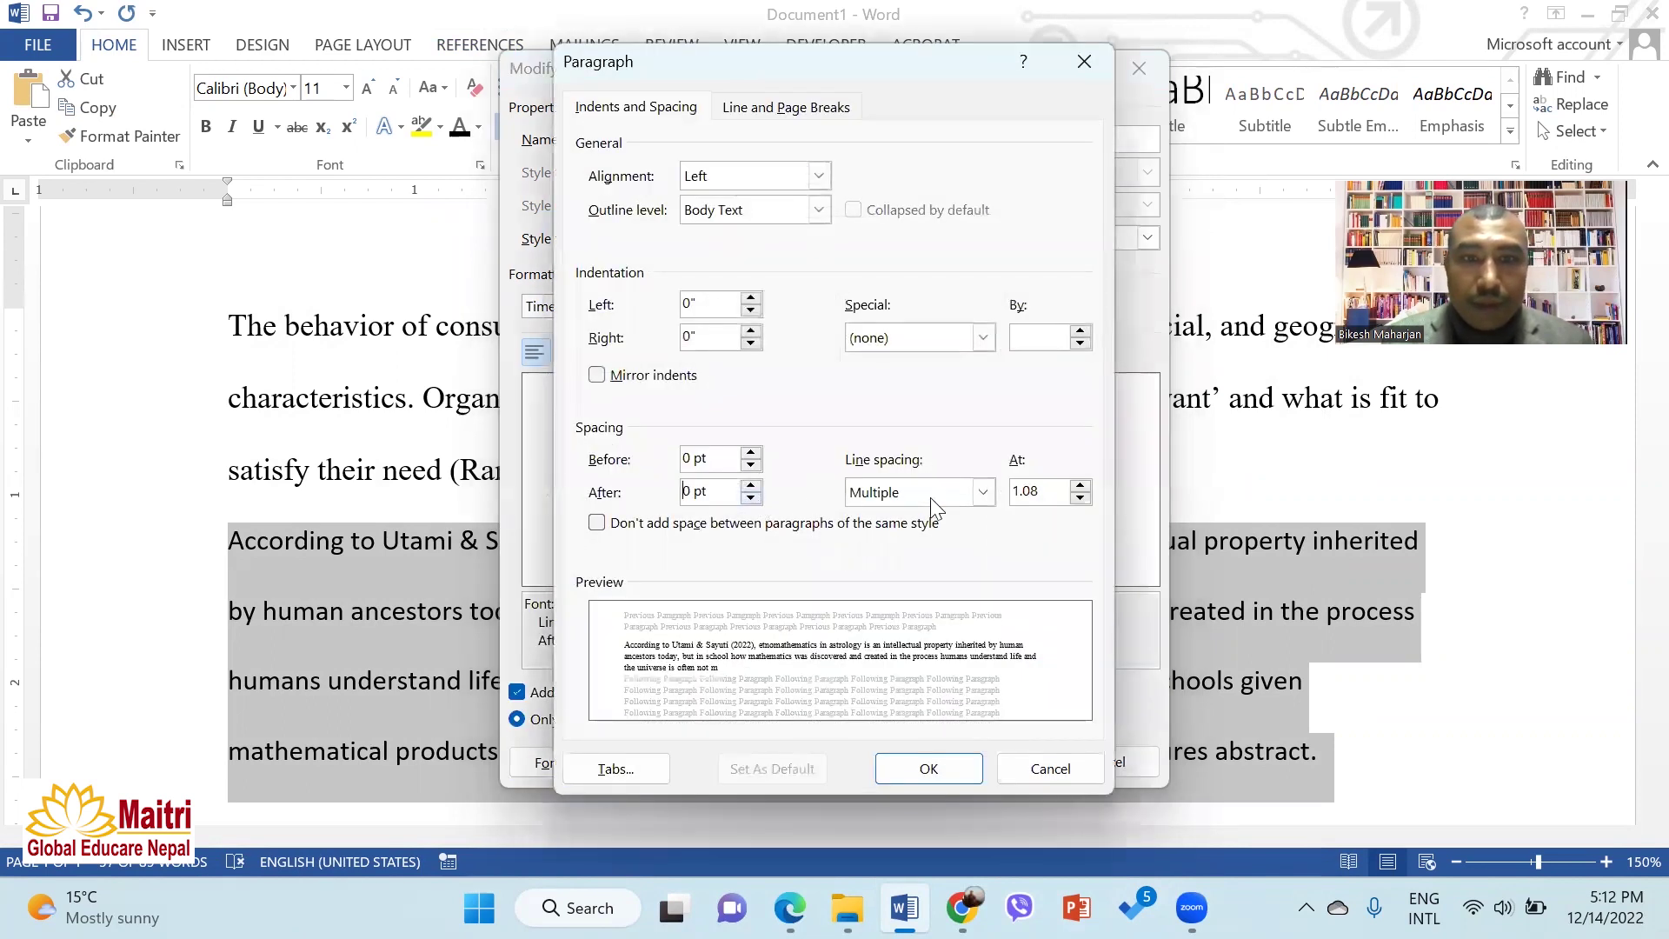
{"action": "left_click", "coordinate": [982, 492]}
{"action": "left_click", "coordinate": [925, 553]}
{"action": "left_click", "coordinate": [951, 771]}
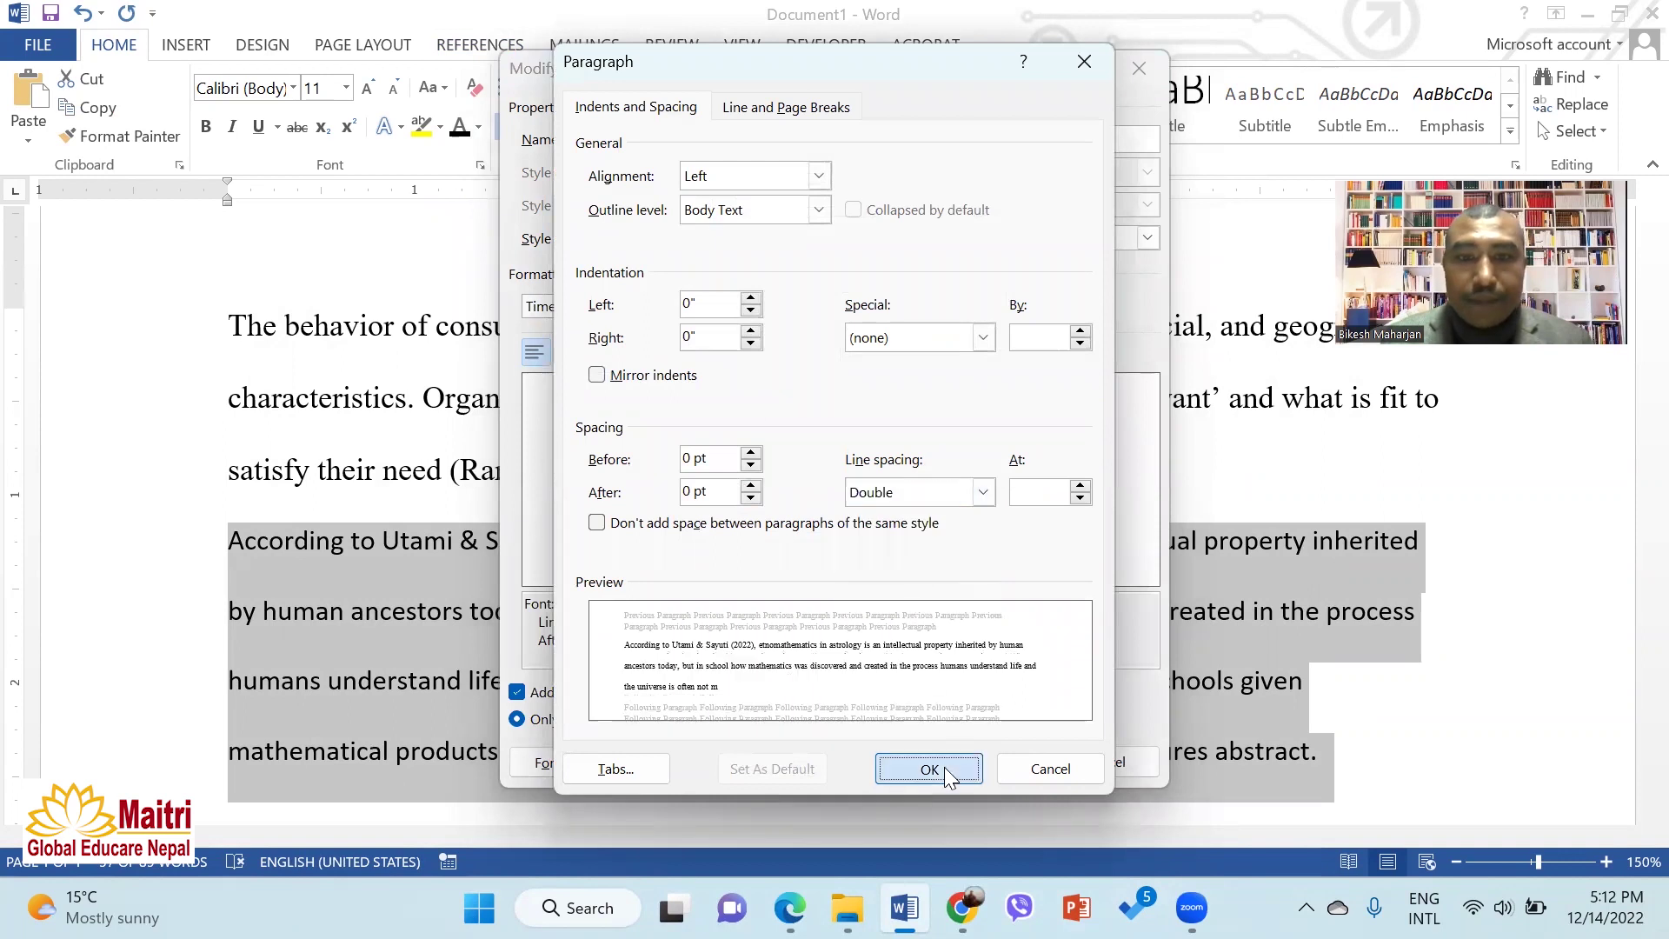
{"action": "left_click", "coordinate": [978, 759]}
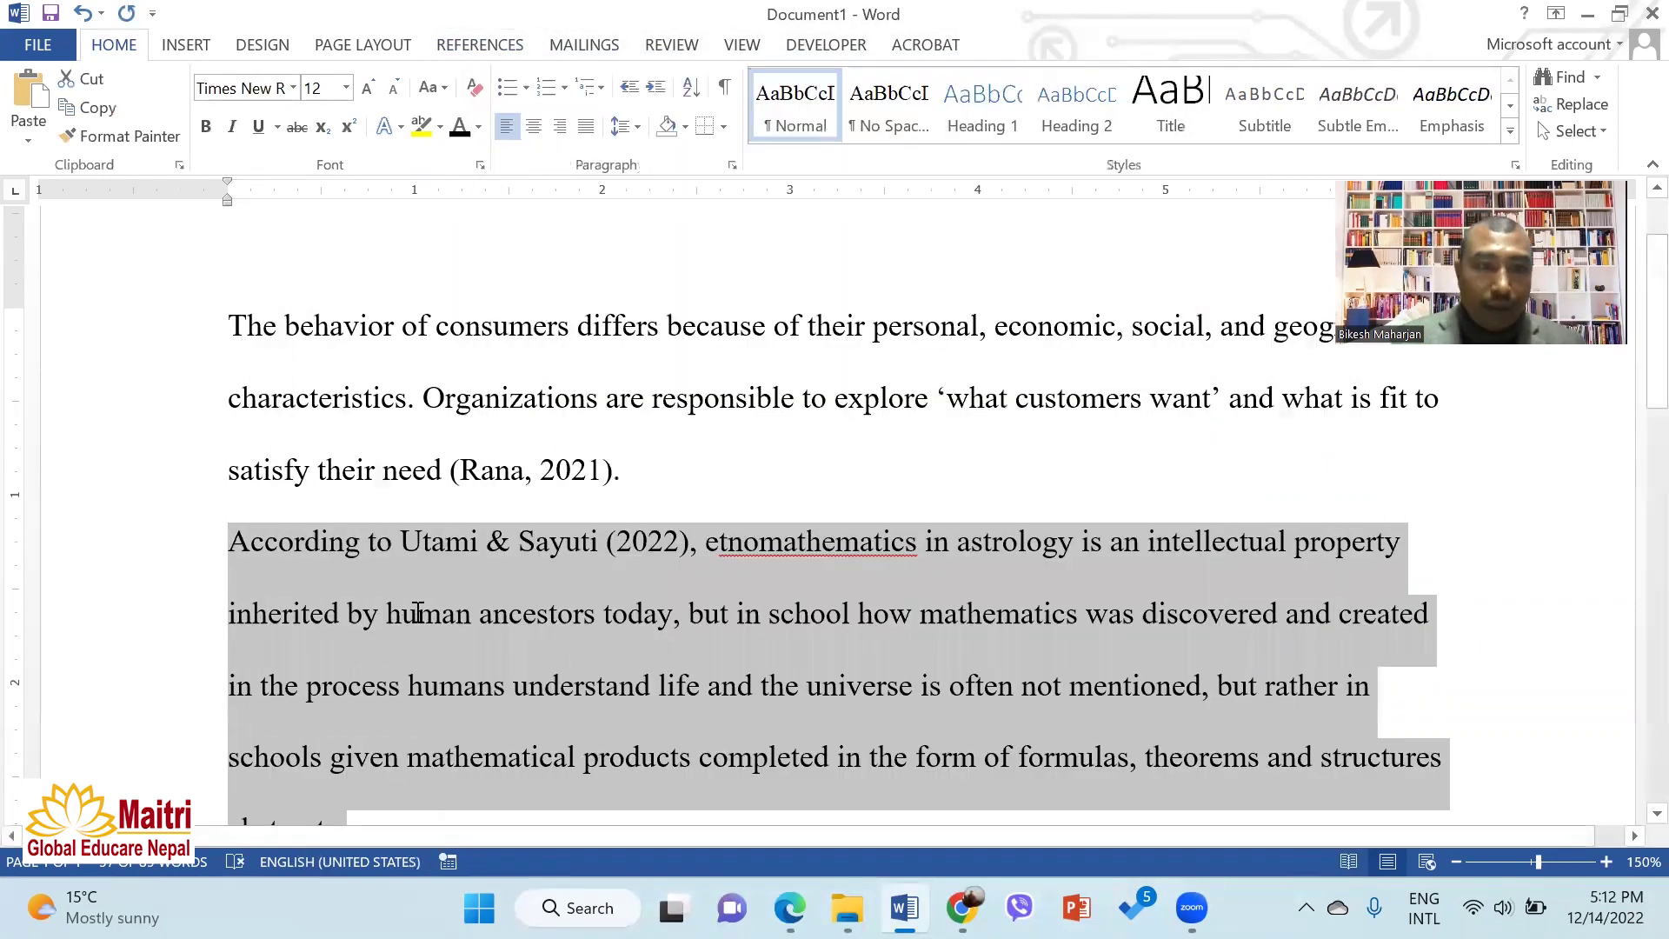
{"action": "left_click", "coordinate": [418, 614]}
{"action": "left_click", "coordinate": [237, 540]}
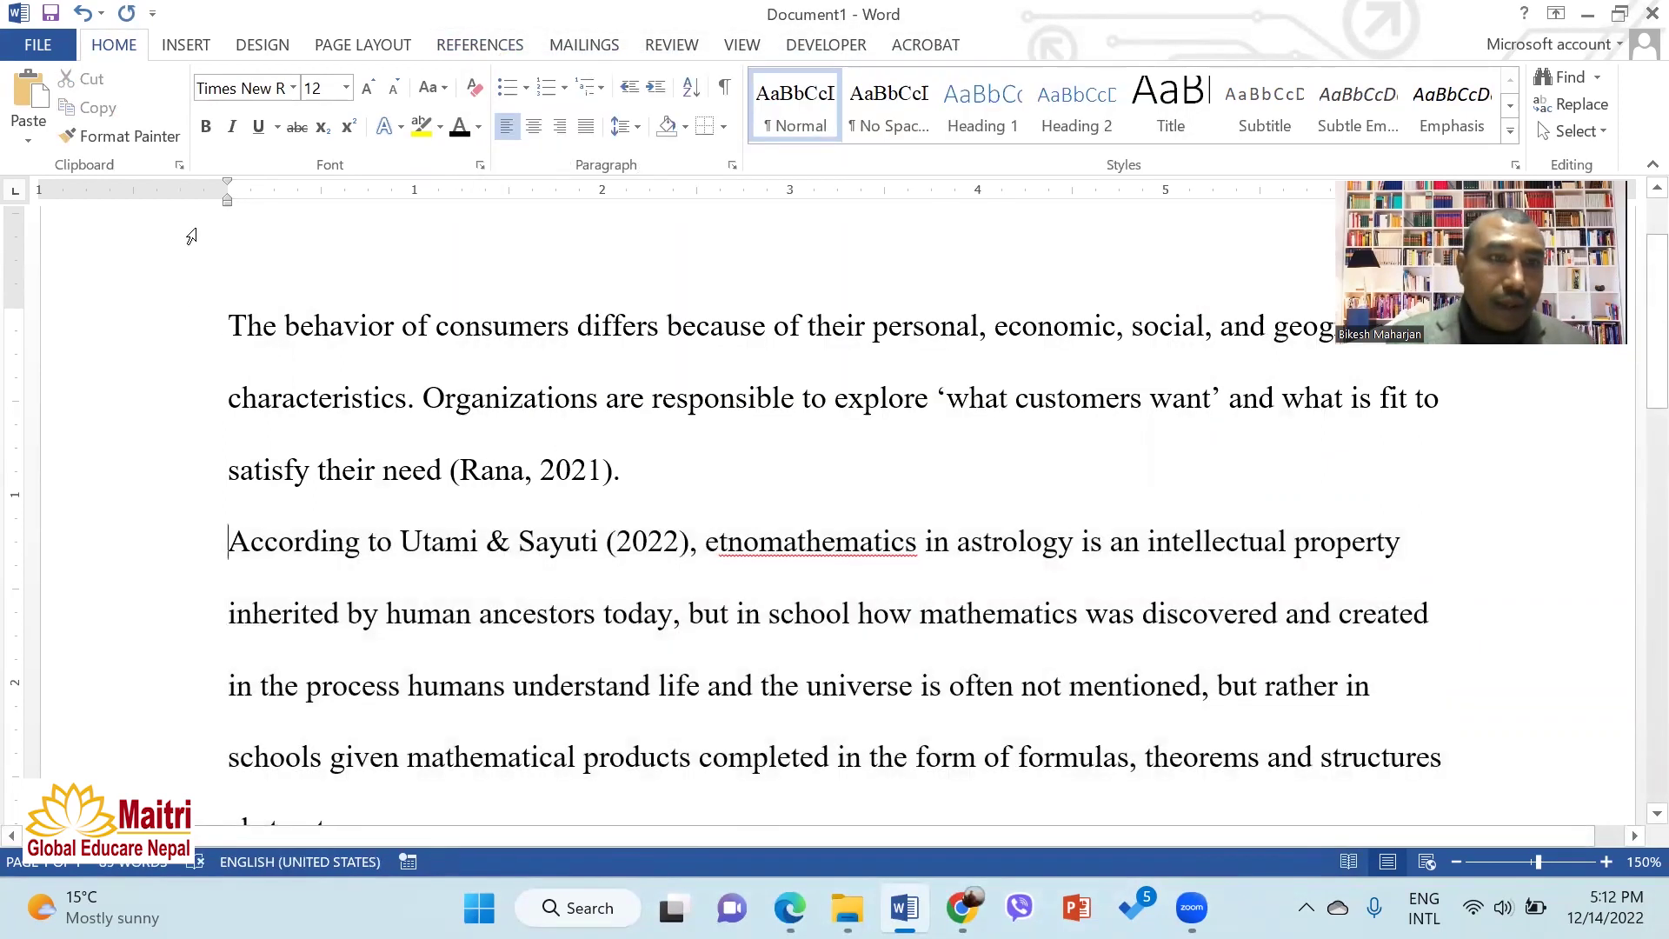
- Add a first-line indent to the 'According to' paragraph and the first paragraph
{"action": "left_click_drag", "start_coordinate": [229, 183], "coordinate": [321, 185]}
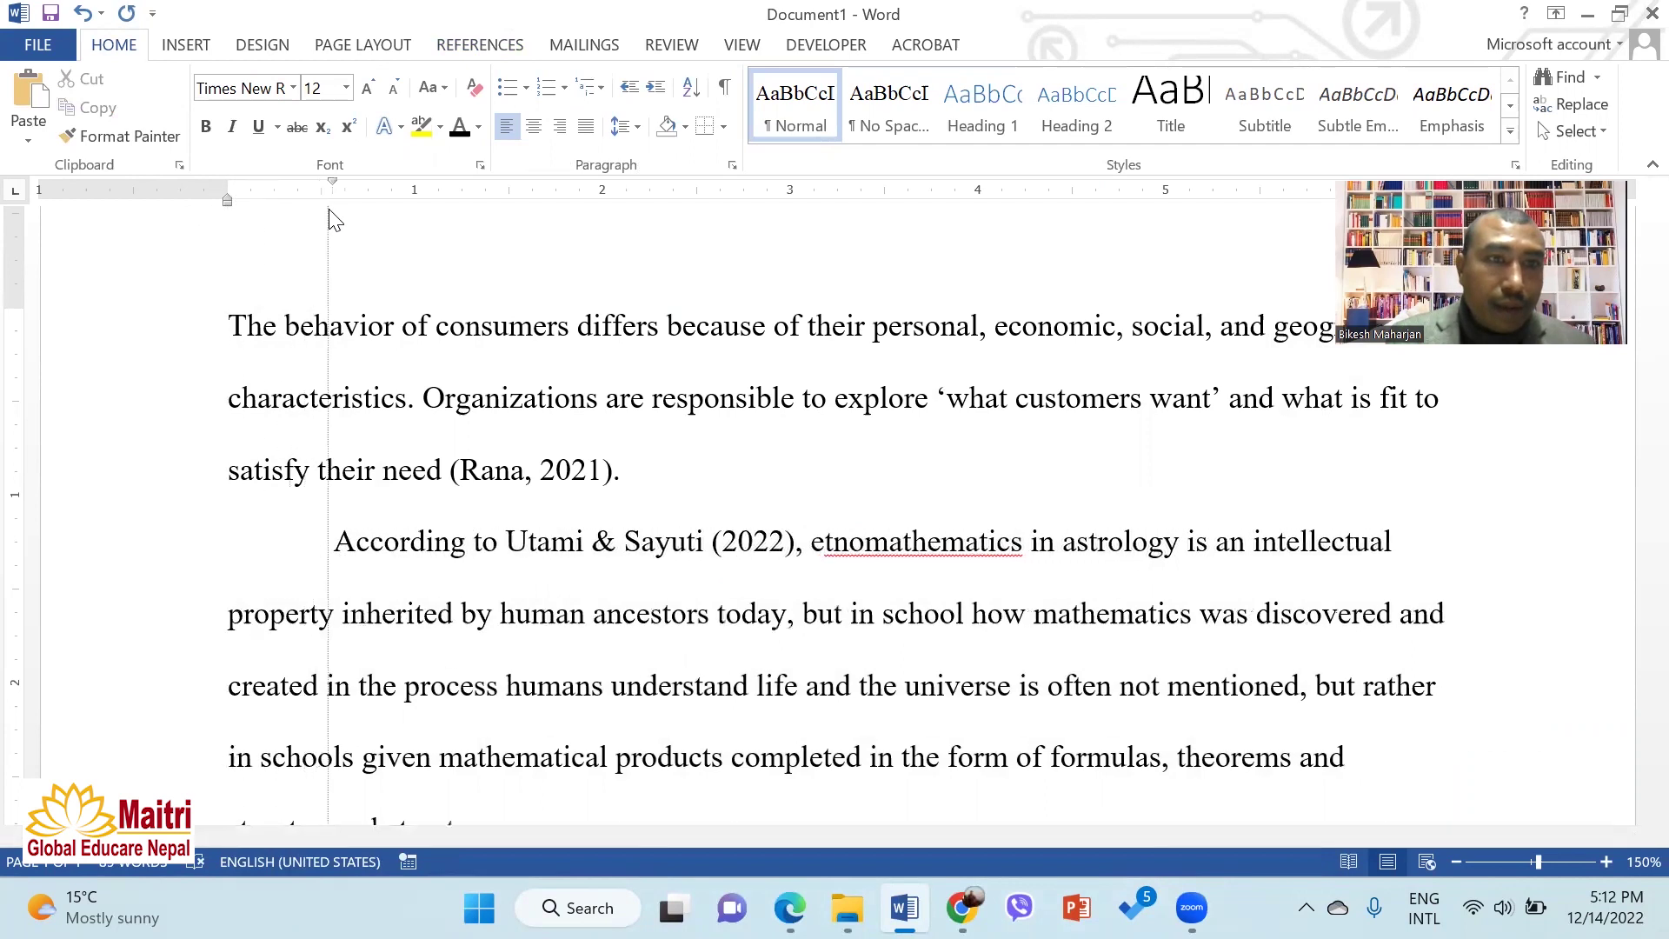
{"action": "left_click", "coordinate": [226, 328]}
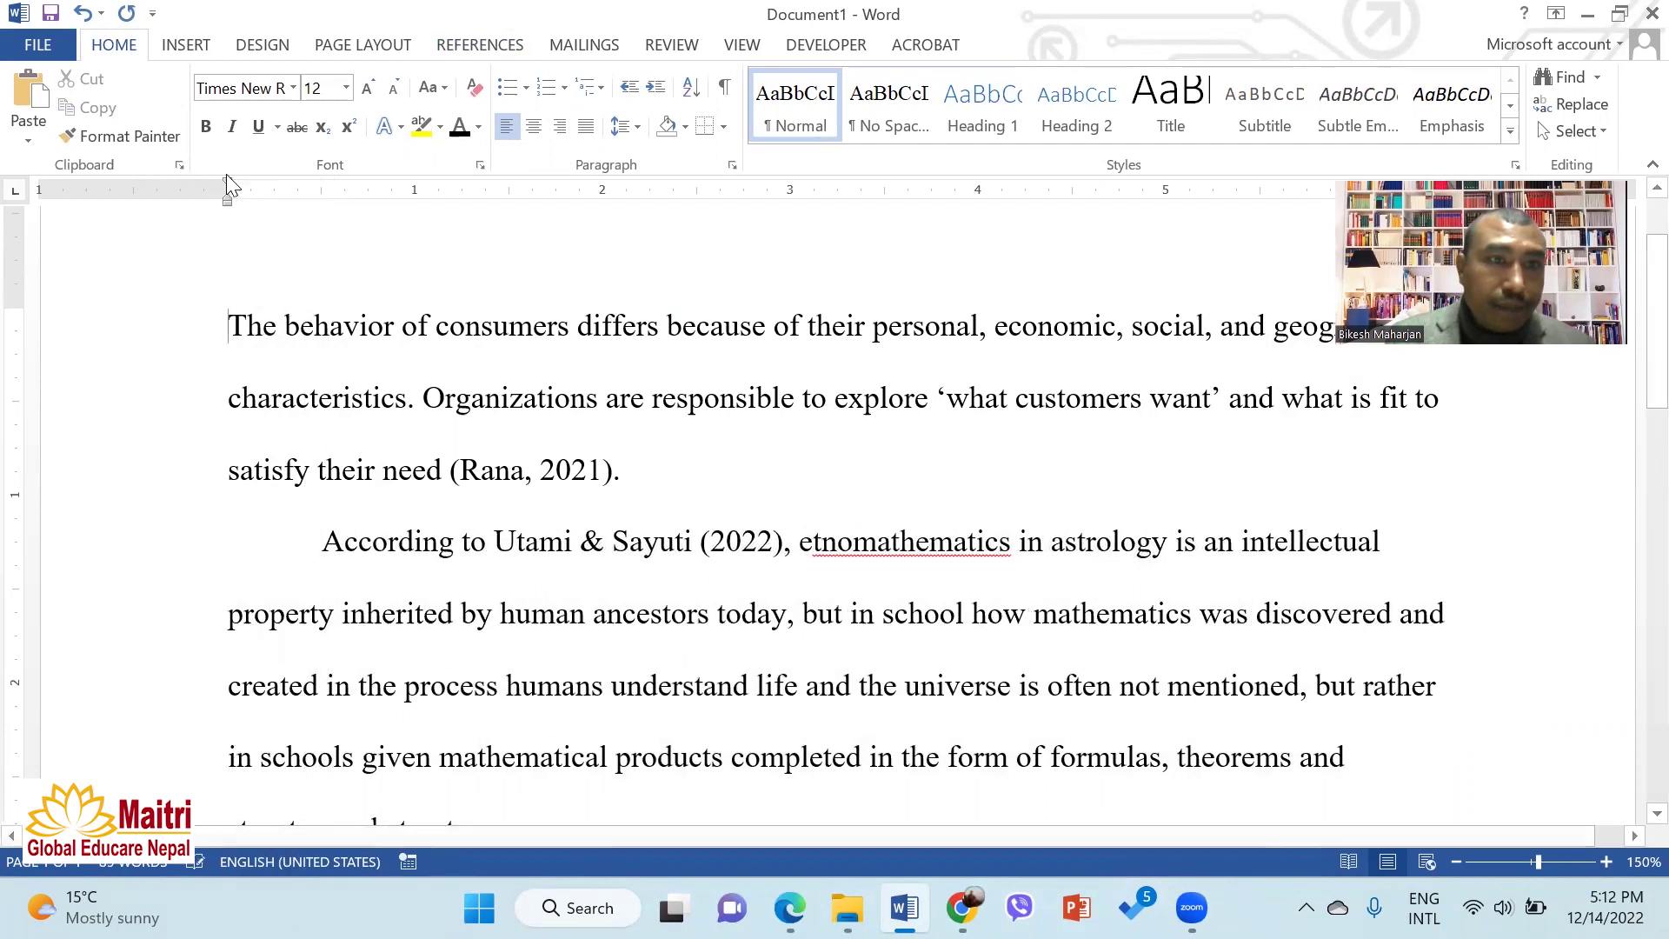
{"action": "mouse_move", "coordinate": [227, 180]}
{"action": "left_mouse_down"}
{"action": "mouse_move", "coordinate": [339, 212]}
{"action": "mouse_move", "coordinate": [324, 197]}
{"action": "left_mouse_up"}
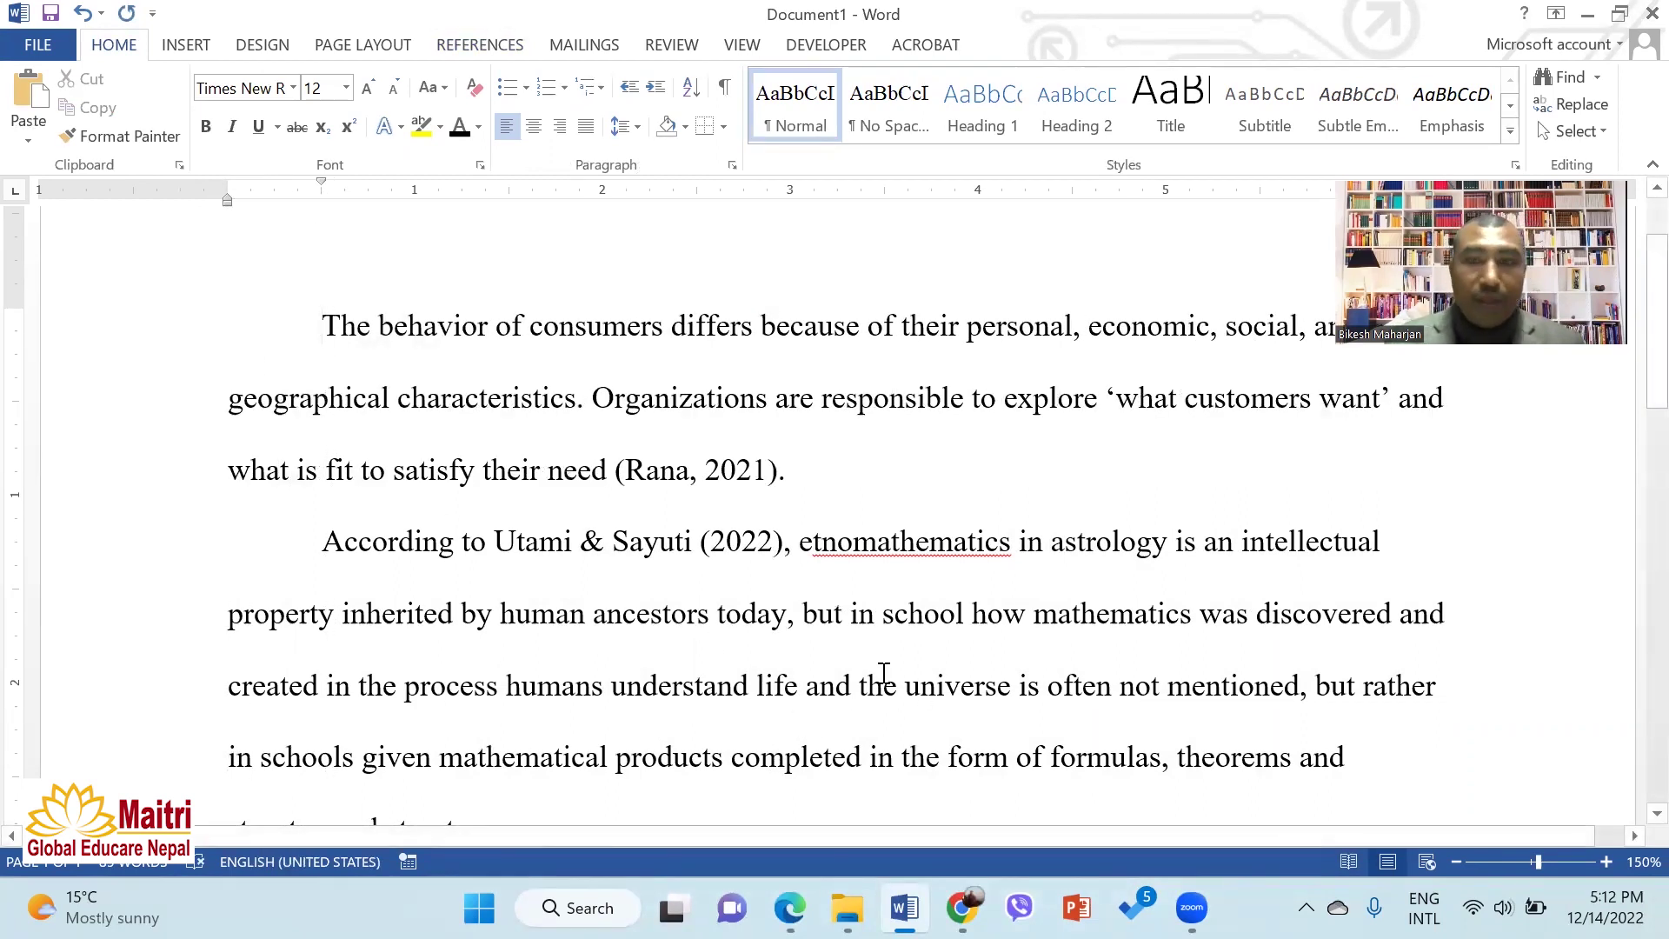
- Start a new empty paragraph after 'structures abstract.'
{"action": "scroll", "coordinate": [883, 682], "scroll_direction": "down", "scroll_amount": 1}
{"action": "left_click", "coordinate": [470, 746]}
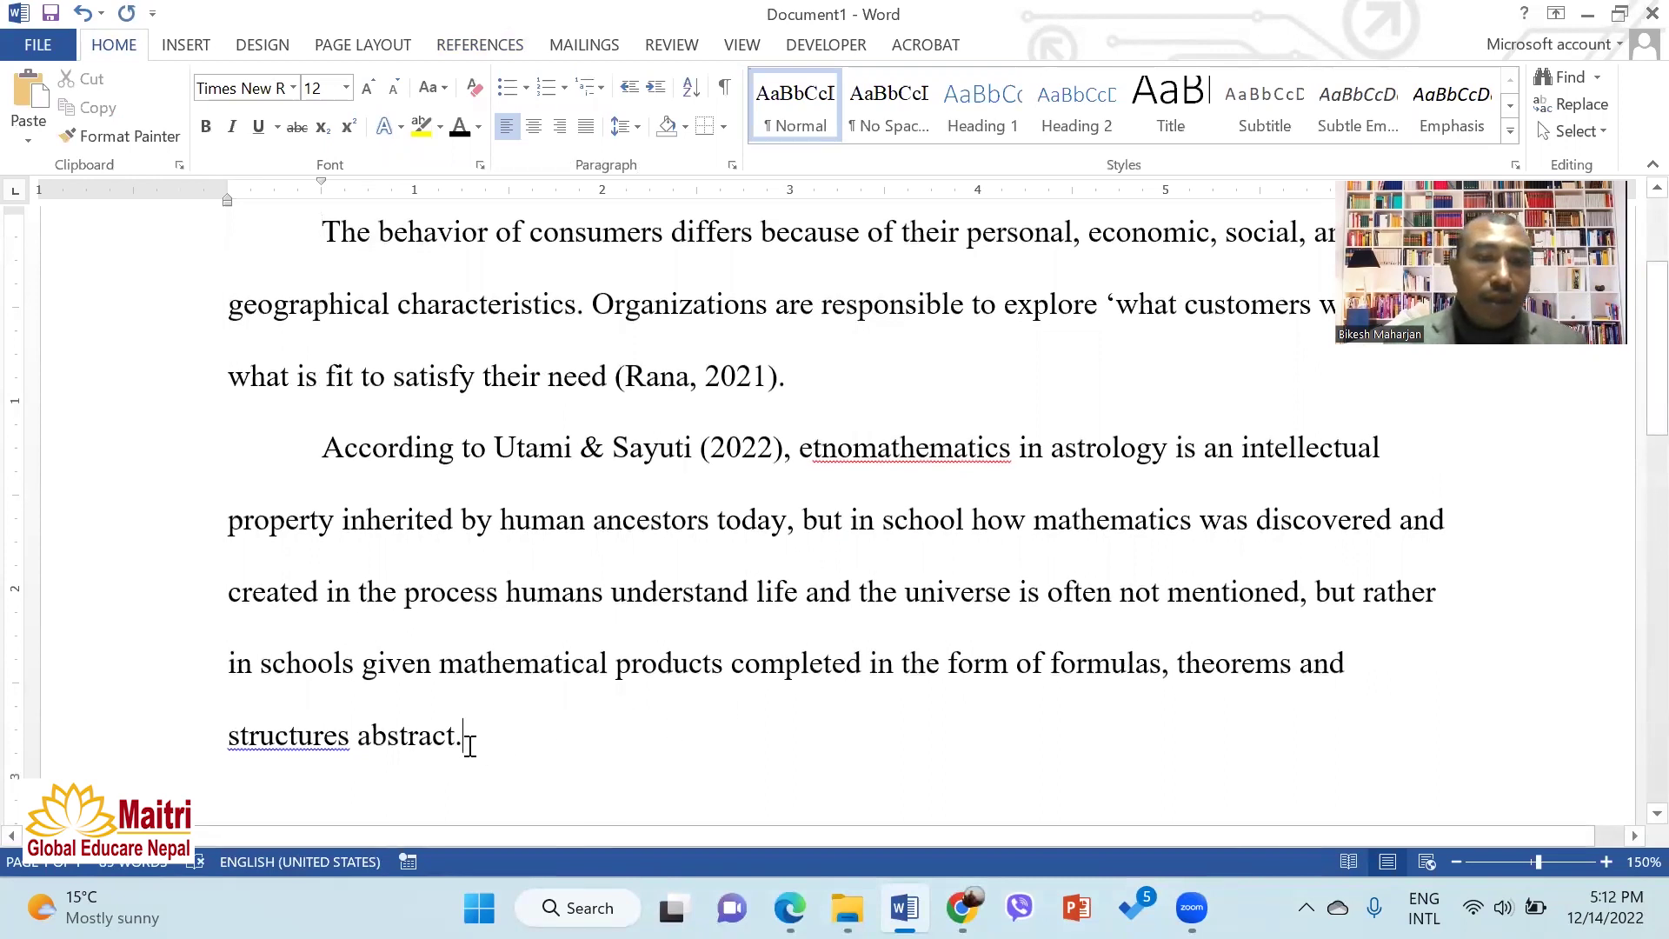
{"action": "key", "text": "Return"}
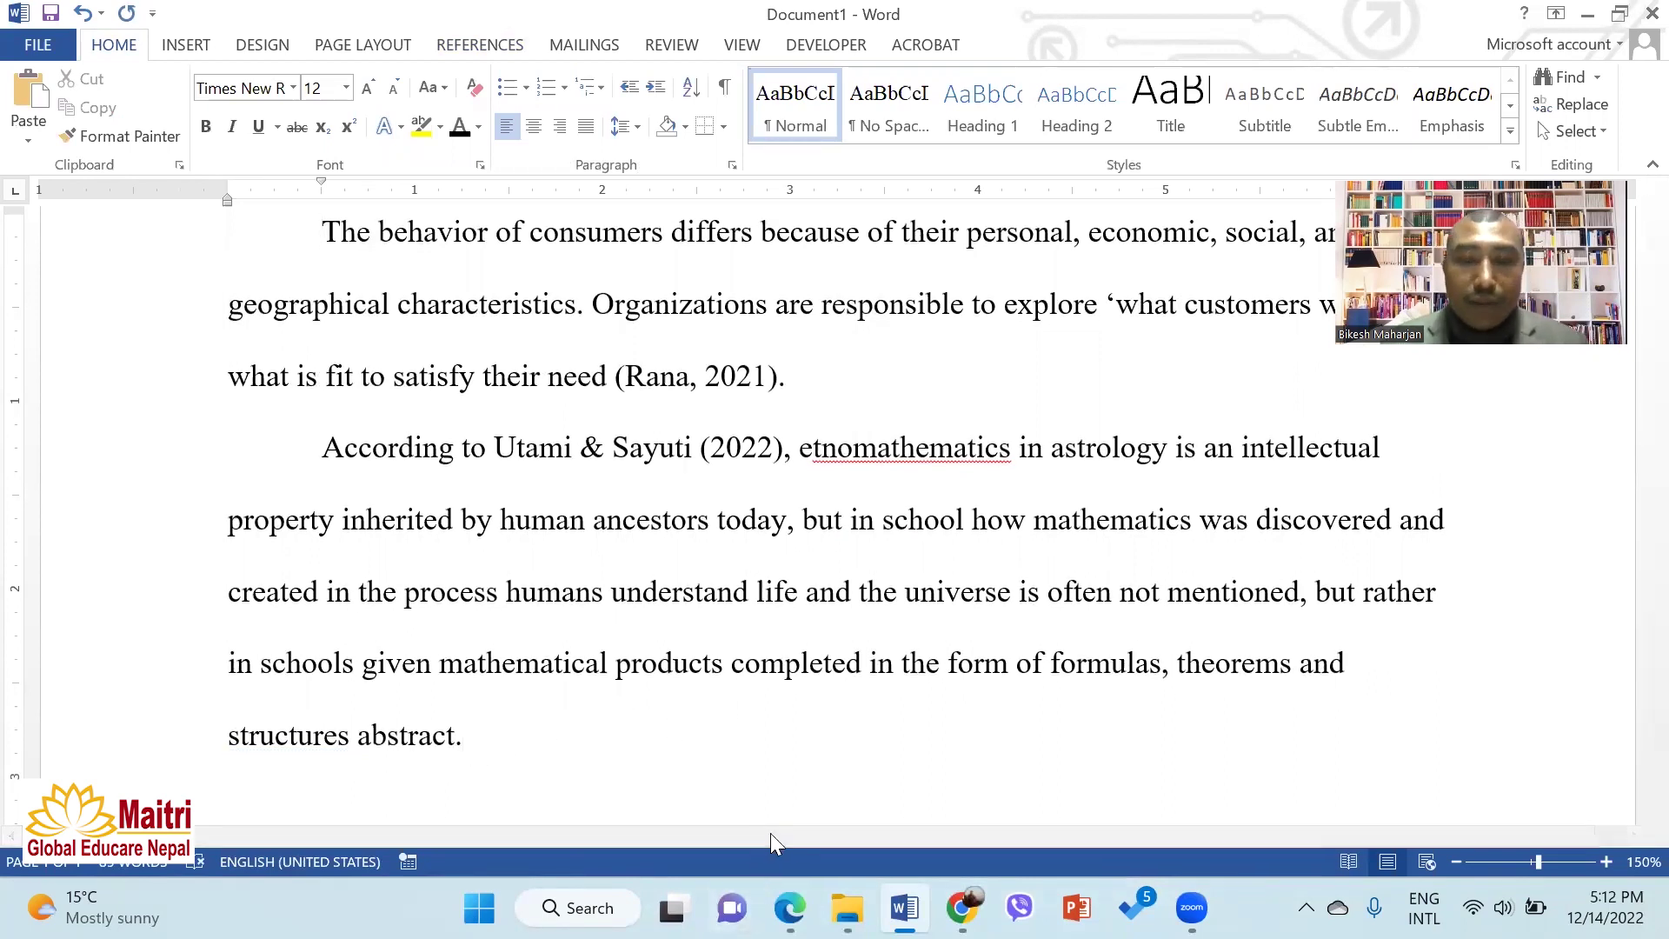
{"action": "left_click", "coordinate": [847, 908]}
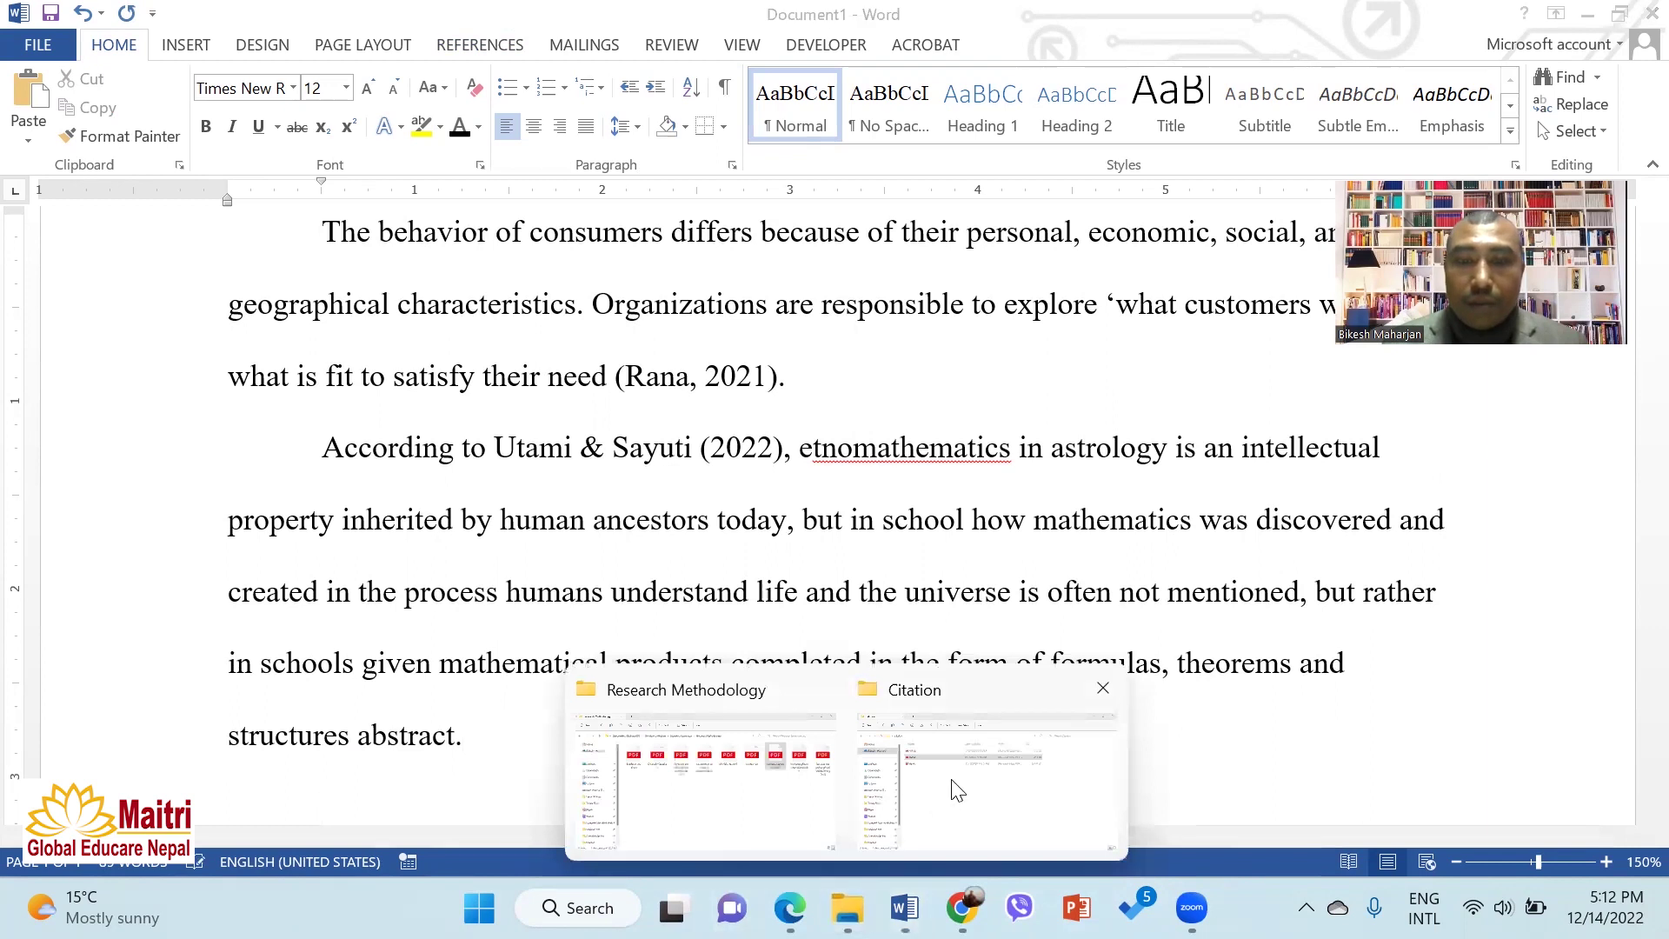
- Open Book.pdf from the Citation folder and copy the Introduction's opening sentence with its citation
{"action": "left_click", "coordinate": [1009, 813]}
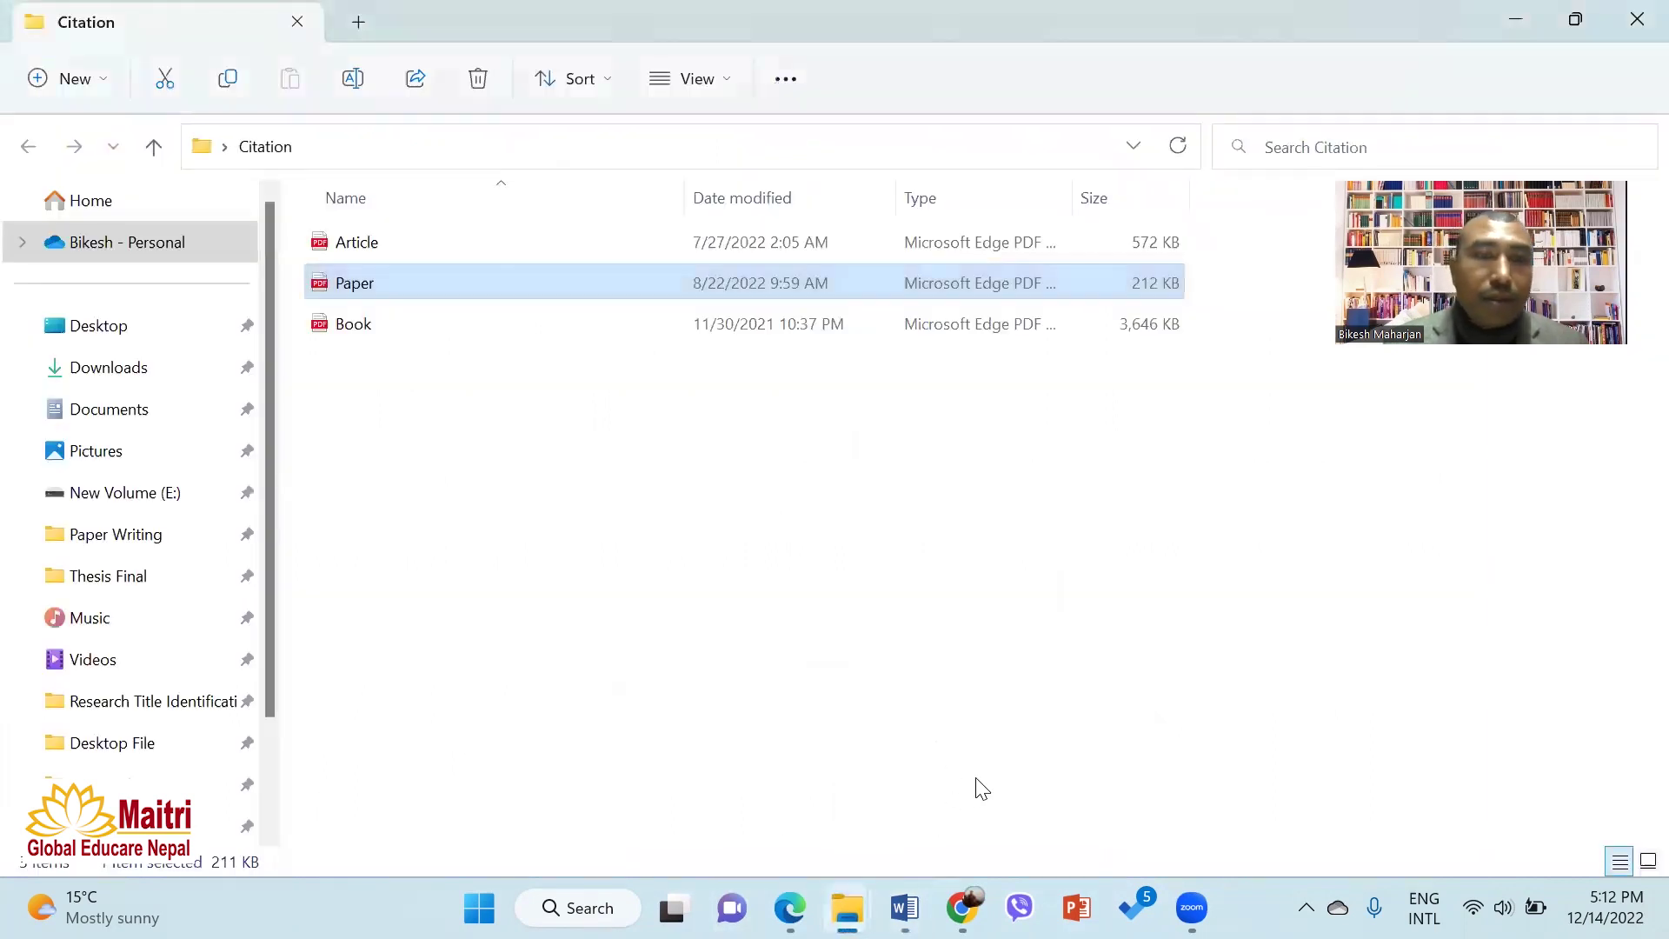
{"action": "double_click", "coordinate": [447, 332]}
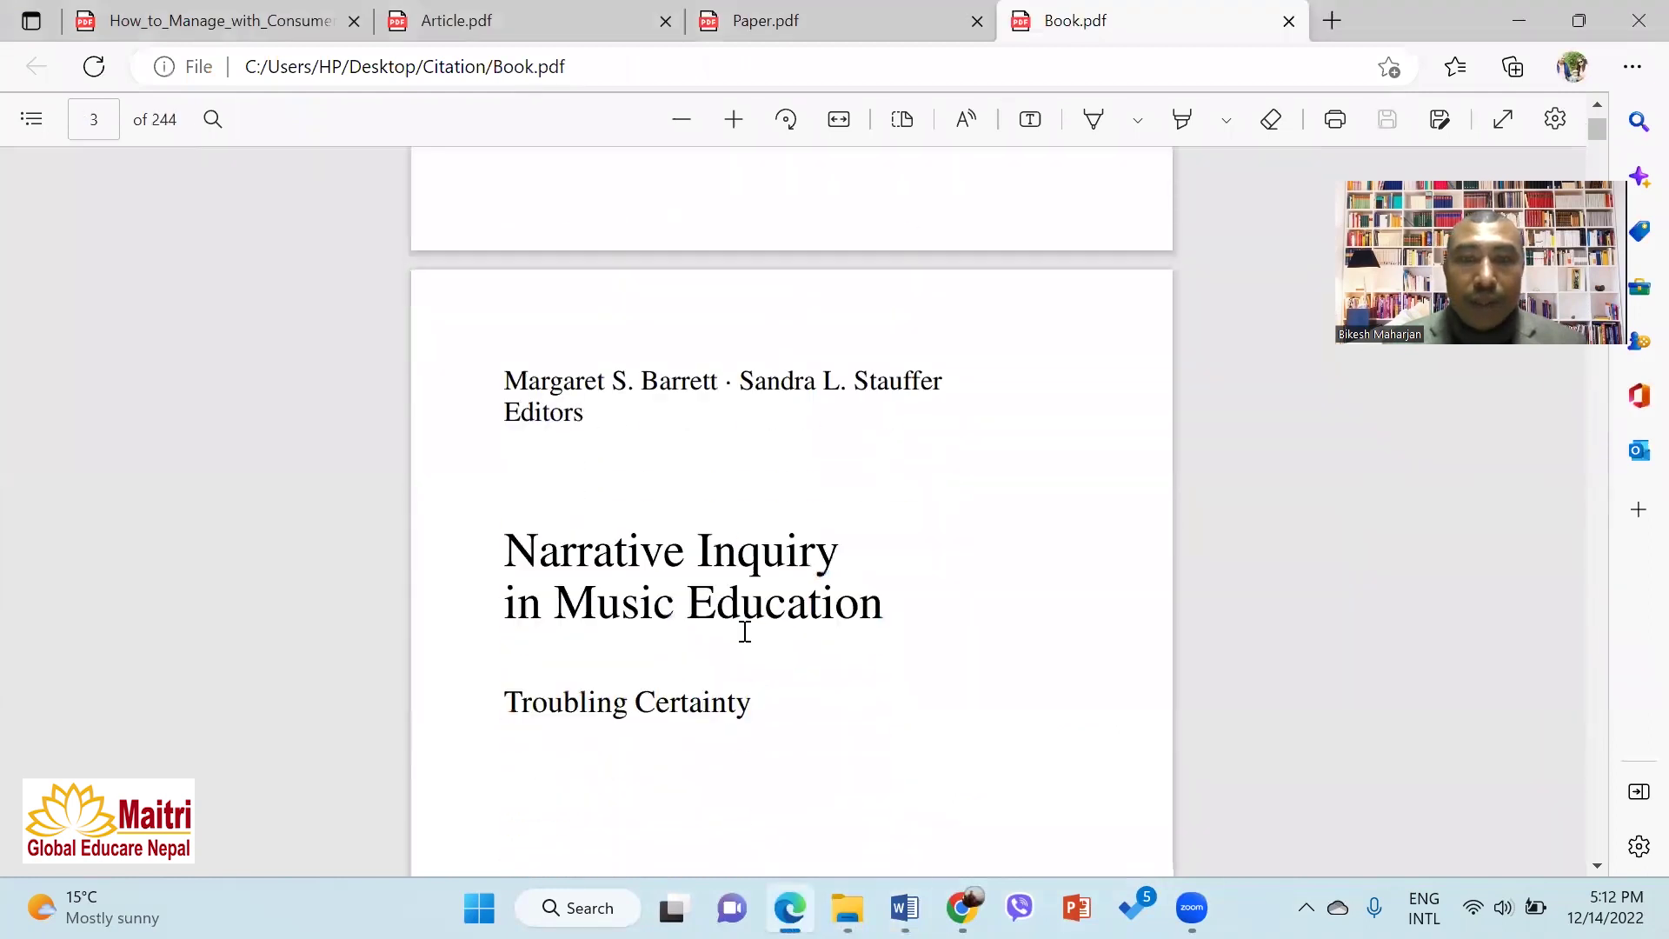
{"action": "scroll", "coordinate": [742, 625], "scroll_direction": "down", "scroll_amount": 20}
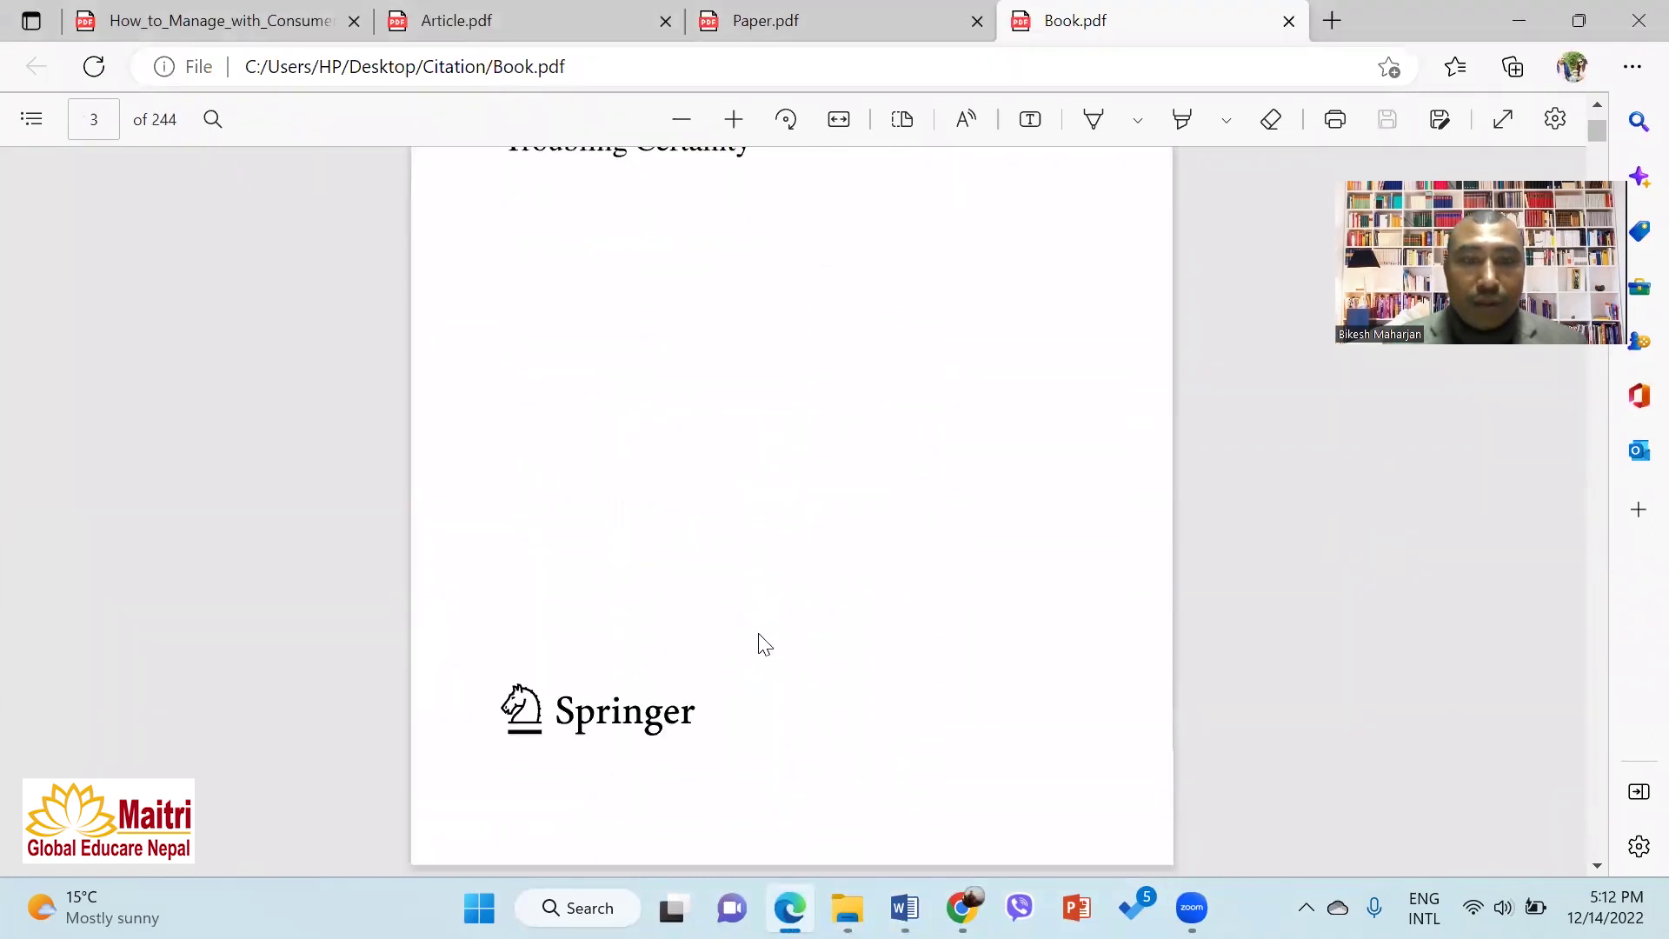
{"action": "scroll", "coordinate": [780, 639], "scroll_direction": "down", "scroll_amount": 15}
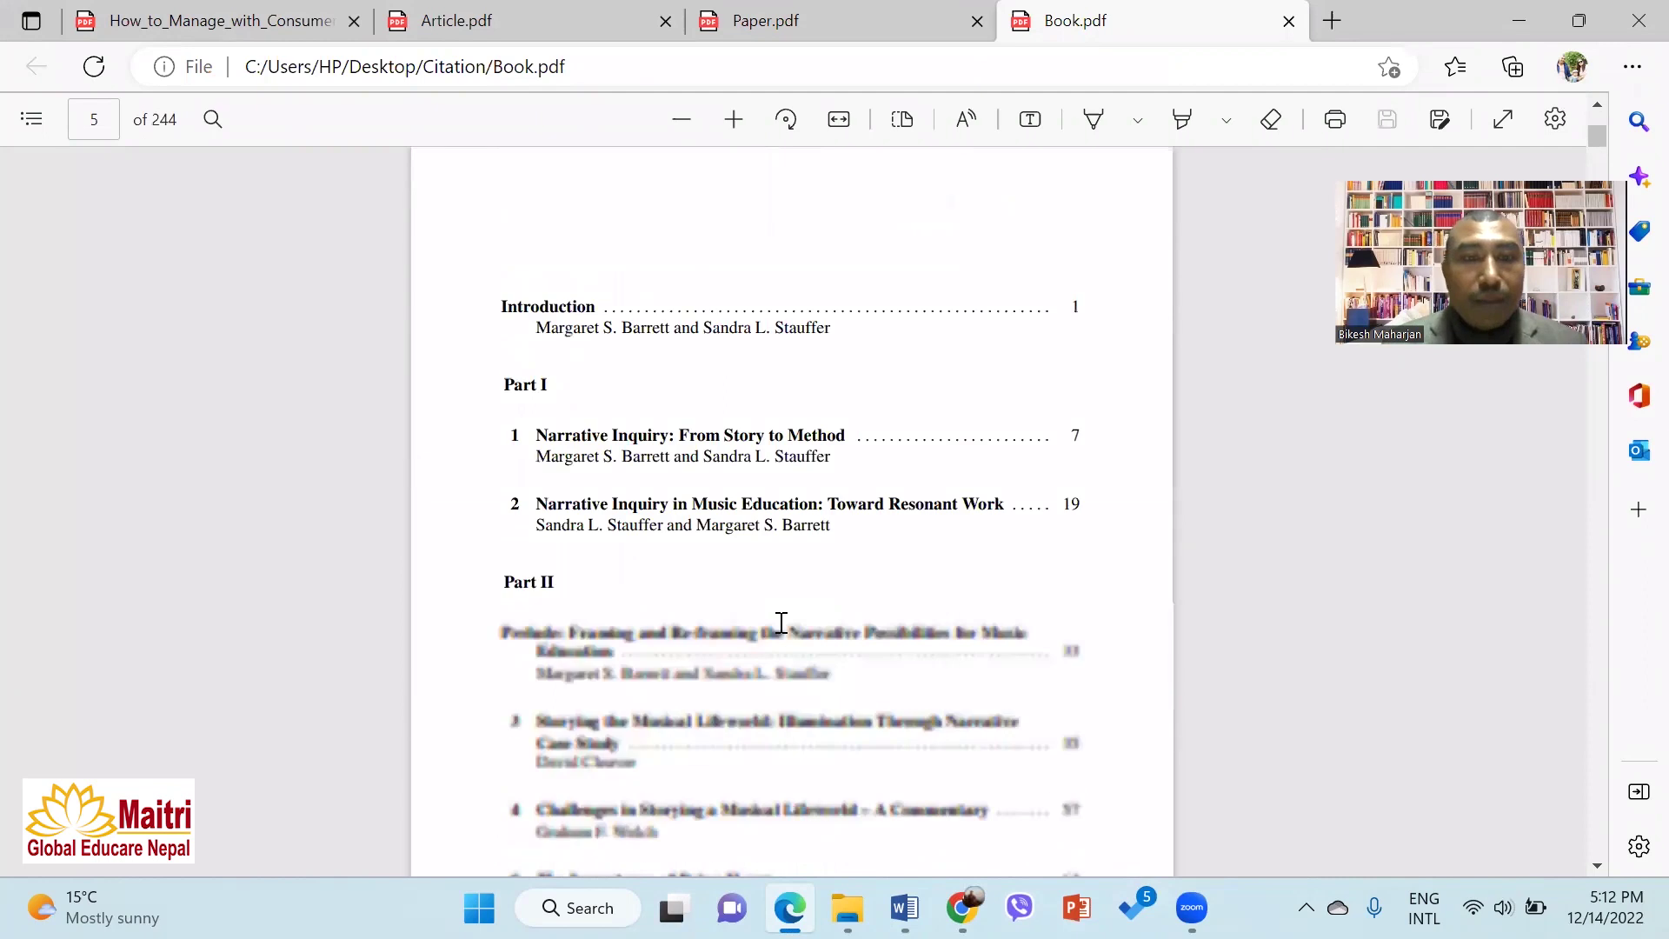
{"action": "scroll", "coordinate": [779, 626], "scroll_direction": "down", "scroll_amount": 15}
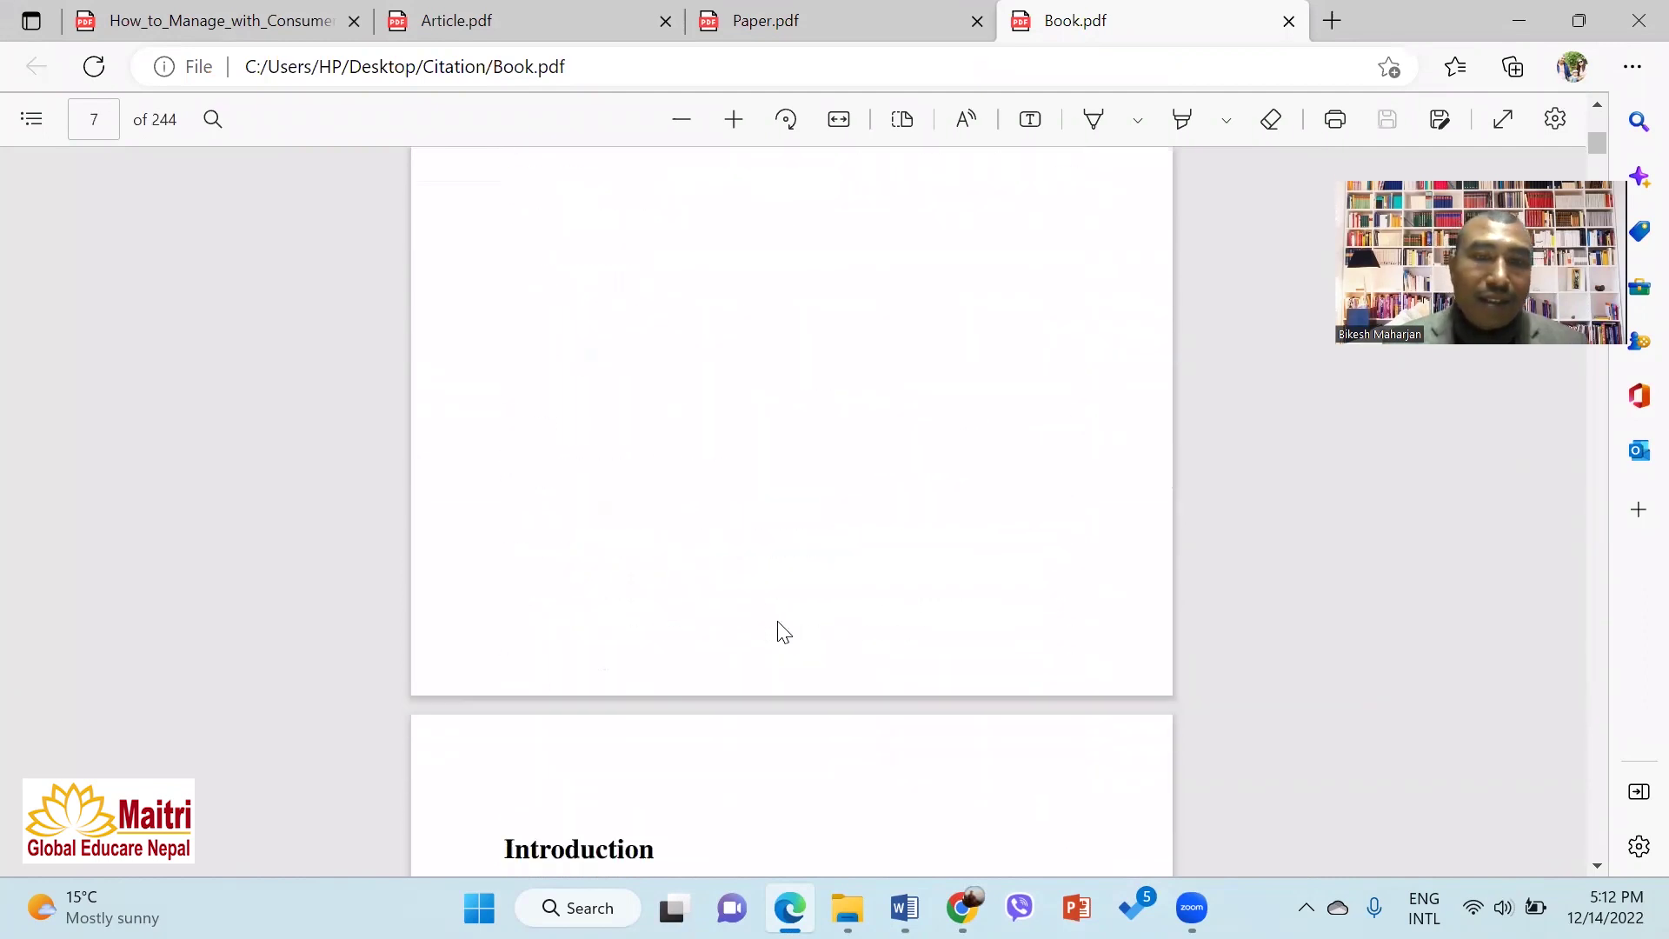
{"action": "scroll", "coordinate": [780, 619], "scroll_direction": "up", "scroll_amount": 5}
{"action": "scroll", "coordinate": [780, 617], "scroll_direction": "down", "scroll_amount": 5}
{"action": "scroll", "coordinate": [780, 618], "scroll_direction": "up", "scroll_amount": 5}
{"action": "scroll", "coordinate": [778, 619], "scroll_direction": "down", "scroll_amount": 3}
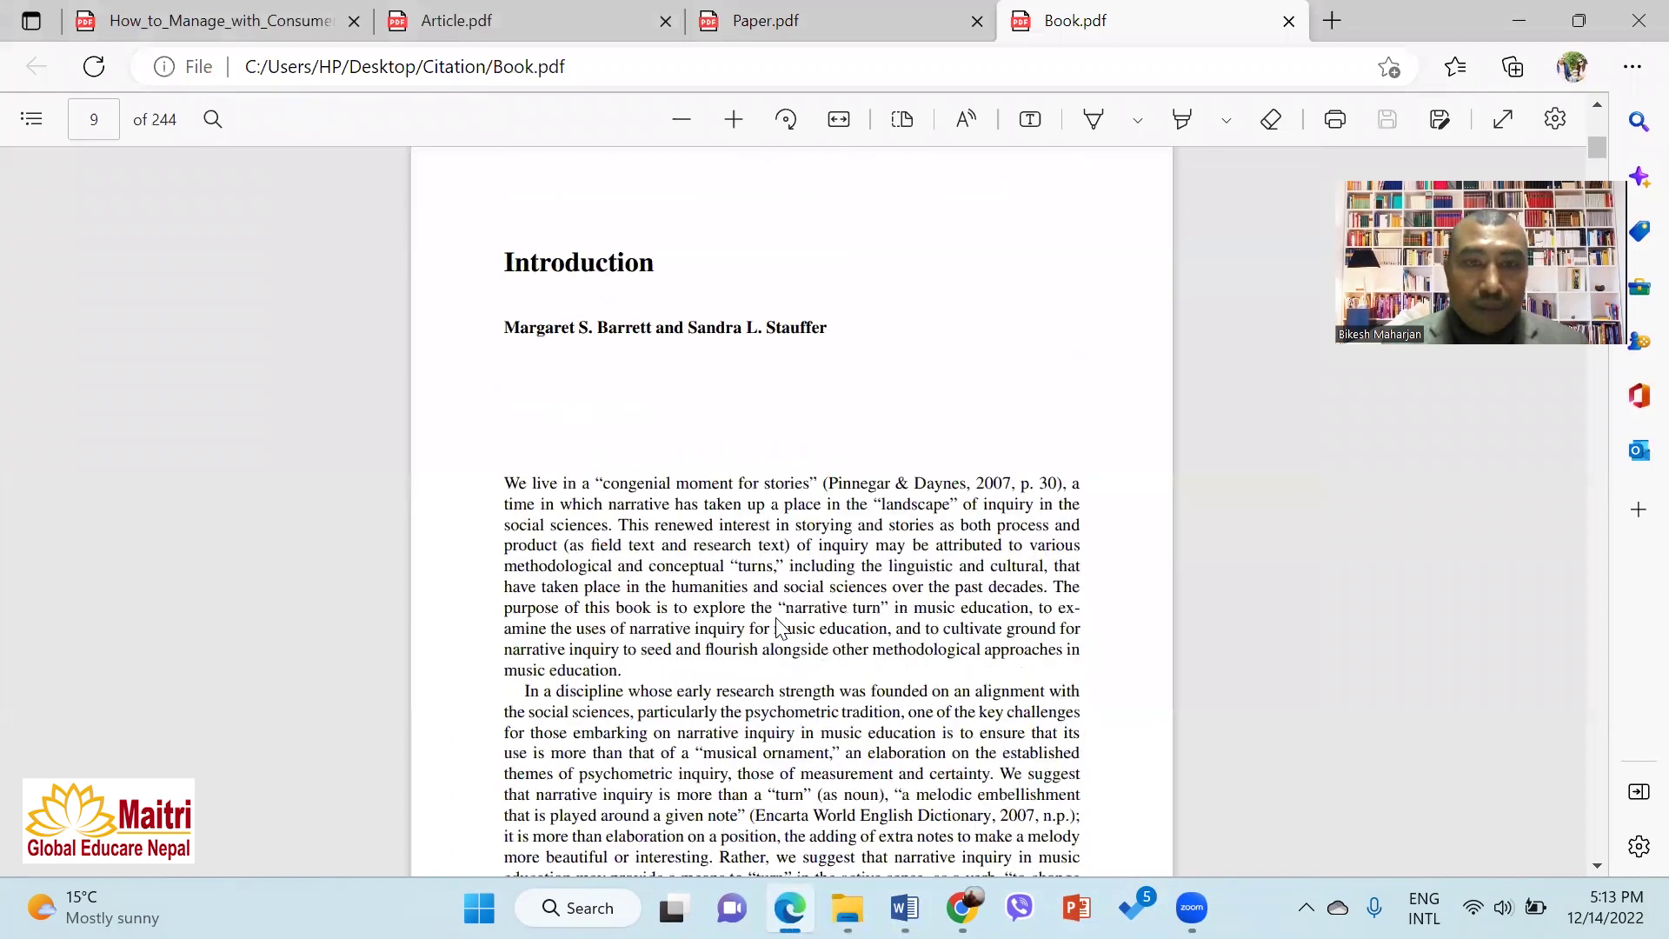
{"action": "scroll", "coordinate": [778, 626], "scroll_direction": "down", "scroll_amount": 6}
{"action": "scroll", "coordinate": [778, 626], "scroll_direction": "up", "scroll_amount": 6}
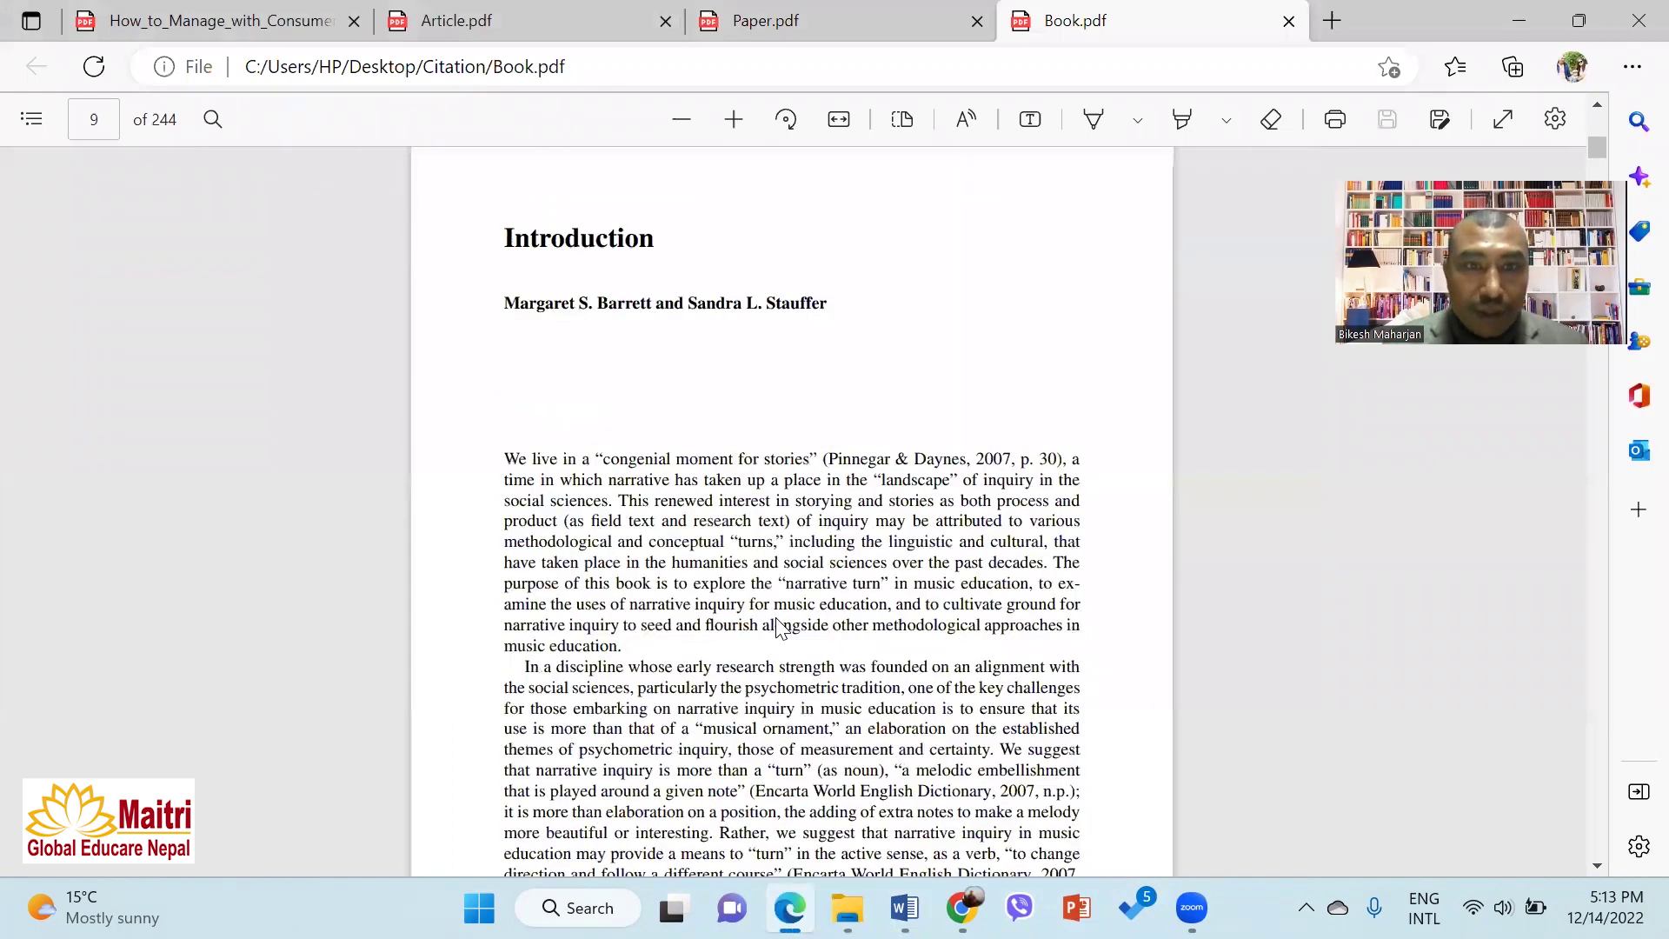
{"action": "scroll", "coordinate": [780, 626], "scroll_direction": "up", "scroll_amount": 1}
{"action": "scroll", "coordinate": [469, 635], "scroll_direction": "up", "scroll_amount": 1}
{"action": "left_click_drag", "start_coordinate": [502, 600], "coordinate": [612, 644]}
{"action": "key", "text": "ctrl+c"}
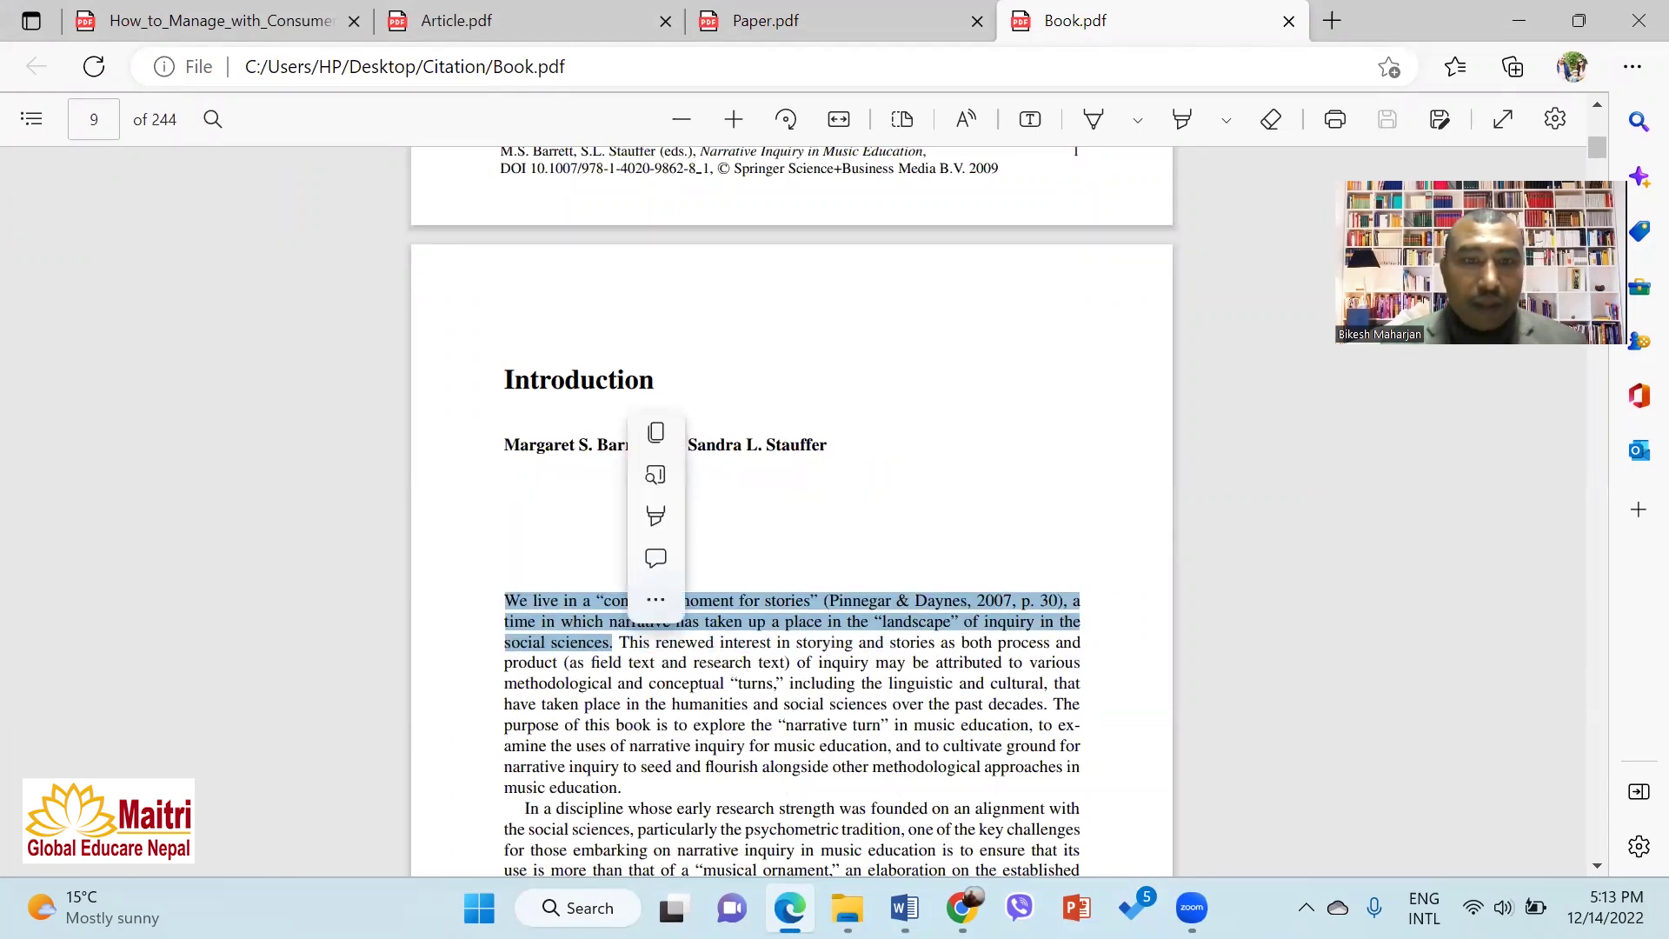
{"action": "key", "text": "alt+Tab"}
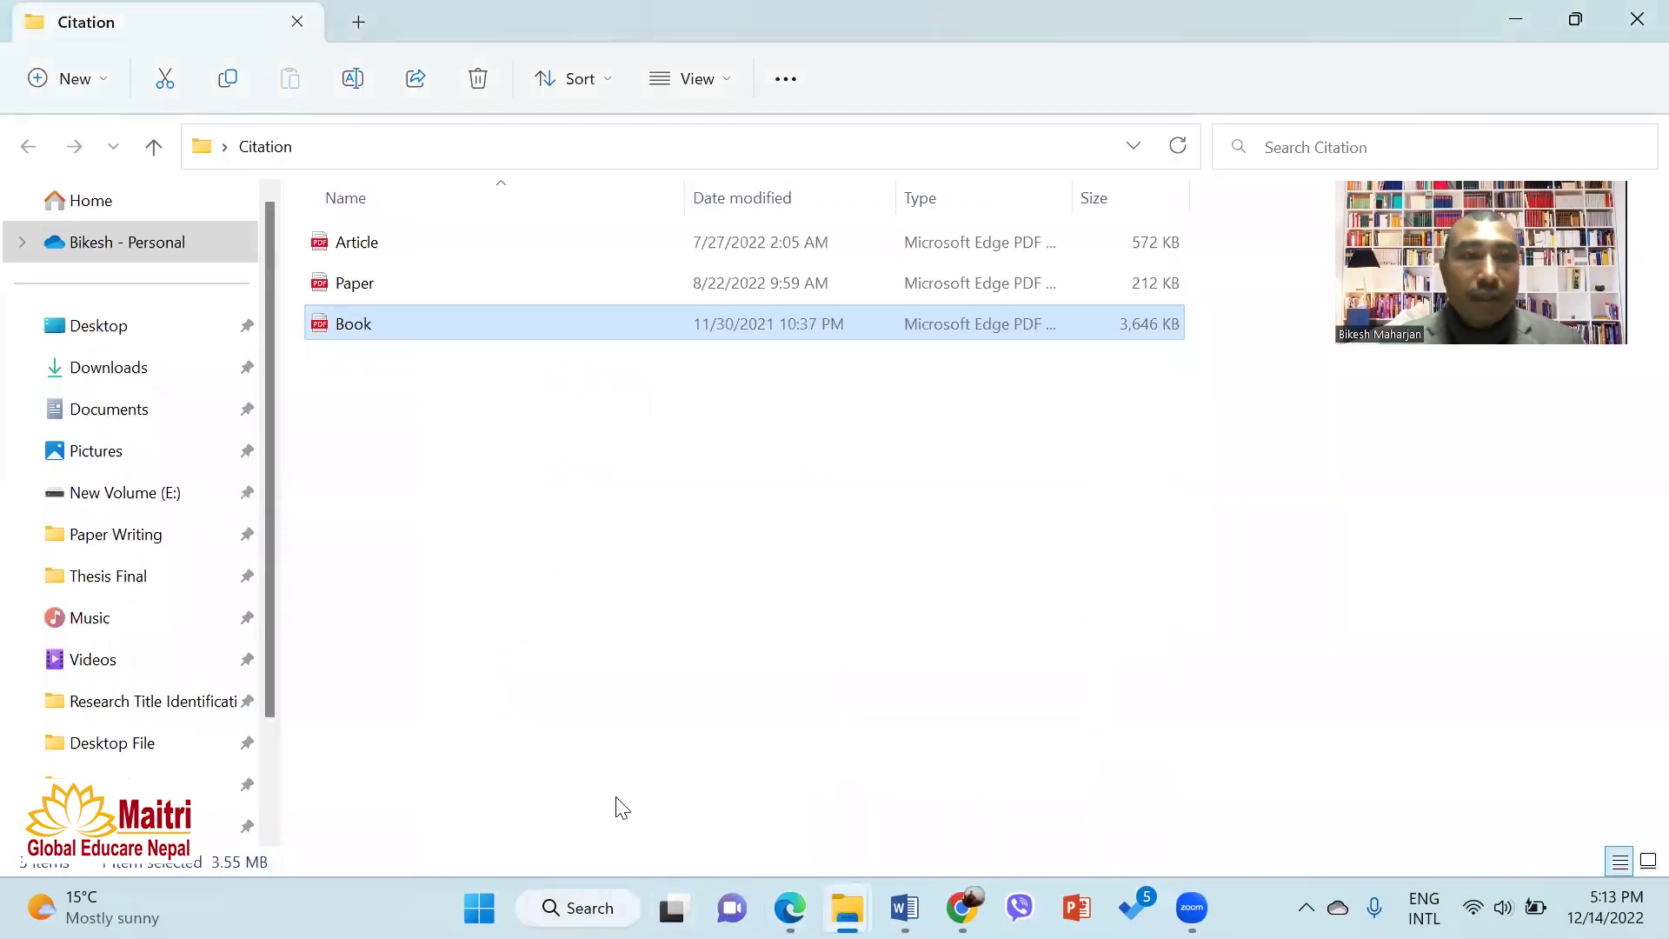
- Paste the 'We live in a congenial moment for stories' sentence as a new paragraph
{"action": "left_click", "coordinate": [847, 908]}
{"action": "key", "text": "alt+Tab"}
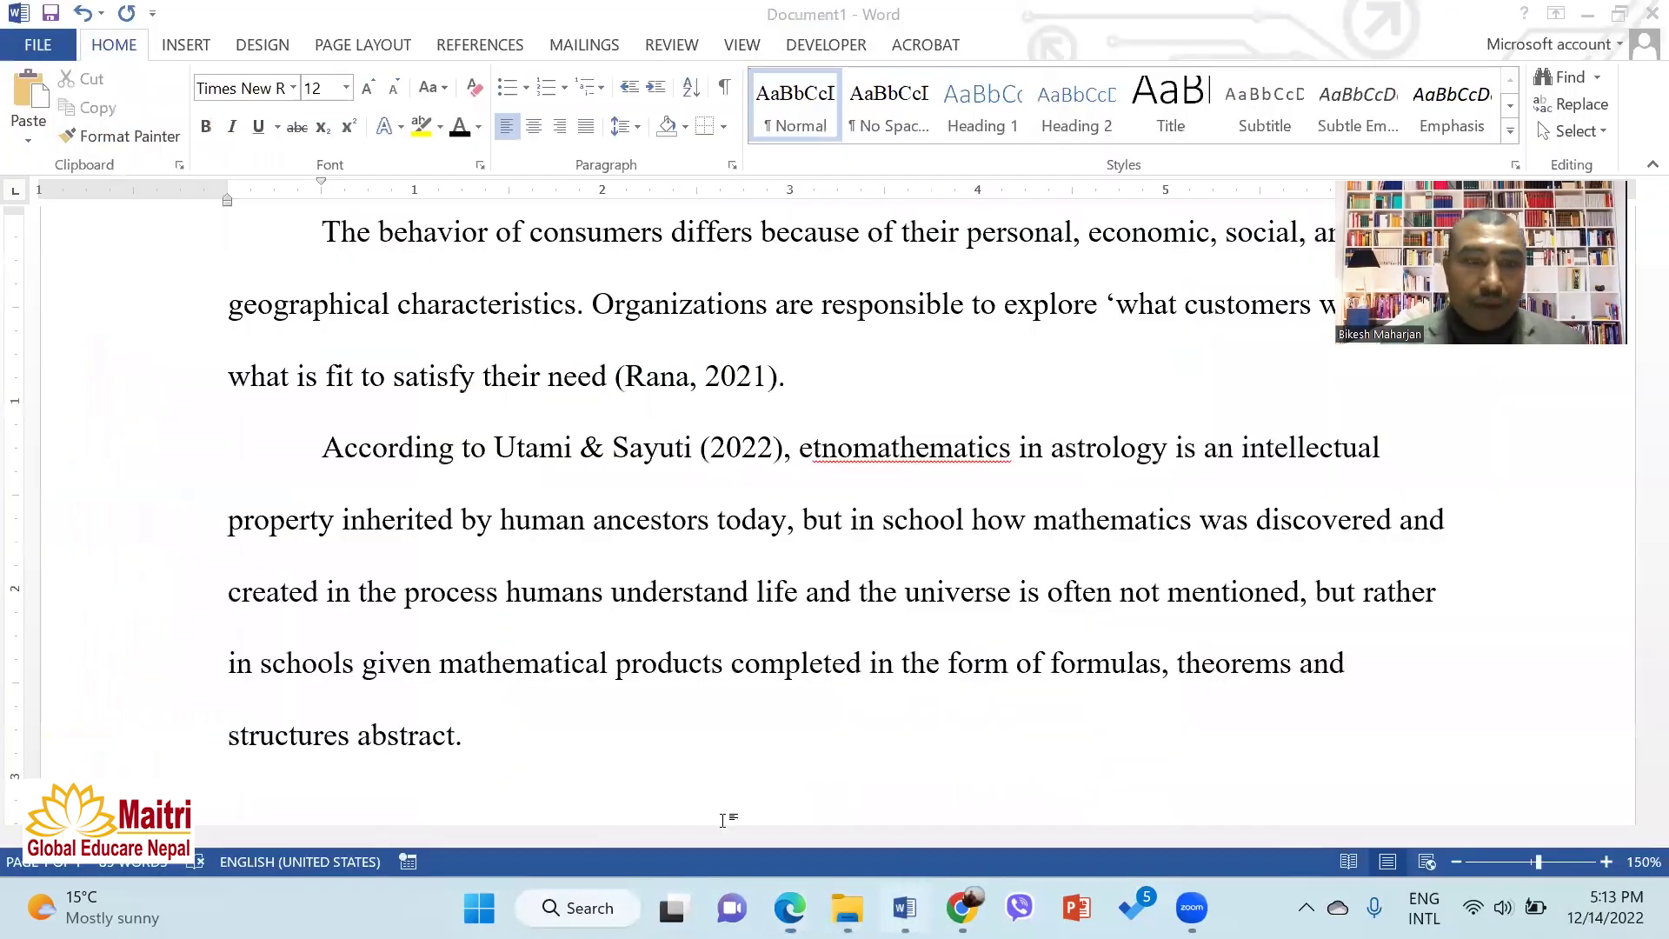
{"action": "left_click", "coordinate": [764, 726]}
{"action": "key", "text": "Return"}
{"action": "key", "text": "ctrl+v"}
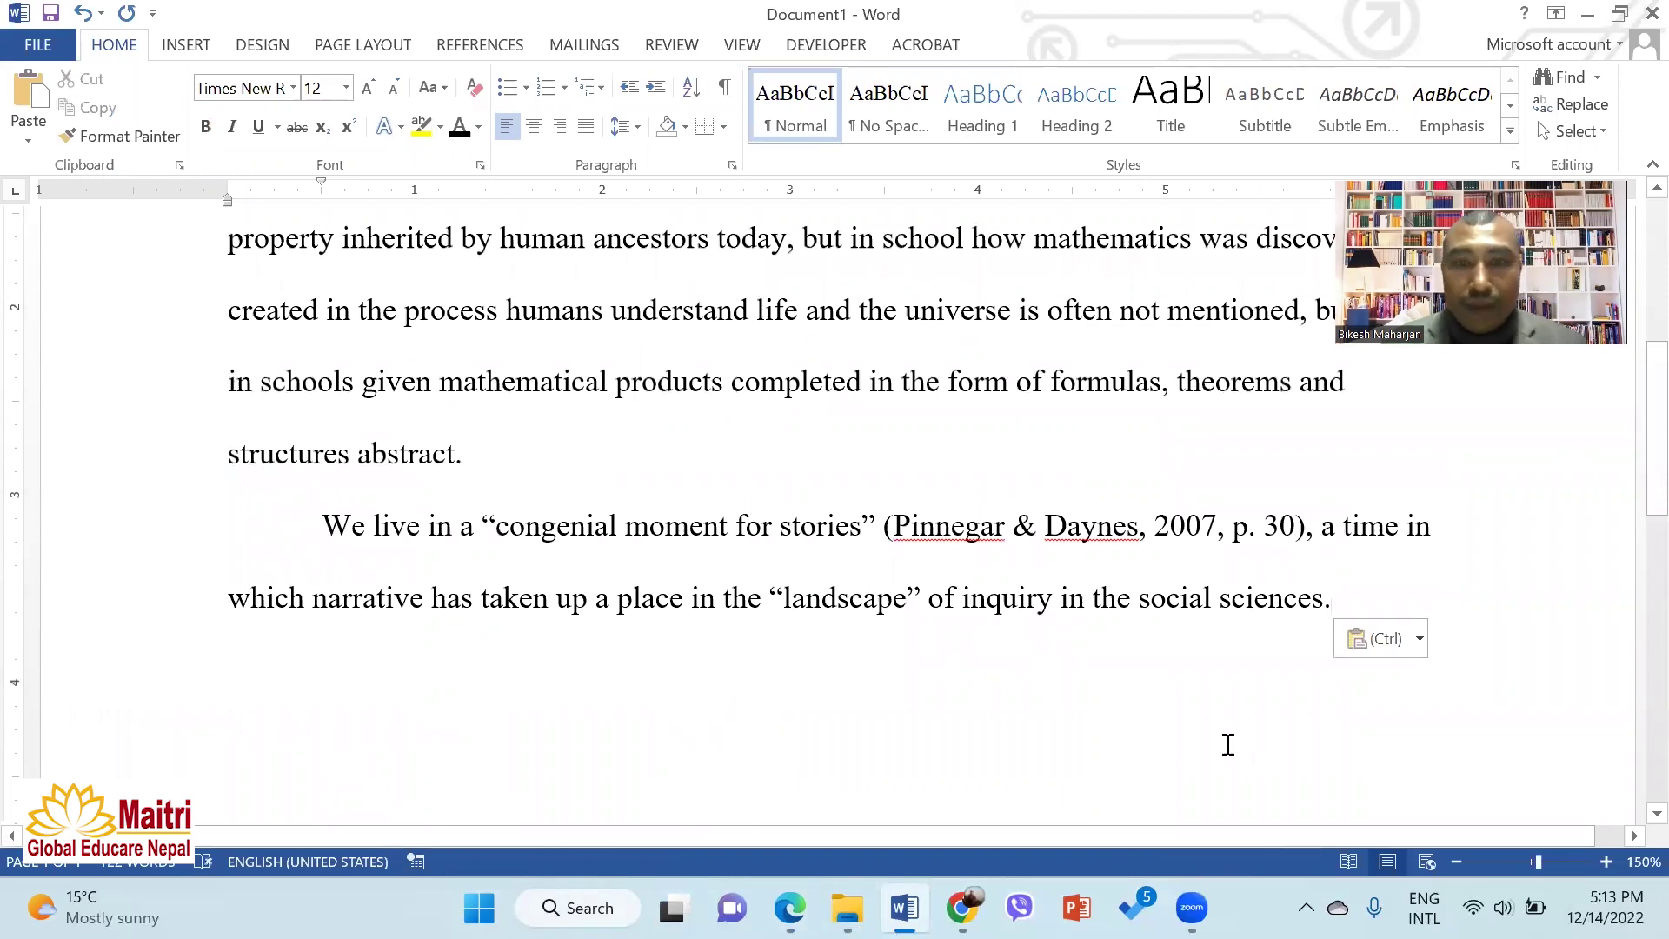
- Delete the pasted sentence's parenthetical citation, leaving the text ending at 'sciences.'
{"action": "left_click_drag", "start_coordinate": [883, 526], "coordinate": [1310, 552]}
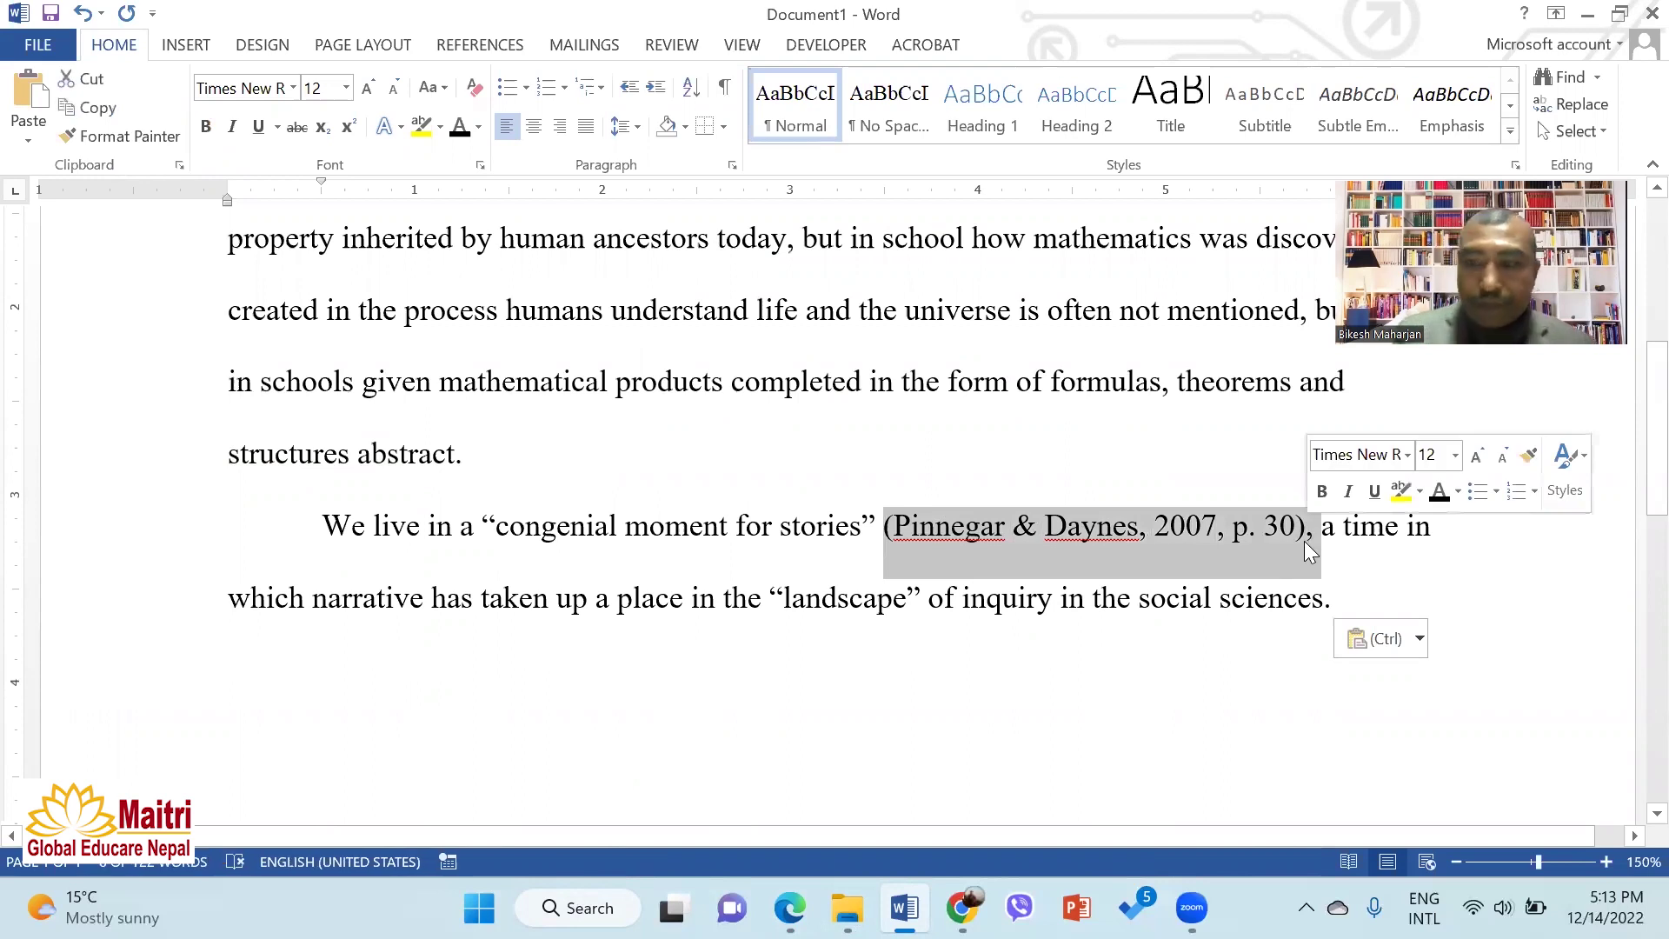
{"action": "key", "text": "Delete"}
{"action": "left_click", "coordinate": [956, 603]}
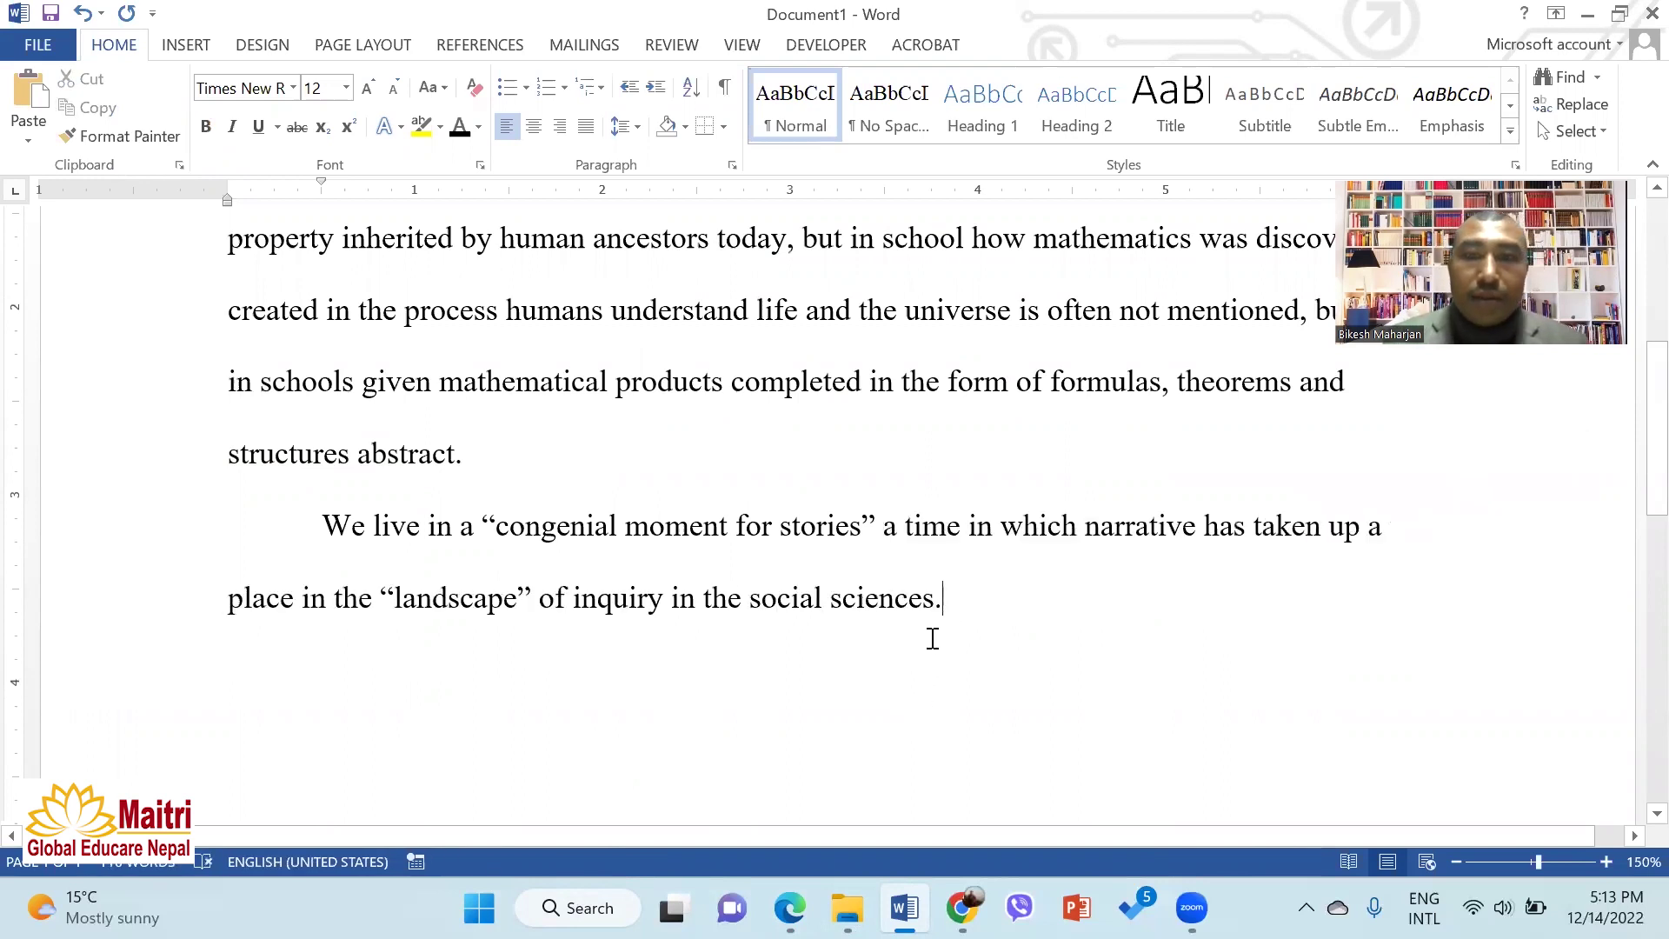
{"action": "mouse_move", "coordinate": [962, 907]}
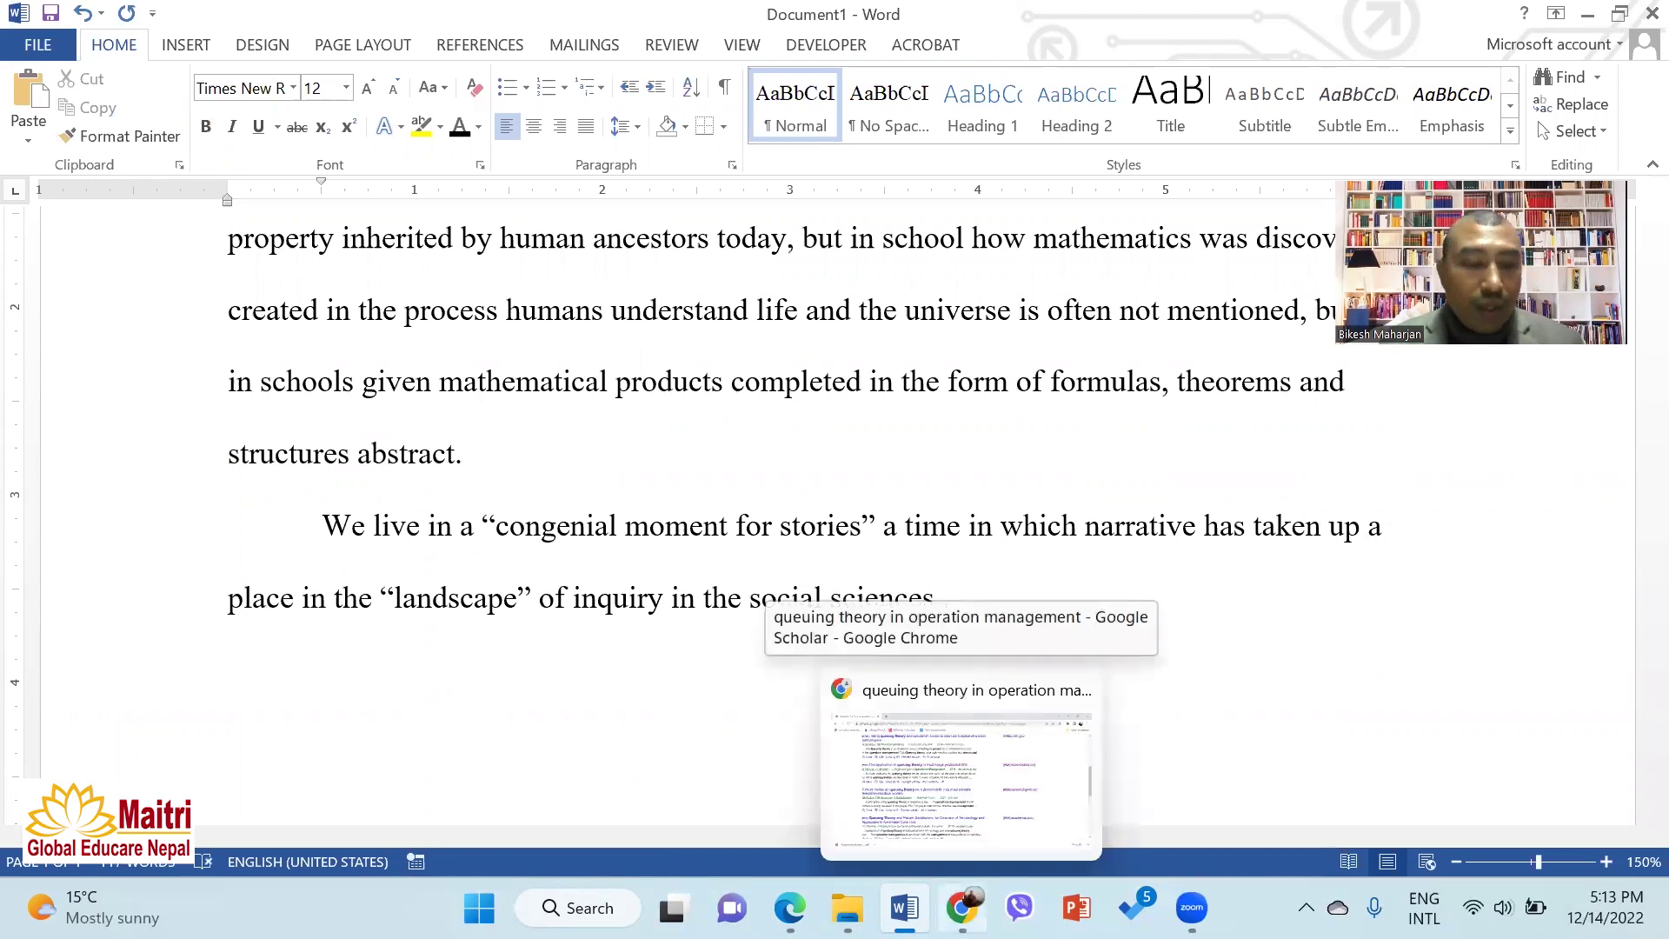
{"action": "key", "text": "alt+Tab"}
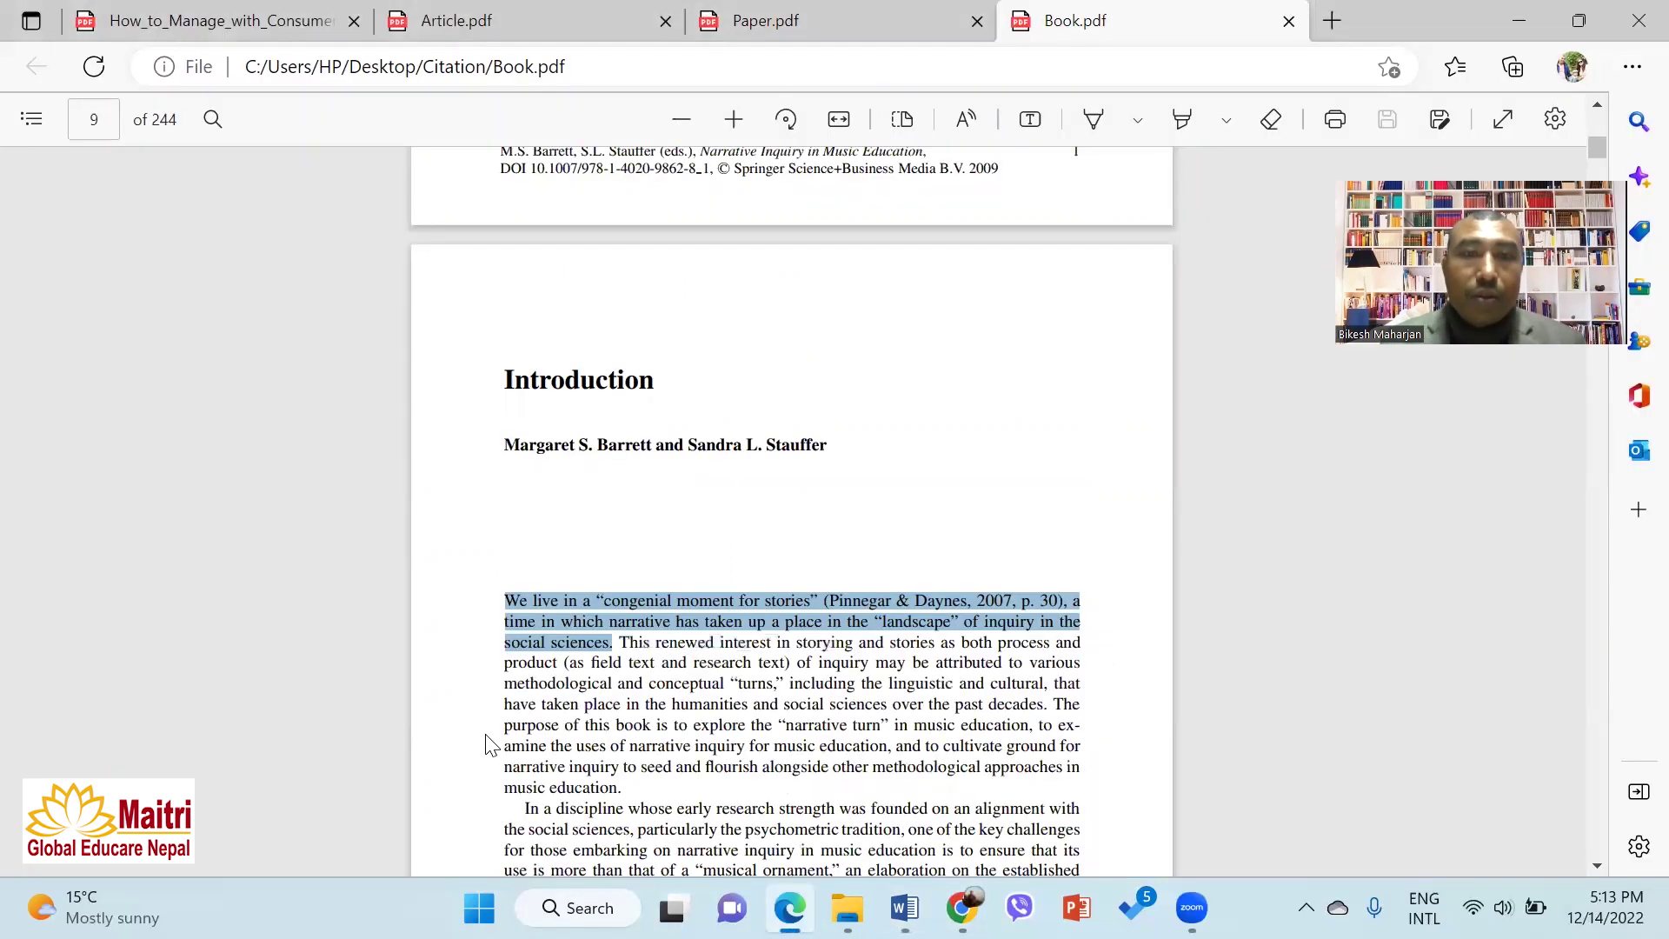
{"action": "key", "text": "alt+Tab"}
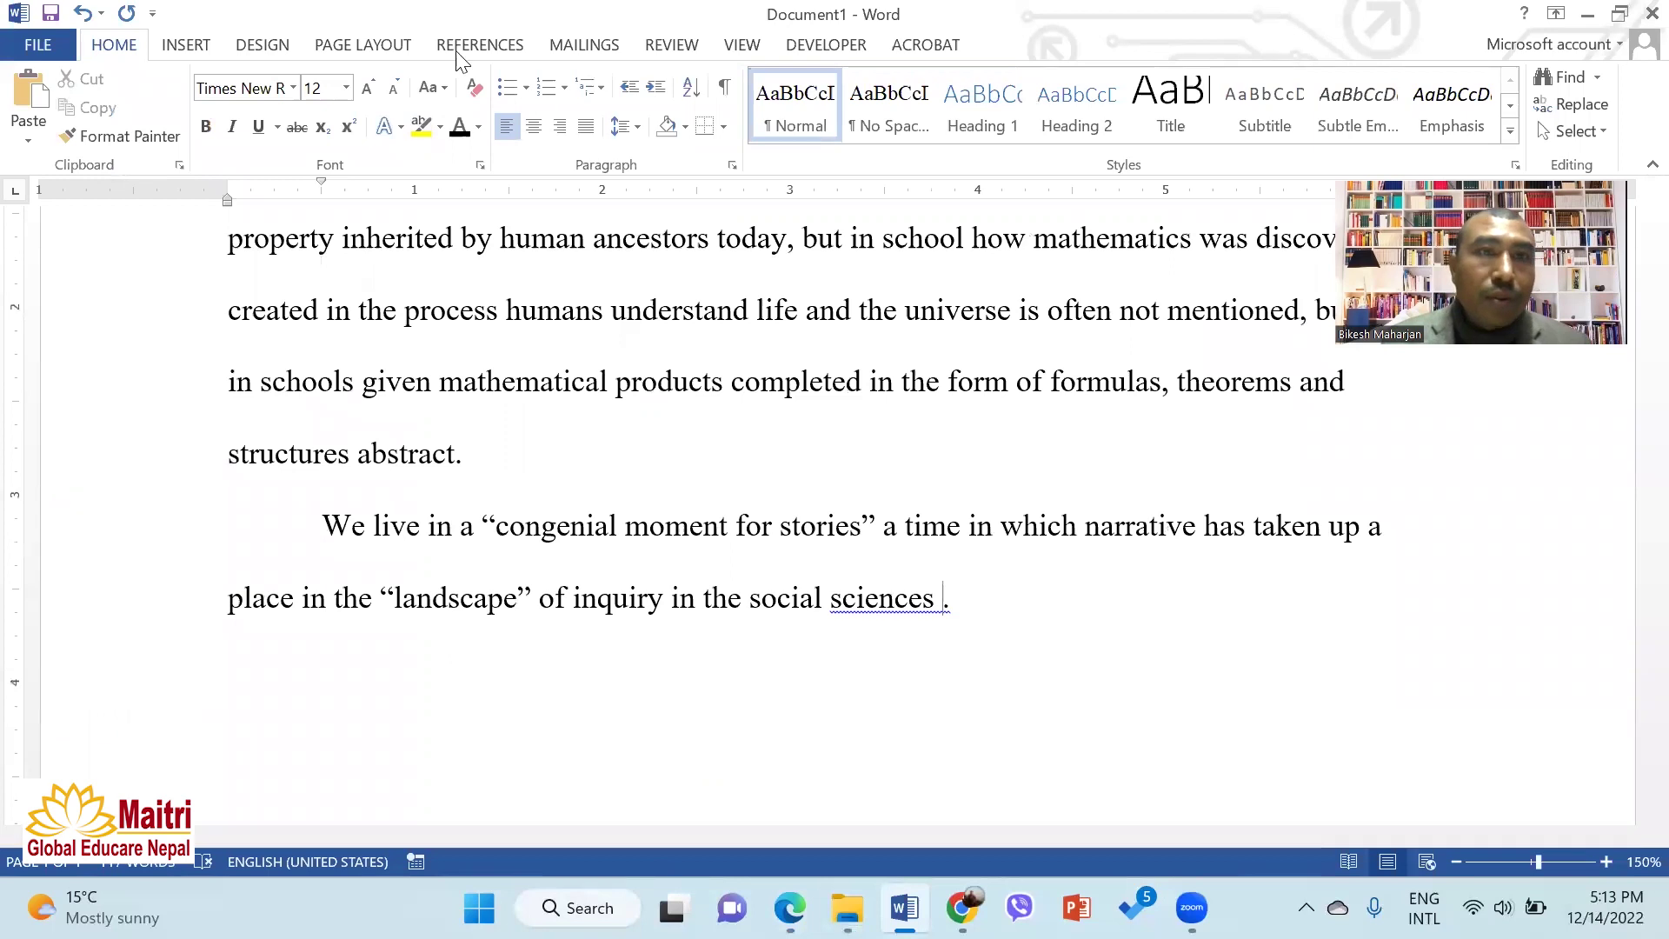
- Start a new source via Insert Citation > Add New Source, first picking Book as the type
{"action": "left_click", "coordinate": [480, 44]}
{"action": "left_click", "coordinate": [463, 126]}
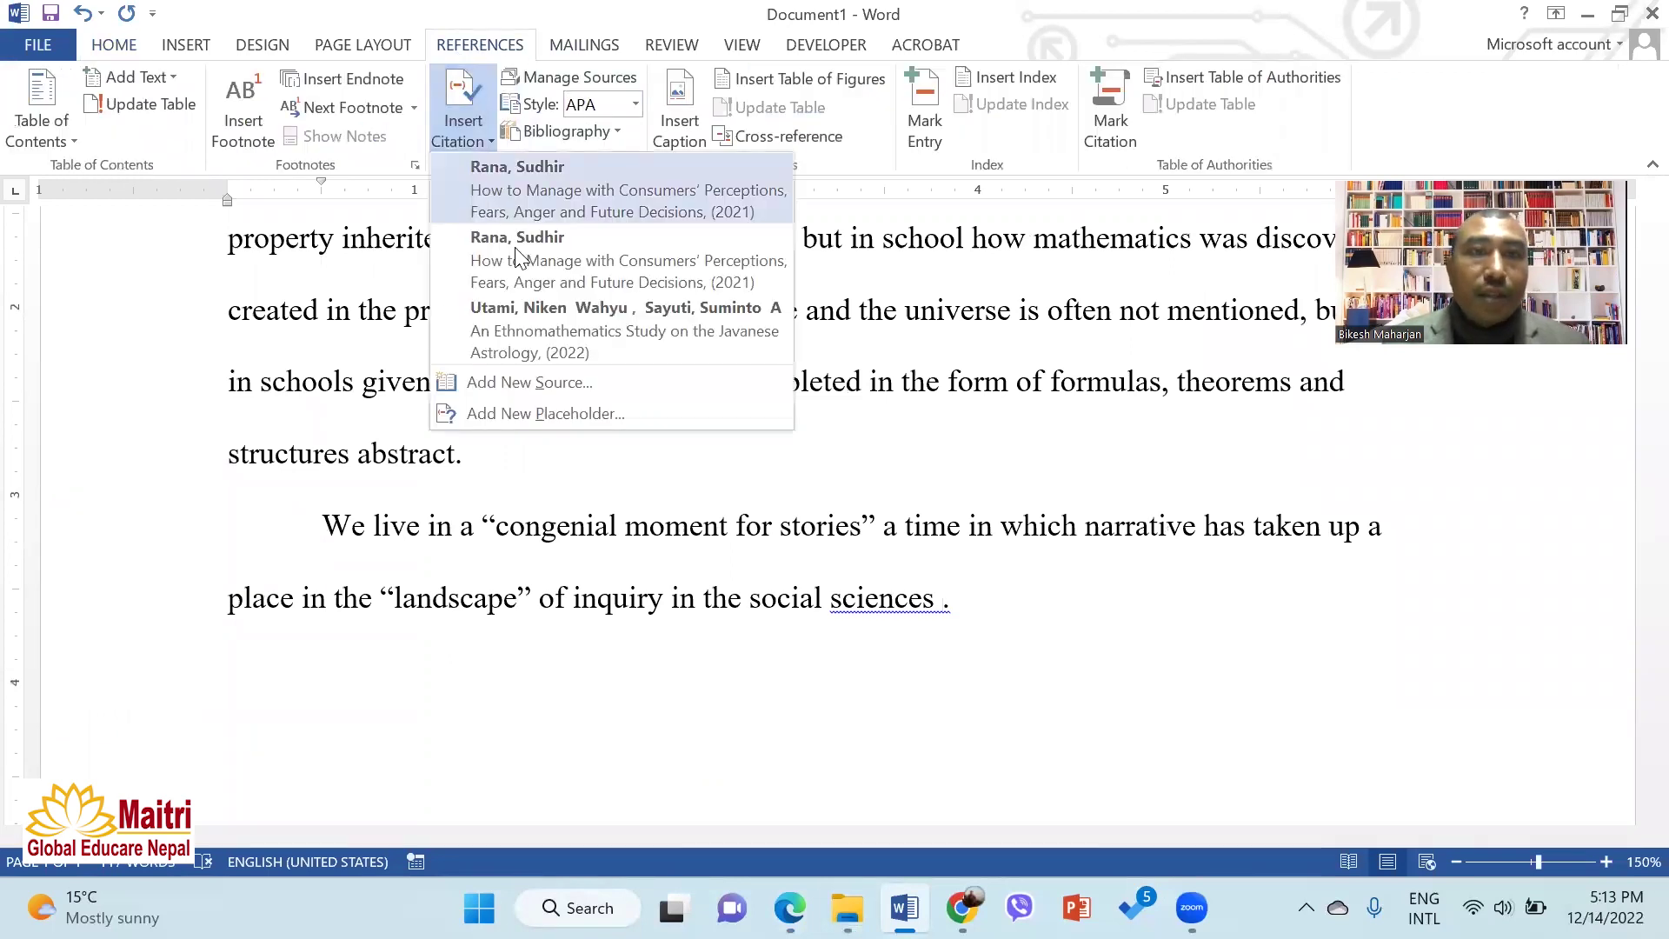
{"action": "left_click", "coordinate": [525, 386]}
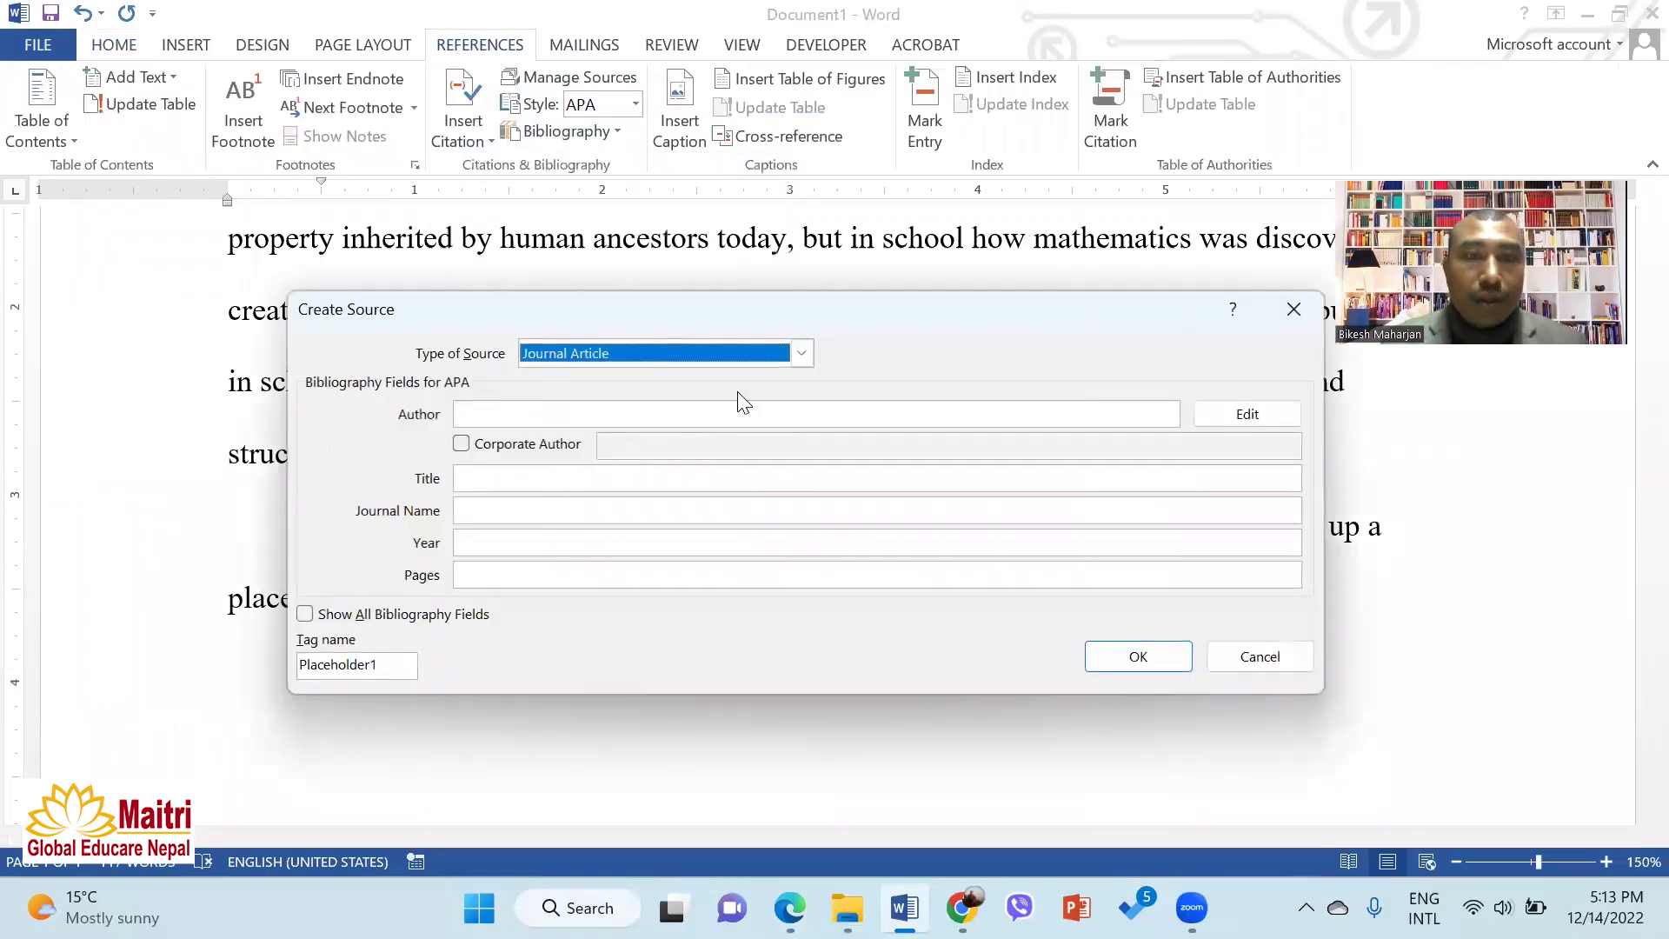
{"action": "left_click", "coordinate": [801, 354]}
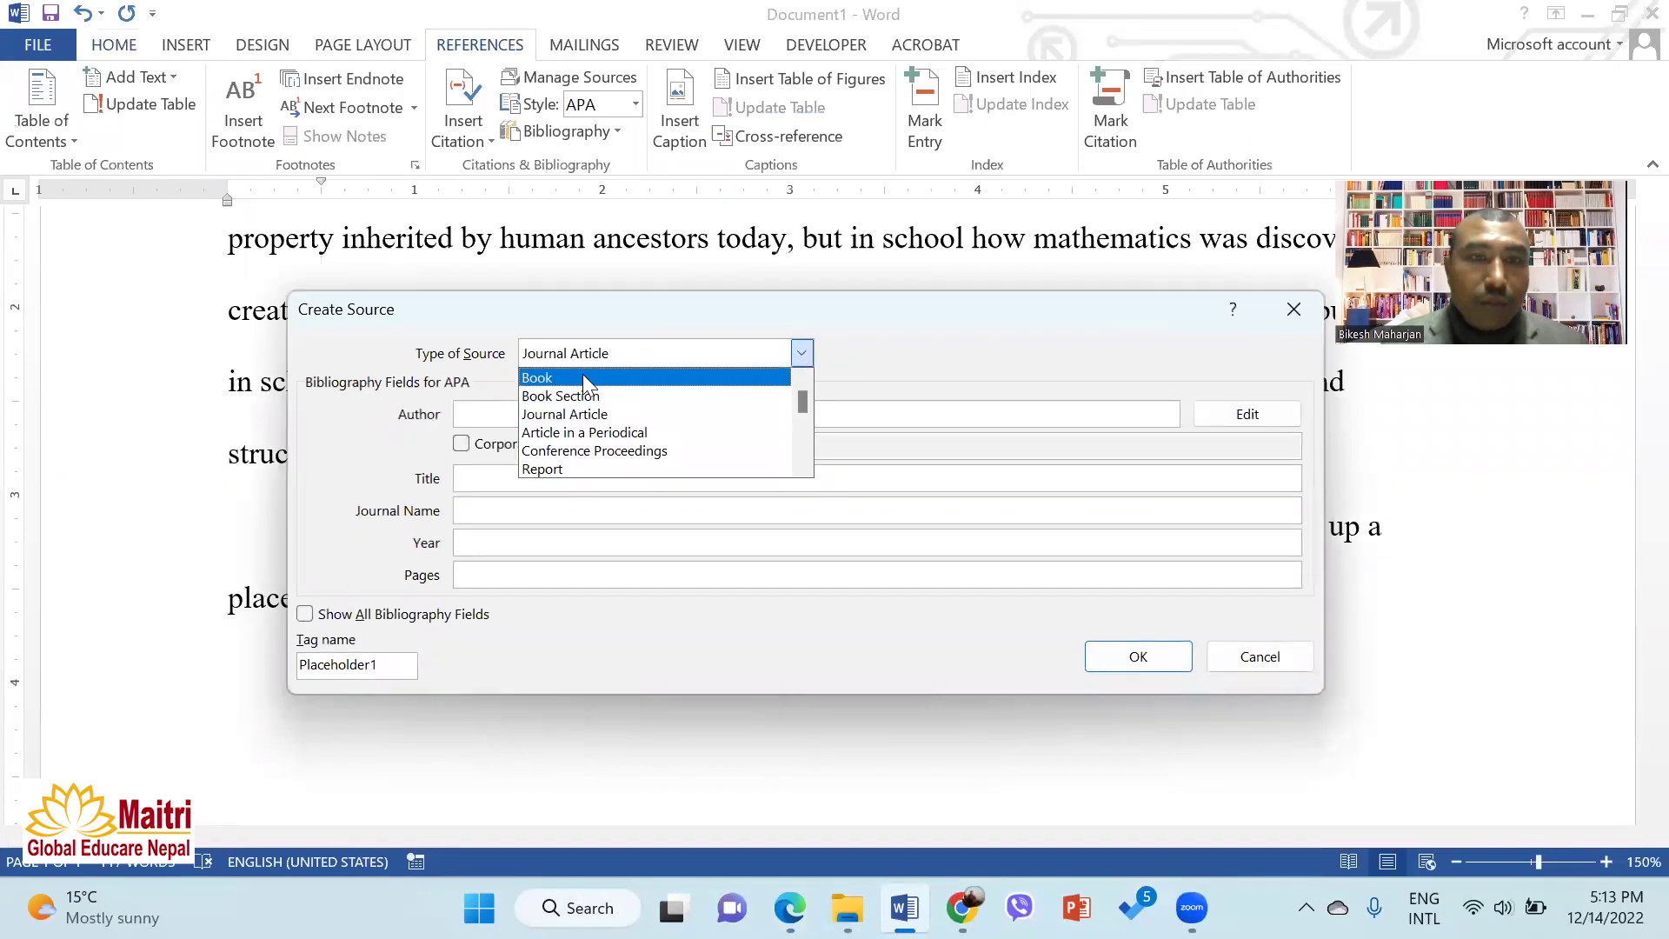
{"action": "left_click", "coordinate": [582, 373]}
{"action": "left_click", "coordinate": [801, 351]}
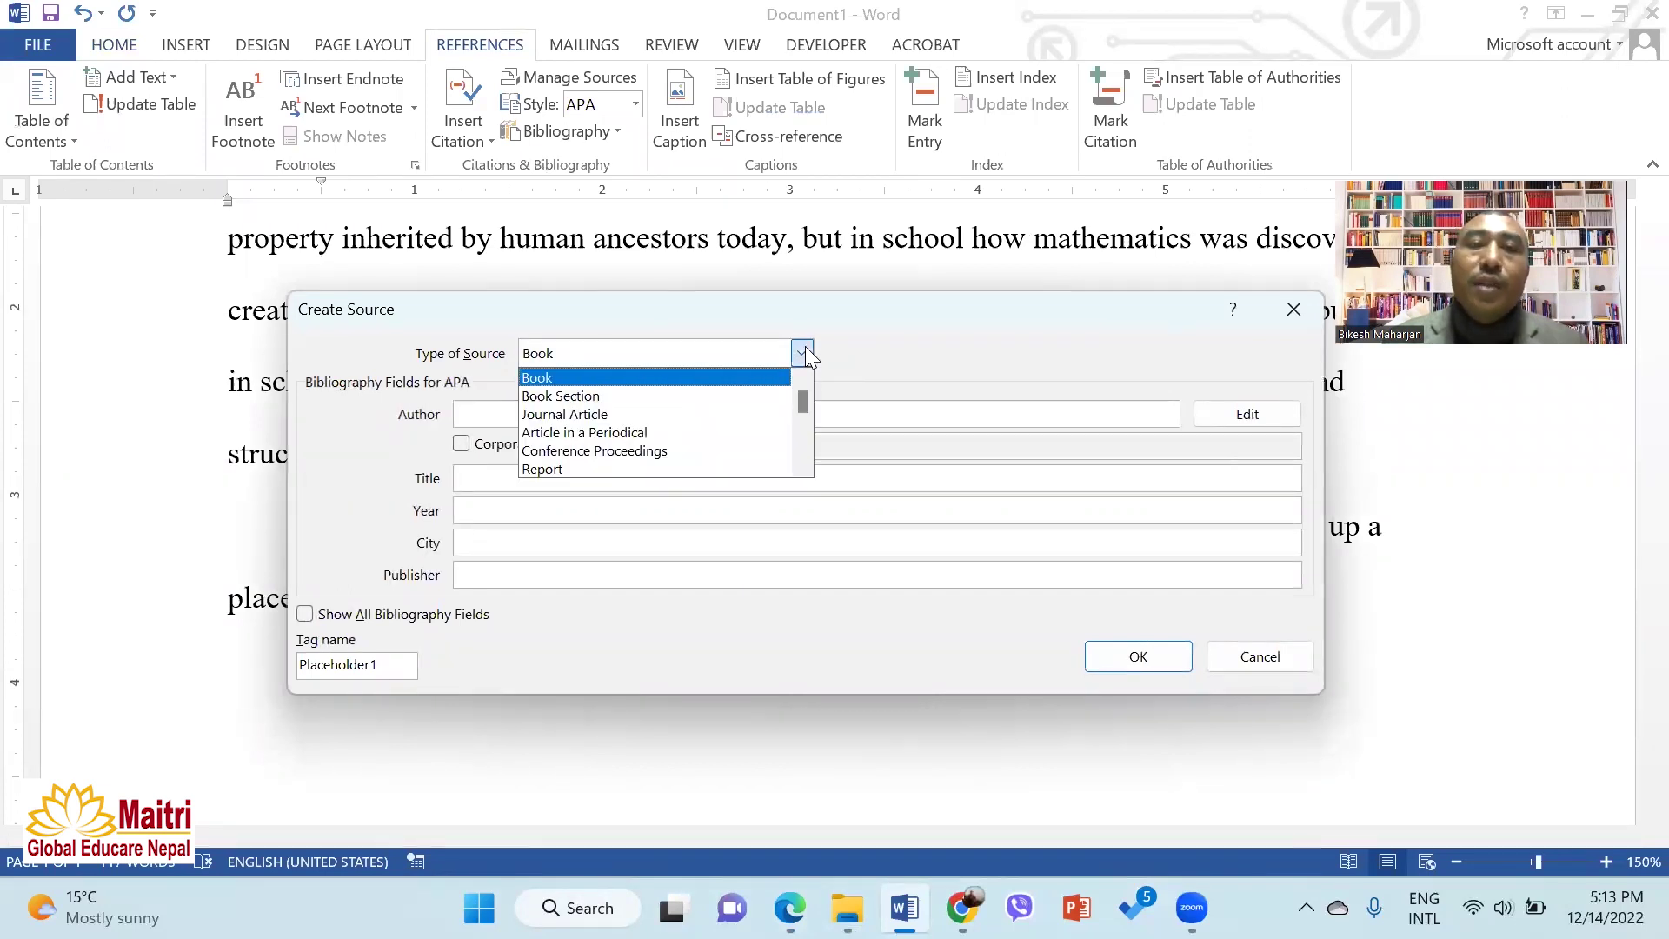
{"action": "left_click", "coordinate": [559, 375]}
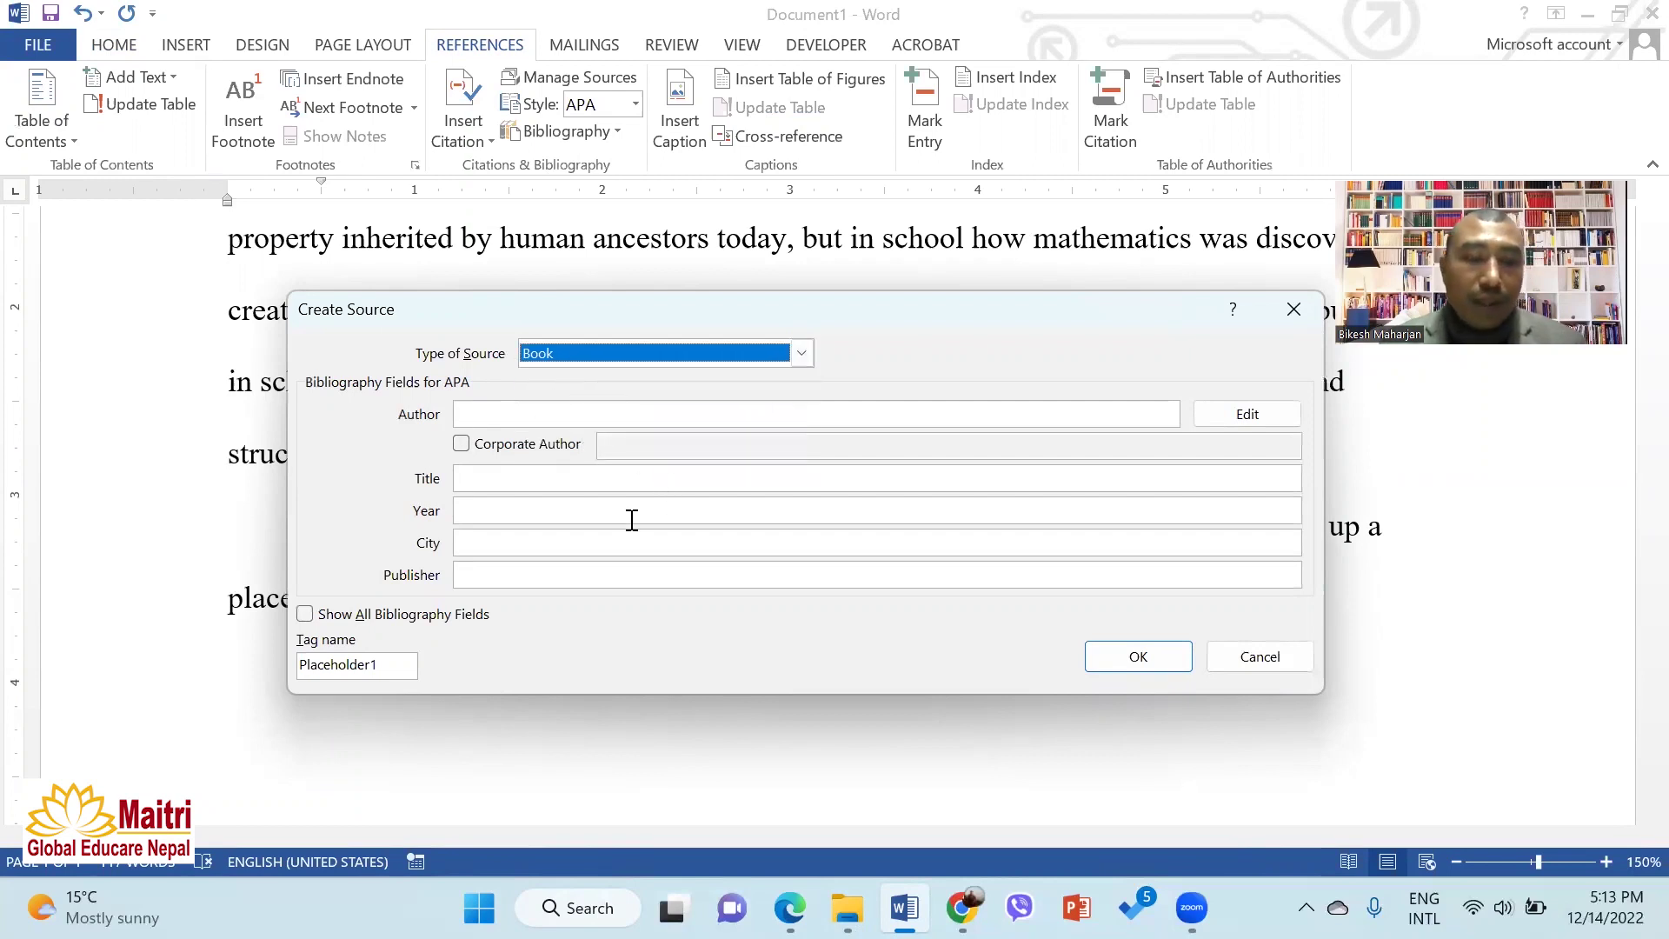
- Copy the chapter's author line from the PDF and switch the source type to Book Section
{"action": "key", "text": "alt+Tab"}
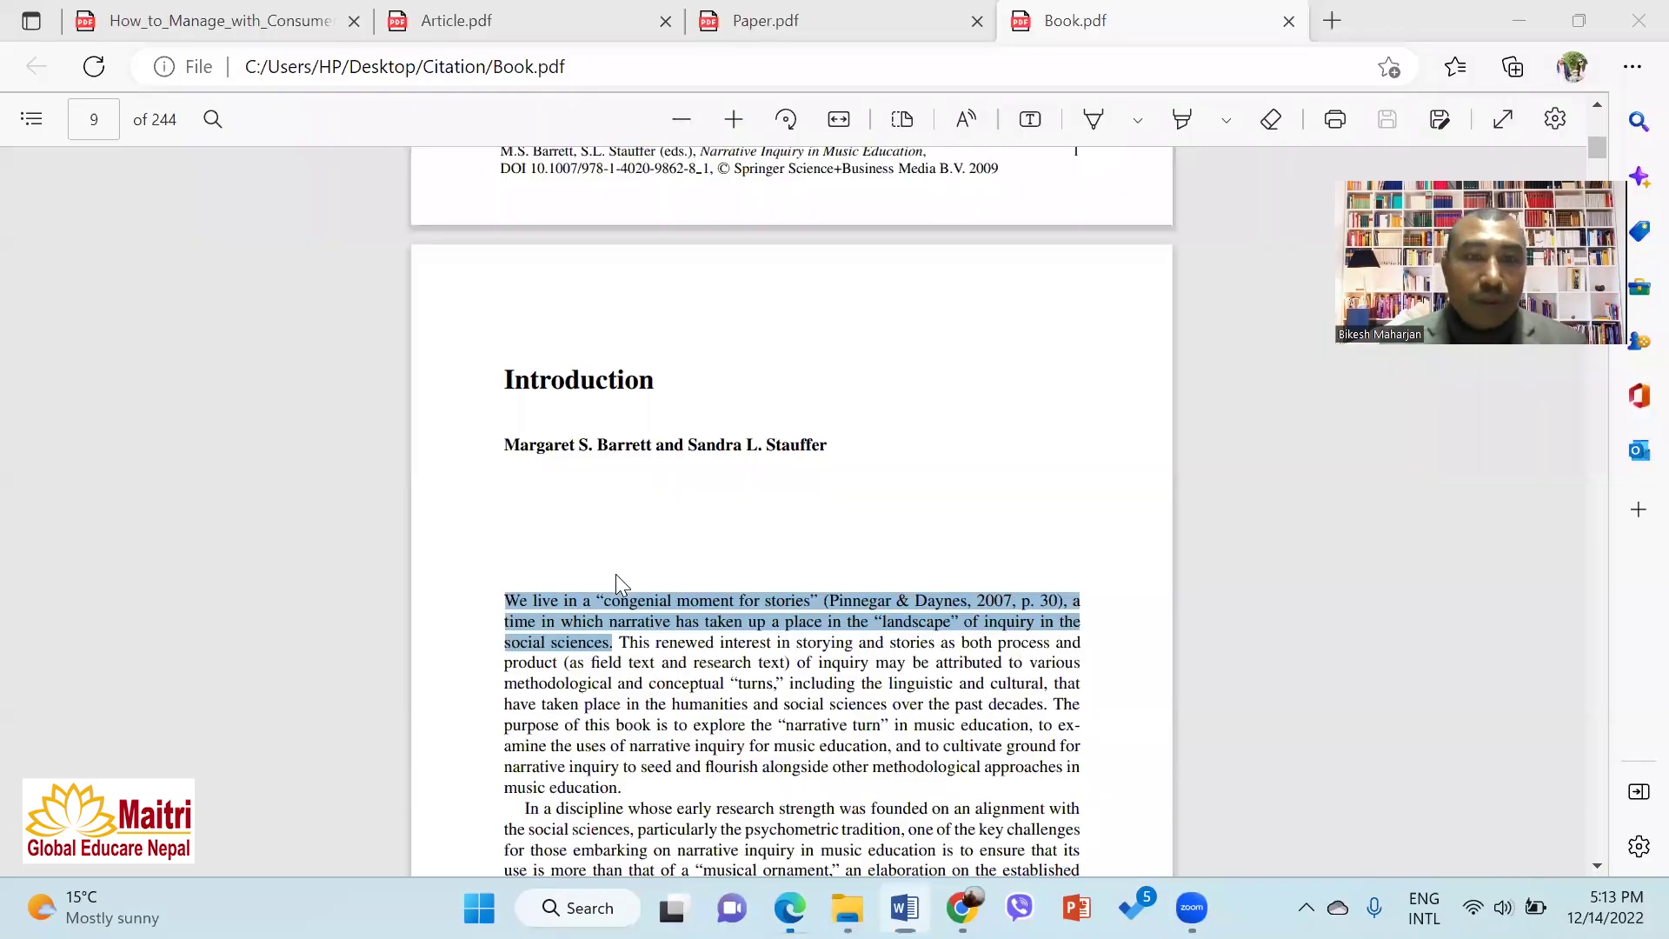
{"action": "left_click_drag", "start_coordinate": [502, 441], "coordinate": [832, 461]}
{"action": "key", "text": "ctrl+c"}
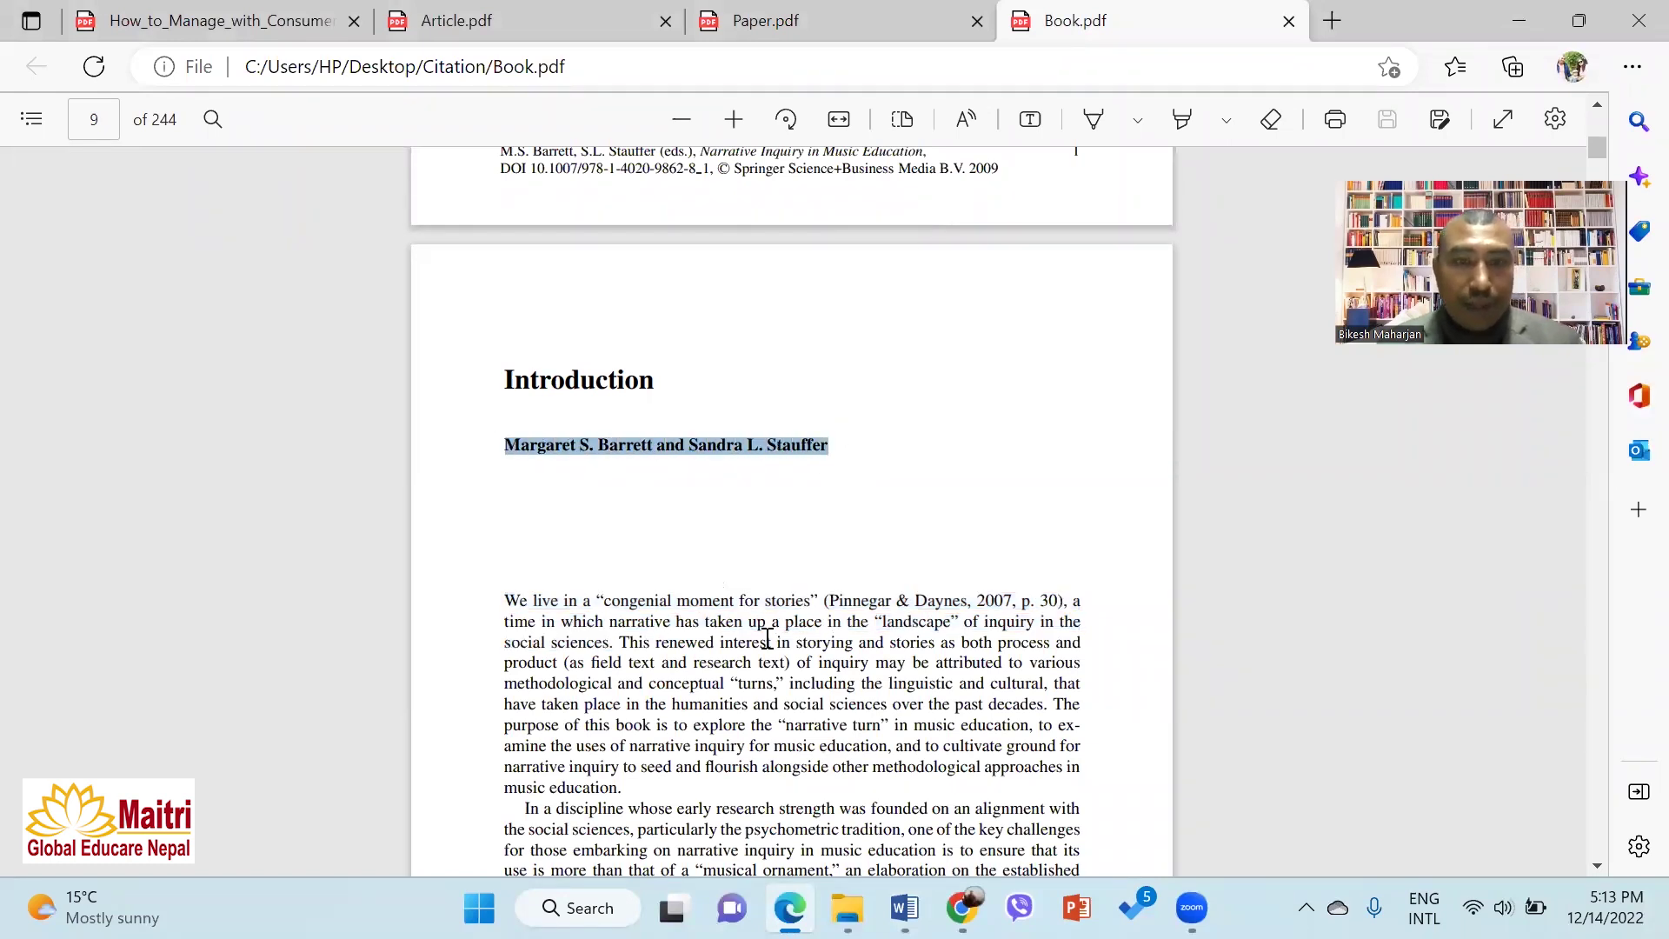
{"action": "key", "text": "alt+Tab"}
{"action": "left_click", "coordinate": [800, 352]}
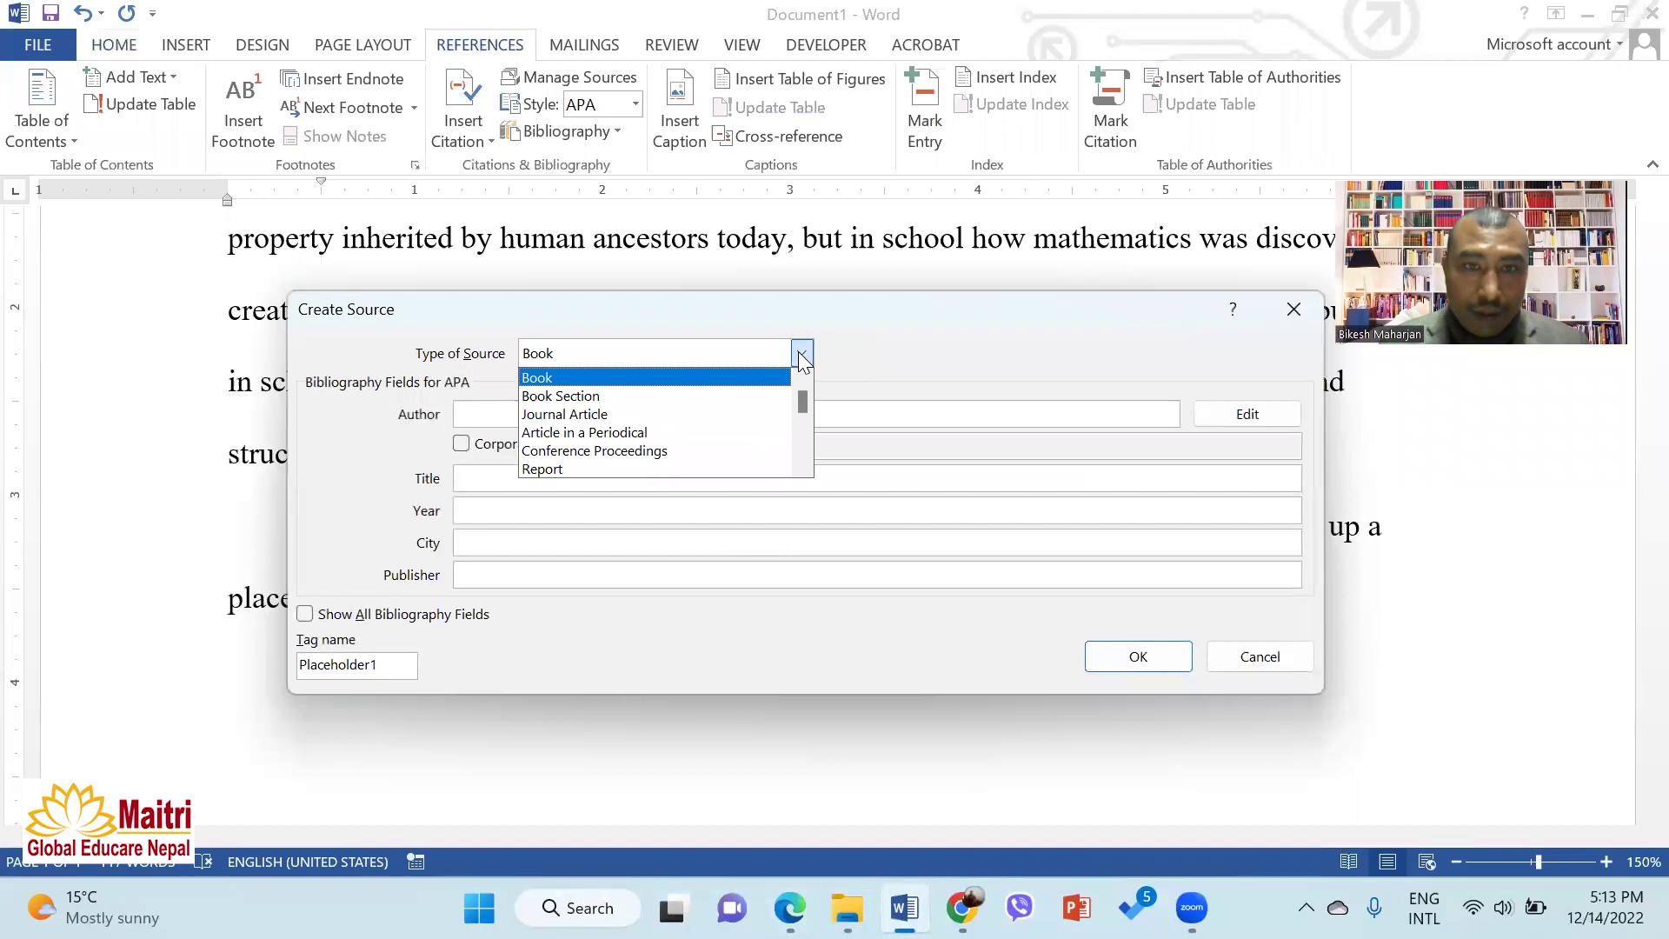
{"action": "left_click", "coordinate": [641, 398]}
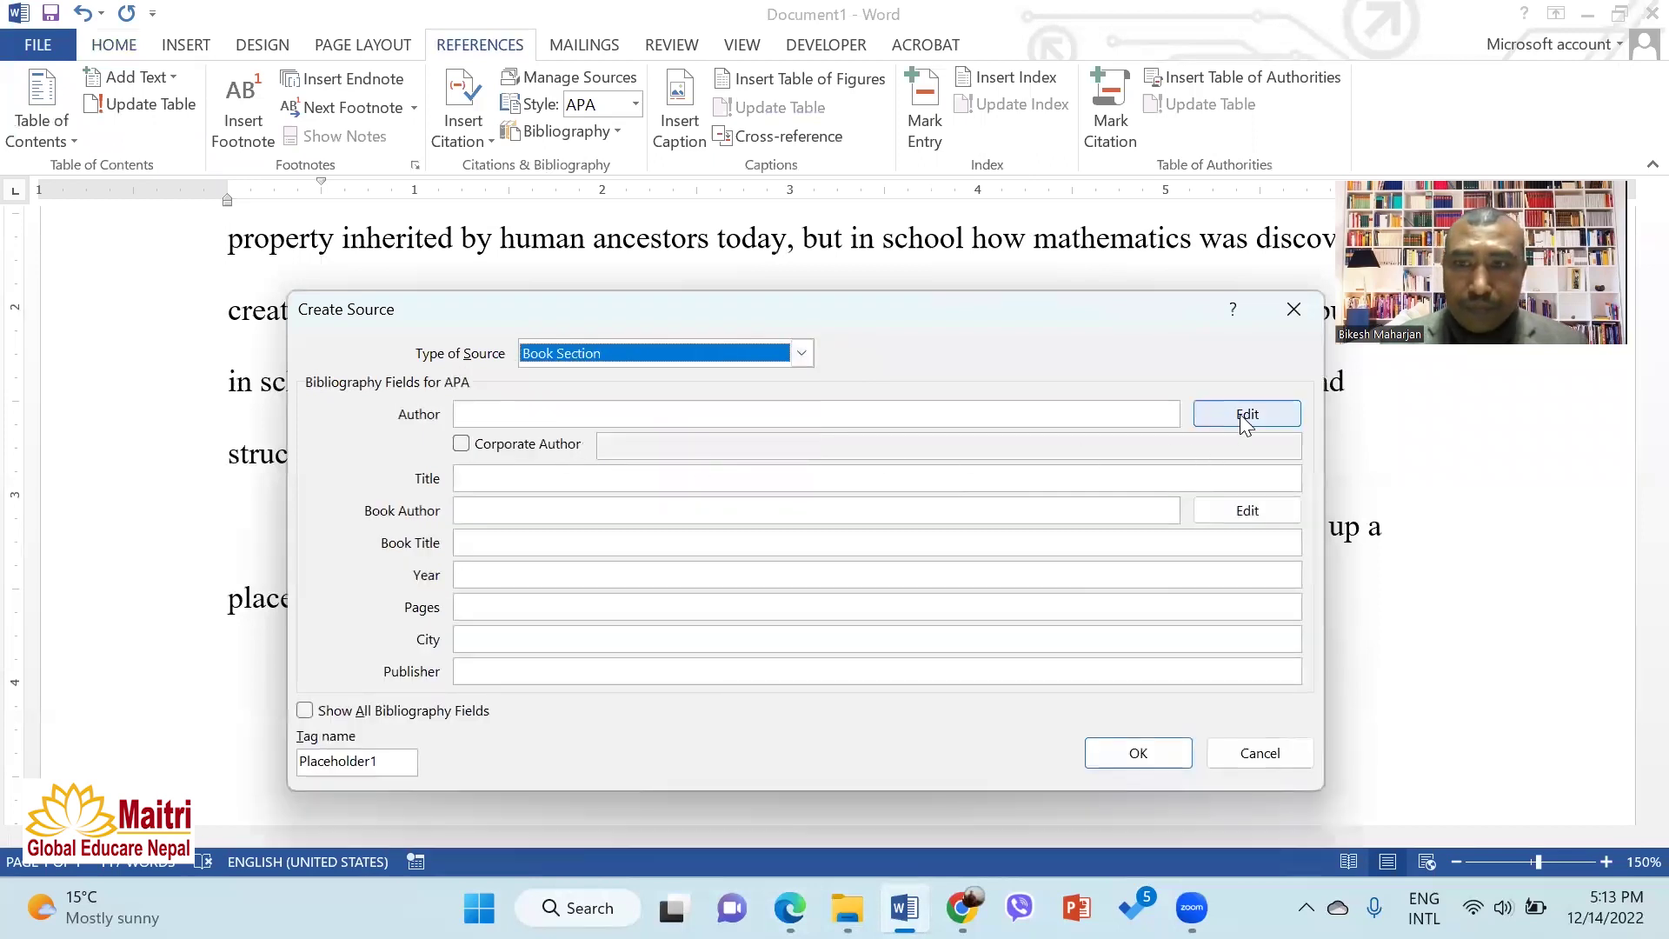
- Add the first chapter author to the Author list, surname in Last and given names in First
{"action": "left_click", "coordinate": [1248, 414]}
{"action": "key", "text": "ctrl+v"}
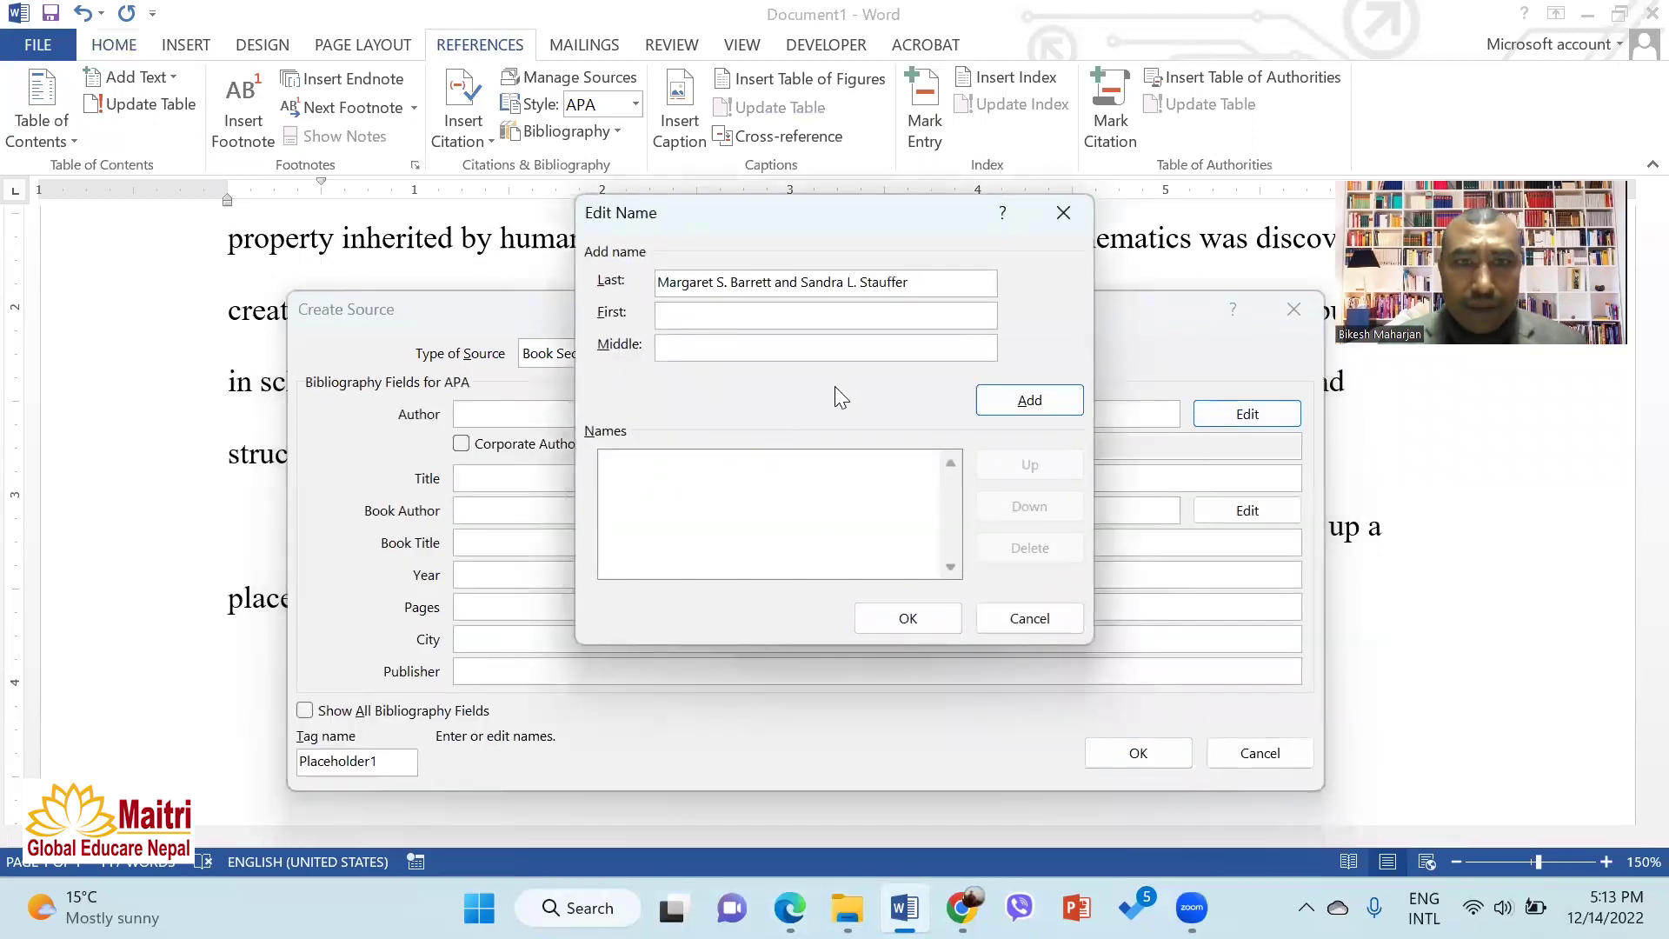
{"action": "key", "text": "ctrl+shift"}
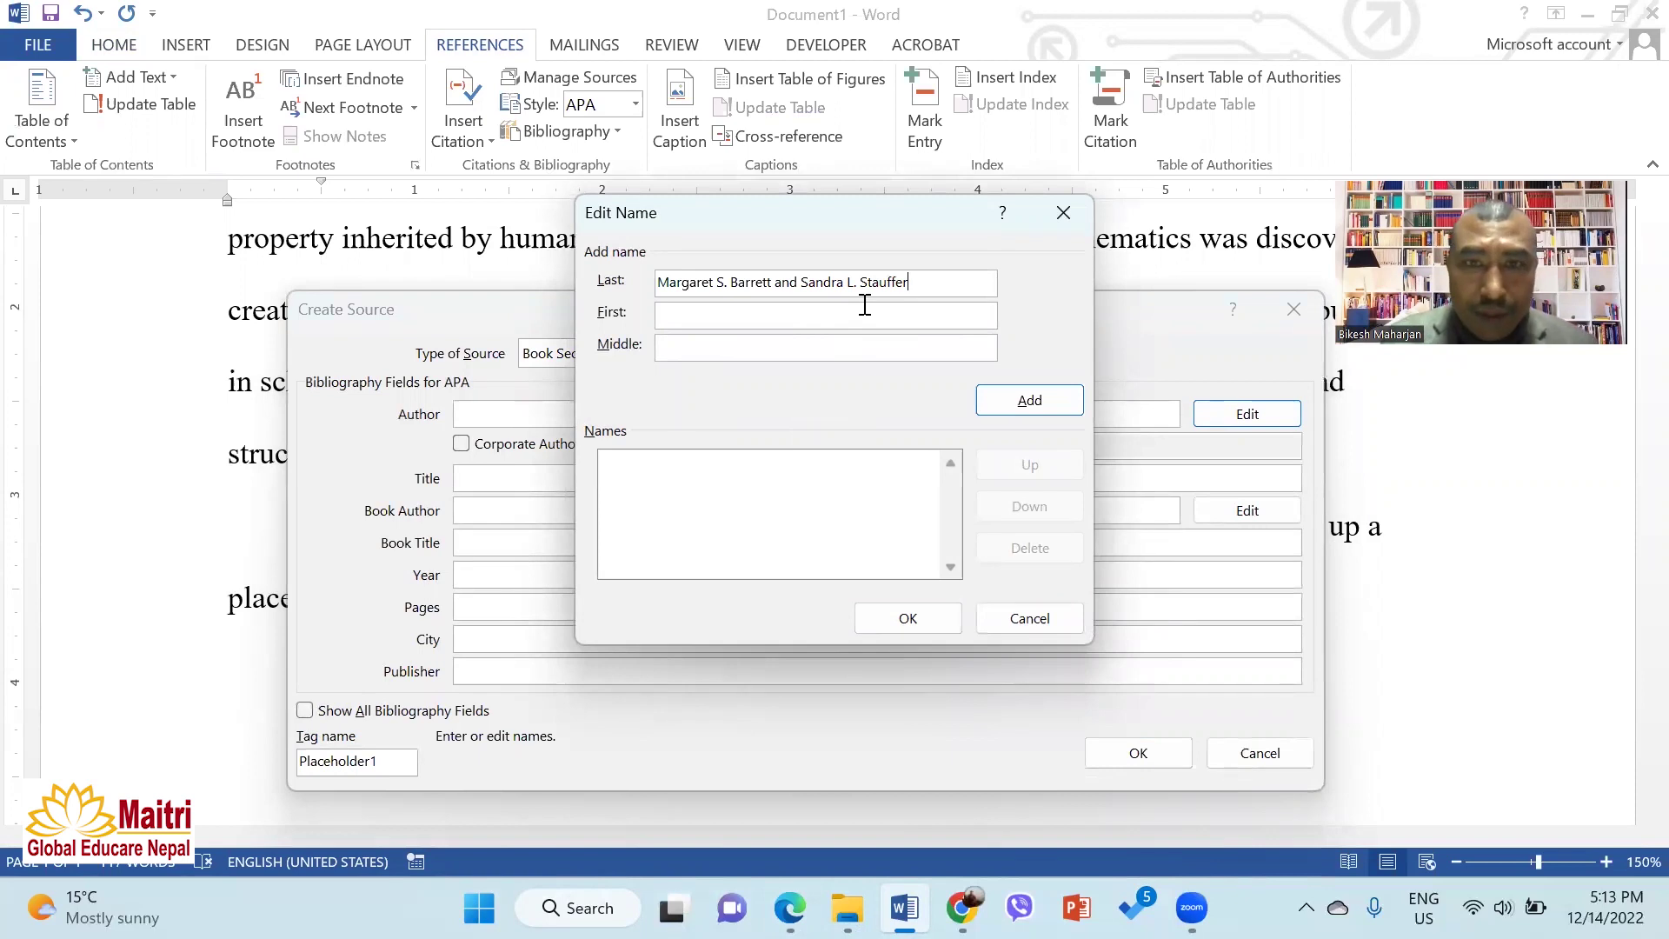
{"action": "key", "text": "BackSpace"}
{"action": "key", "text": "BackSpace"}
{"action": "key", "text": "BackSpace"}
{"action": "key", "text": "BackSpace"}
{"action": "key", "text": "BackSpace"}
{"action": "key", "text": "BackSpace"}
{"action": "key", "text": "BackSpace"}
{"action": "key", "text": "BackSpace"}
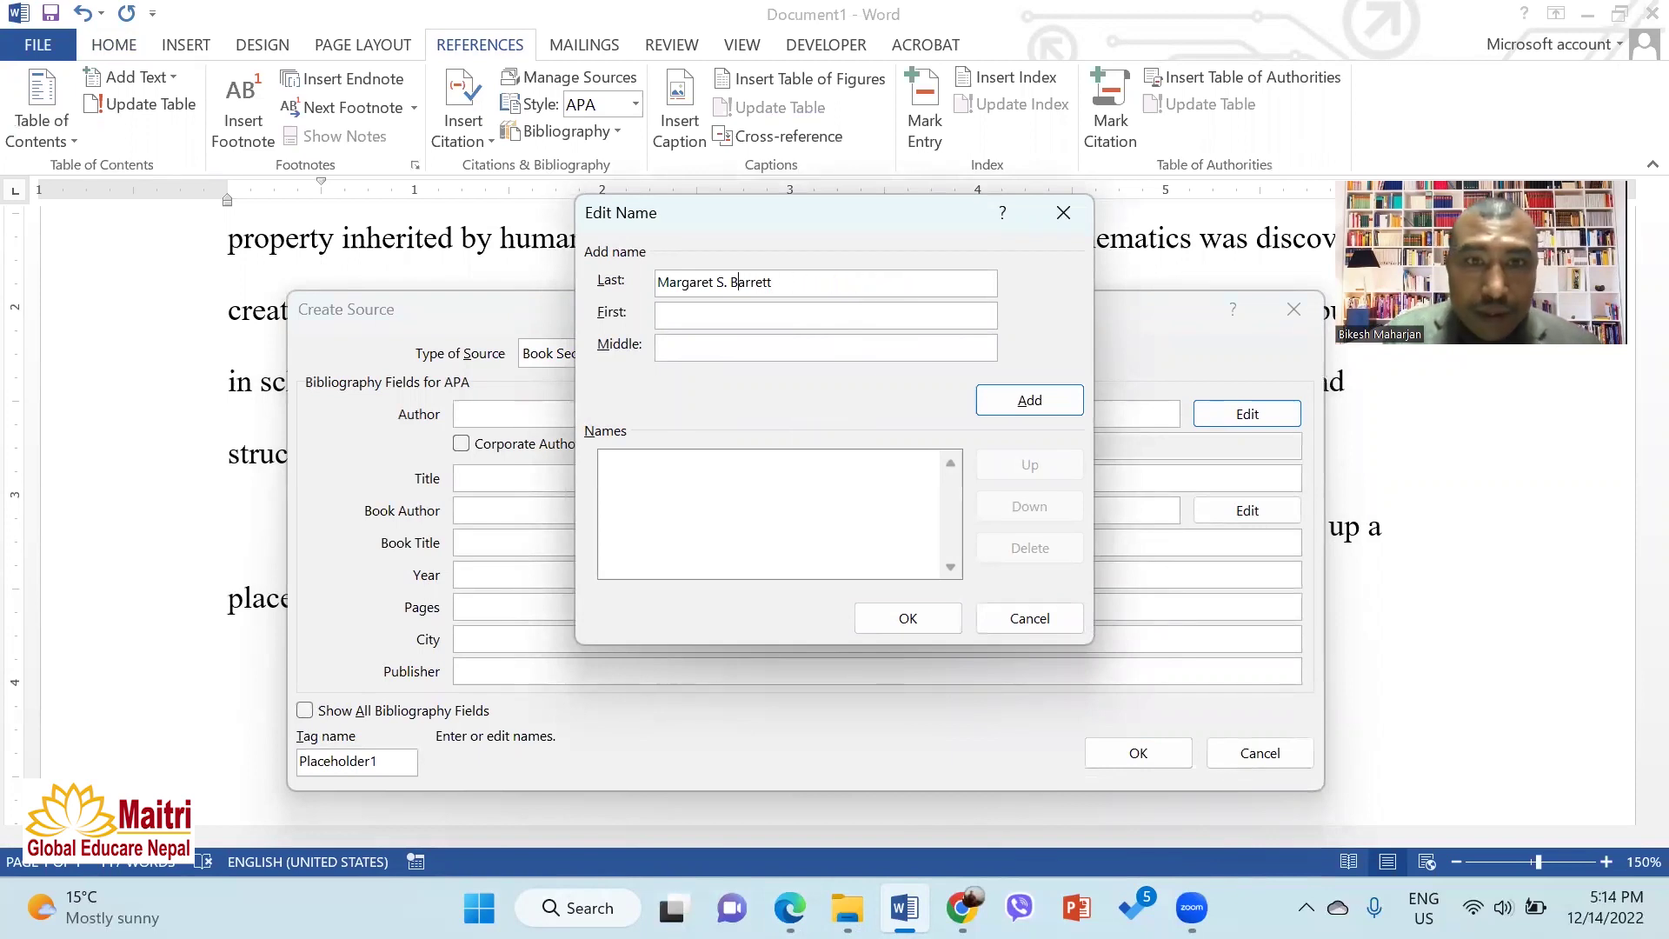
{"action": "key", "text": "ctrl+shift+Left"}
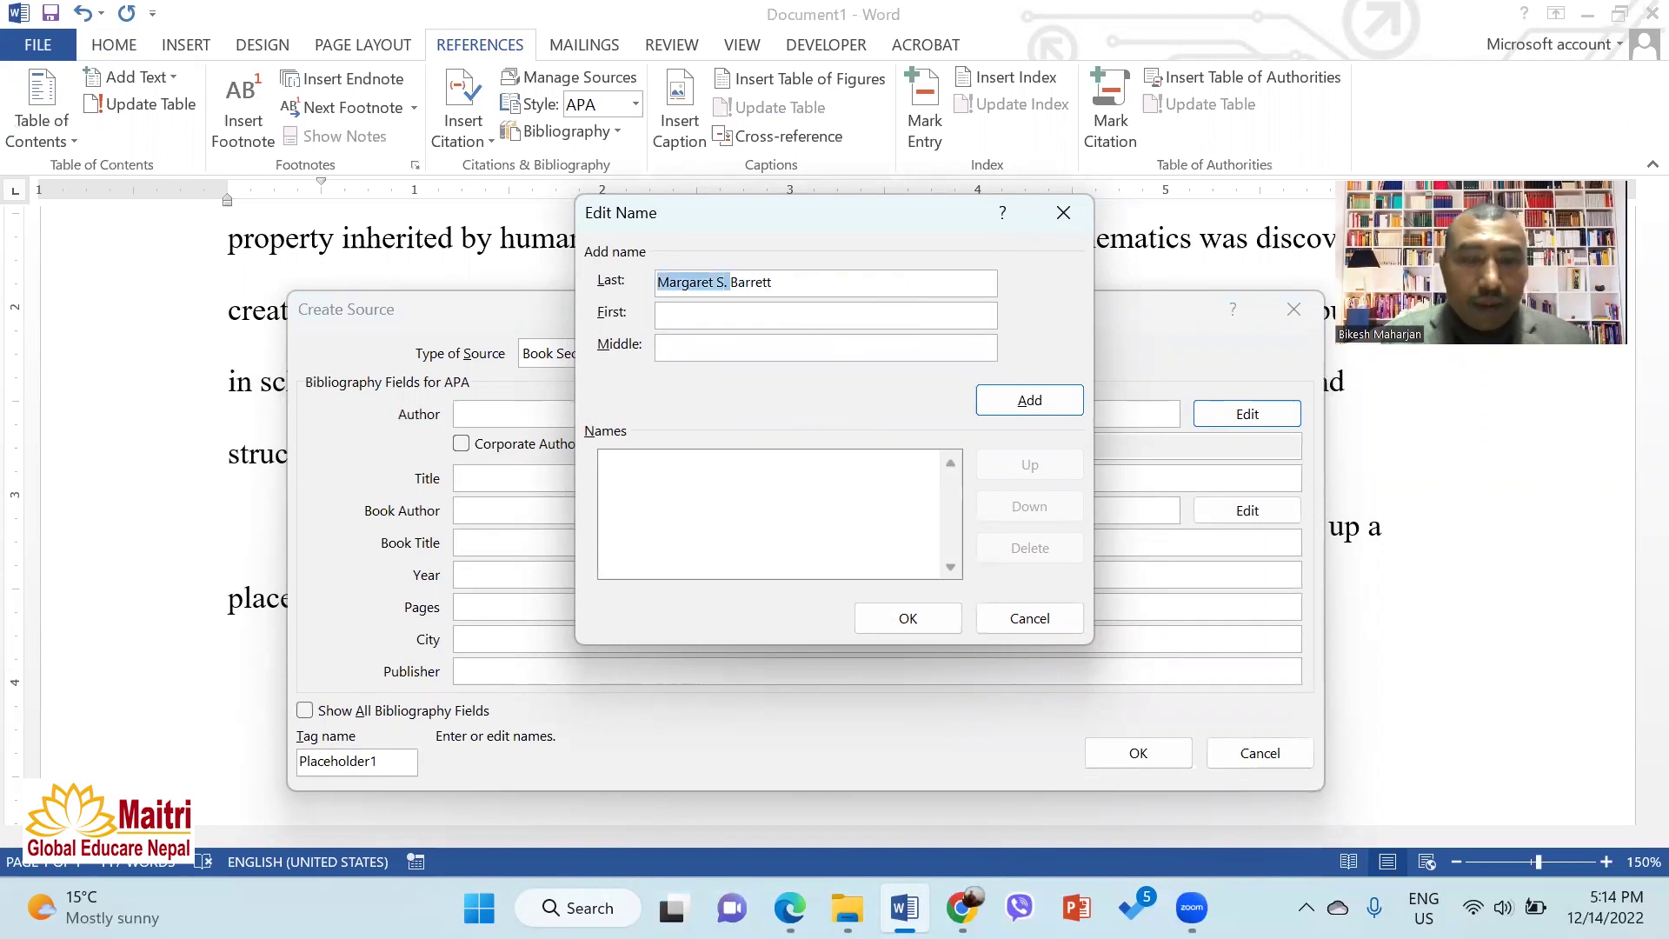
{"action": "key", "text": "ctrl+x"}
{"action": "key", "text": "Tab"}
{"action": "key", "text": "ctrl+v"}
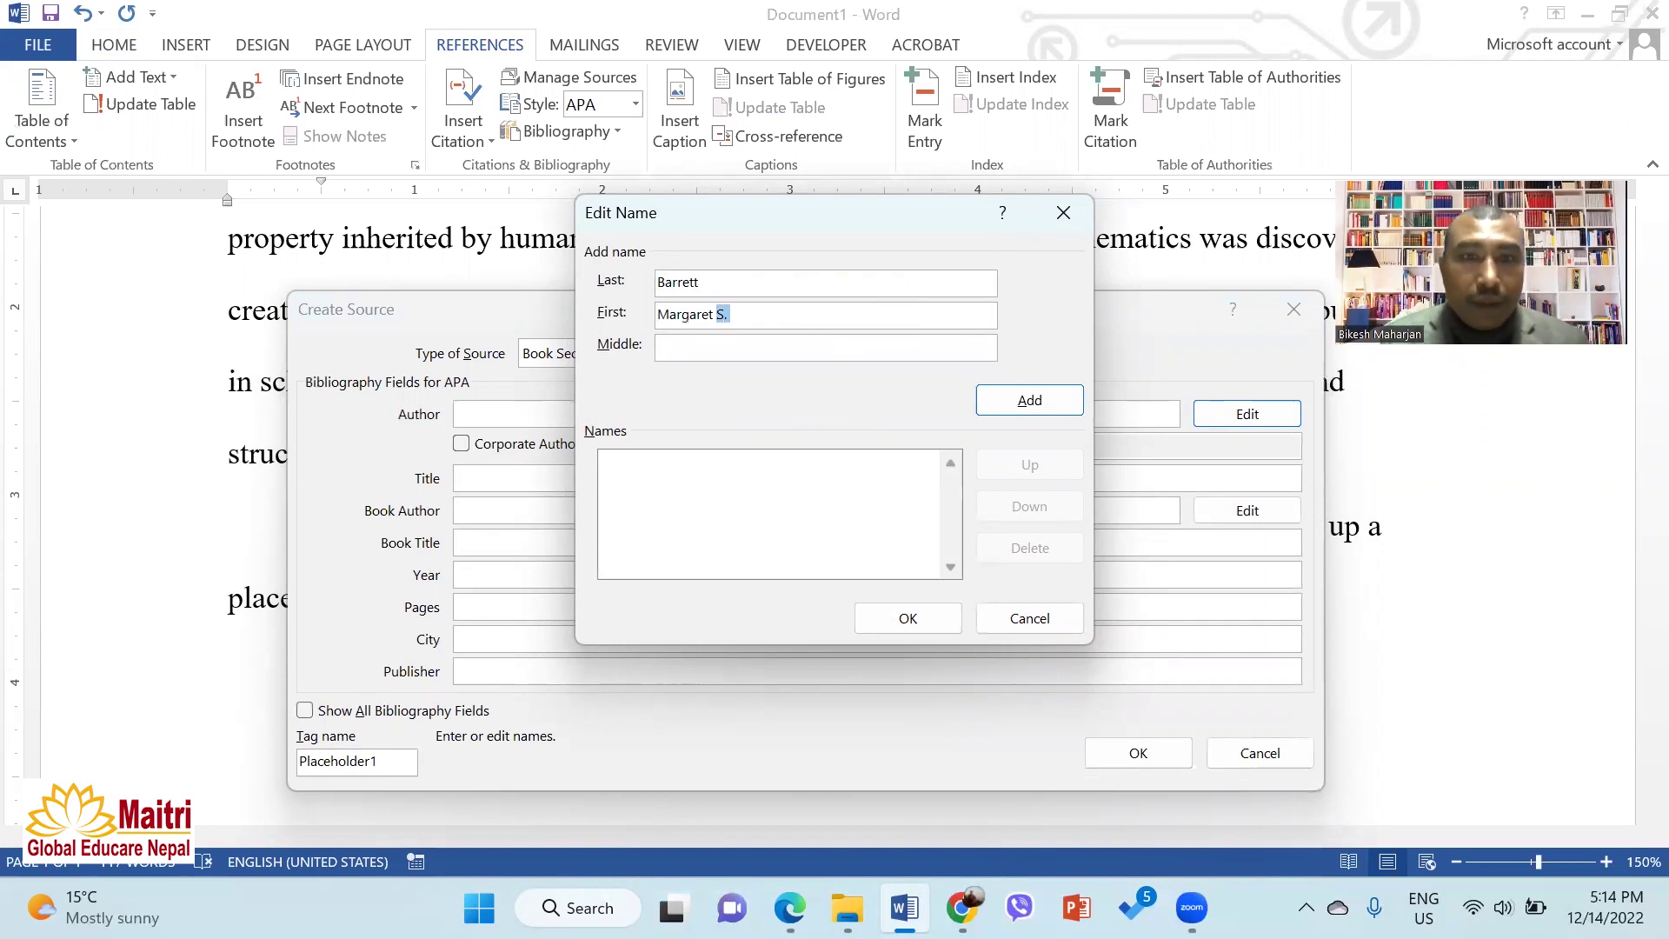
{"action": "key", "text": "Return"}
- Copy the second author from the PDF, add them surname first, and confirm both authors
{"action": "key", "text": "alt+Tab"}
{"action": "left_click", "coordinate": [851, 455]}
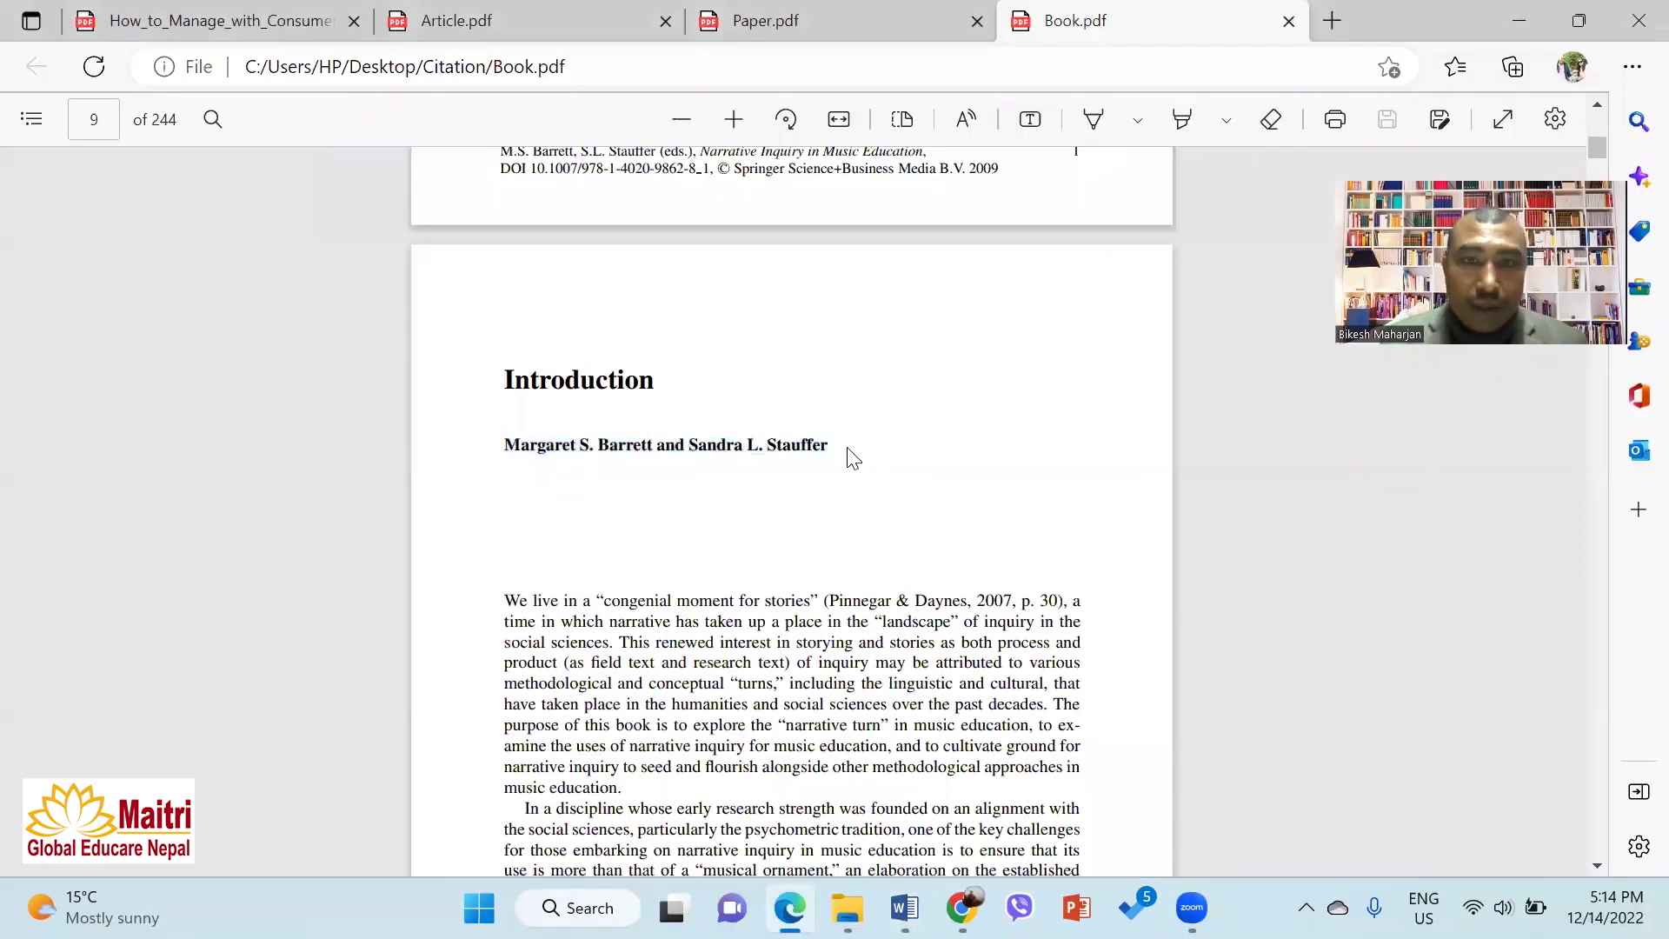
{"action": "left_click_drag", "start_coordinate": [826, 440], "coordinate": [686, 429]}
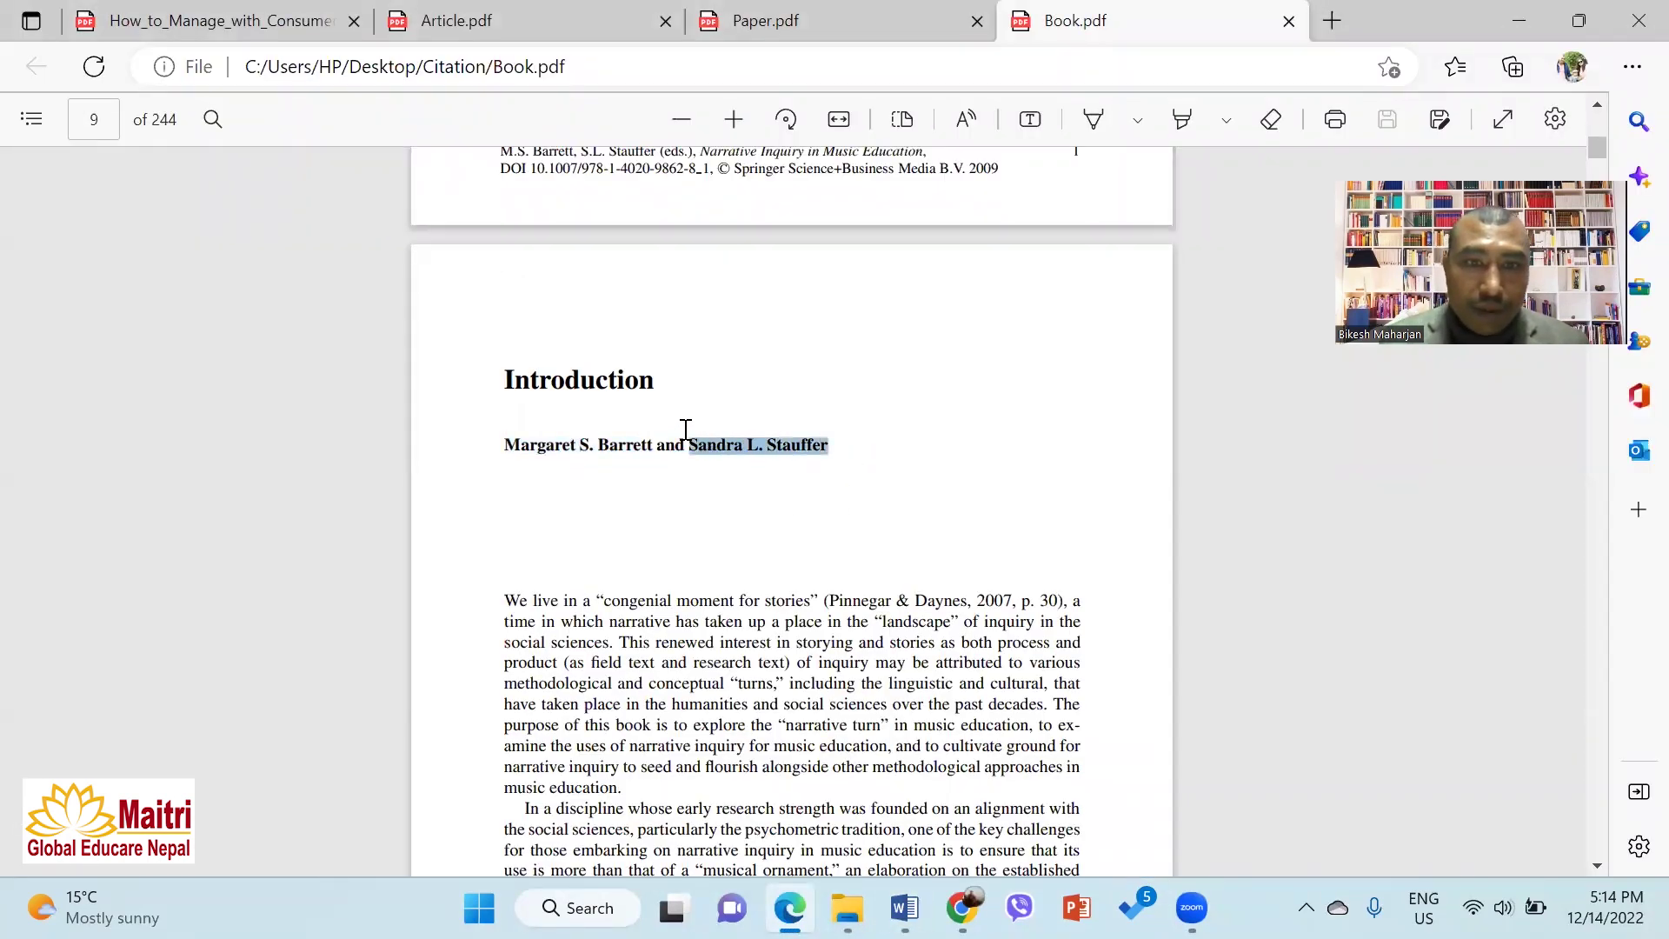
{"action": "key", "text": "ctrl+c"}
{"action": "key", "text": "alt+Tab"}
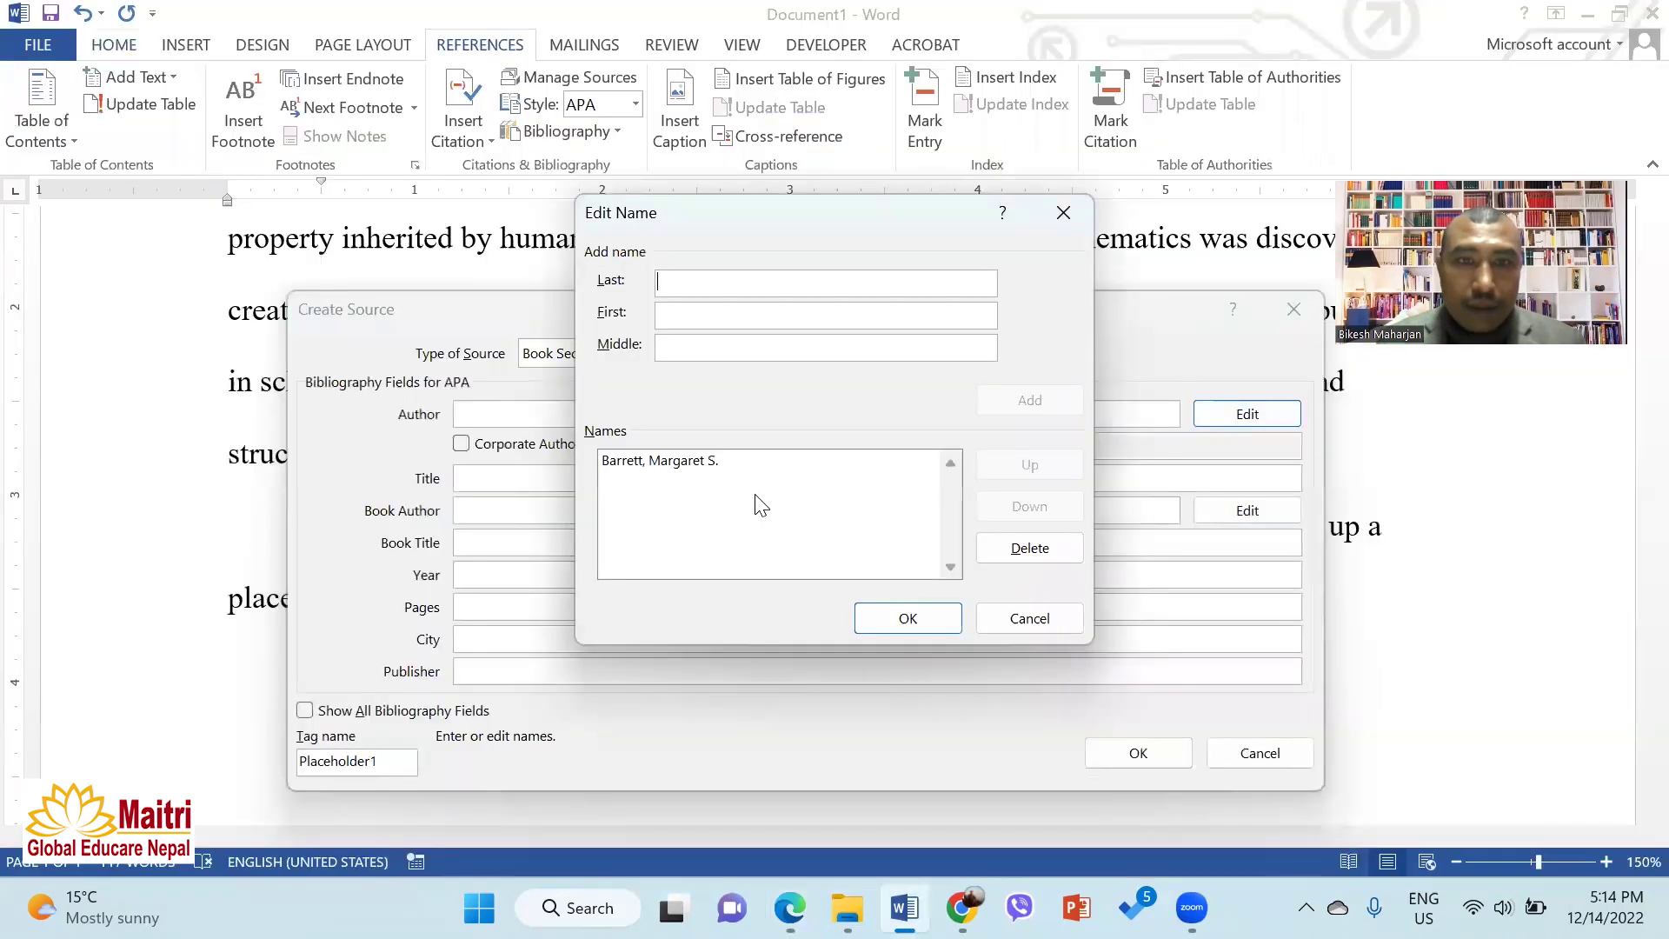
{"action": "key", "text": "ctrl+v"}
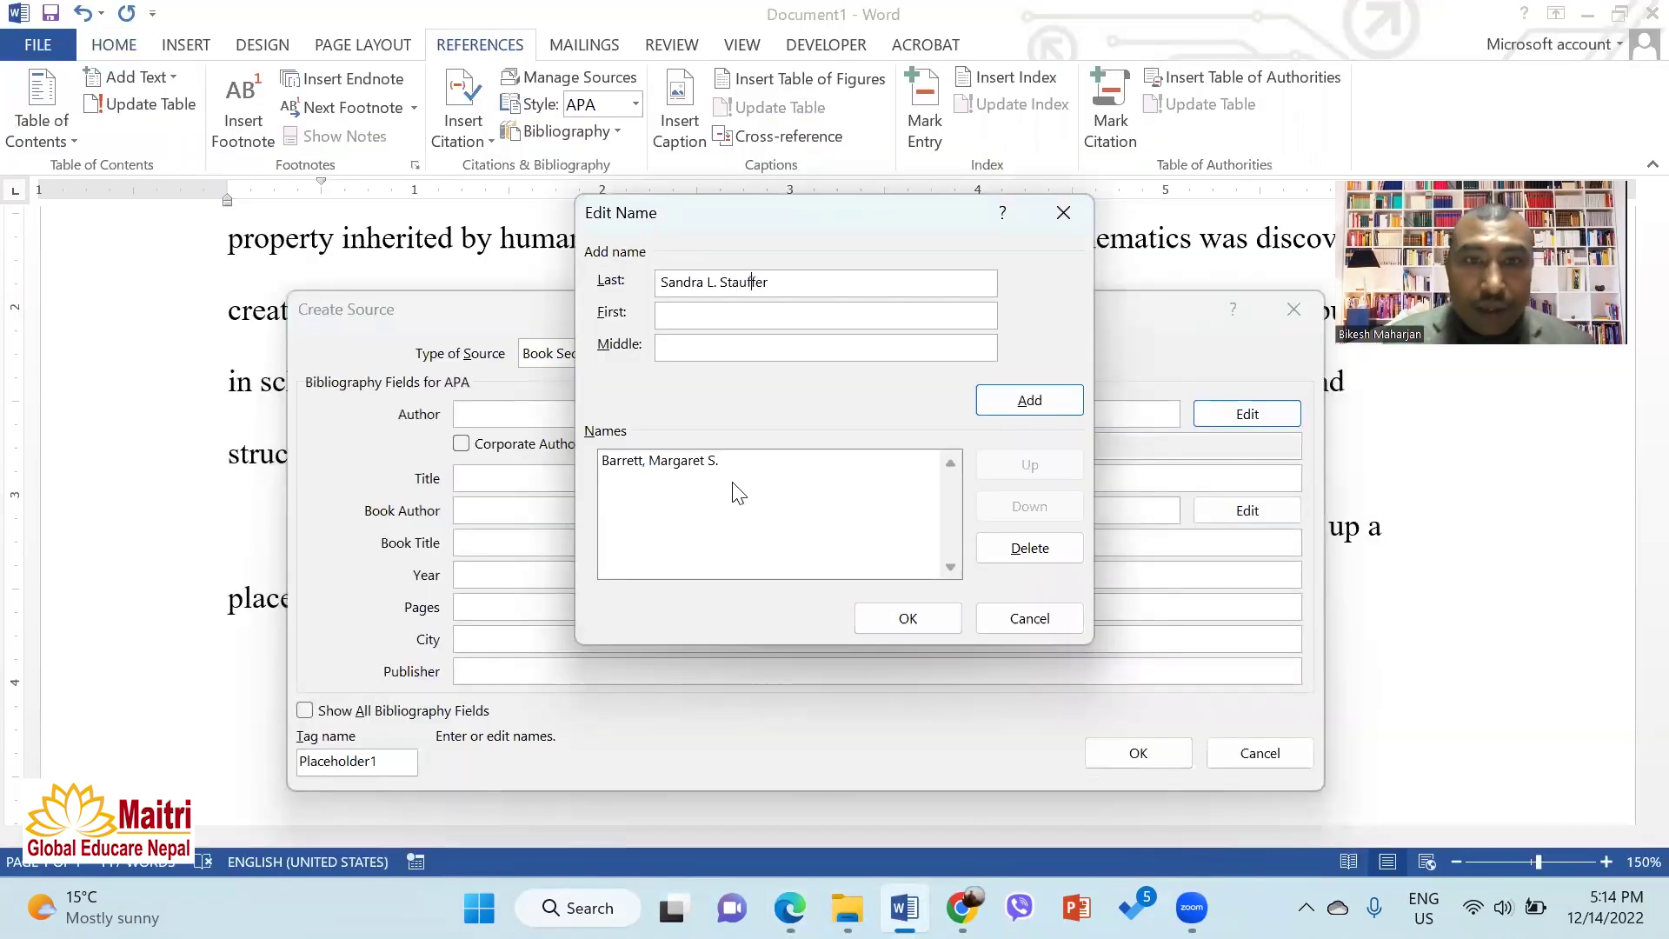
{"action": "key", "text": "ctrl+shift+Left"}
{"action": "key", "text": "BackSpace"}
{"action": "key", "text": "ctrl+v"}
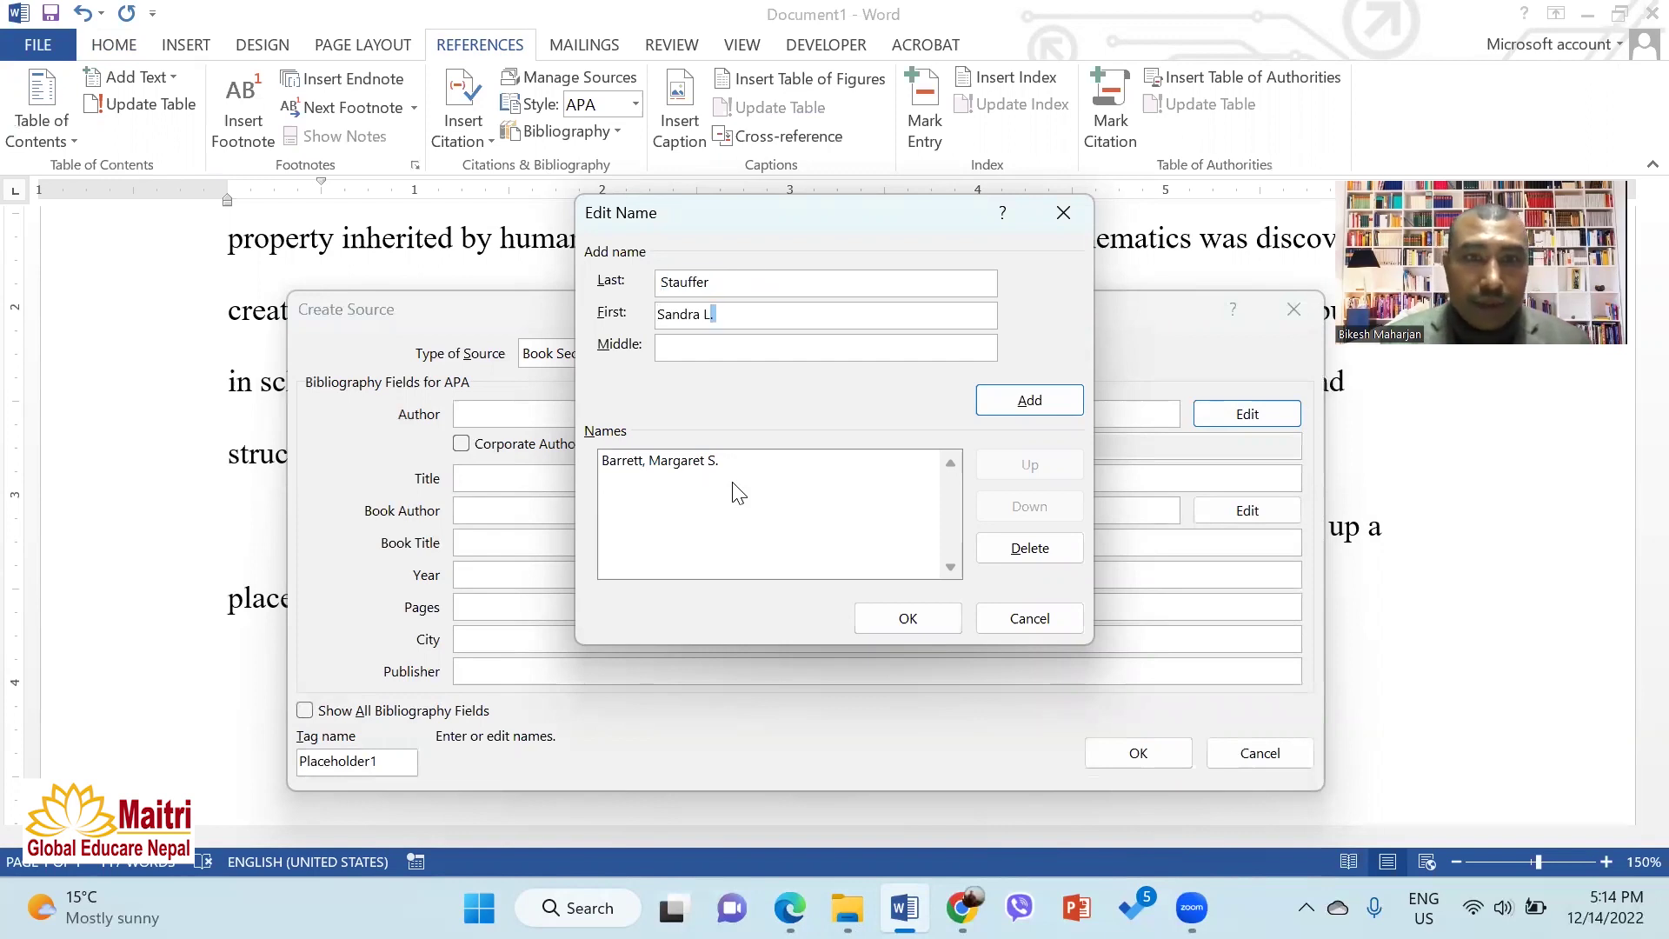
{"action": "key", "text": "Return"}
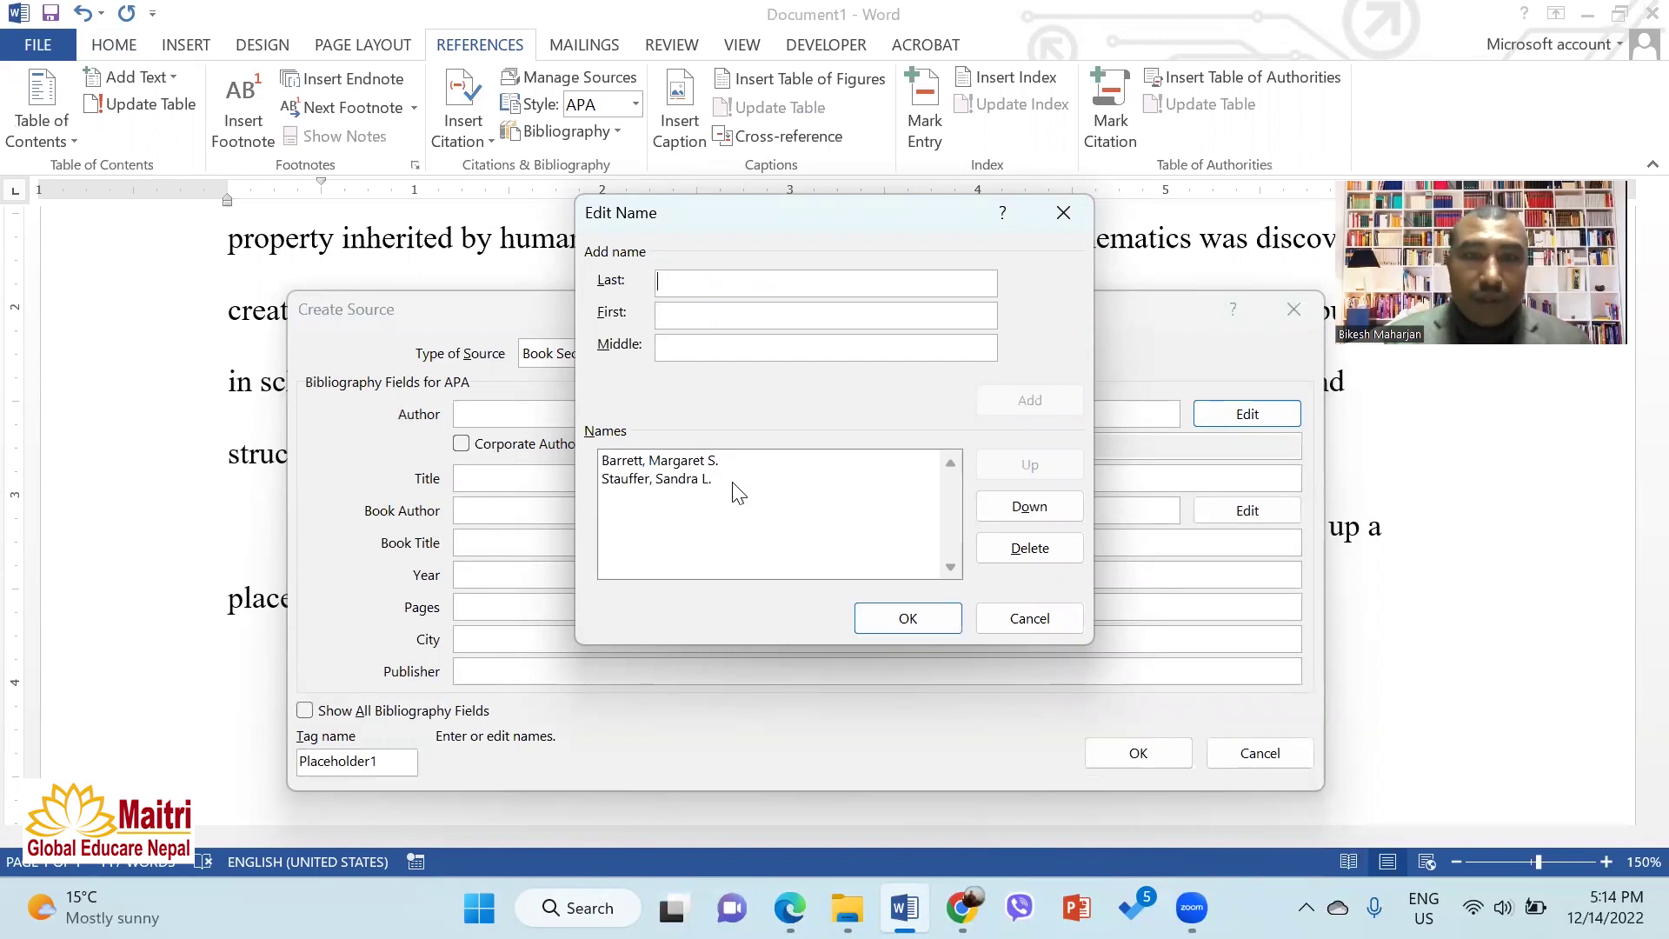
{"action": "key", "text": "Return"}
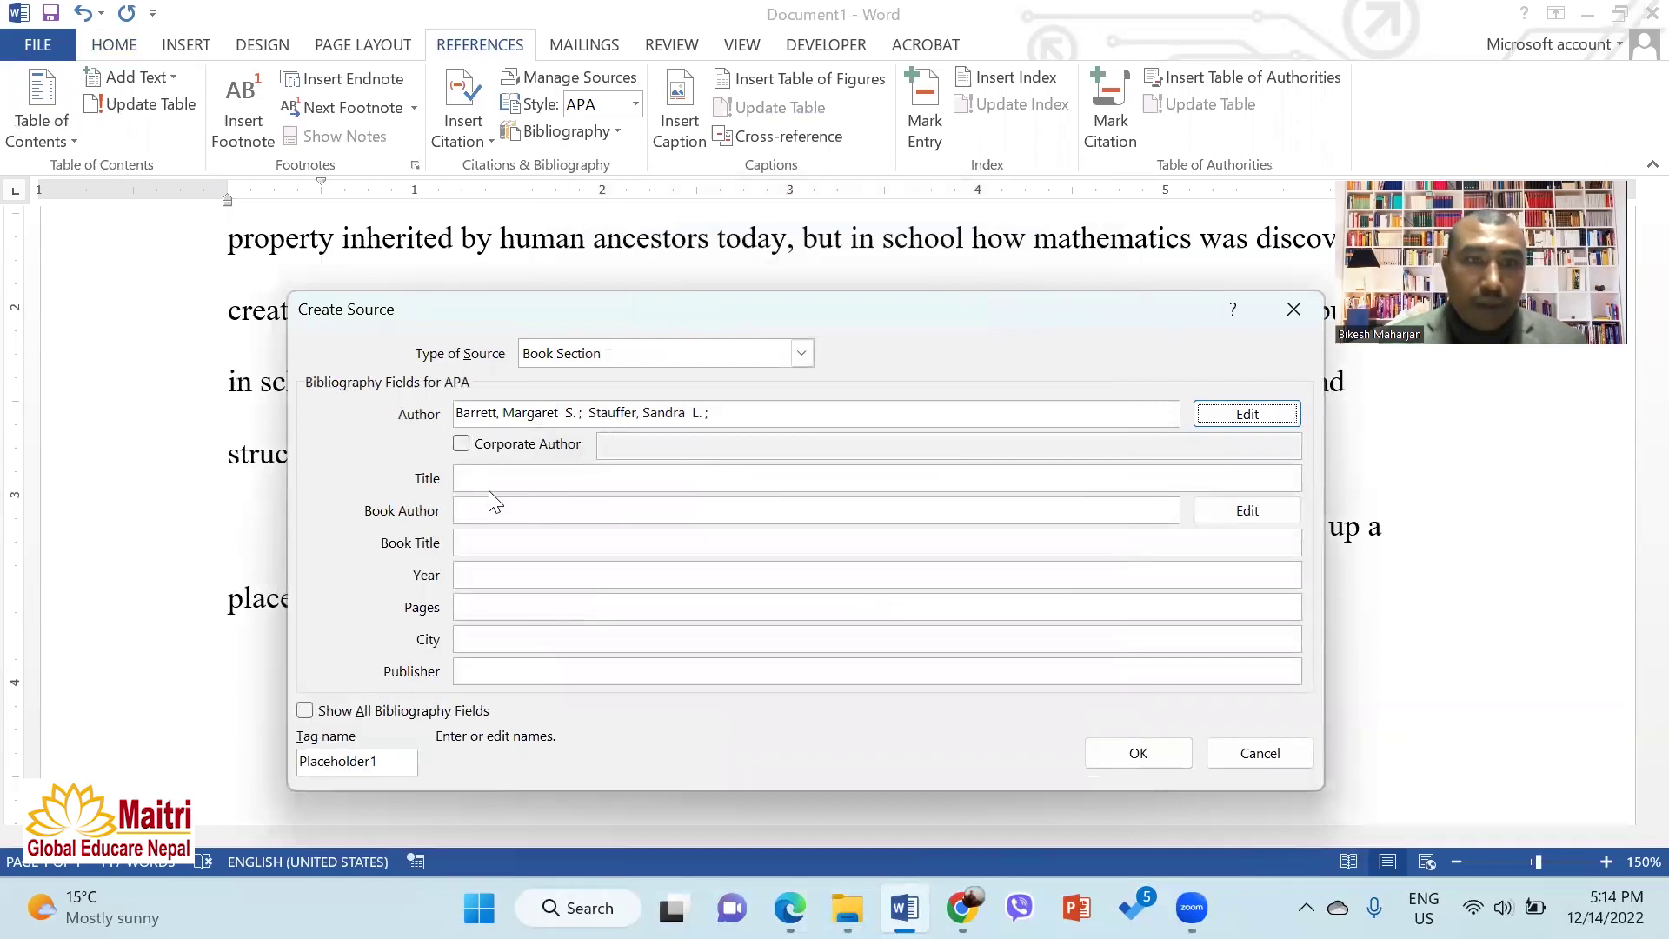
{"action": "key", "text": "alt+Tab"}
- Paste the chapter heading 'Introduction' from the PDF as the source Title
{"action": "left_click_drag", "start_coordinate": [510, 383], "coordinate": [687, 379]}
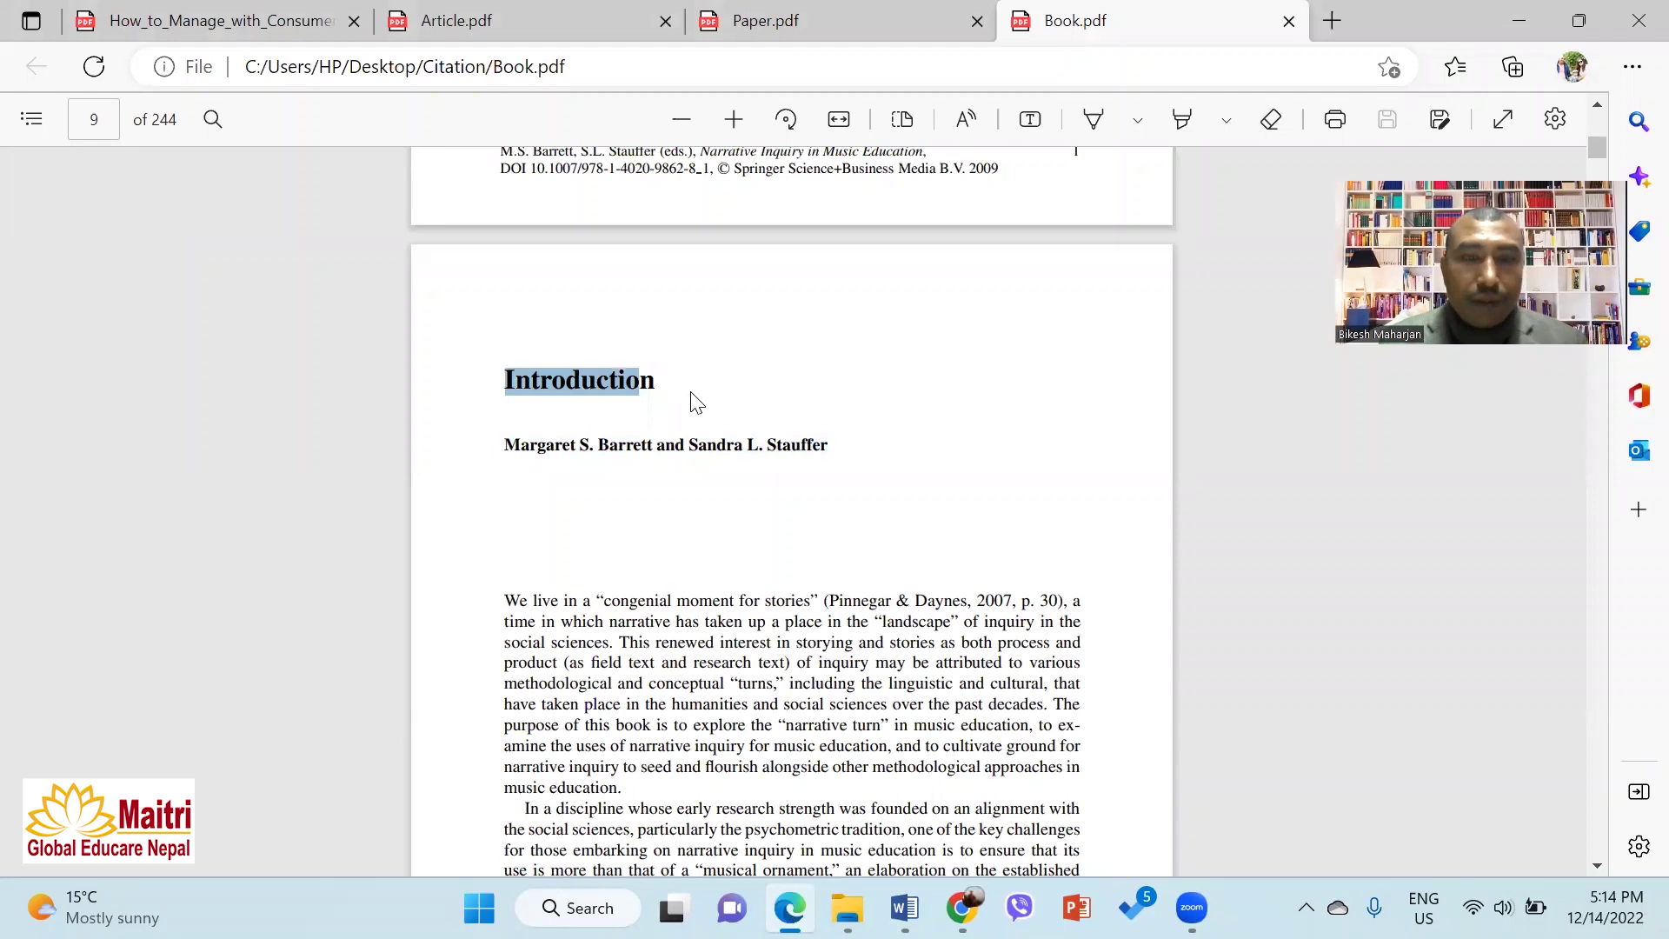
{"action": "key", "text": "alt+Tab"}
{"action": "left_click", "coordinate": [578, 472]}
{"action": "key", "text": "ctrl+v"}
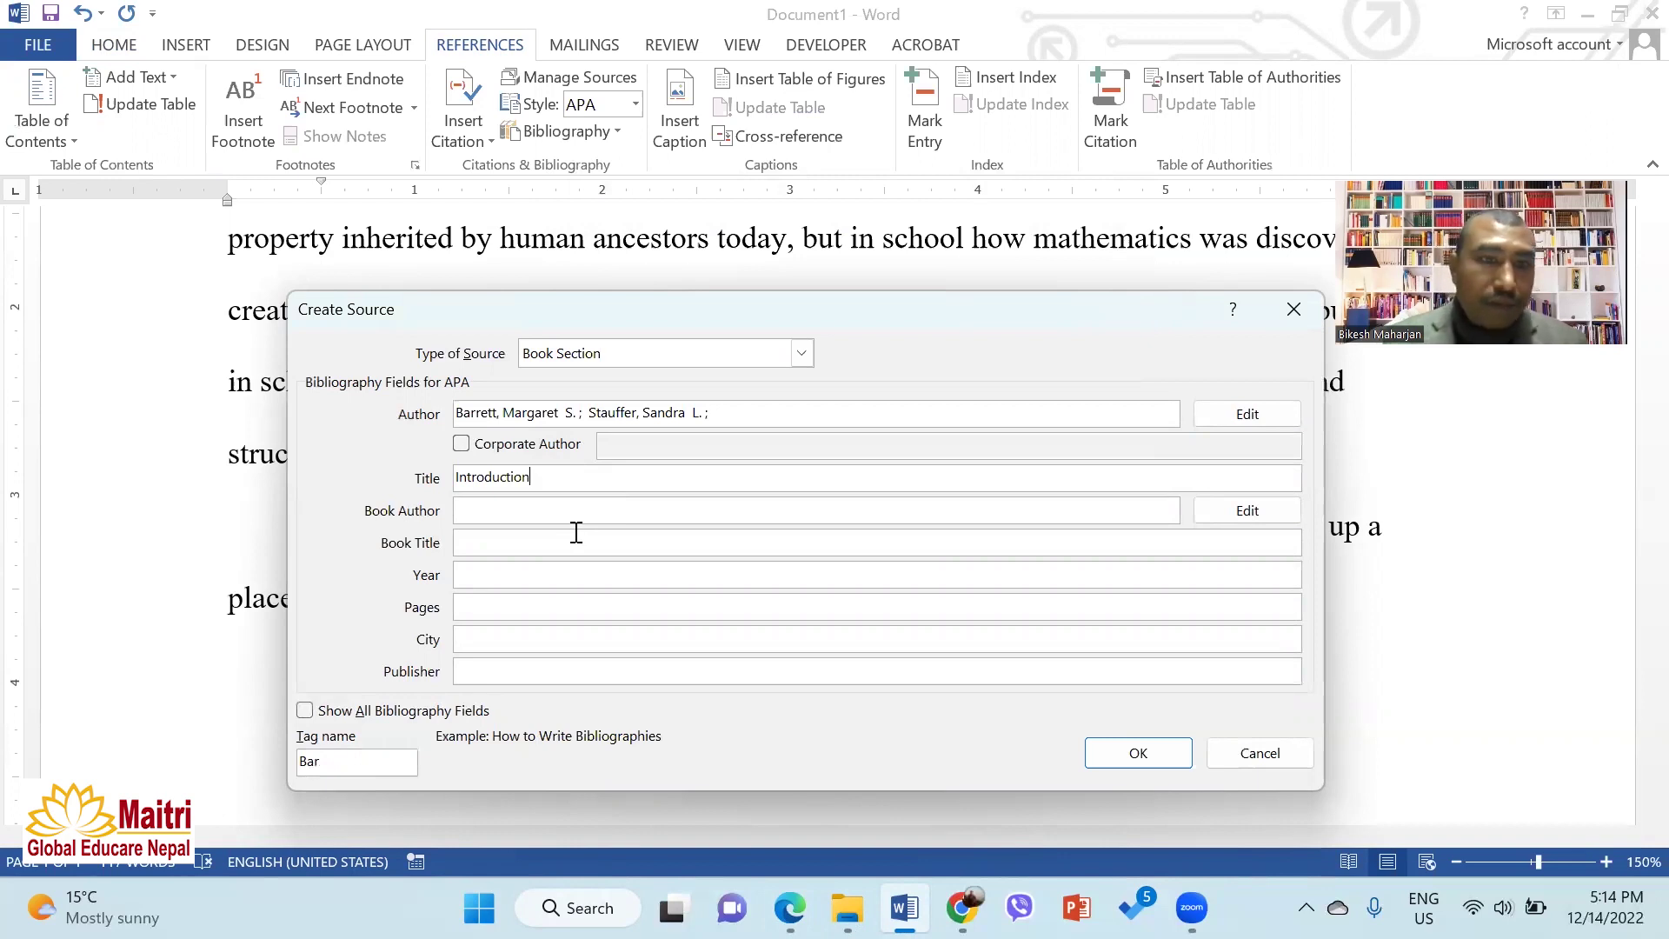
{"action": "key", "text": "alt+Tab"}
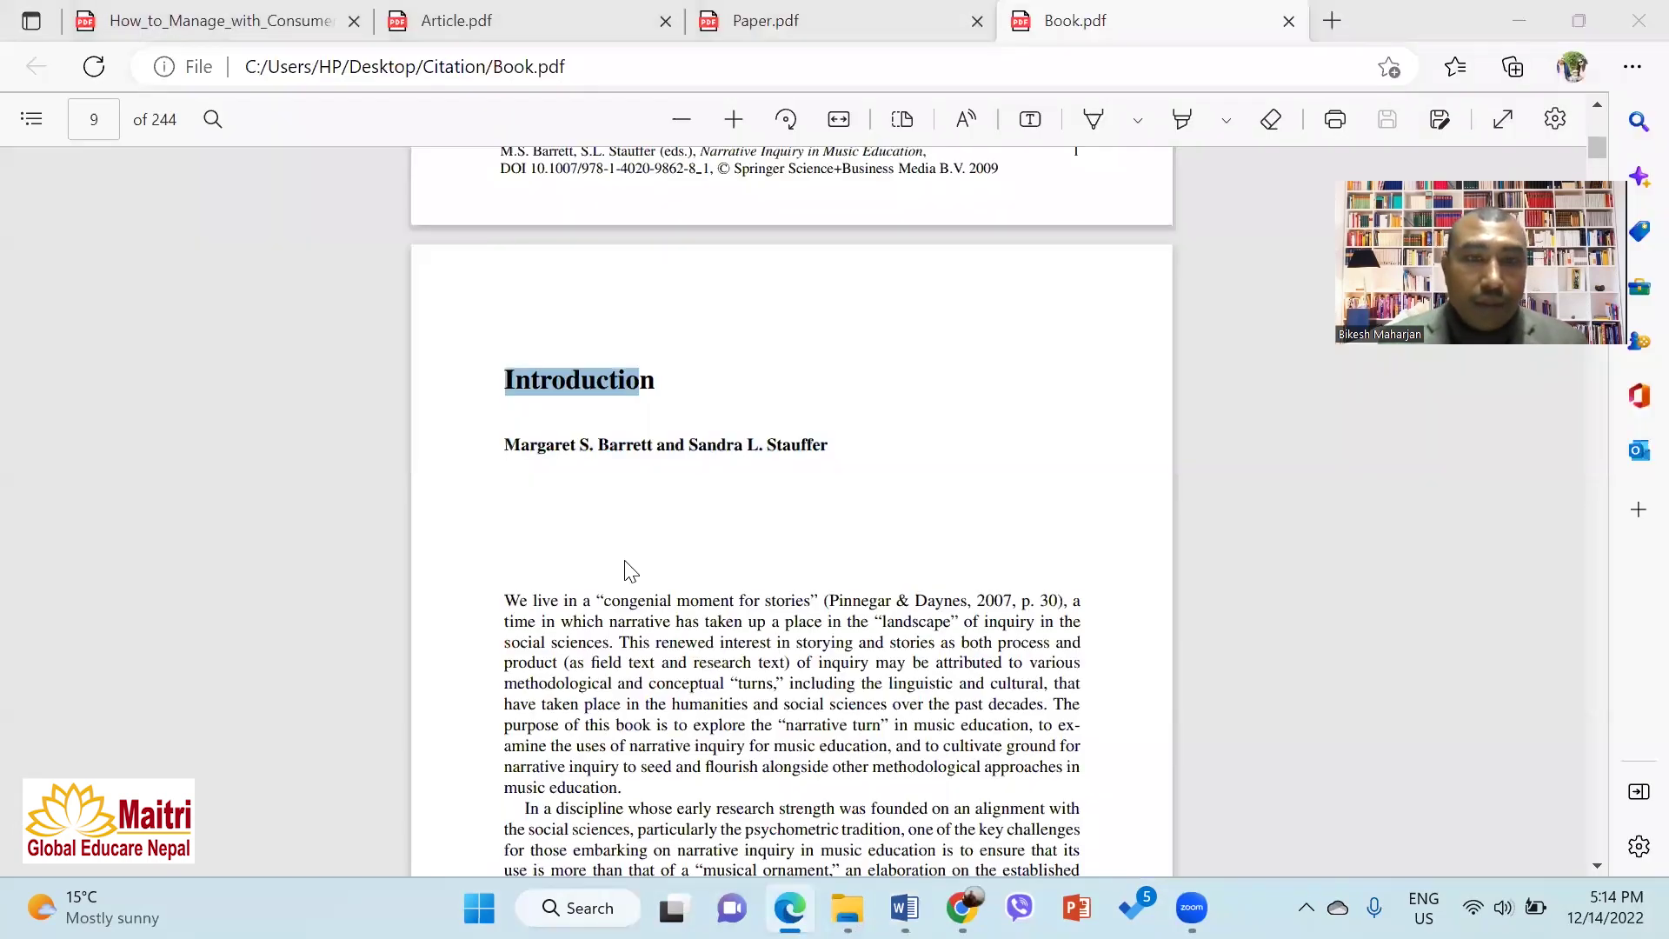
{"action": "key", "text": "alt+Tab"}
- Locate the book's subtitle 'Troubling Certainty' in the PDF for the Book Author
{"action": "left_click", "coordinate": [507, 513]}
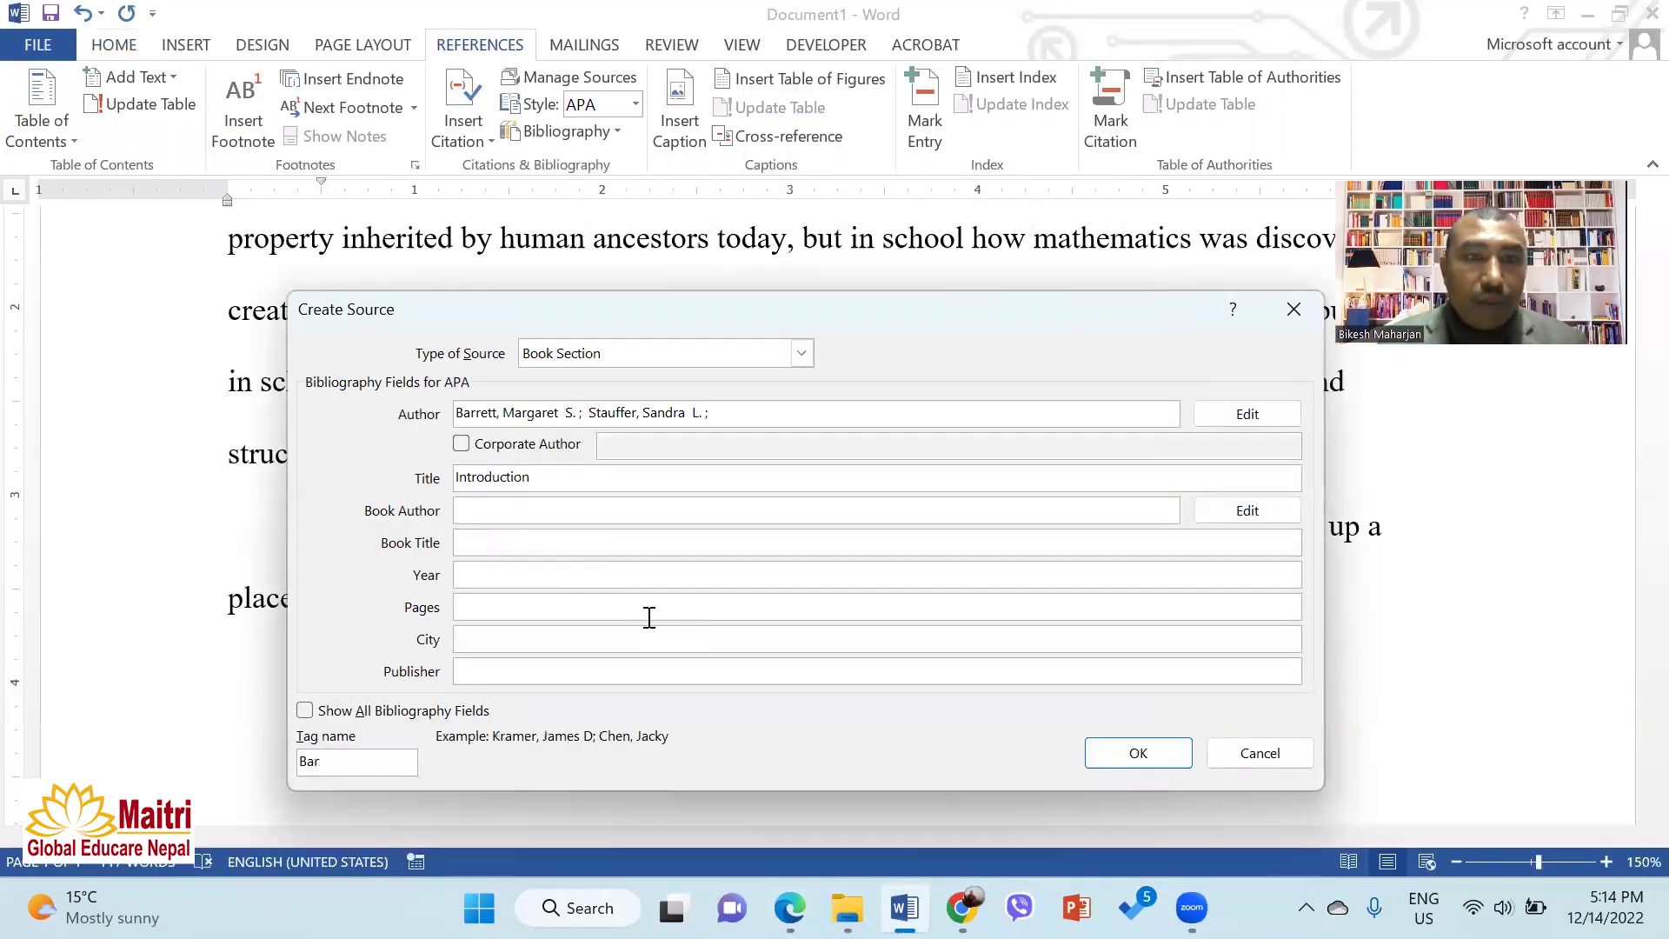
{"action": "key", "text": "alt+Tab"}
{"action": "key", "text": "alt+Tab"}
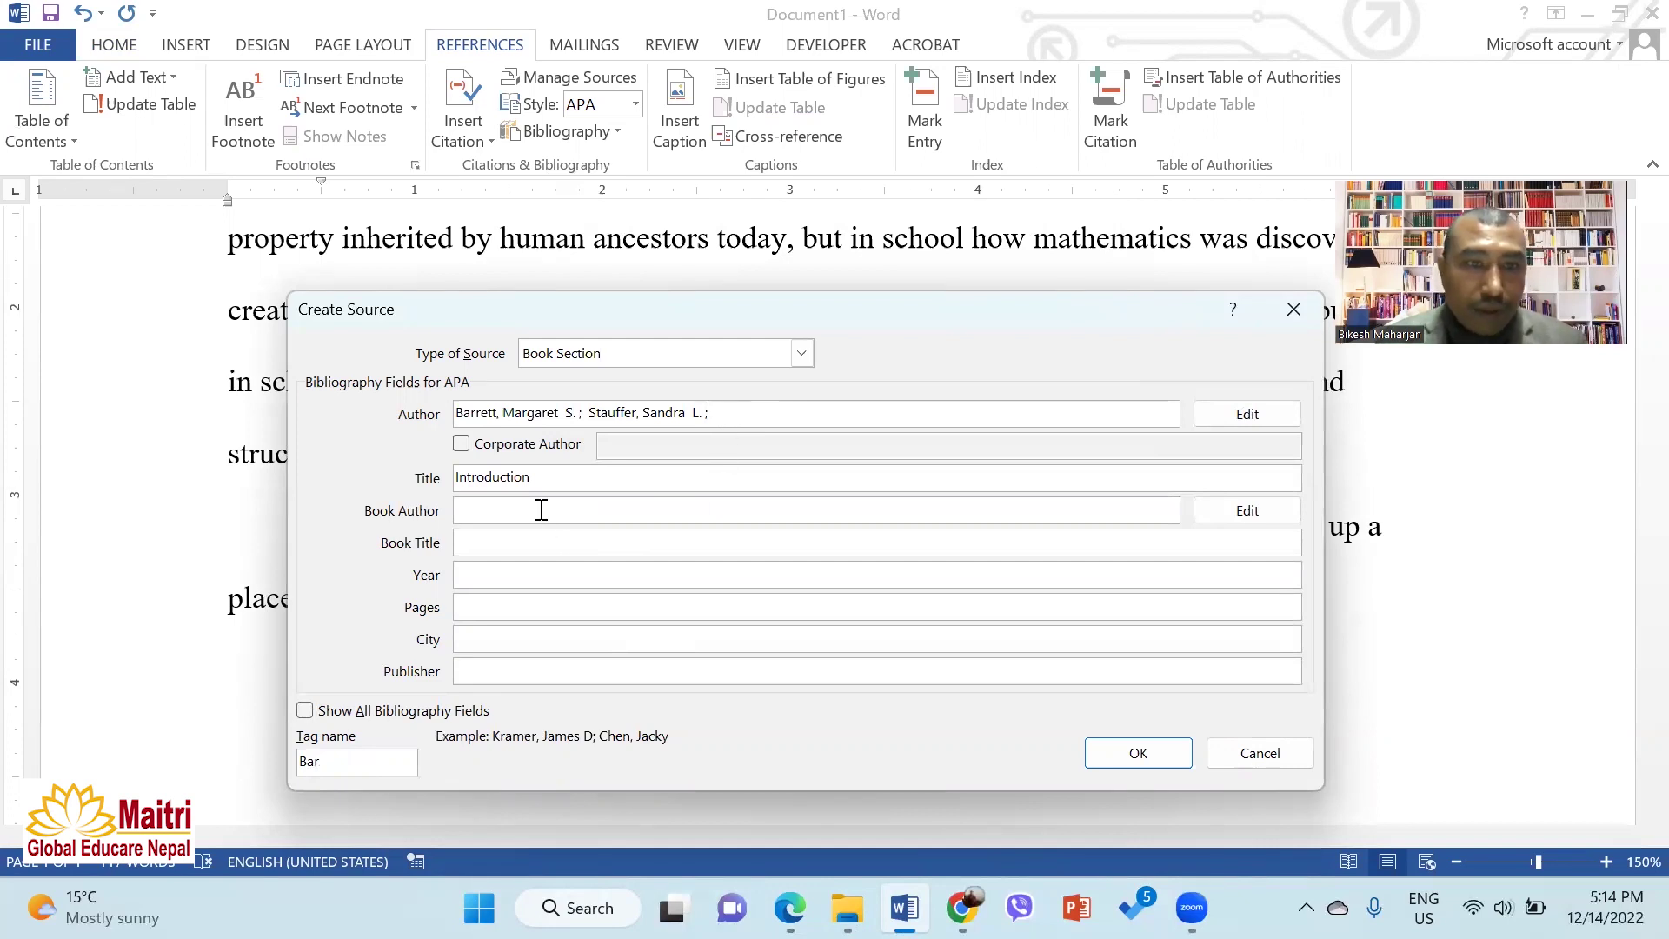
{"action": "key", "text": "alt+Tab"}
{"action": "scroll", "coordinate": [769, 608], "scroll_direction": "down", "scroll_amount": 10}
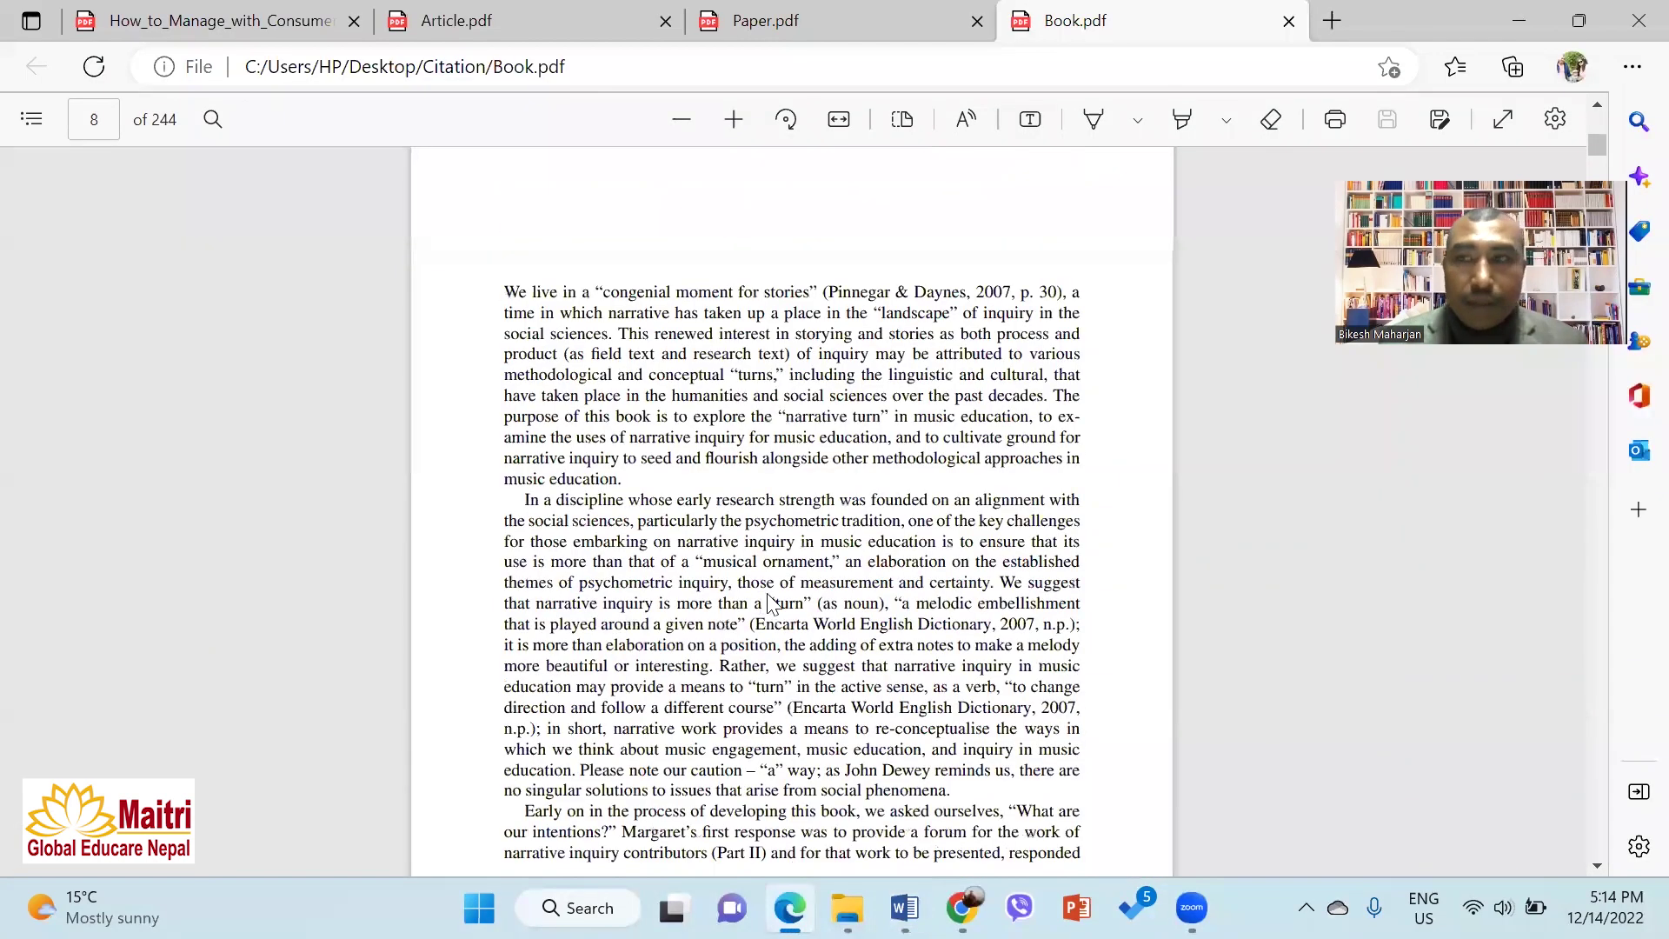
{"action": "scroll", "coordinate": [772, 590], "scroll_direction": "up", "scroll_amount": 20}
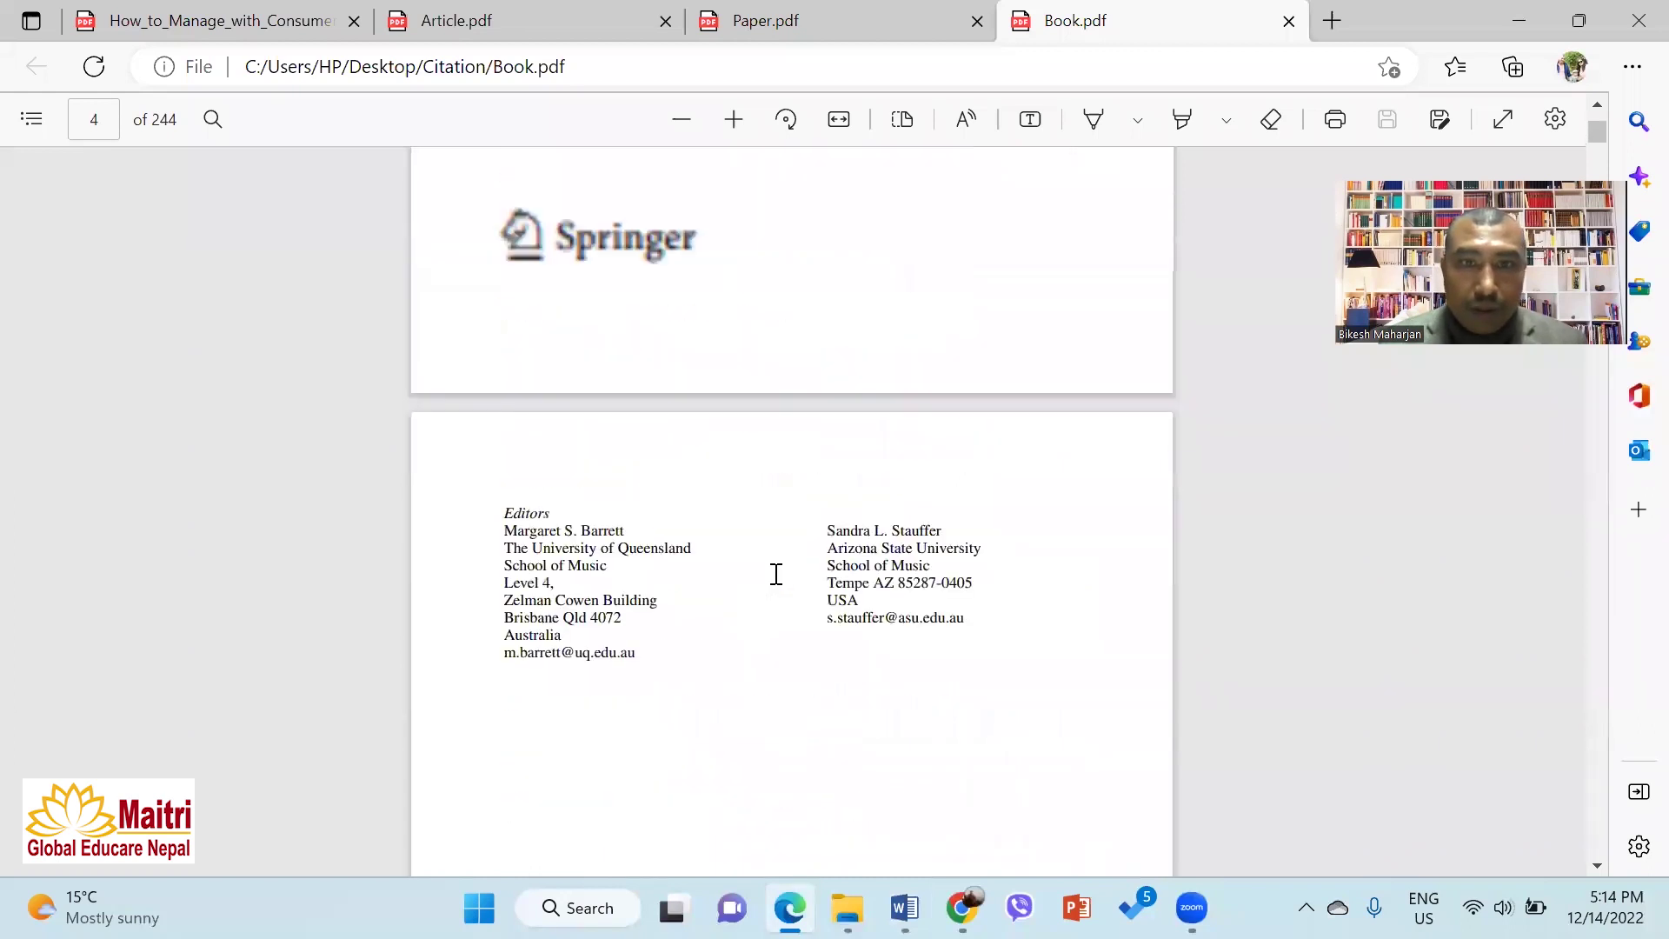
{"action": "scroll", "coordinate": [766, 600], "scroll_direction": "down", "scroll_amount": 6}
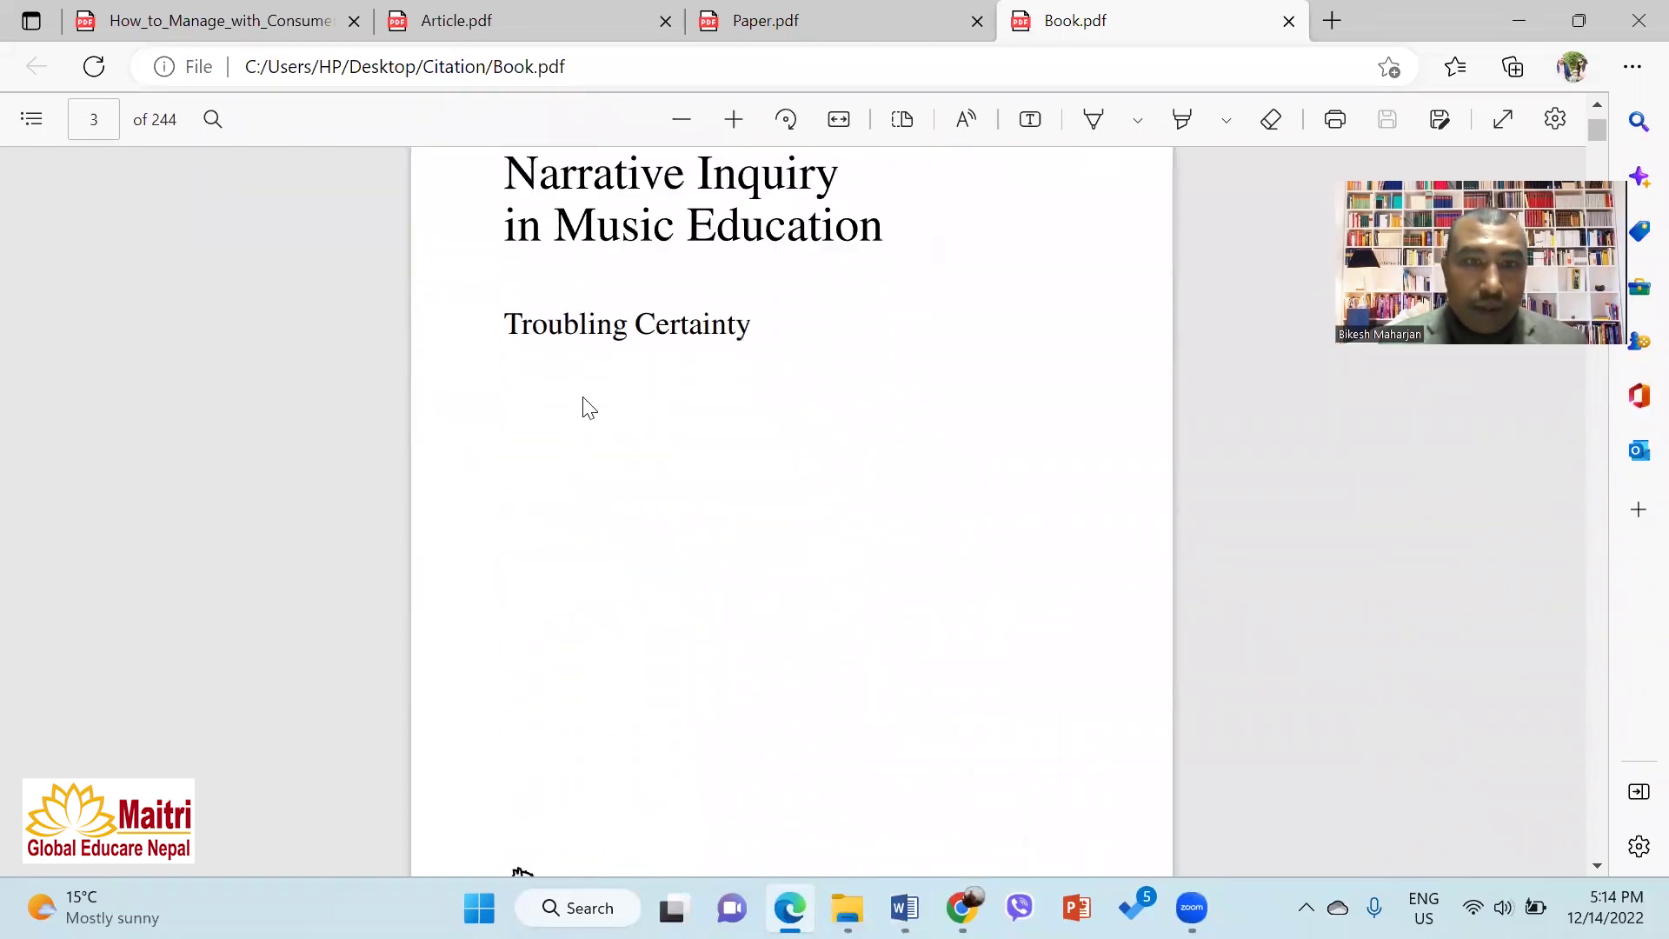
{"action": "left_click_drag", "start_coordinate": [509, 325], "coordinate": [773, 345]}
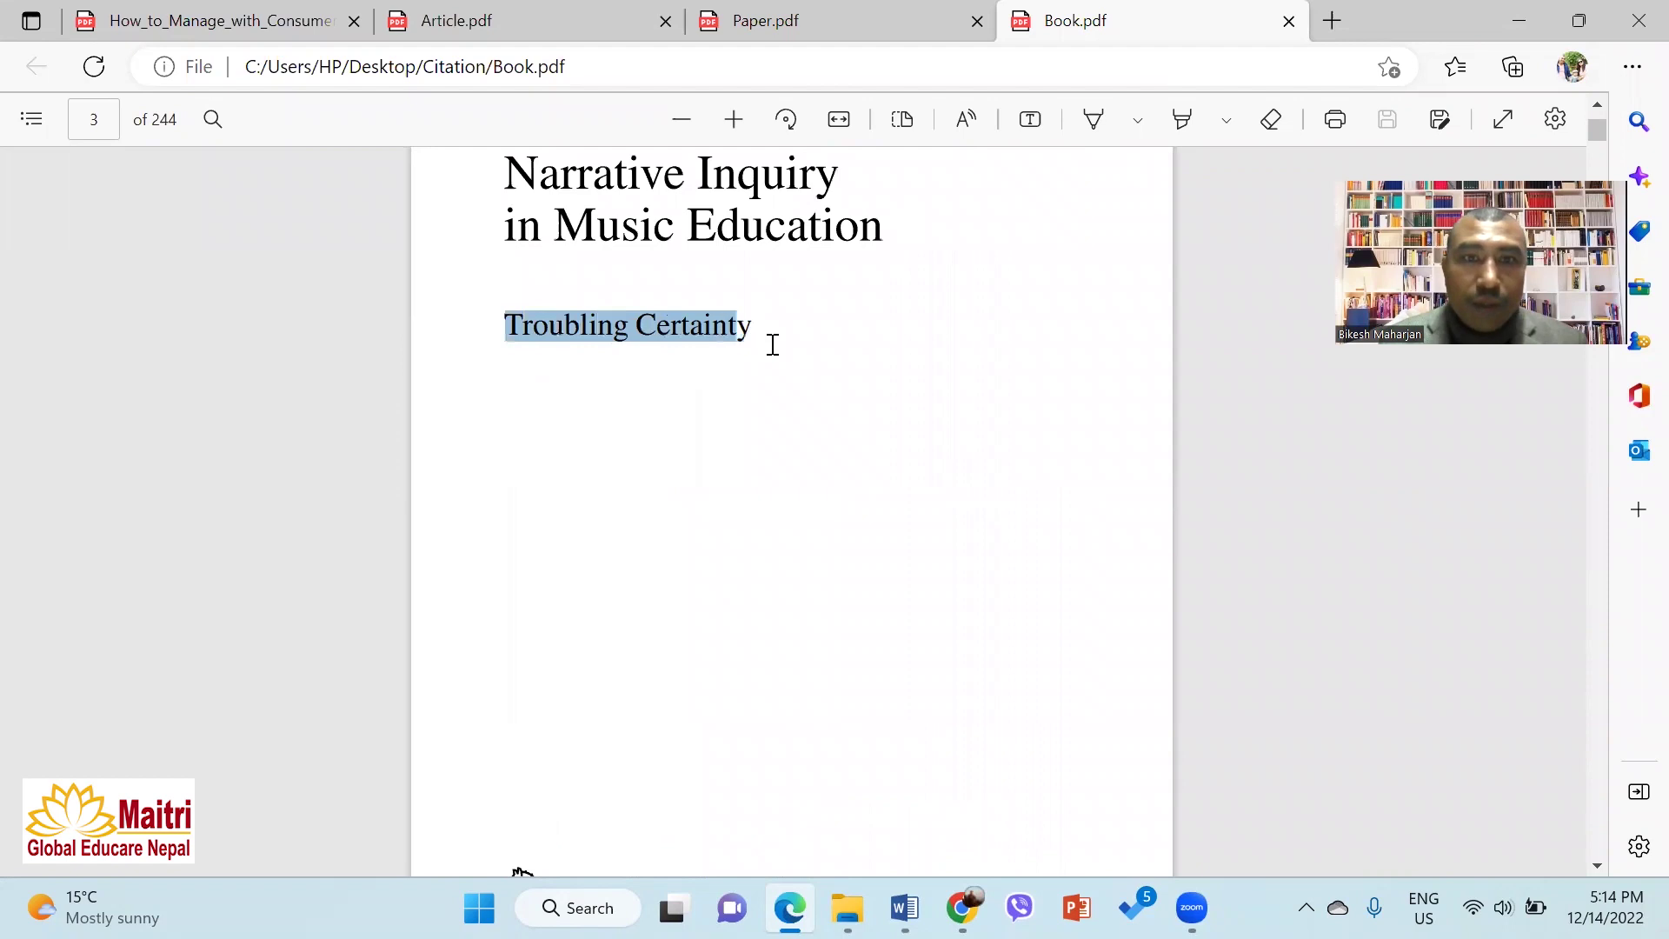
{"action": "scroll", "coordinate": [828, 530], "scroll_direction": "down", "scroll_amount": 2}
{"action": "scroll", "coordinate": [843, 529], "scroll_direction": "up", "scroll_amount": 3}
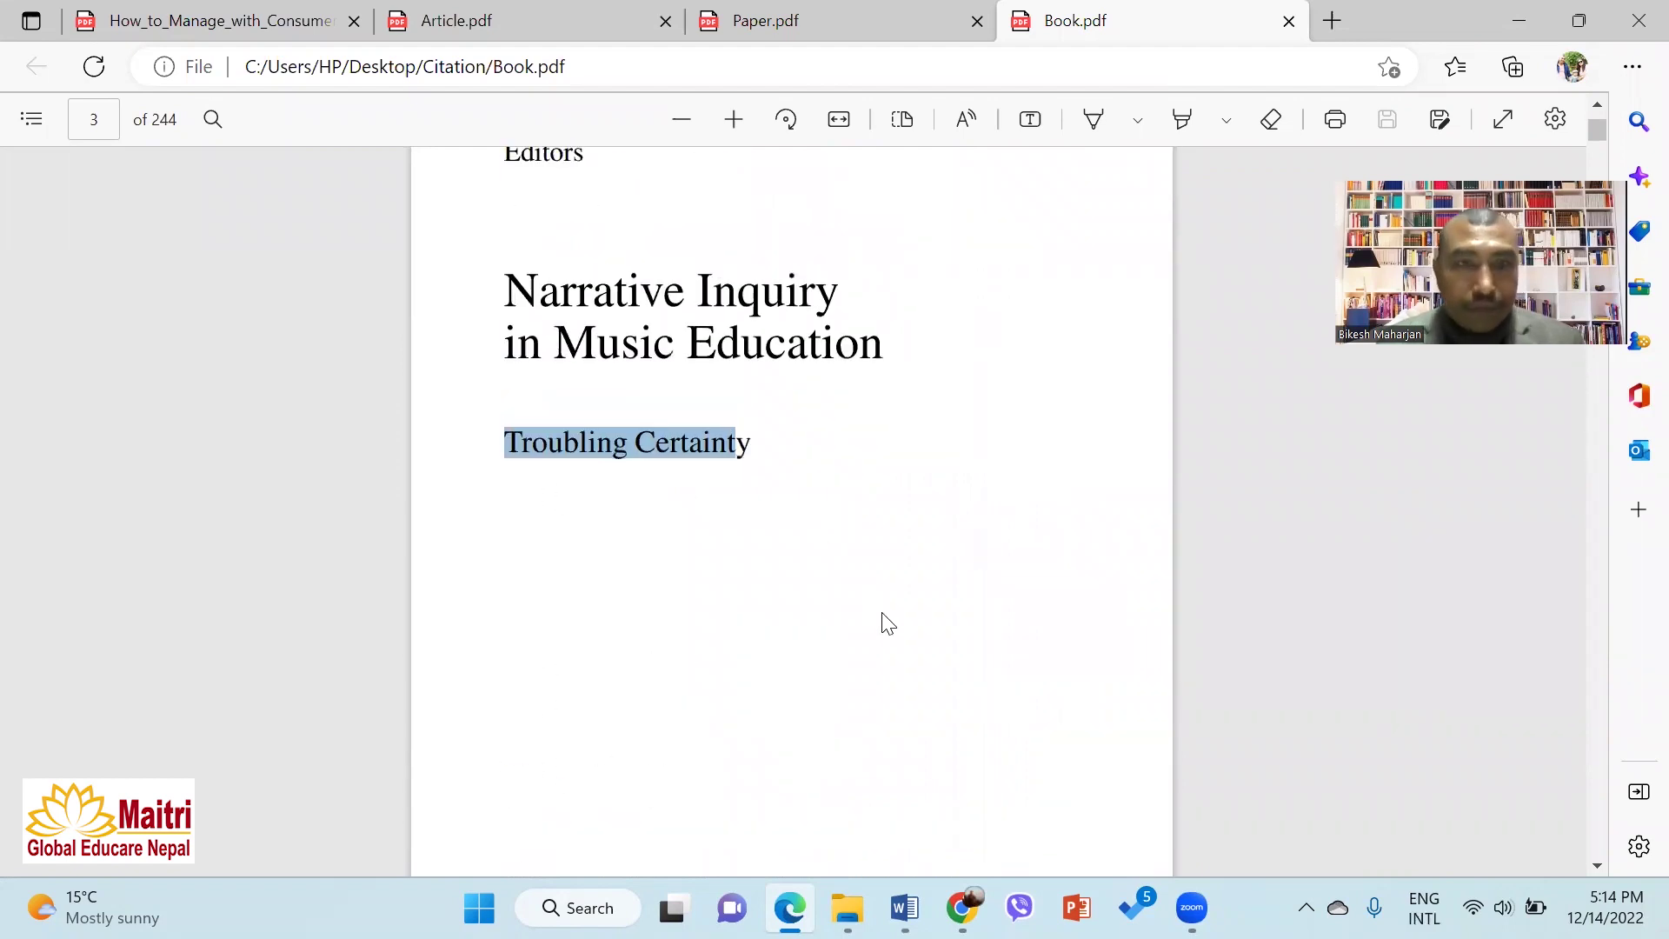
{"action": "scroll", "coordinate": [889, 625], "scroll_direction": "up", "scroll_amount": 7}
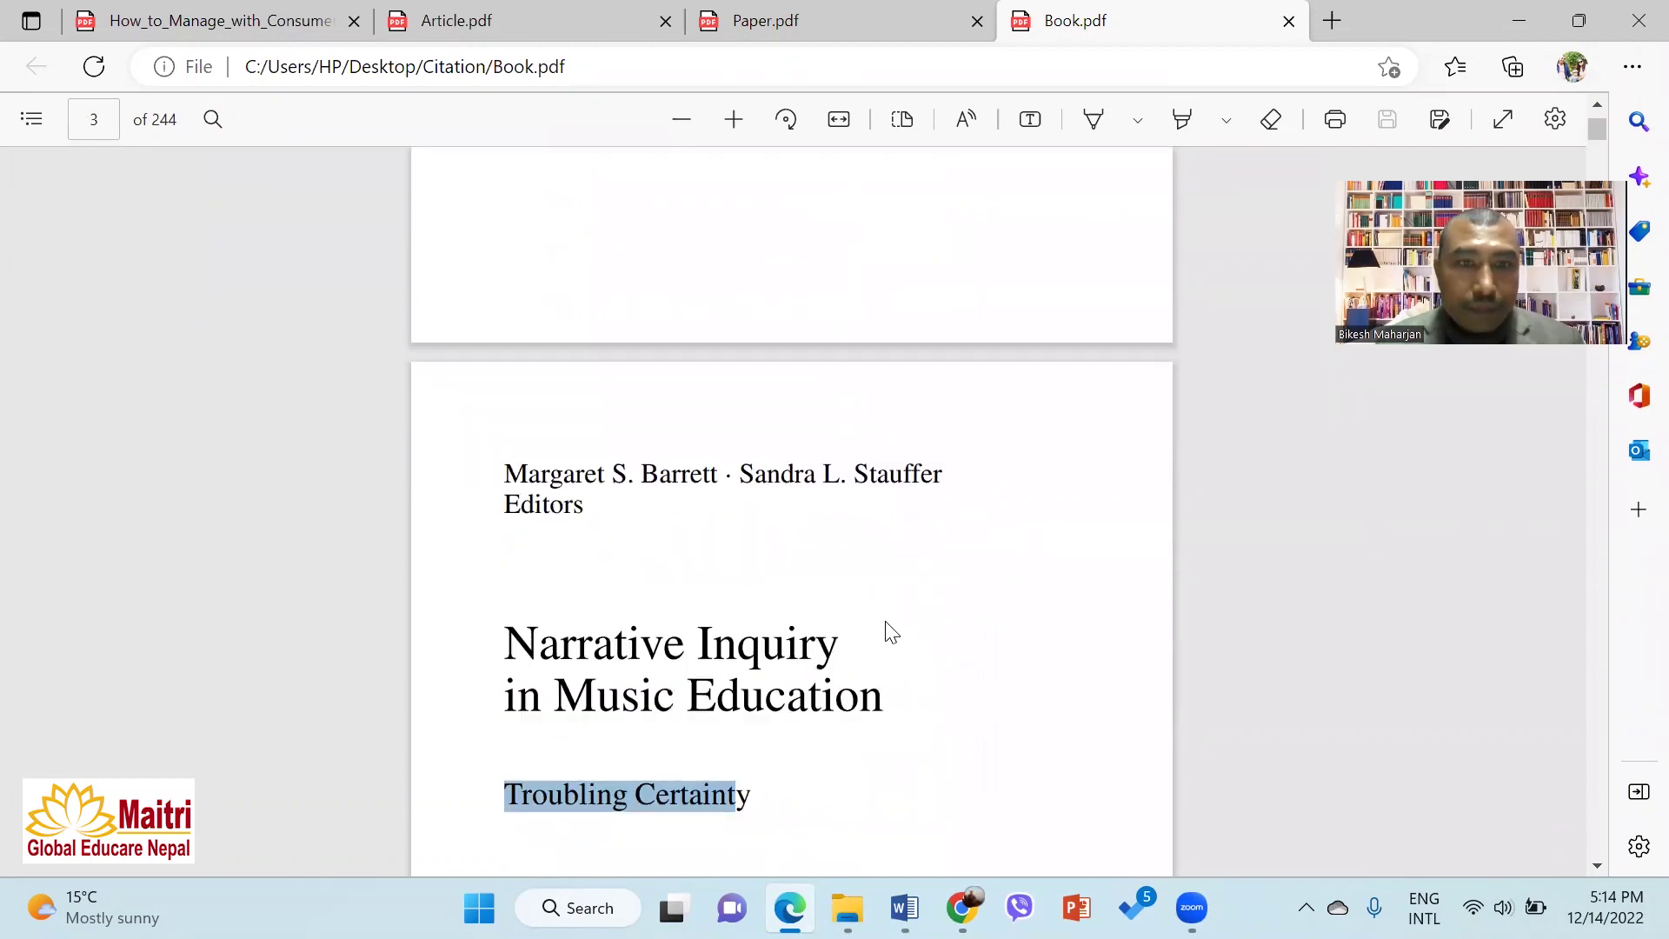
{"action": "scroll", "coordinate": [900, 626], "scroll_direction": "down", "scroll_amount": 1}
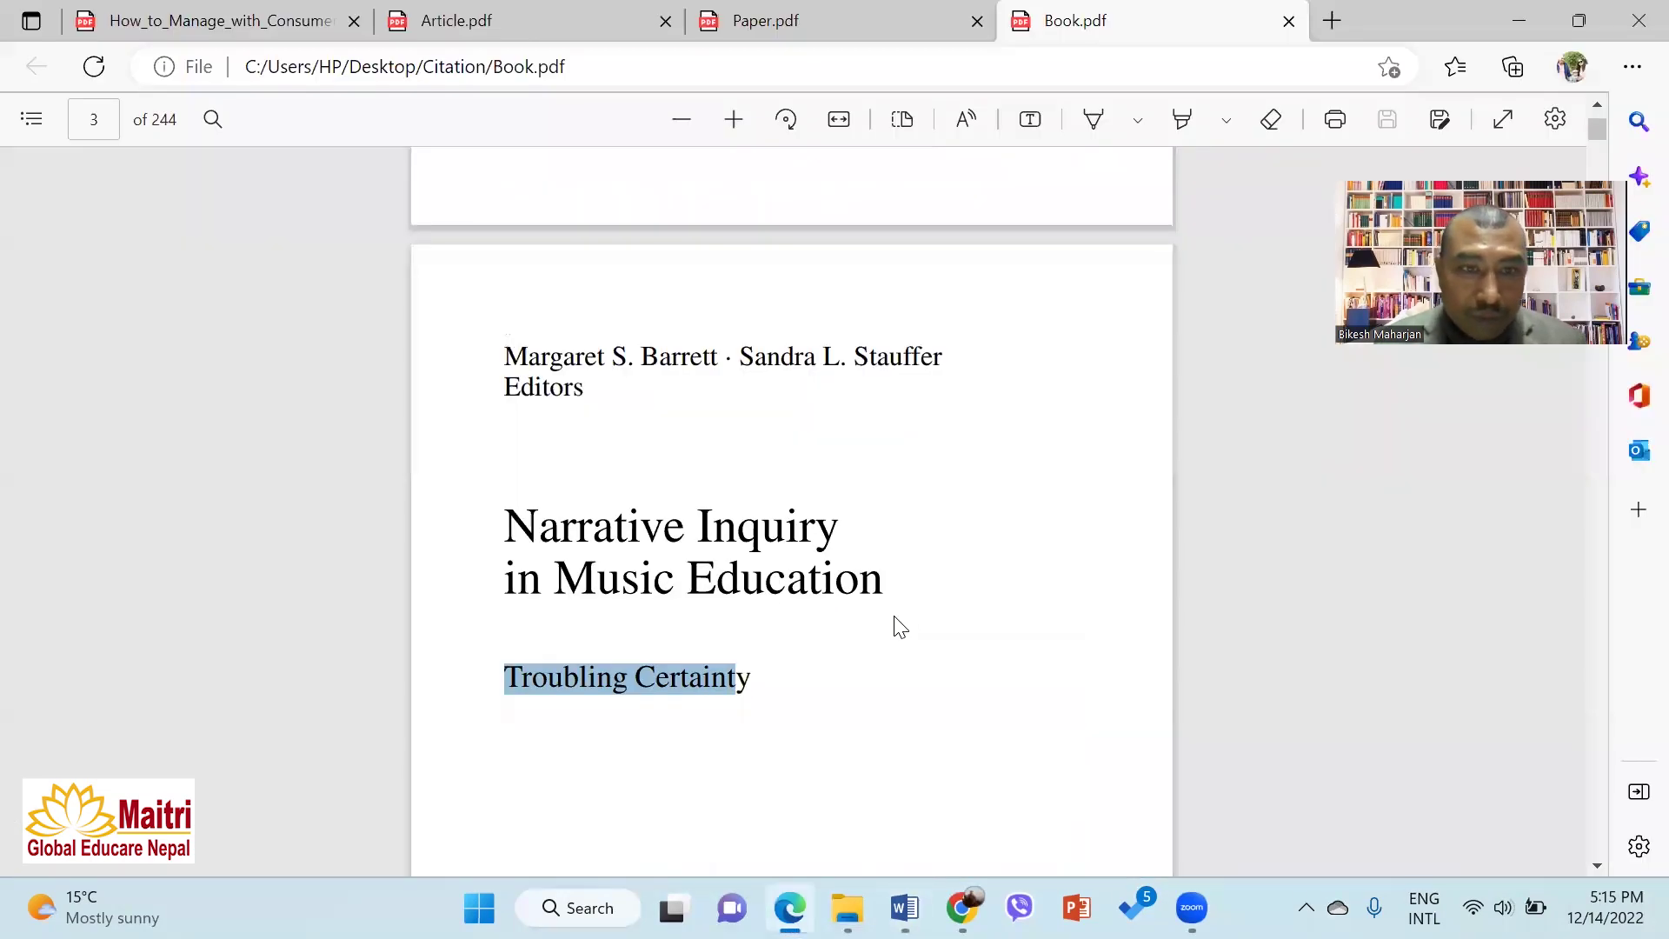
{"action": "scroll", "coordinate": [895, 600], "scroll_direction": "up", "scroll_amount": 5}
{"action": "scroll", "coordinate": [894, 595], "scroll_direction": "up", "scroll_amount": 5}
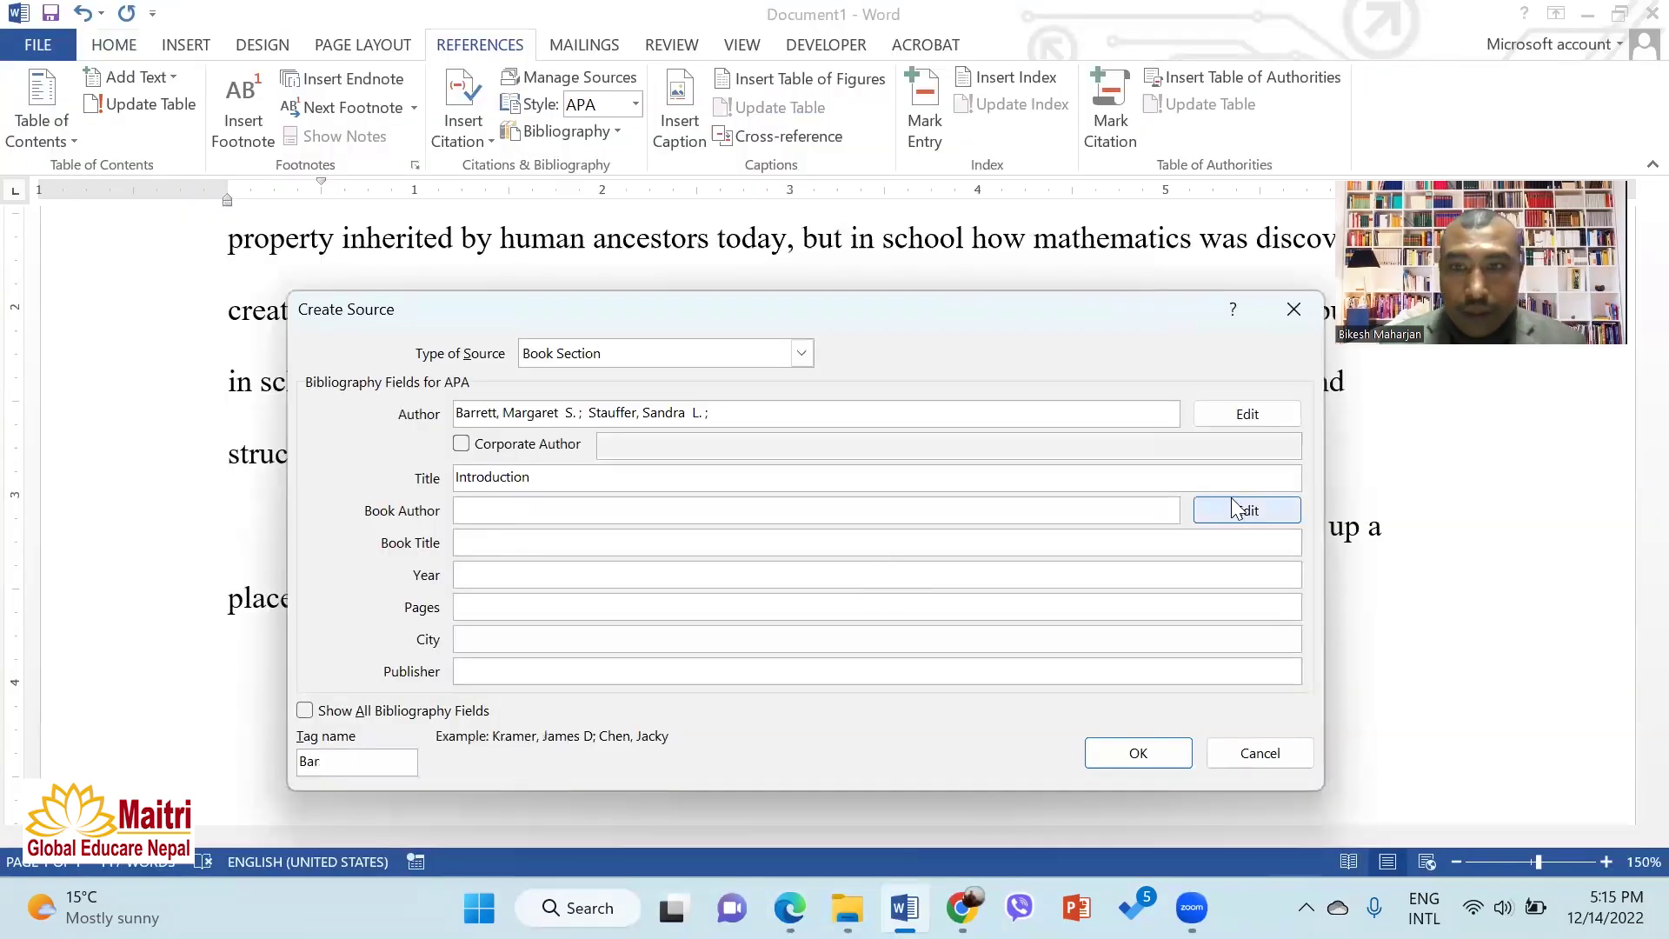
- Add the Book Author as last name Certainty, first name Troubling
{"action": "left_click", "coordinate": [1245, 511]}
{"action": "type", "text": "Troubling Certaint"}
{"action": "key", "text": "alt+Tab"}
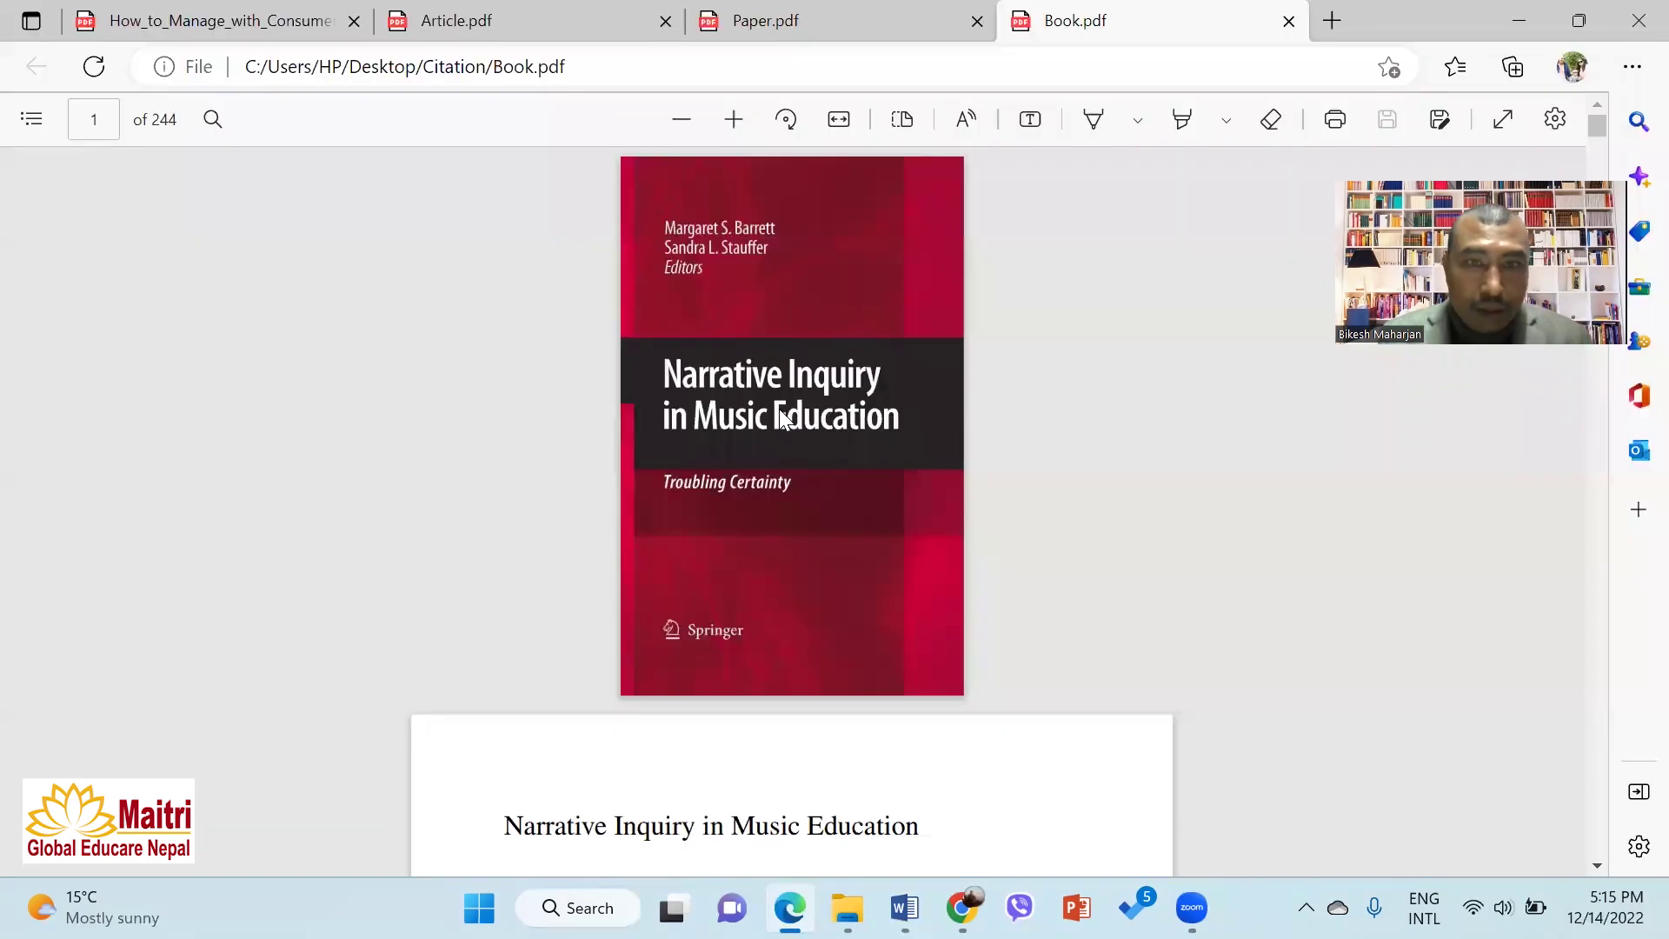
{"action": "key", "text": "alt+Tab"}
{"action": "type", "text": "y"}
{"action": "key", "text": "ctrl+shift+Left"}
{"action": "key", "text": "Left"}
{"action": "key", "text": "ctrl+shift+Left"}
{"action": "key", "text": "ctrl+x"}
{"action": "key", "text": "Tab"}
{"action": "key", "text": "ctrl+v"}
{"action": "key", "text": "Return"}
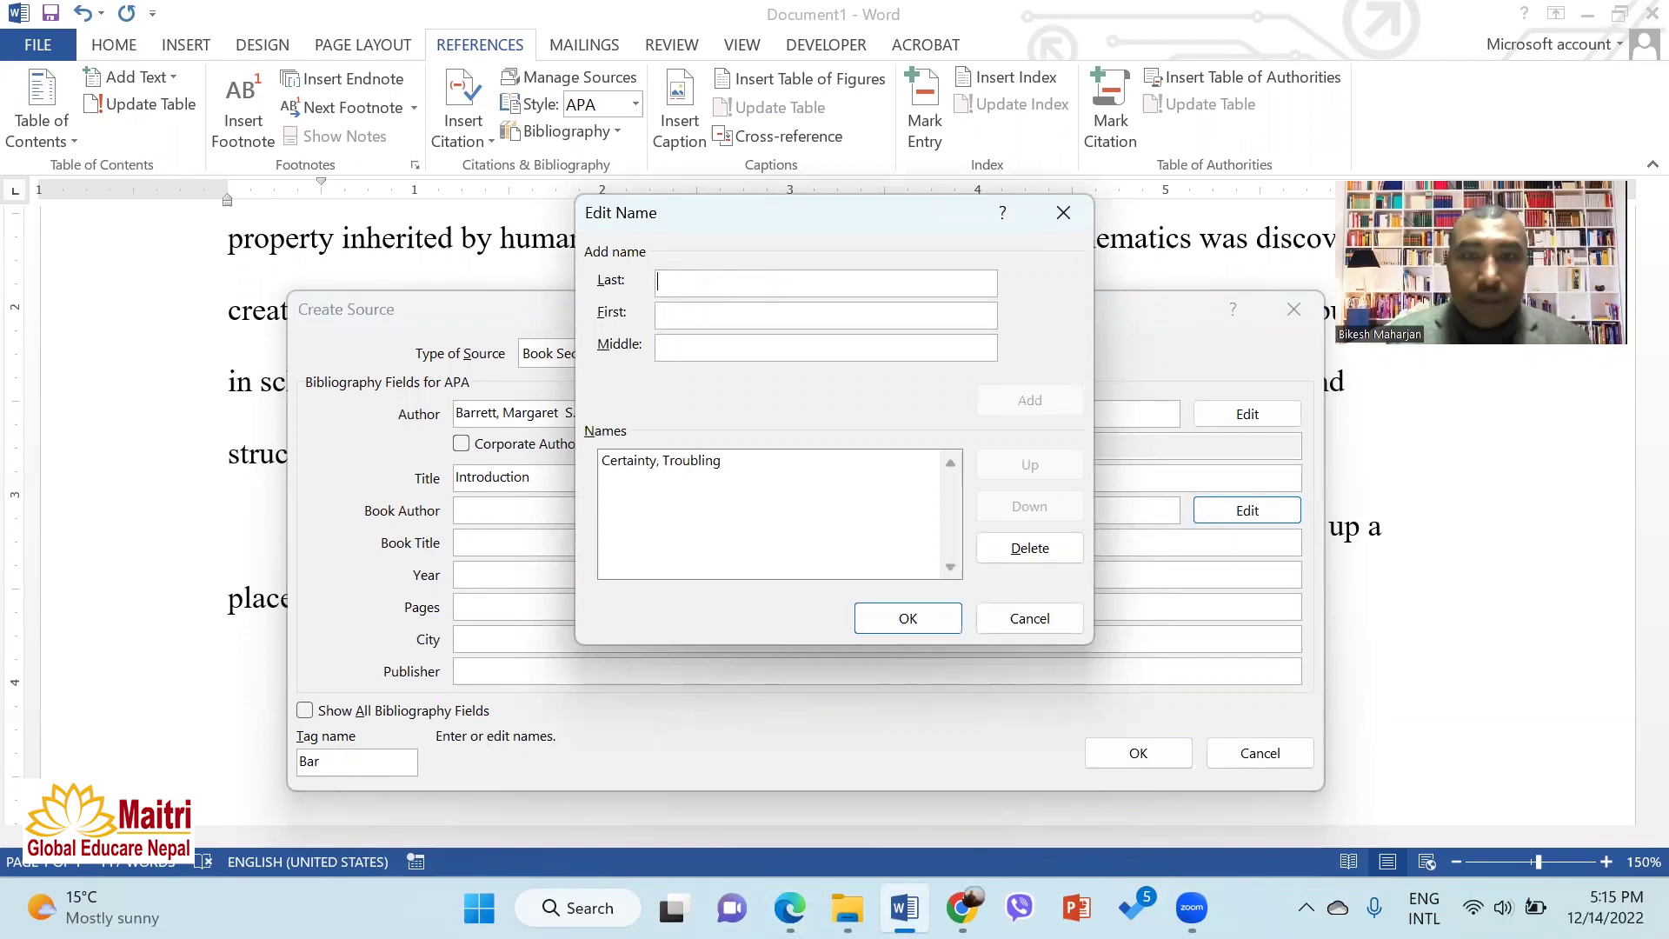
{"action": "key", "text": "Return"}
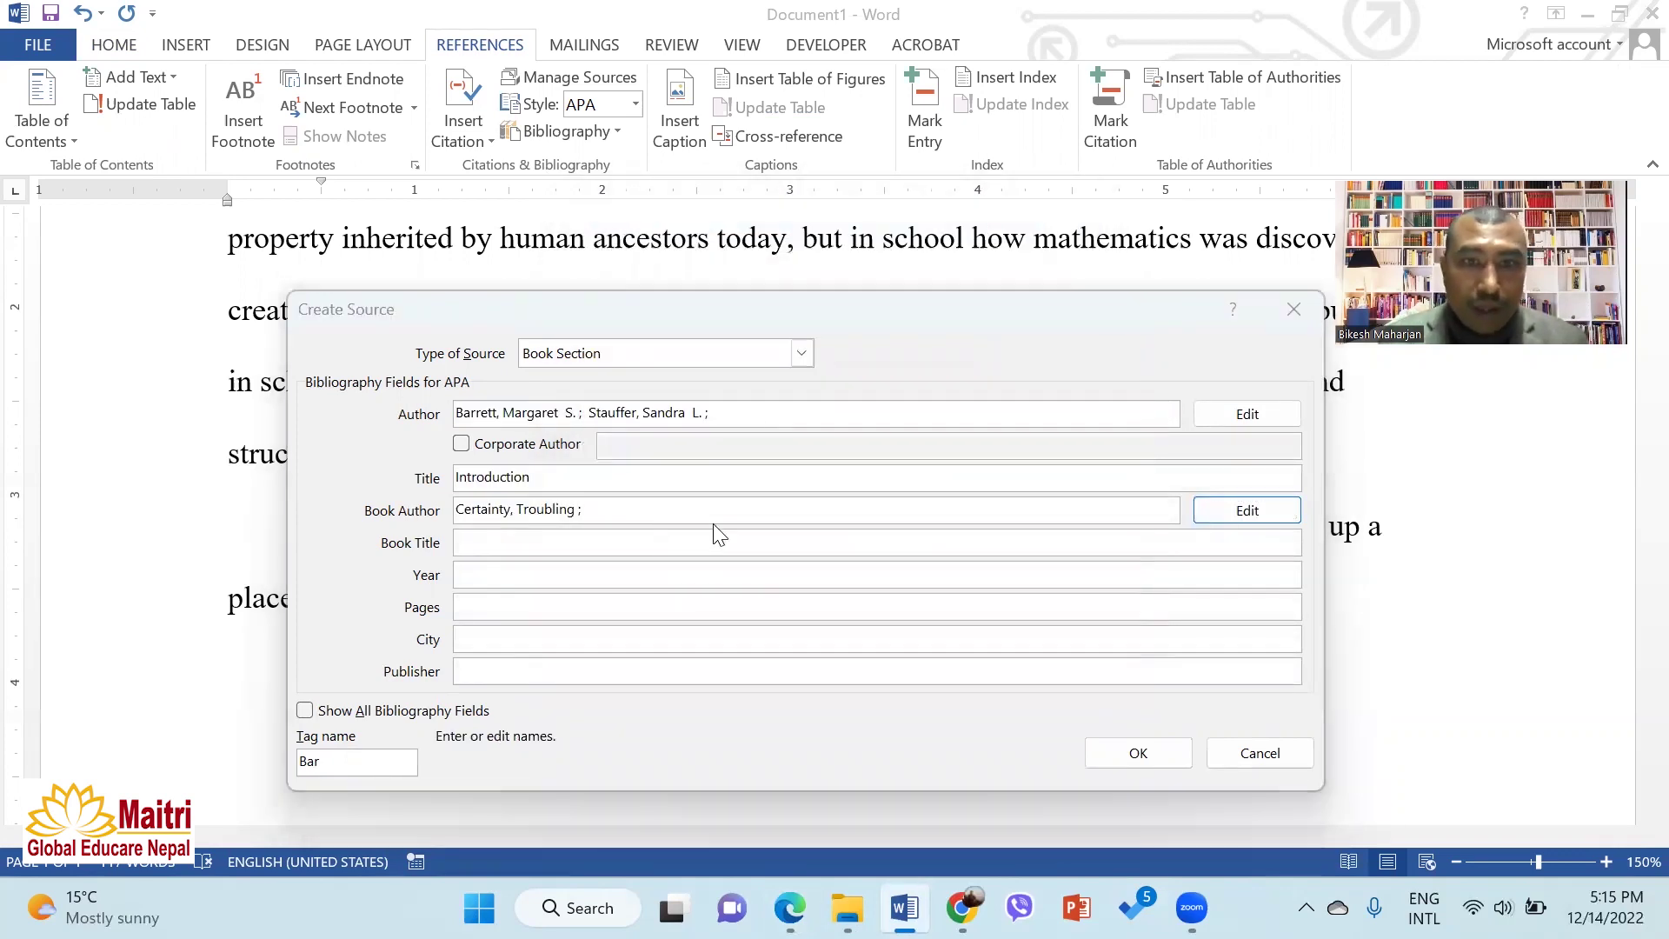
- Paste 'Narrative Inquiry in Music Education' from the PDF as the Book Title
{"action": "key", "text": "alt+Tab"}
{"action": "scroll", "coordinate": [731, 678], "scroll_direction": "down", "scroll_amount": 5}
{"action": "left_click_drag", "start_coordinate": [503, 352], "coordinate": [930, 357]}
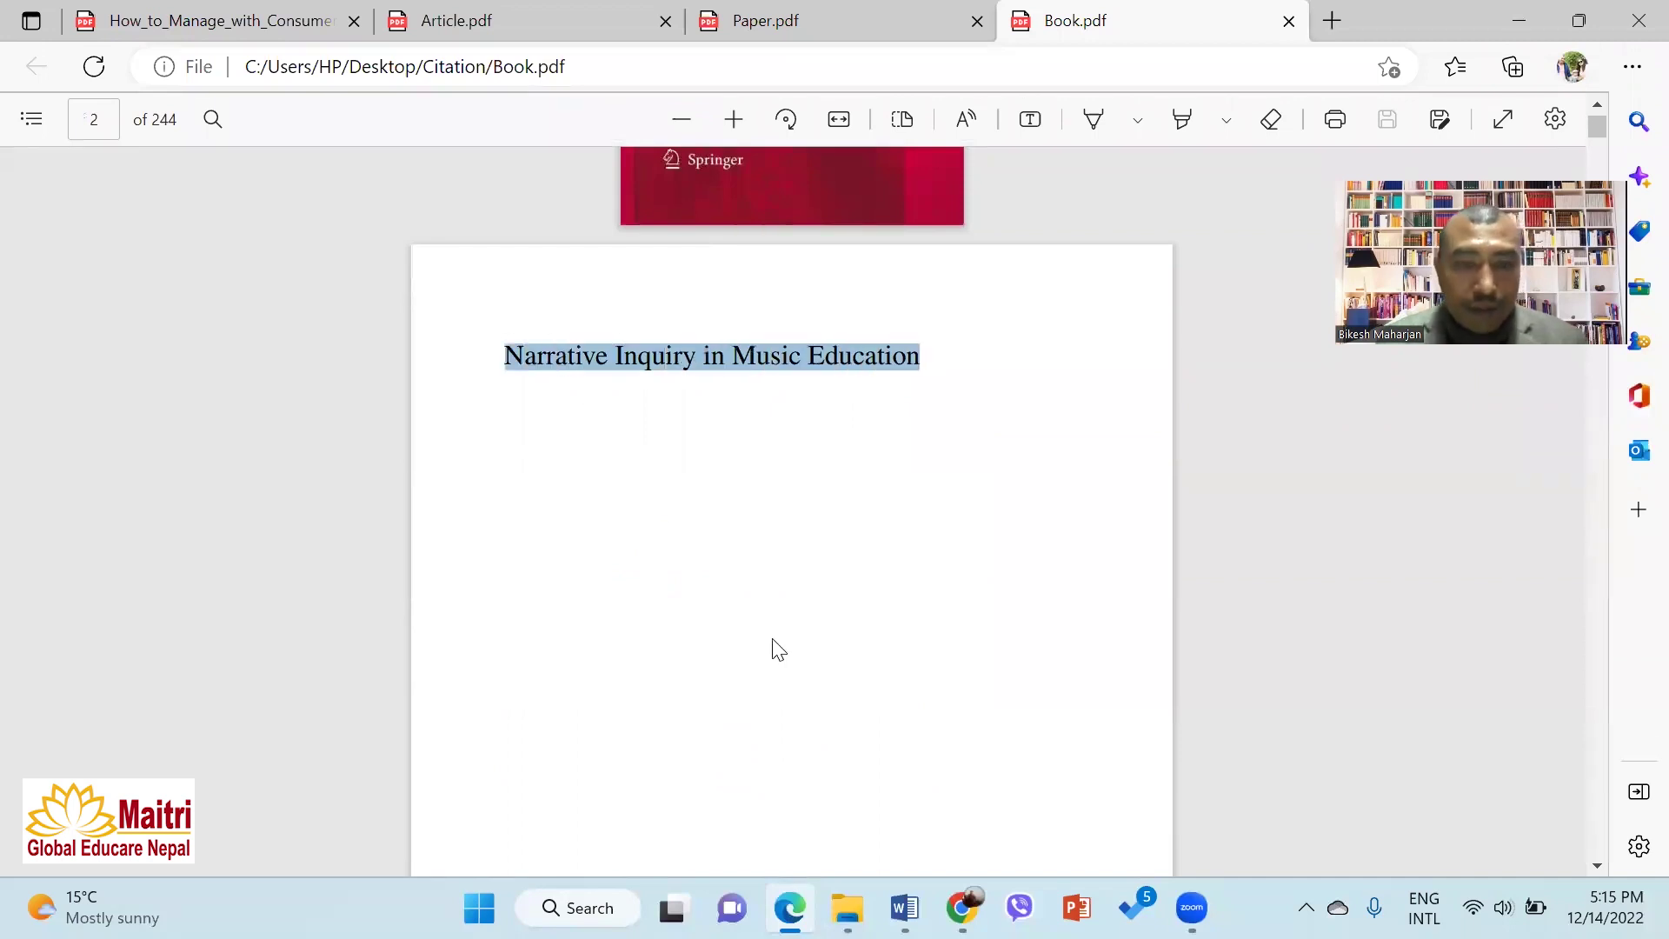
{"action": "key", "text": "alt+Tab"}
{"action": "left_click", "coordinate": [589, 540]}
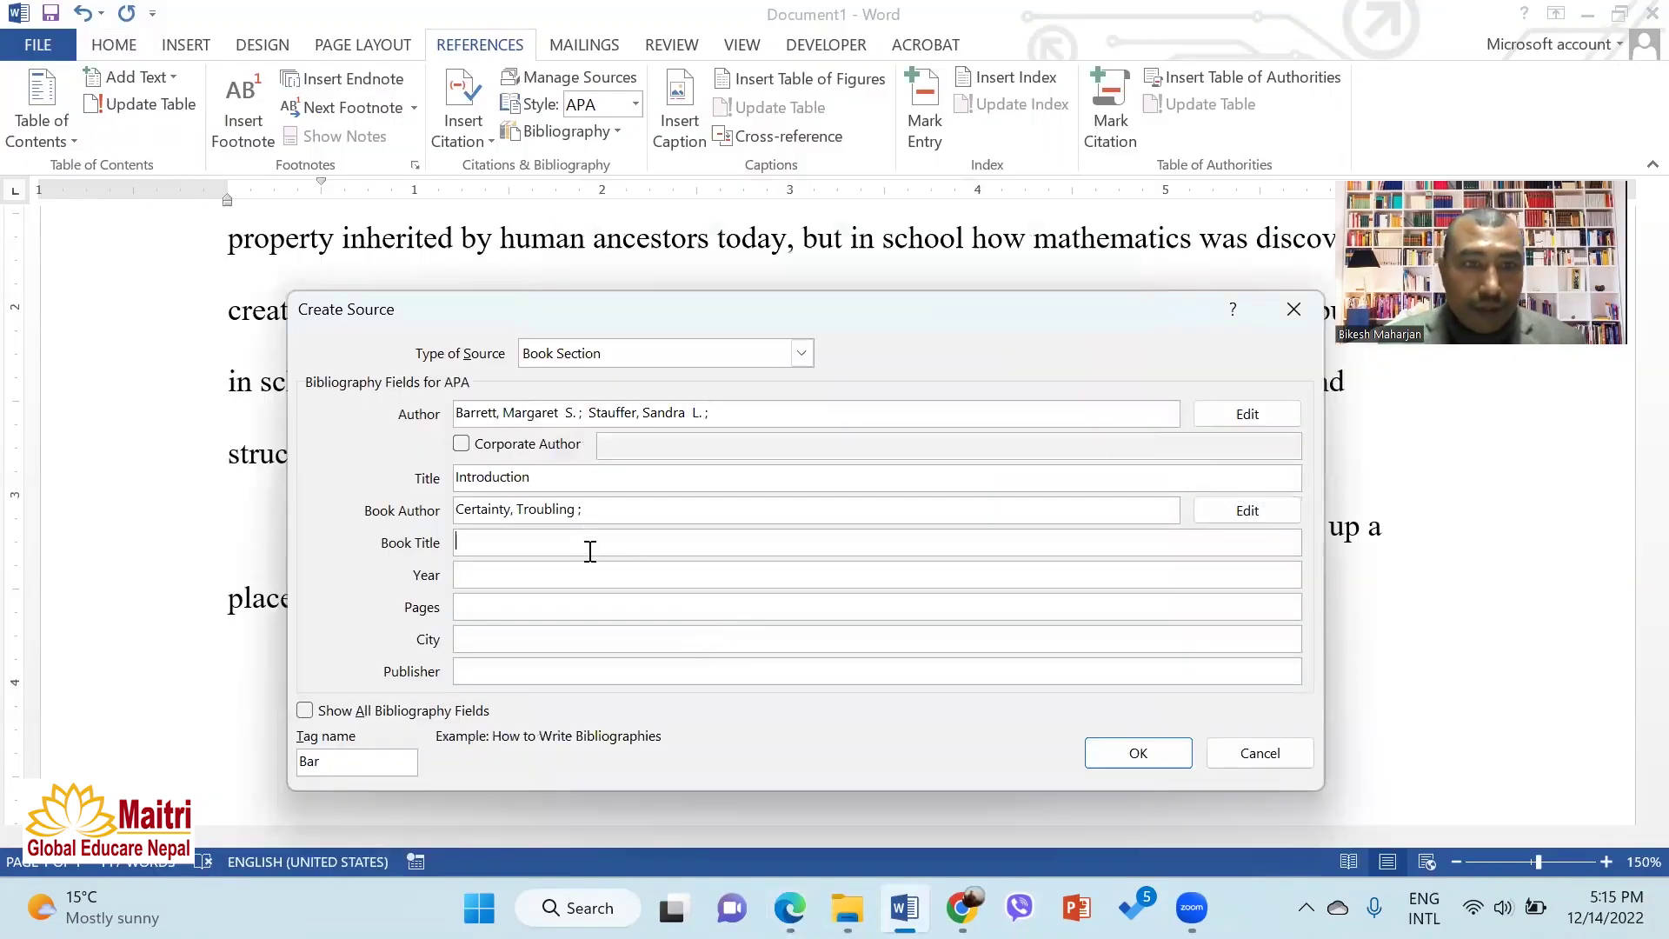
{"action": "key", "text": "ctrl+v"}
{"action": "key", "text": "Tab"}
- Check the PDF for the 2009 publication year and the editors page
{"action": "key", "text": "alt+Tab"}
{"action": "scroll", "coordinate": [782, 656], "scroll_direction": "down", "scroll_amount": 10}
{"action": "scroll", "coordinate": [669, 609], "scroll_direction": "down", "scroll_amount": 10}
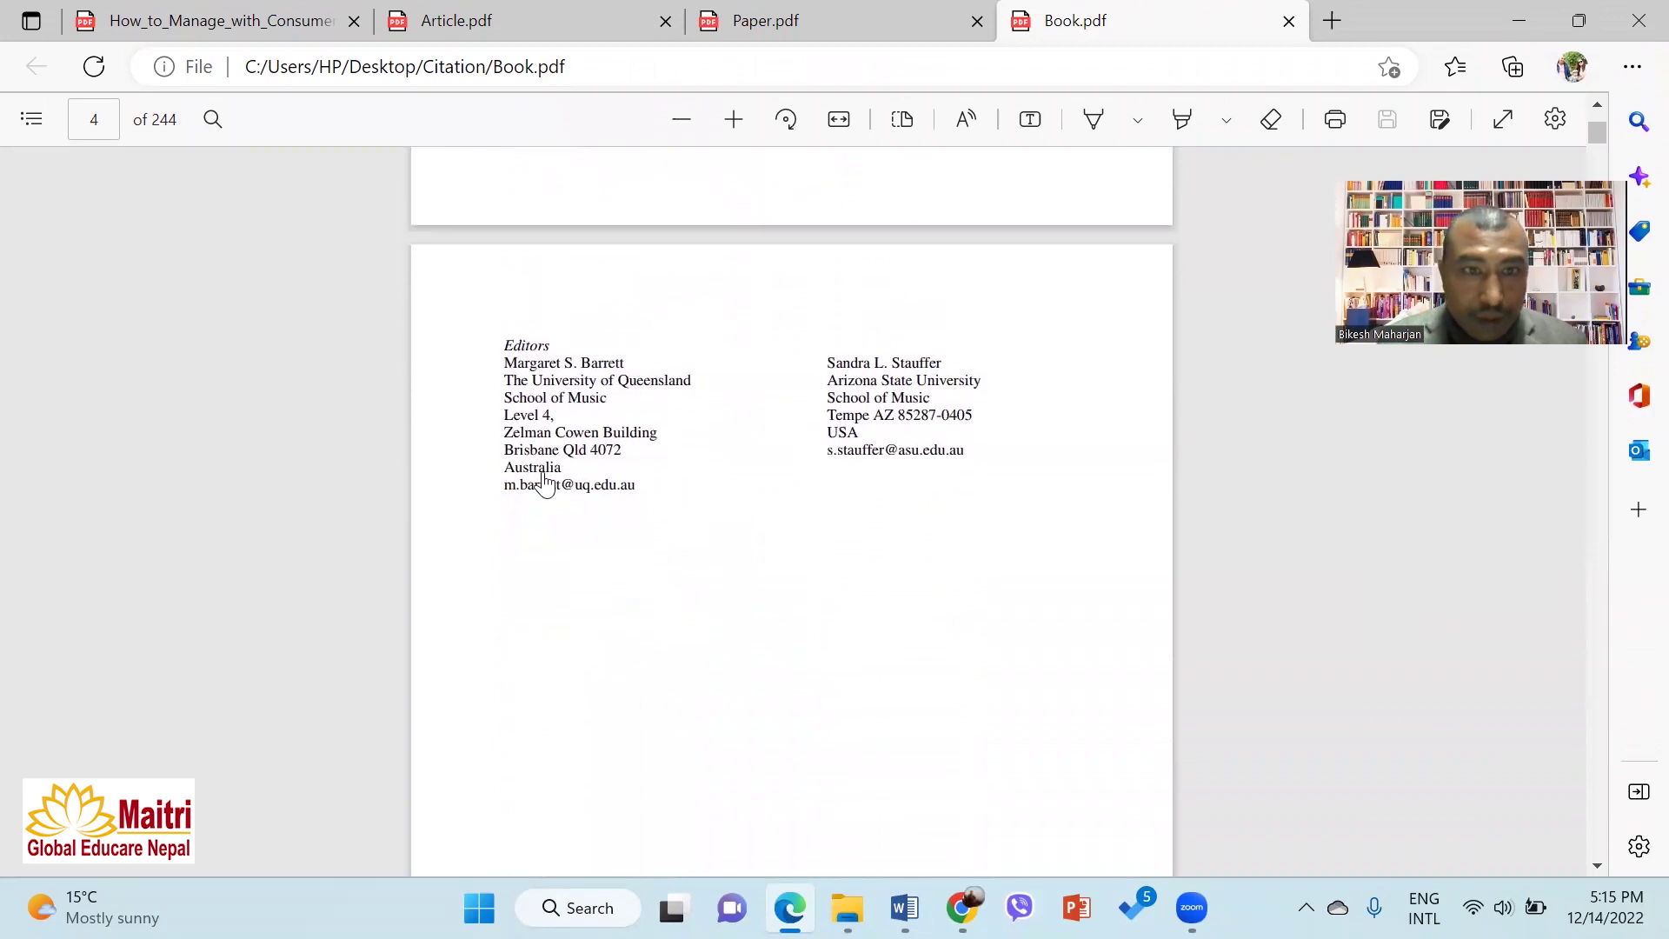
{"action": "scroll", "coordinate": [667, 531], "scroll_direction": "down", "scroll_amount": 4}
{"action": "scroll", "coordinate": [670, 532], "scroll_direction": "down", "scroll_amount": 3}
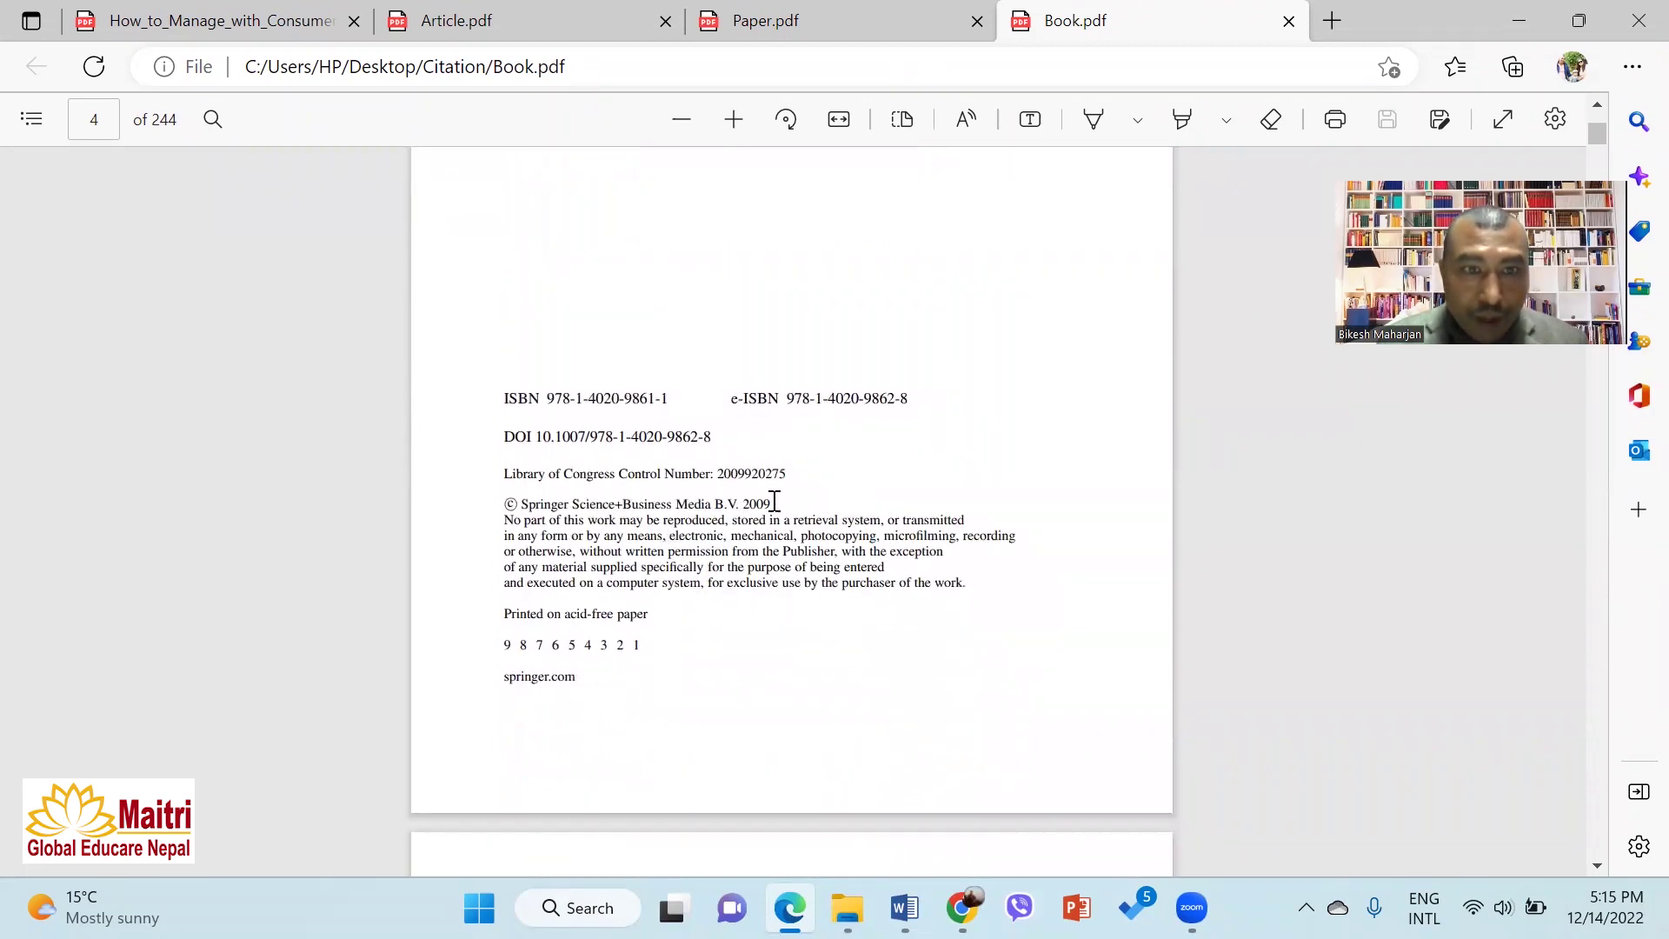
{"action": "key", "text": "alt+Tab"}
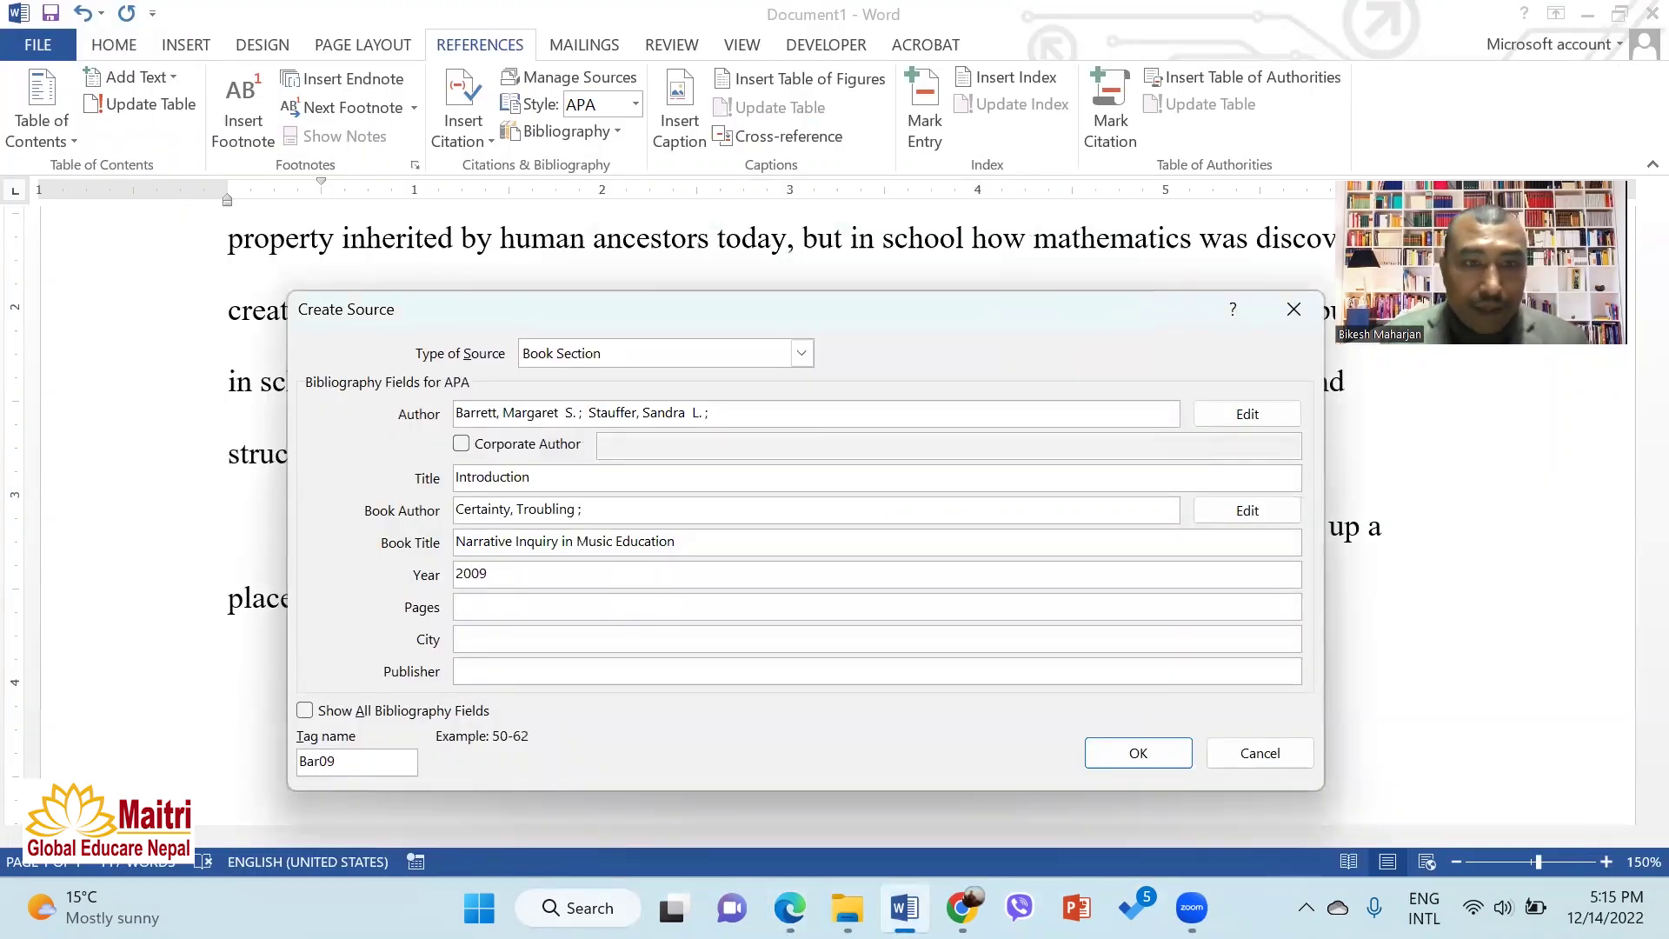
{"action": "key", "text": "alt+Tab"}
{"action": "scroll", "coordinate": [723, 525], "scroll_direction": "down", "scroll_amount": 10}
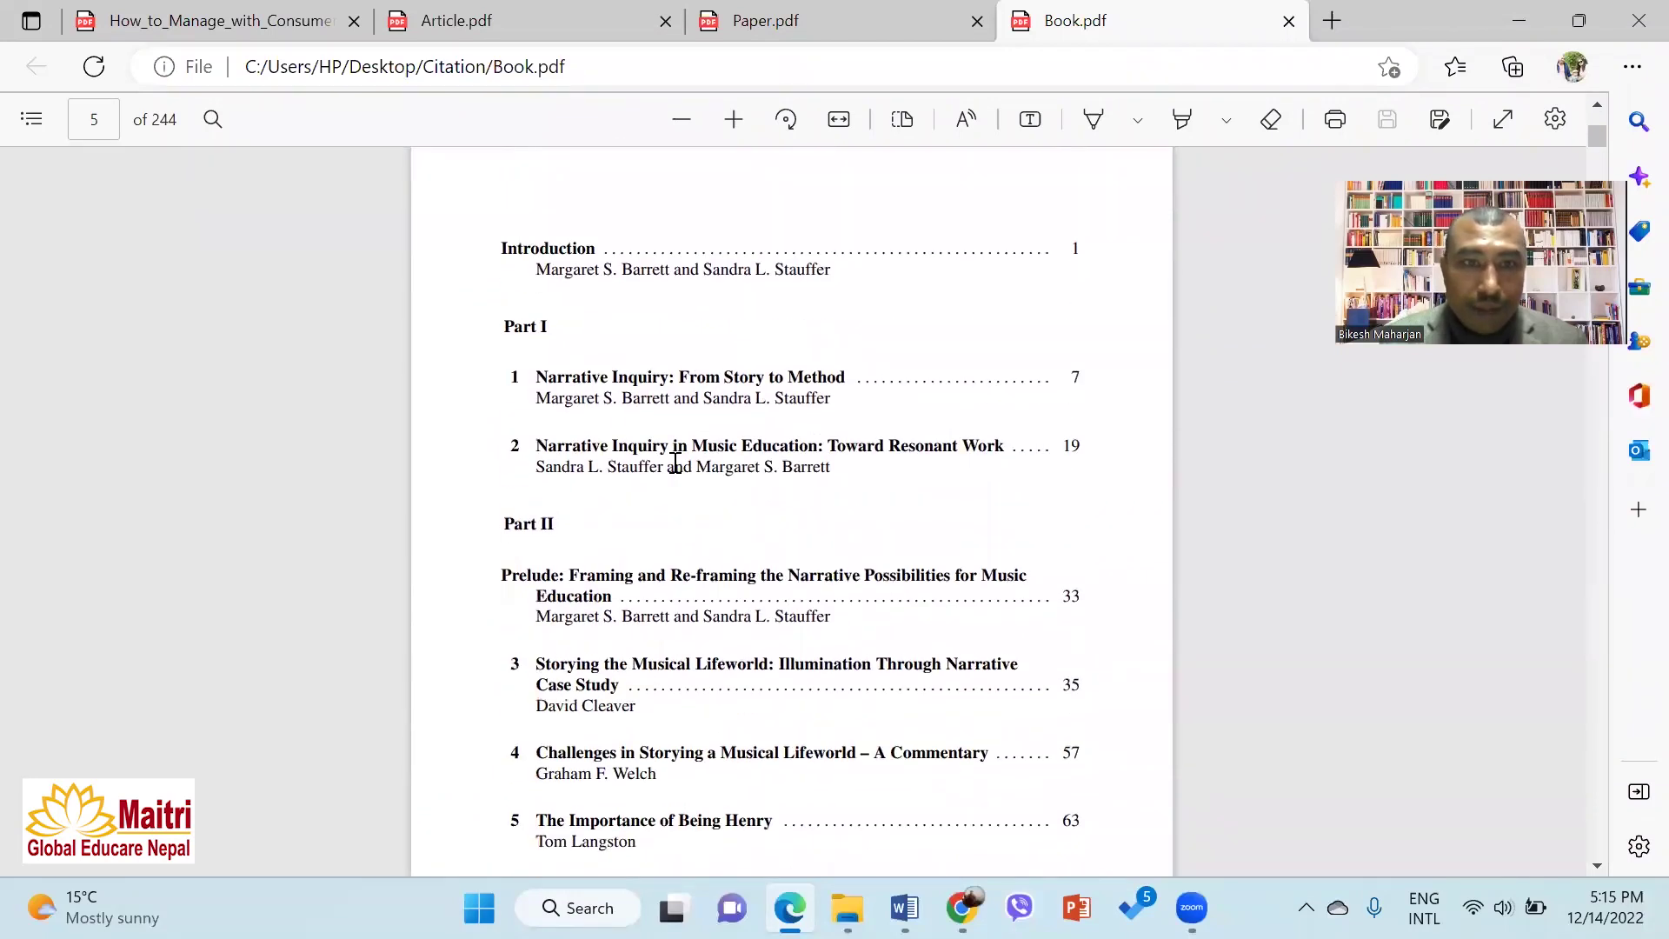
{"action": "scroll", "coordinate": [674, 462], "scroll_direction": "up", "scroll_amount": 1}
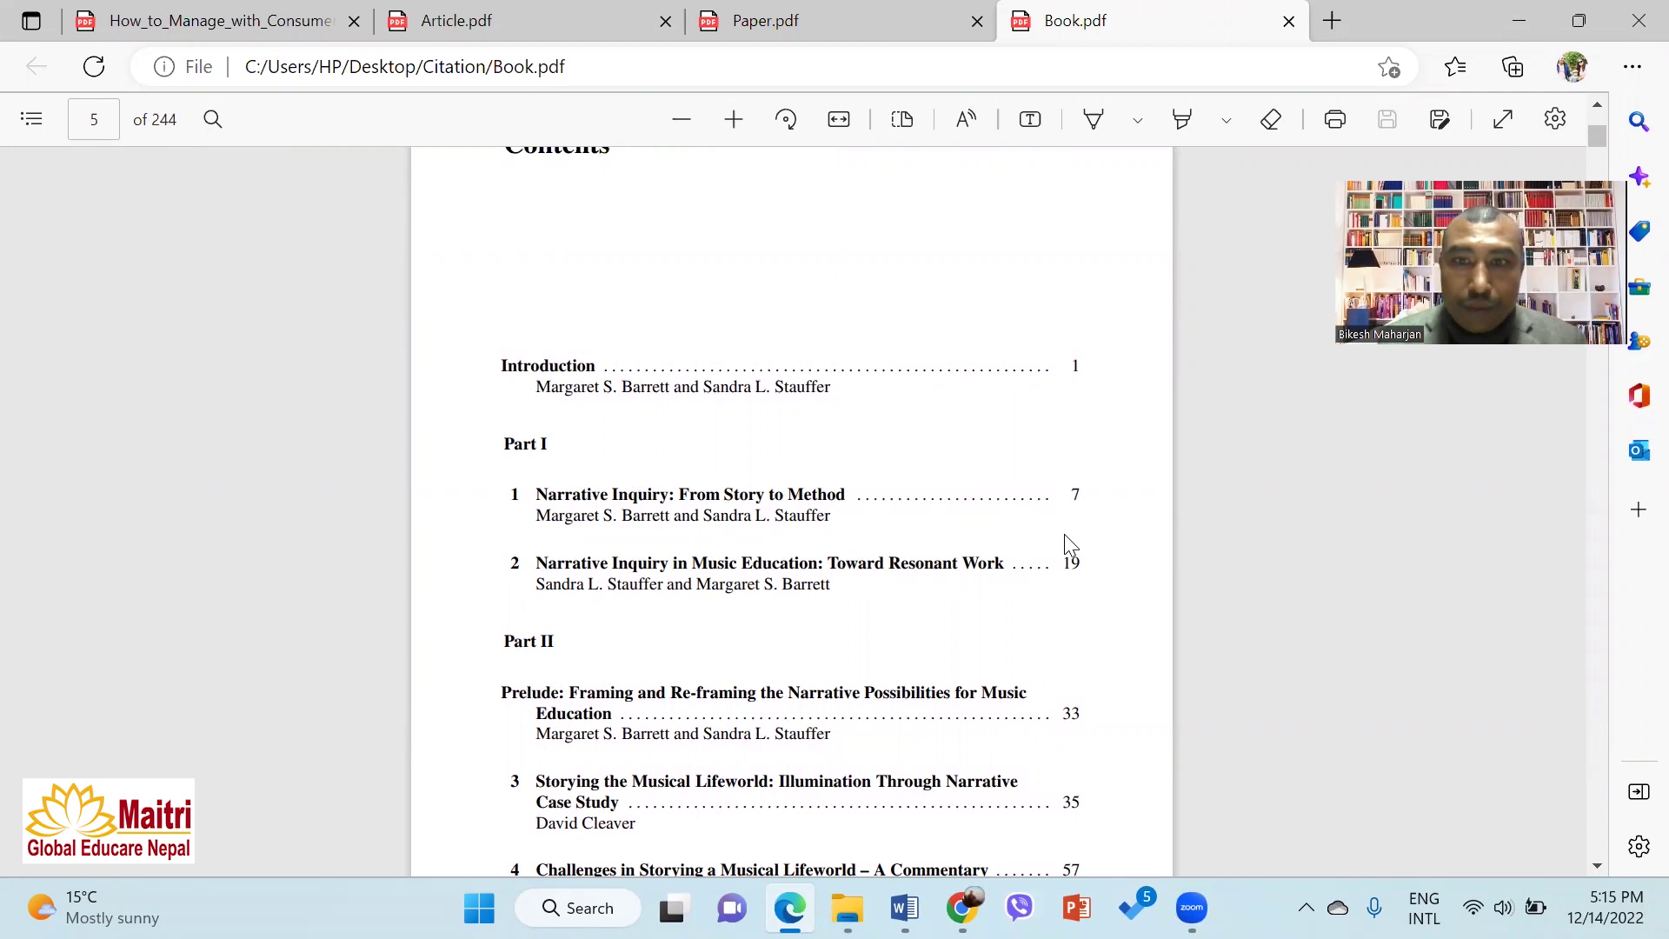
{"action": "key", "text": "alt+Tab"}
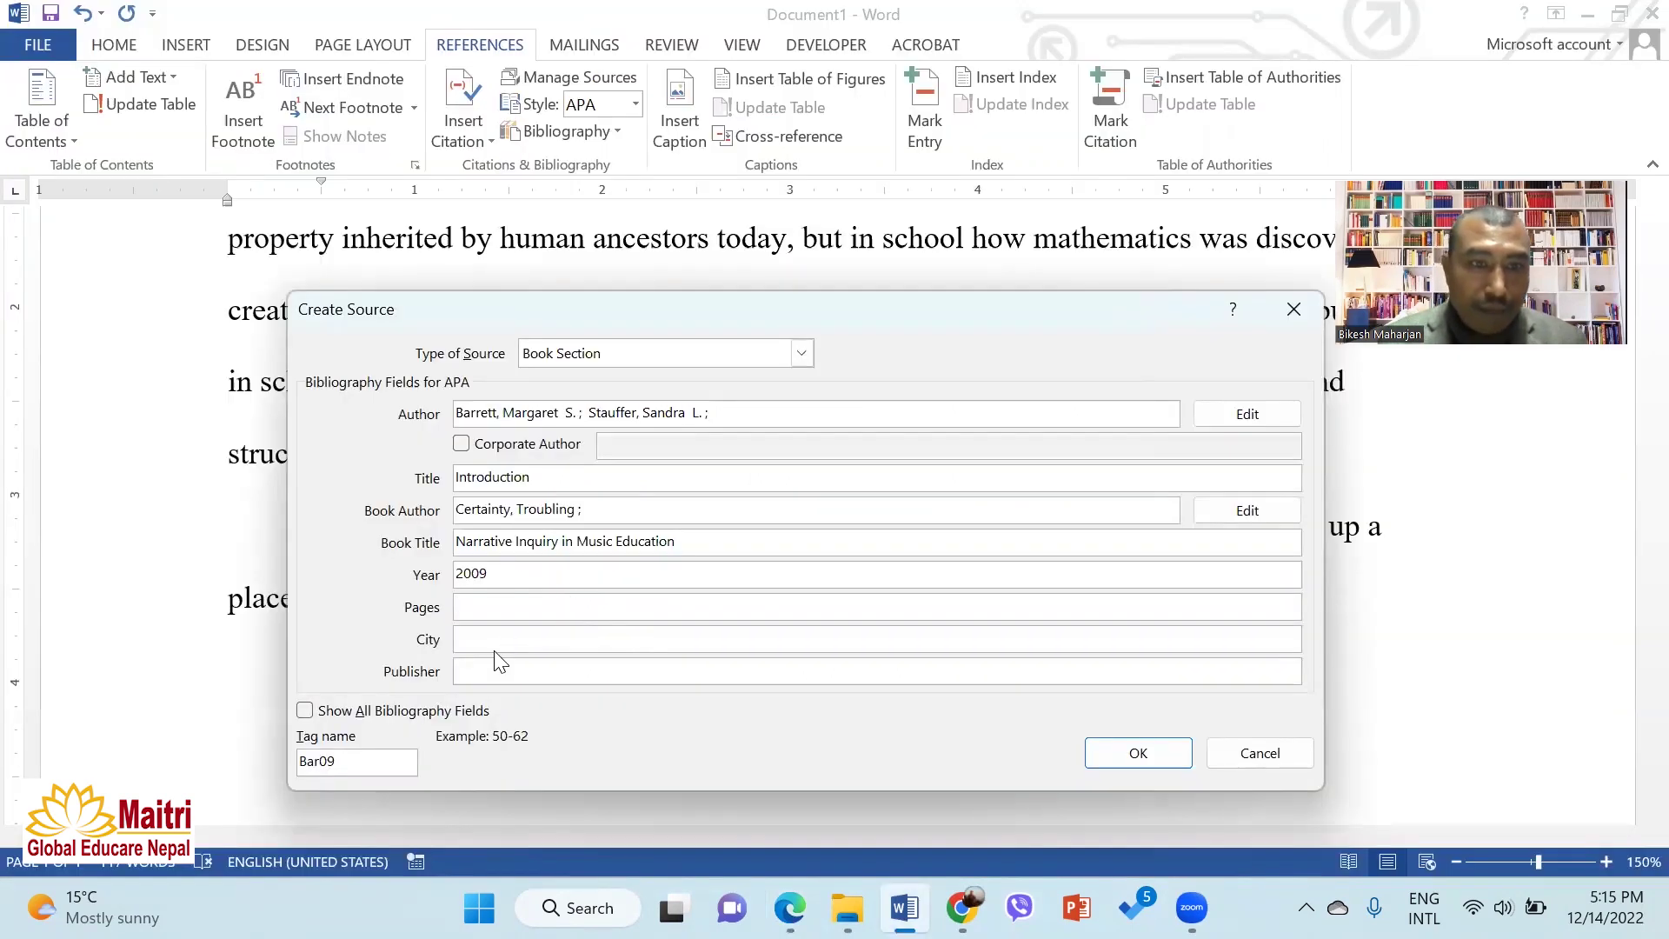
{"action": "key", "text": "alt+Tab"}
{"action": "scroll", "coordinate": [734, 477], "scroll_direction": "up", "scroll_amount": 10}
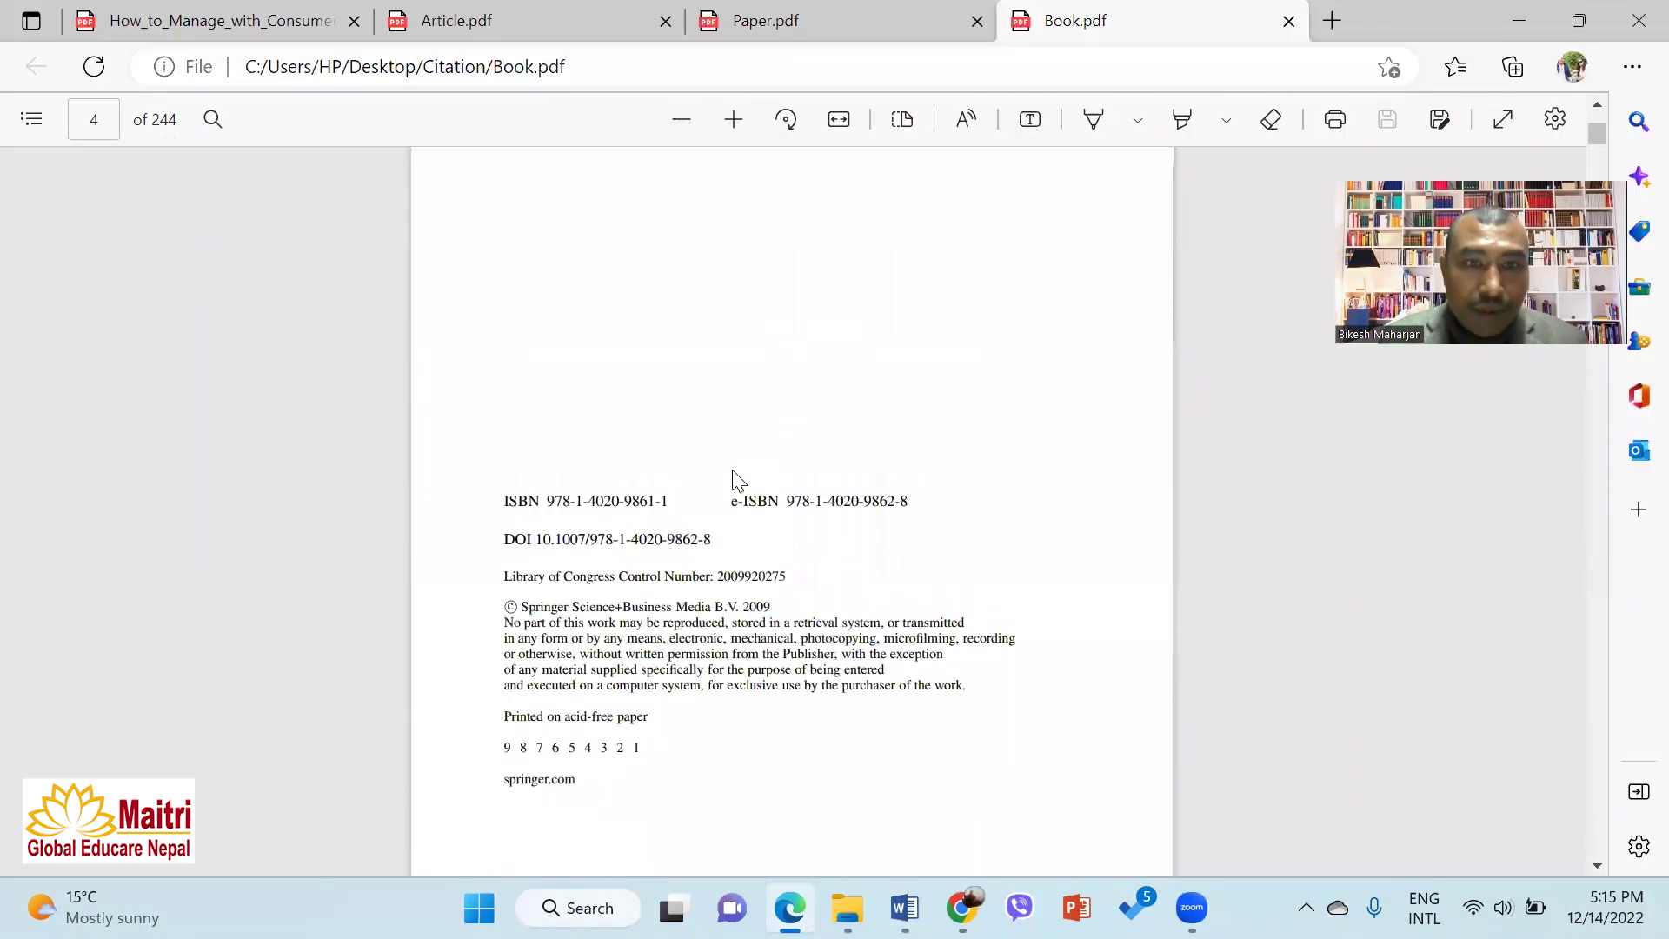
{"action": "scroll", "coordinate": [713, 532], "scroll_direction": "up", "scroll_amount": 5}
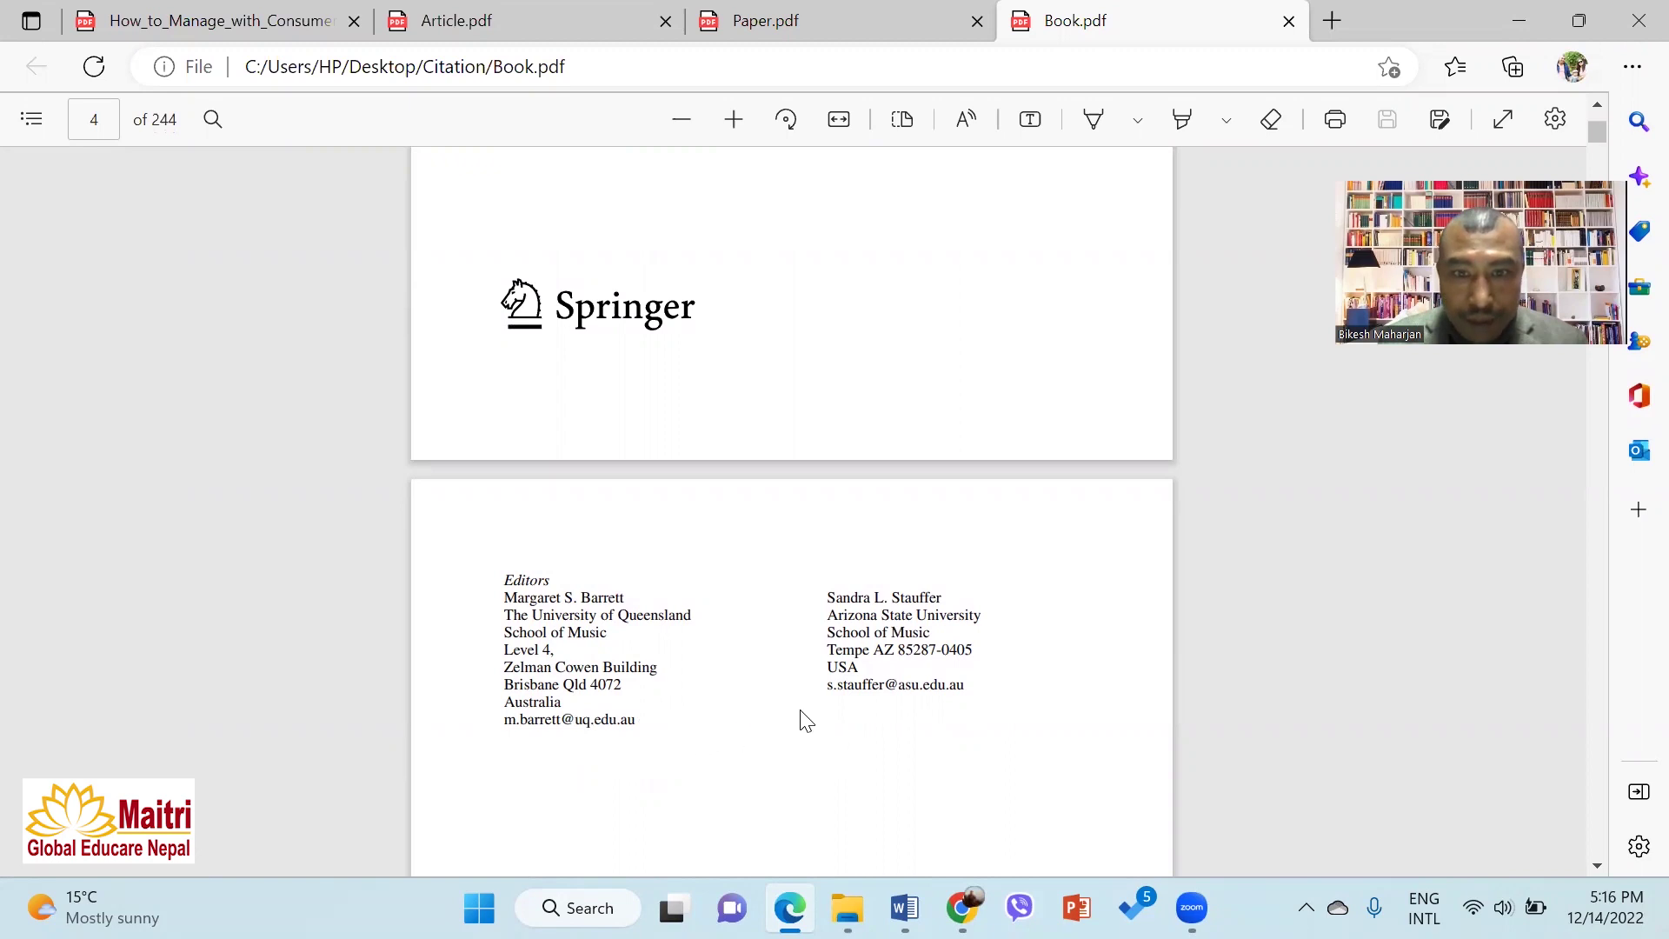
- Enter Springer as the publisher and turn on Show All Bibliography Fields
{"action": "left_click_drag", "start_coordinate": [826, 613], "coordinate": [938, 613]}
{"action": "left_click", "coordinate": [766, 717]}
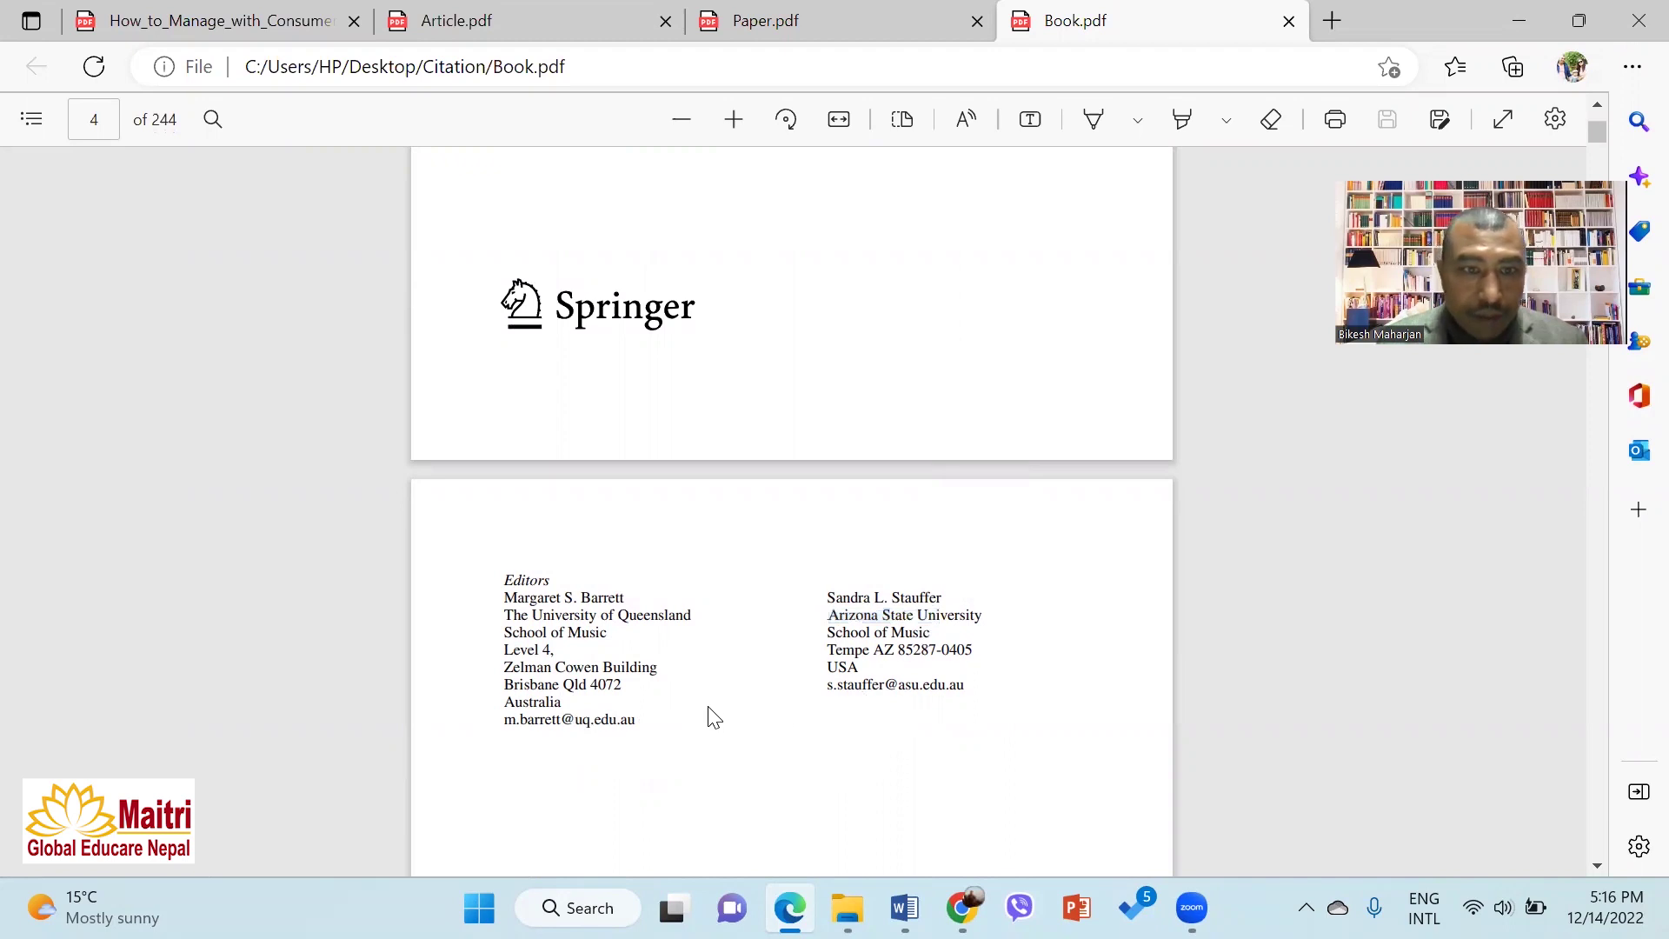
{"action": "key", "text": "alt+Tab"}
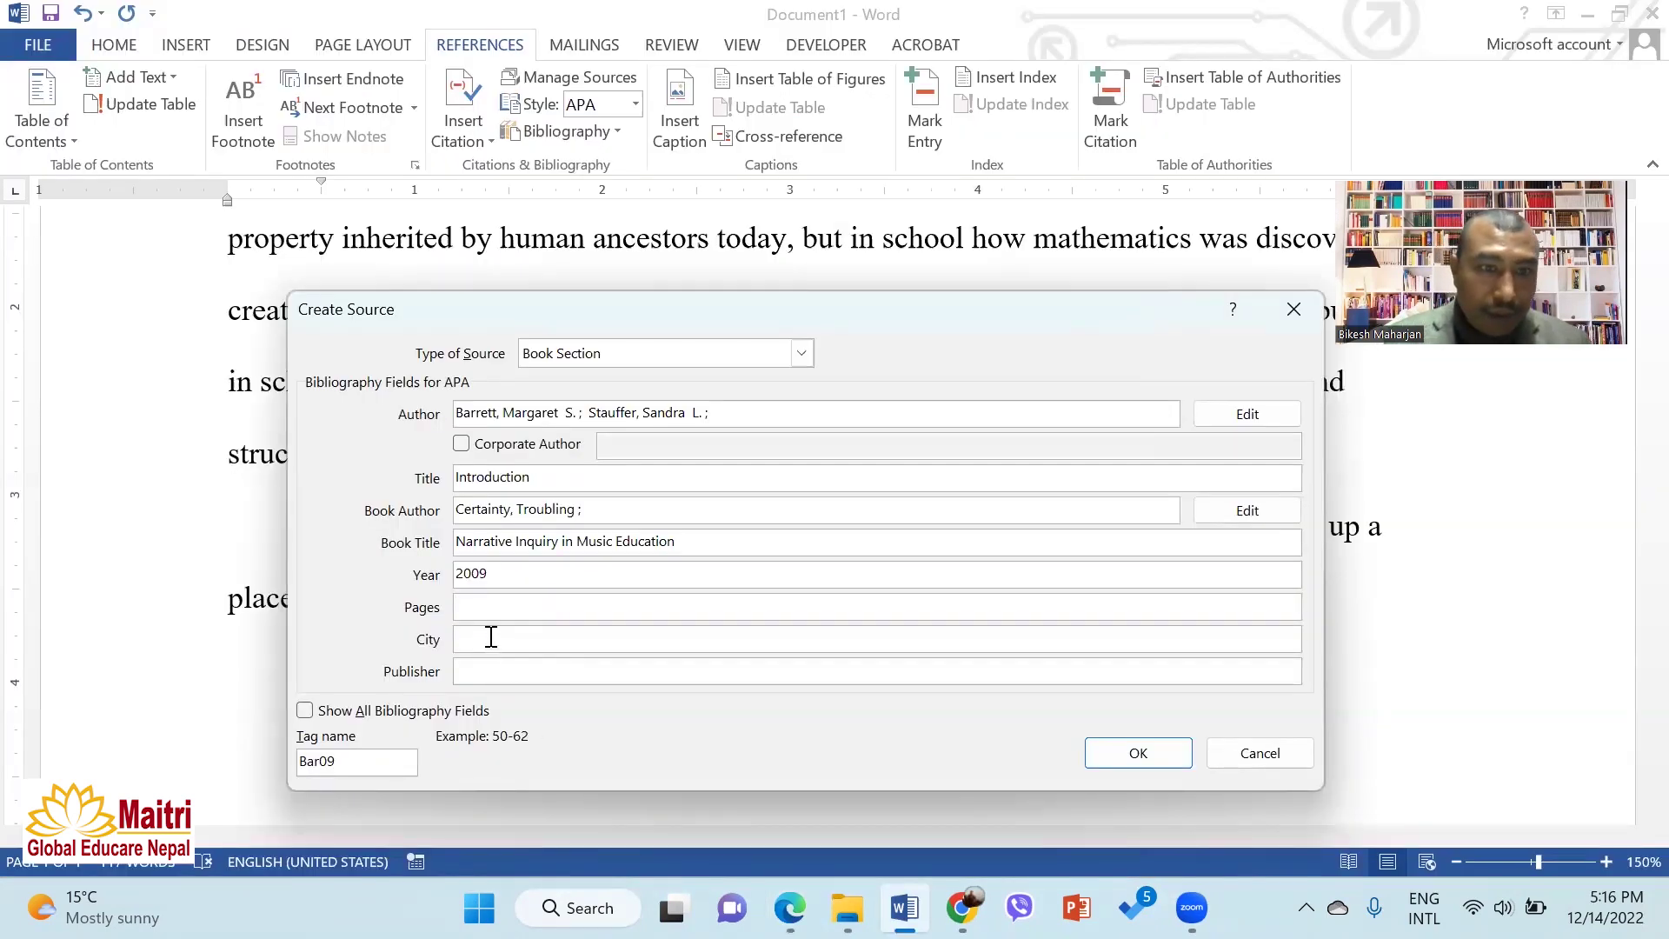
{"action": "key", "text": "alt+Tab"}
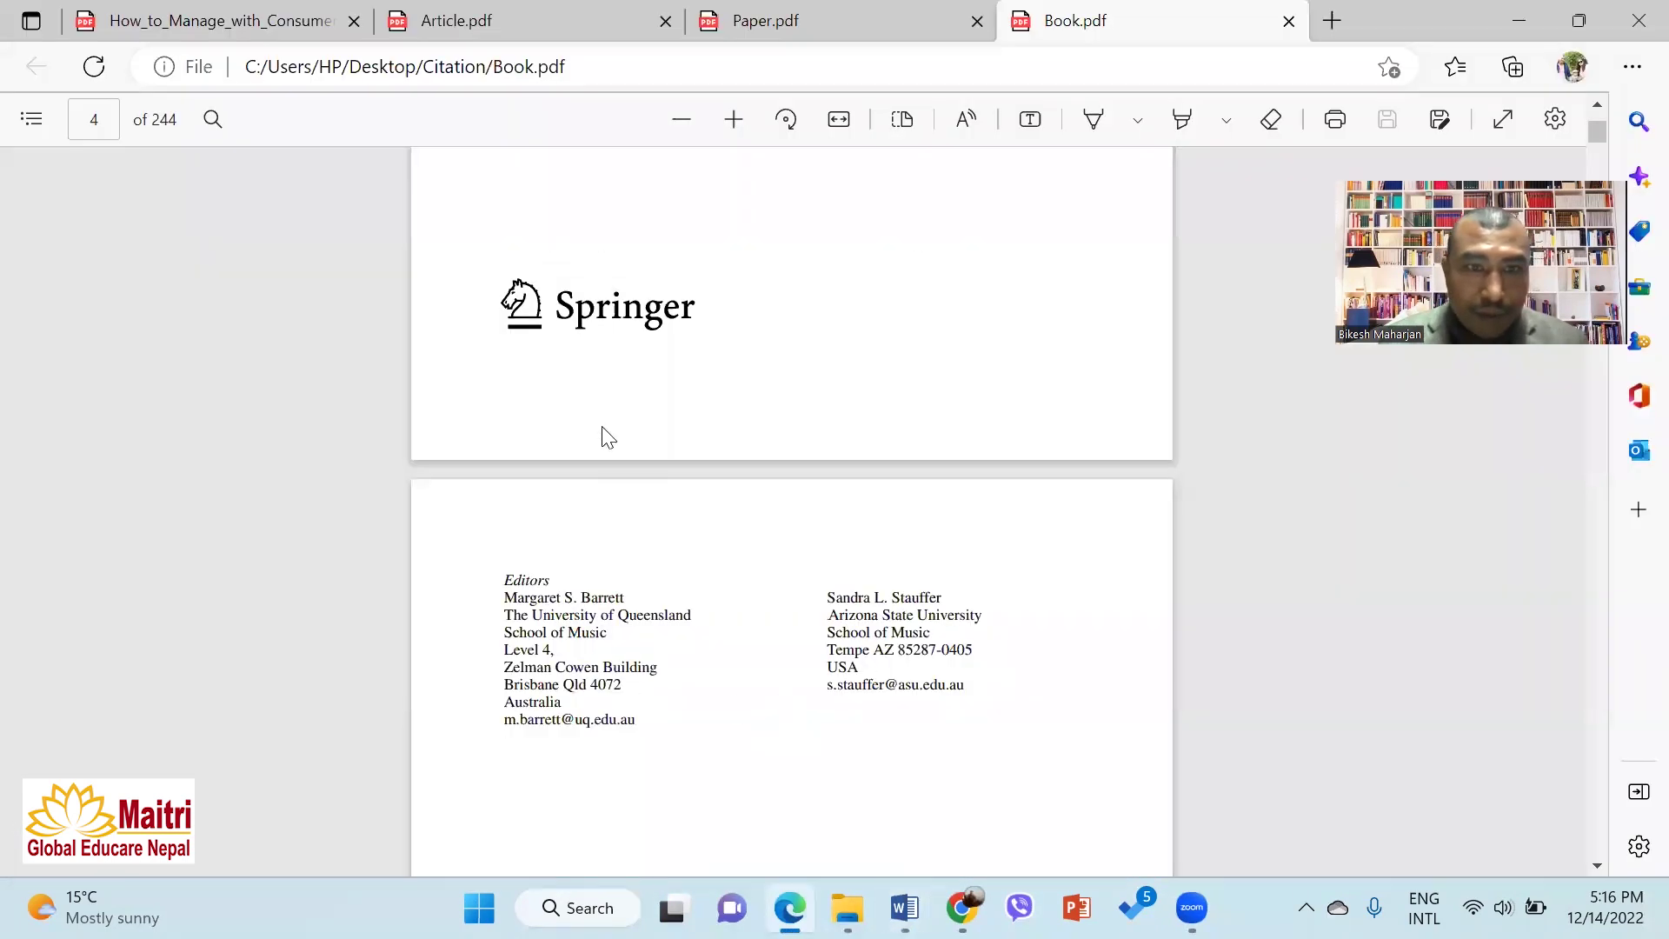
{"action": "left_click_drag", "start_coordinate": [557, 310], "coordinate": [715, 300]}
{"action": "left_click", "coordinate": [716, 300]}
{"action": "double_click", "coordinate": [686, 311]}
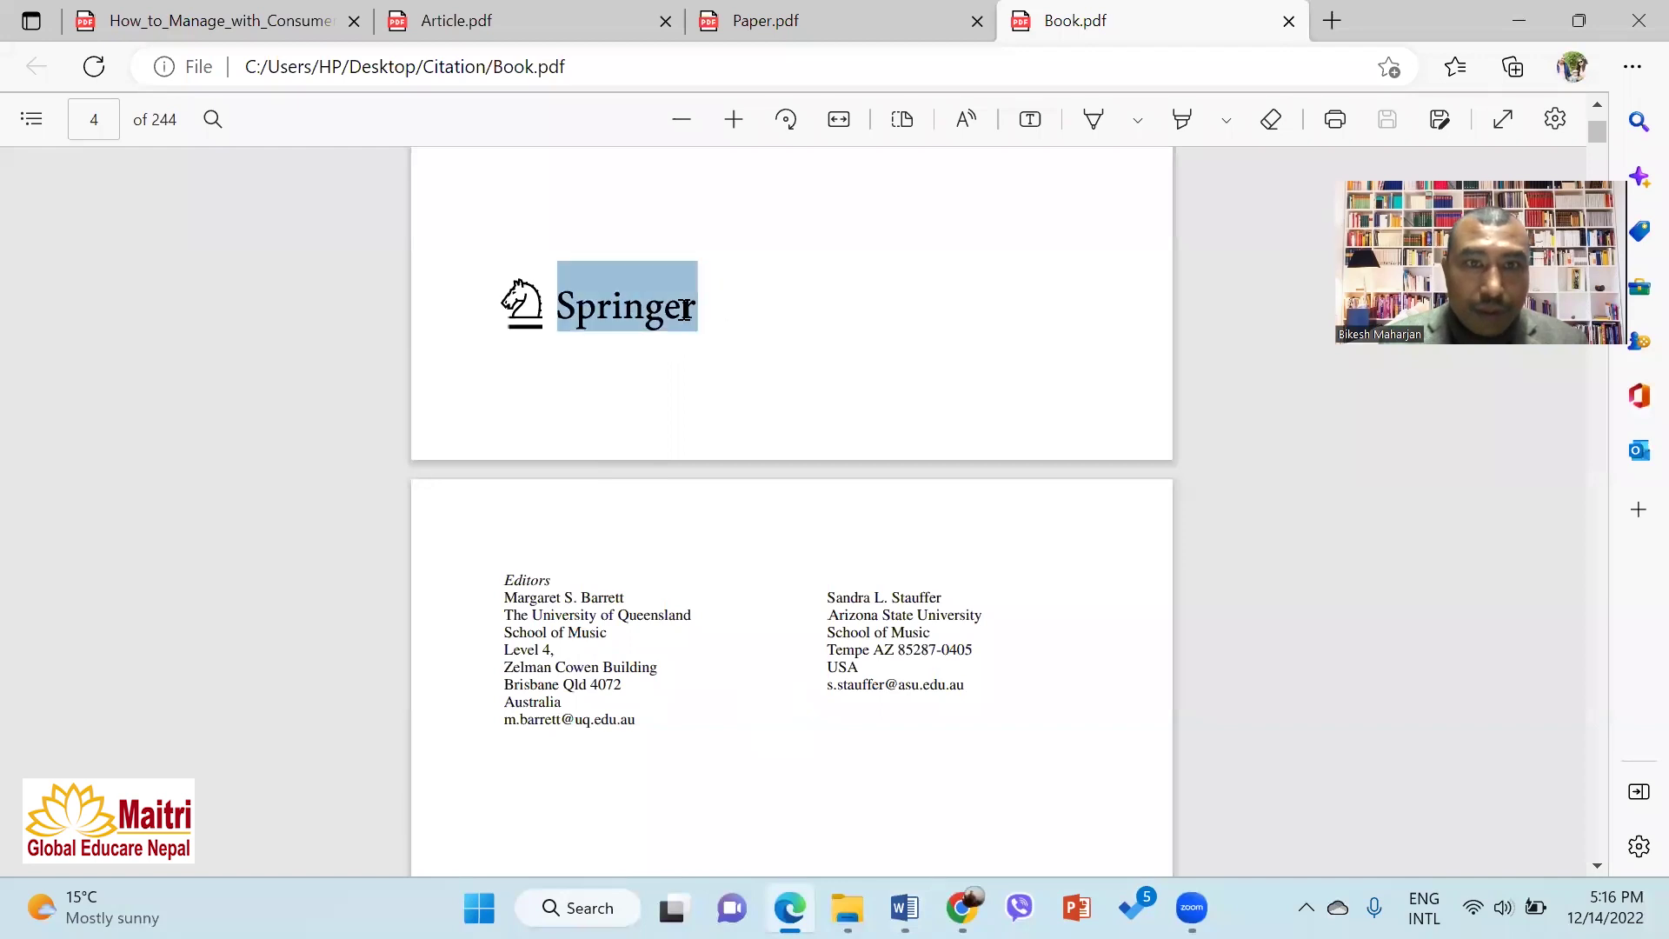
{"action": "key", "text": "alt+Tab"}
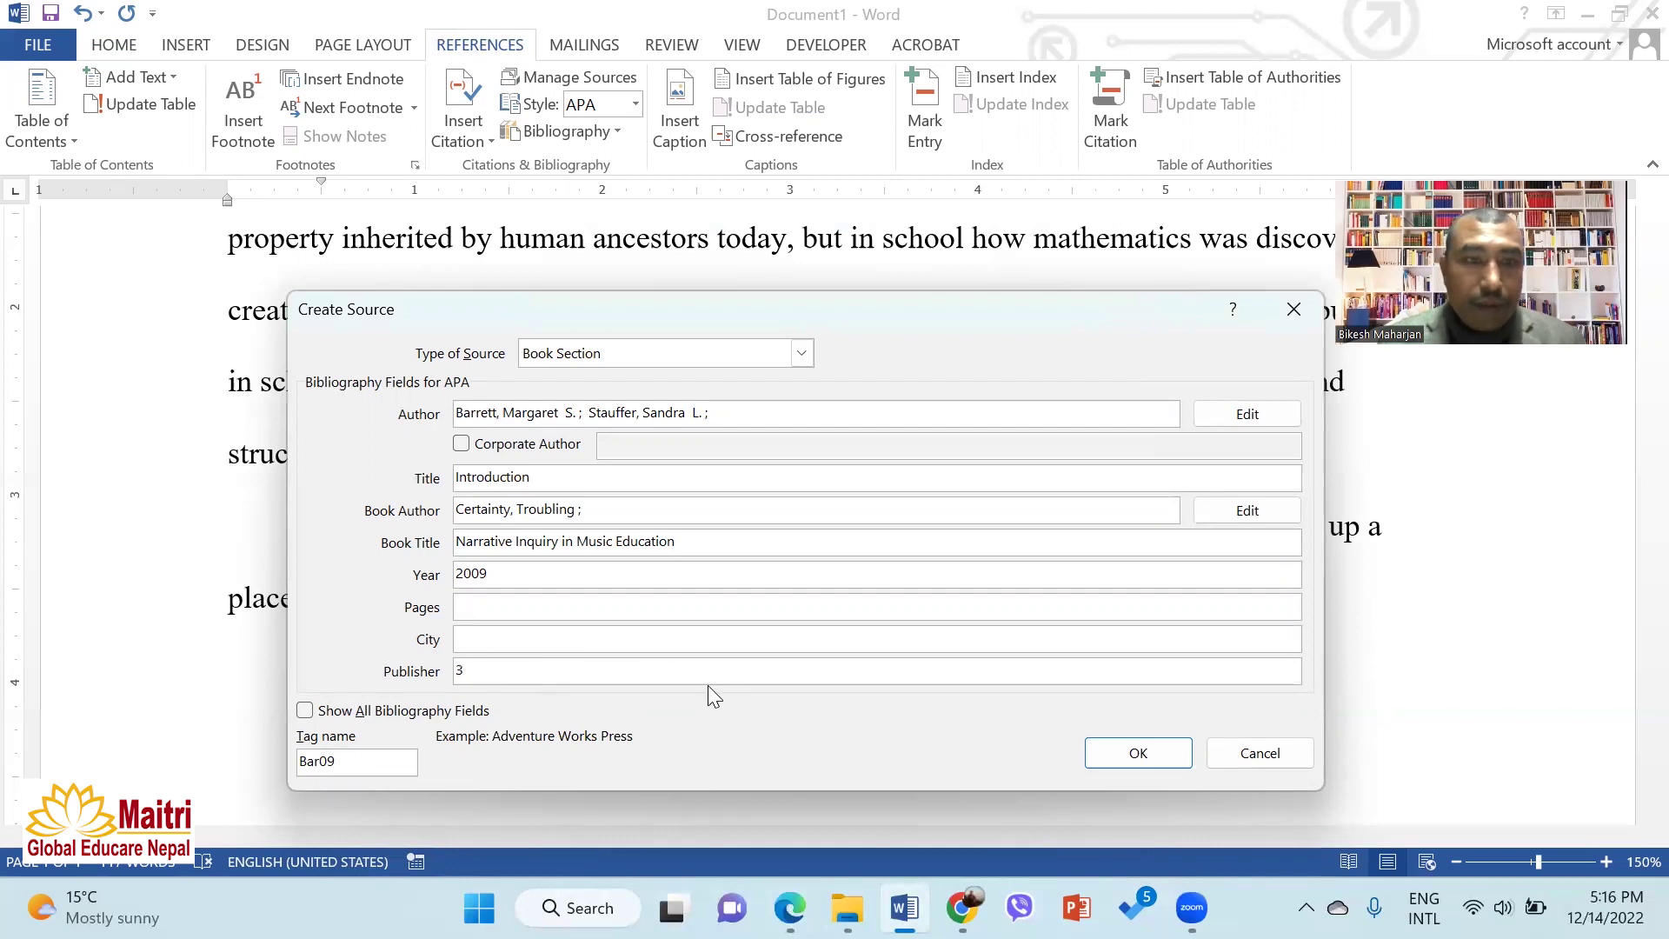
{"action": "key", "text": "BackSpace"}
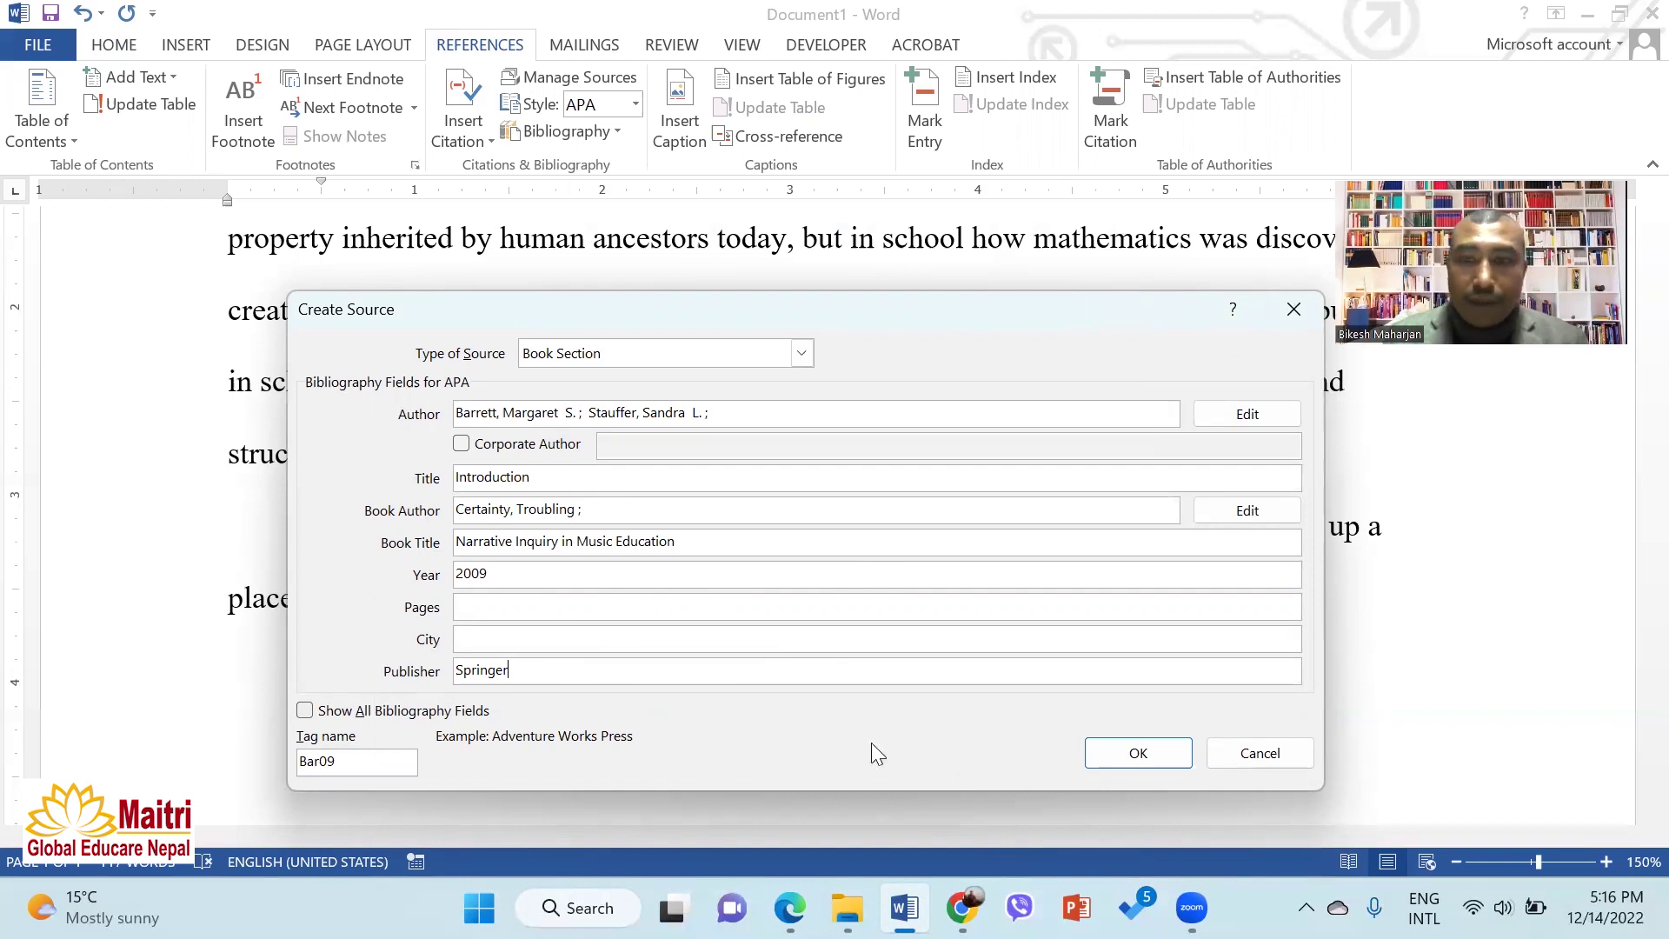
{"action": "left_click", "coordinate": [304, 710]}
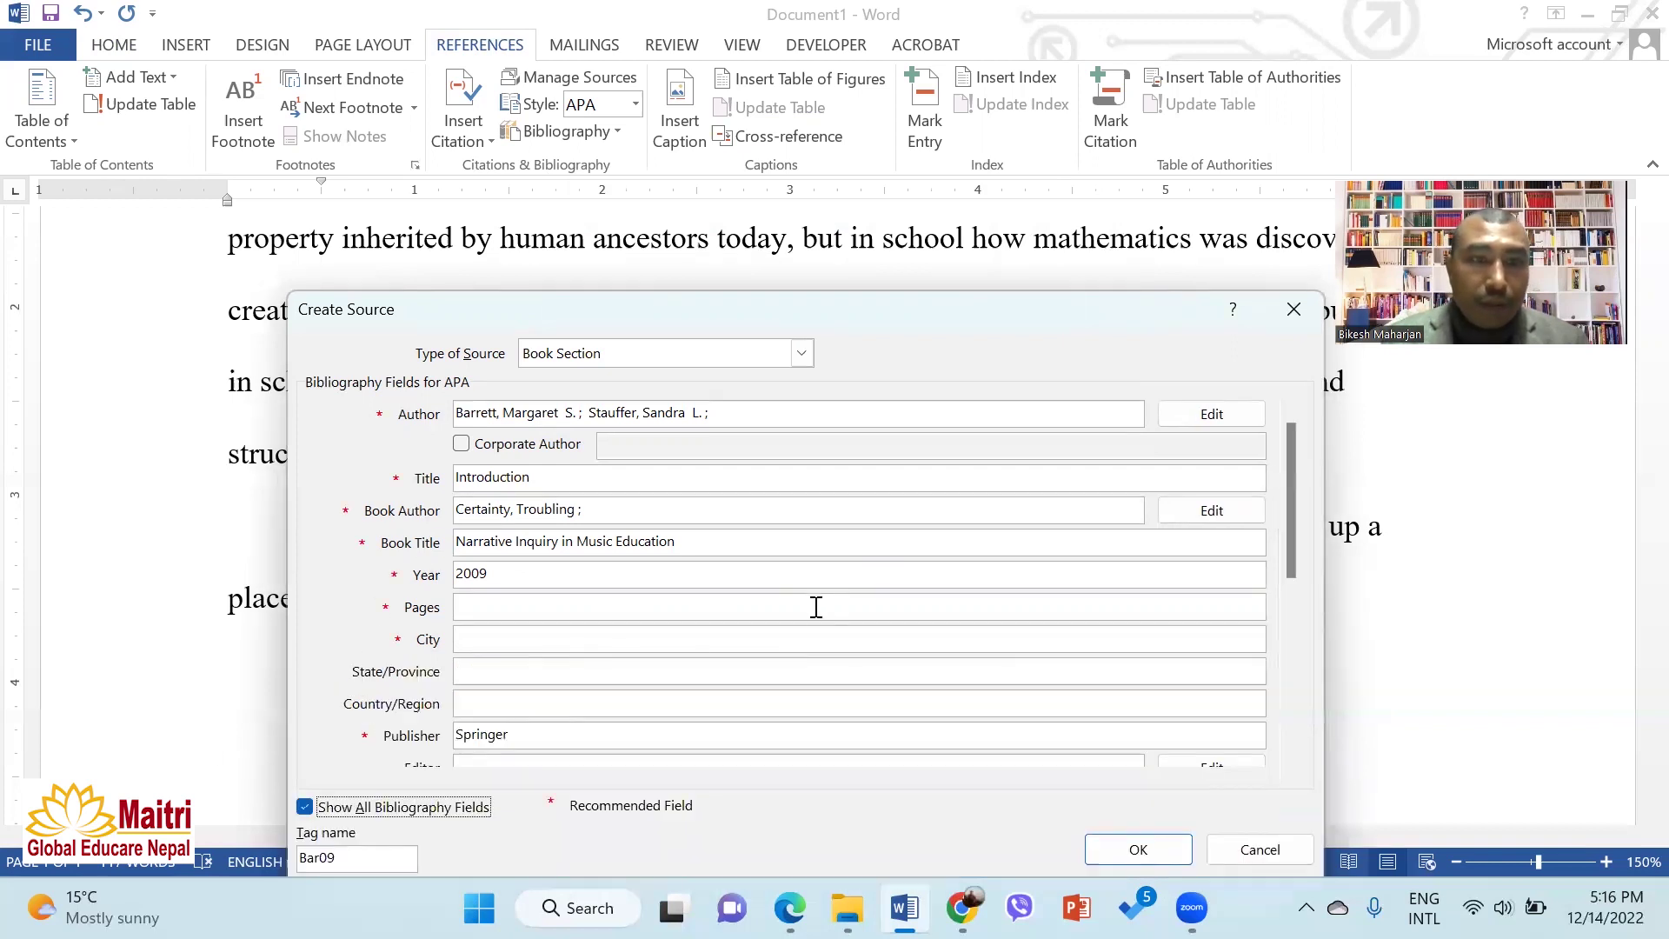
{"action": "left_click_drag", "start_coordinate": [1294, 563], "coordinate": [1292, 731]}
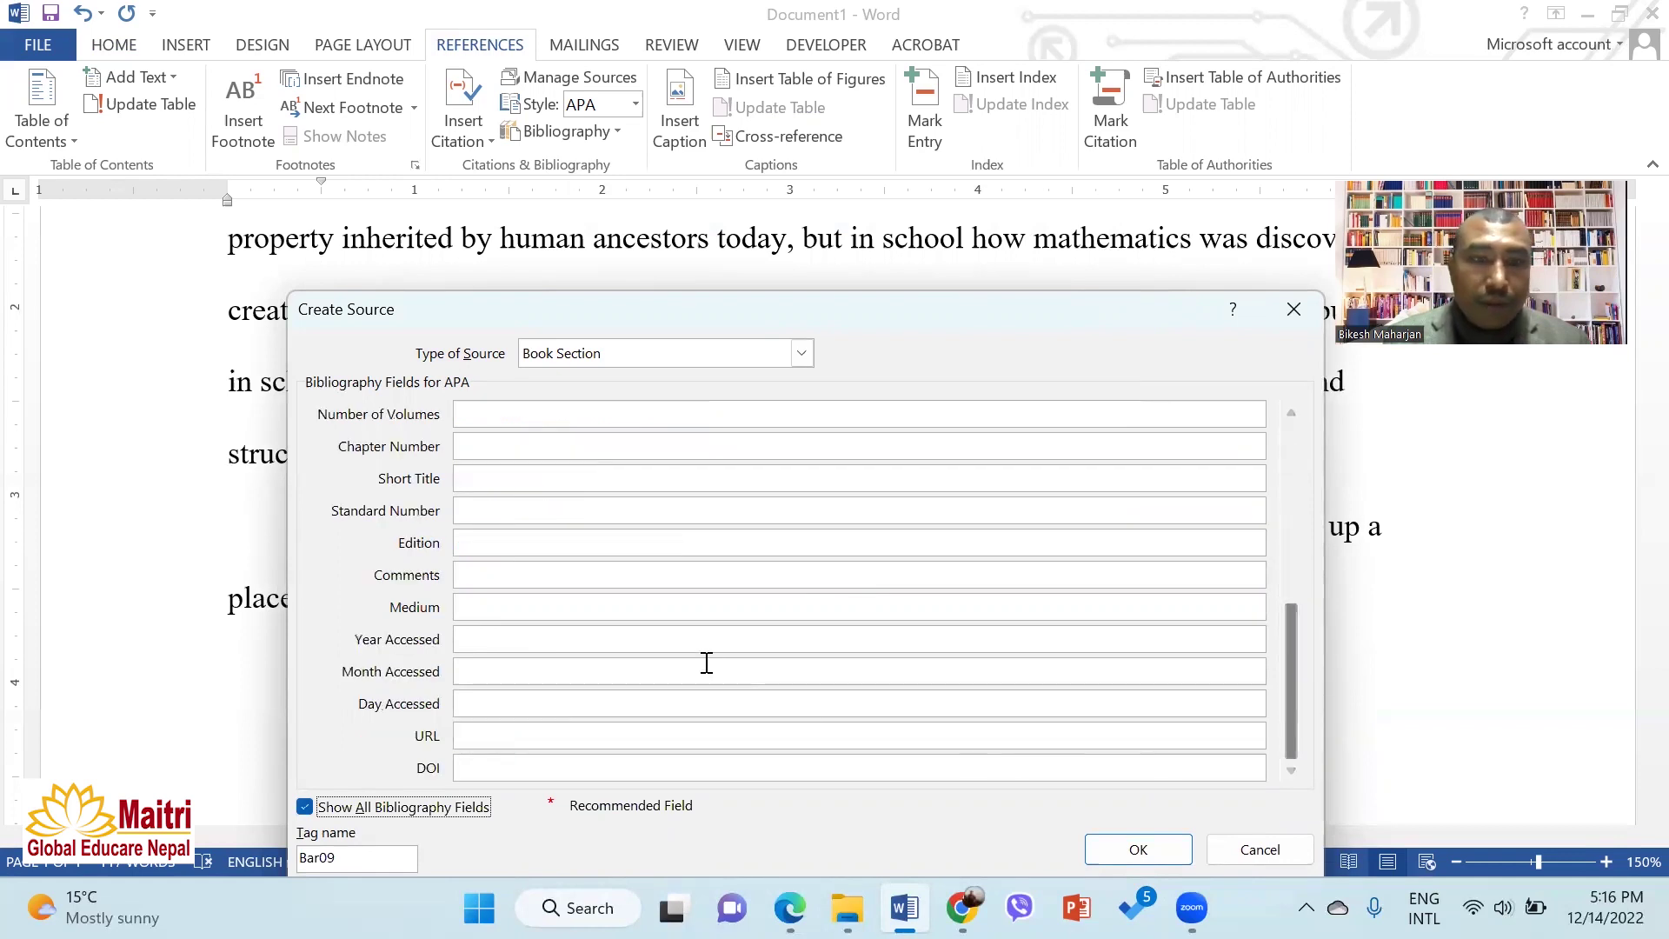
{"action": "left_click", "coordinate": [481, 763]}
{"action": "key", "text": "alt+Tab"}
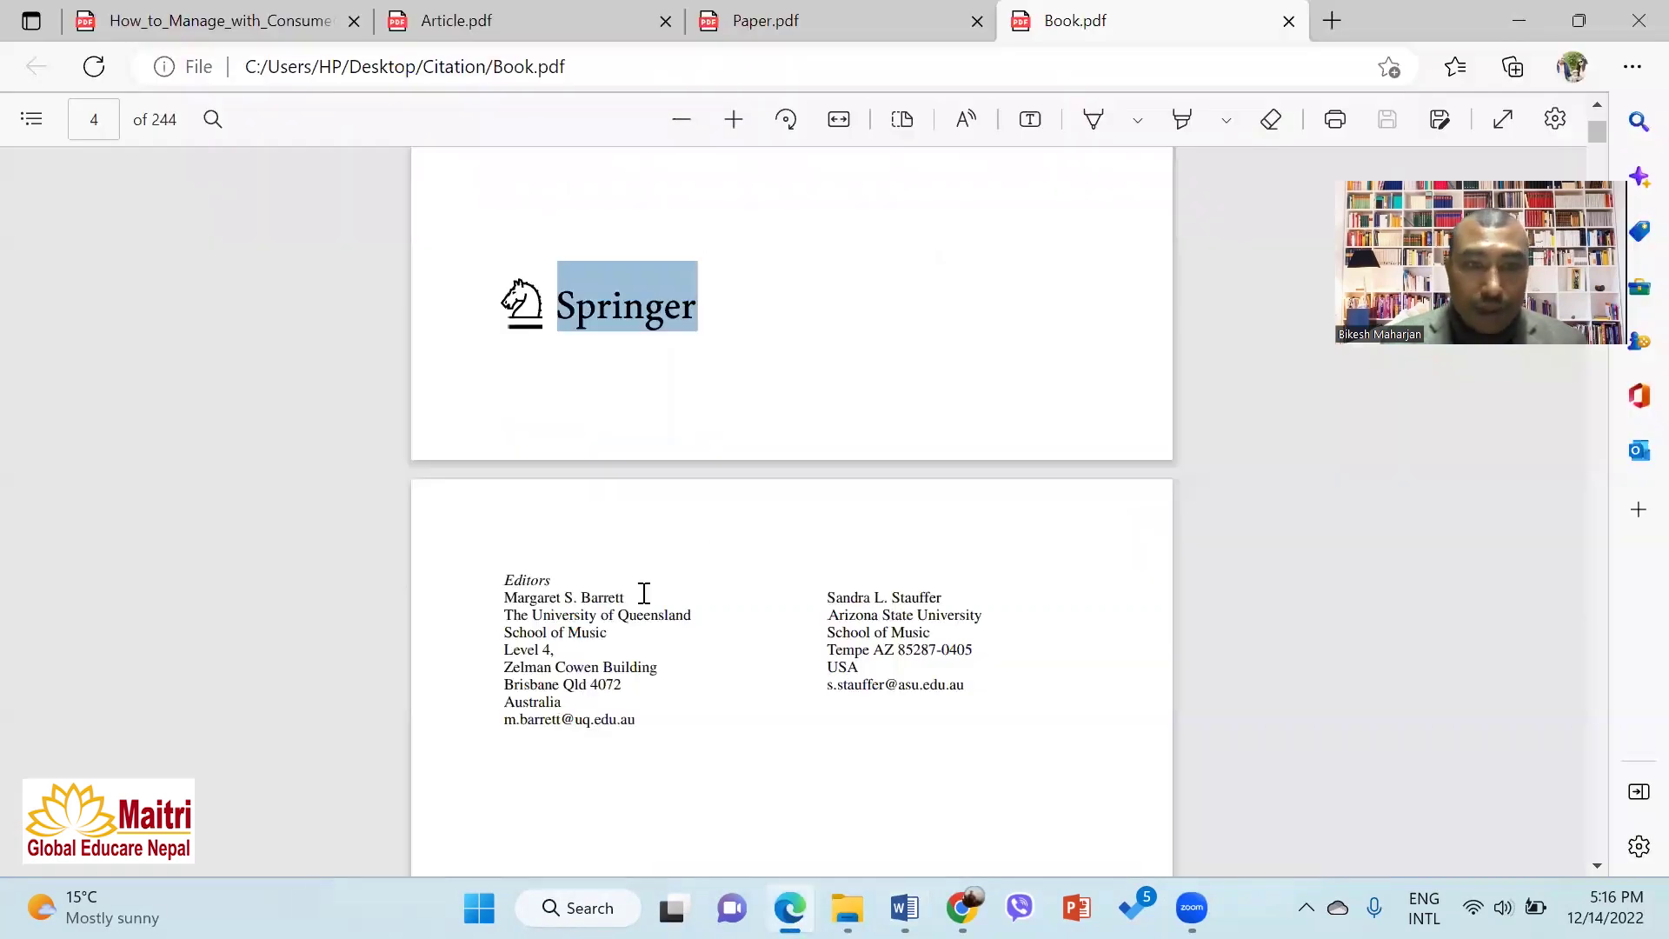
{"action": "scroll", "coordinate": [756, 669], "scroll_direction": "down", "scroll_amount": 9}
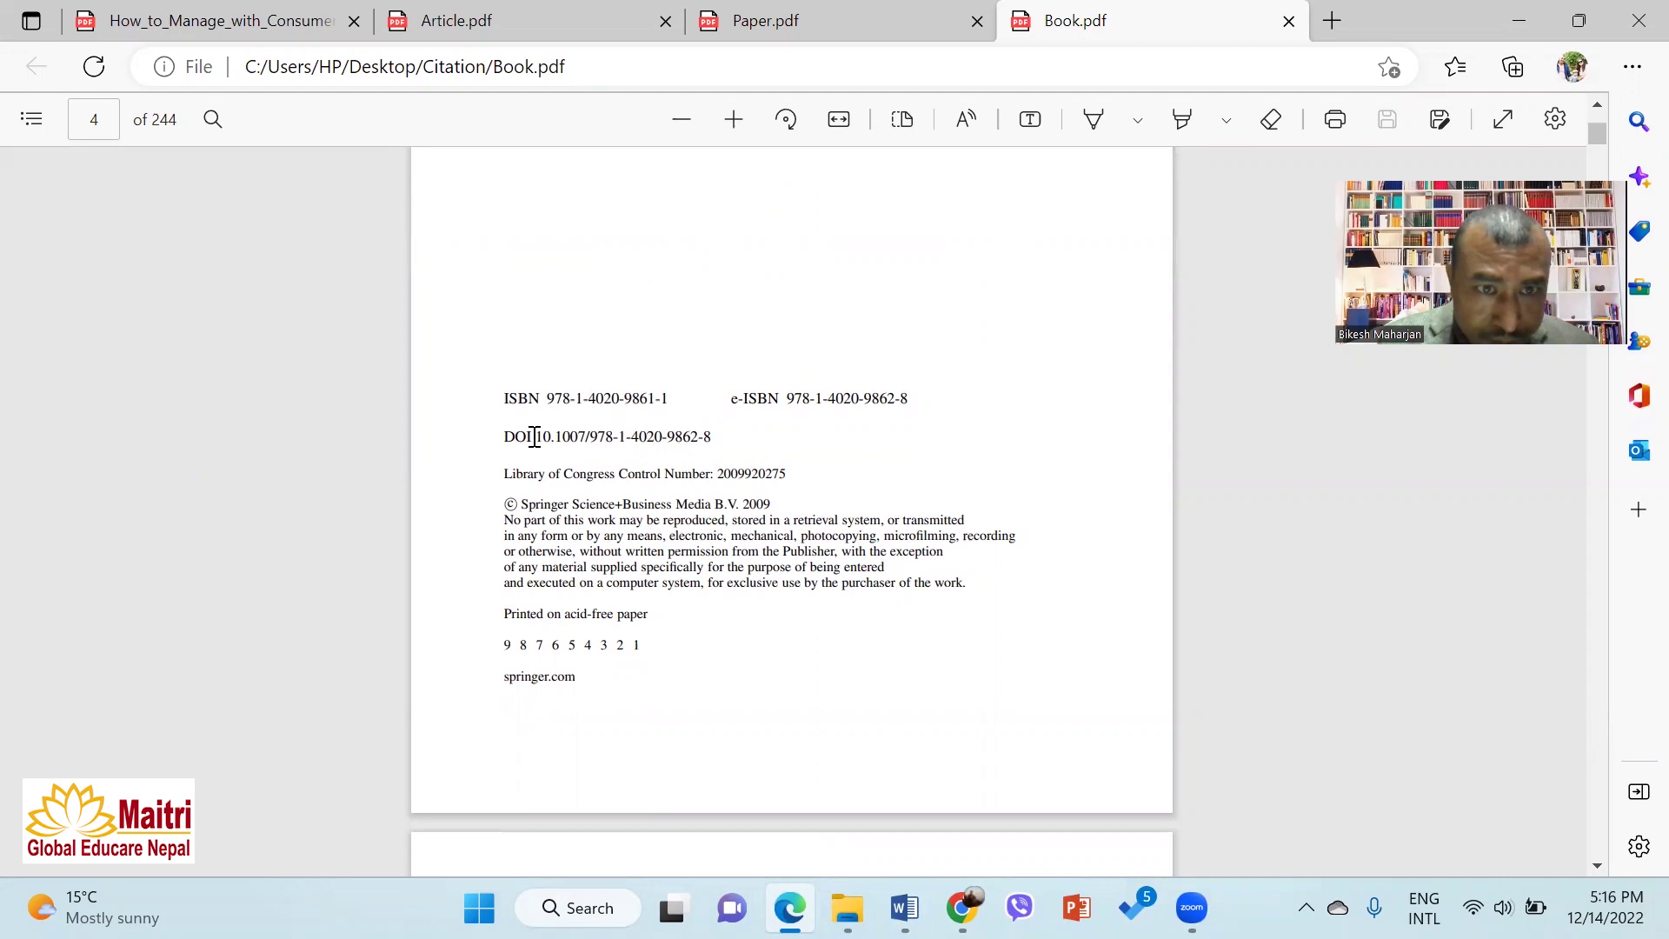
{"action": "left_click_drag", "start_coordinate": [537, 438], "coordinate": [720, 436]}
{"action": "key", "text": "ctrl+c"}
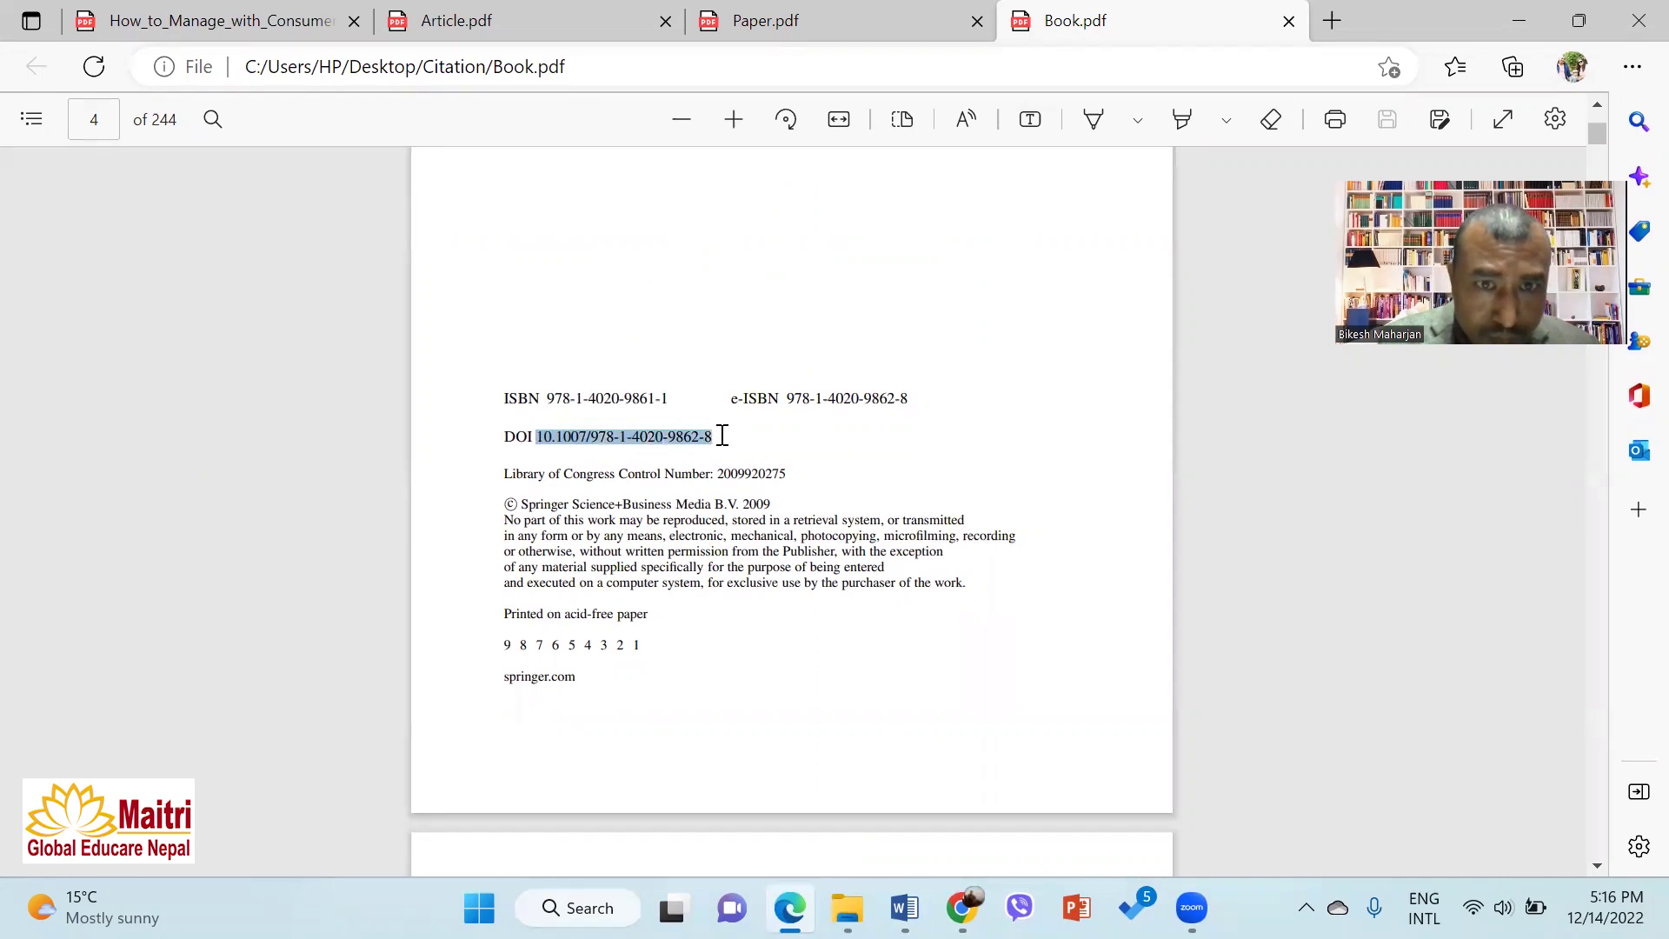
{"action": "key", "text": "alt+Tab"}
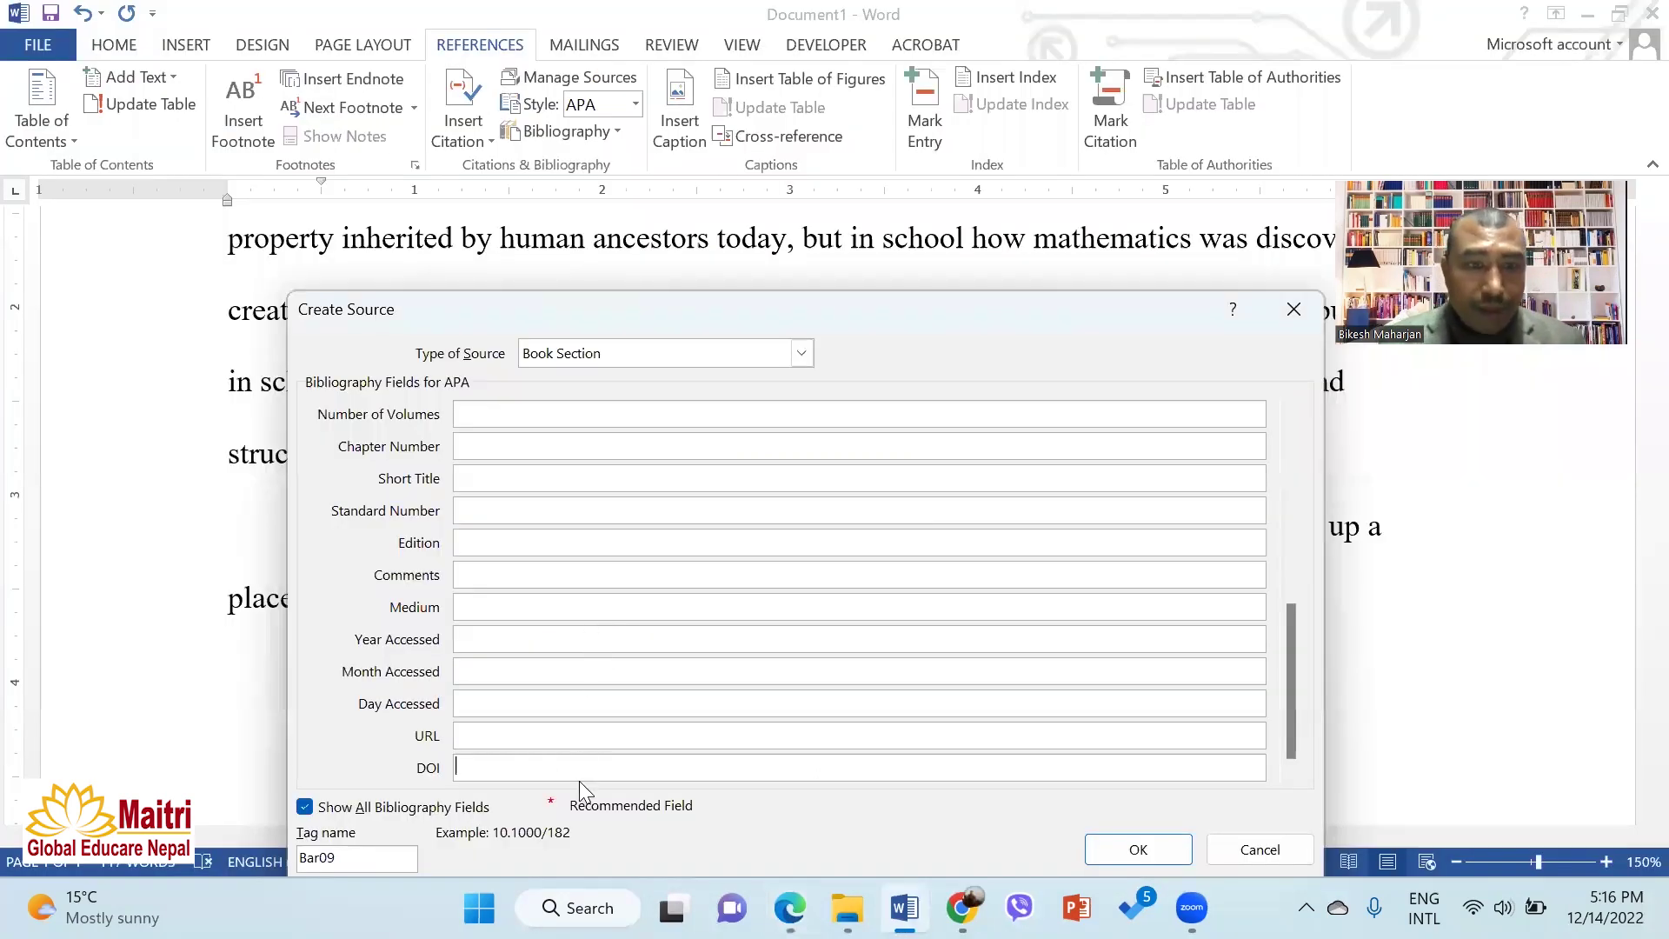
{"action": "key", "text": "ctrl+v"}
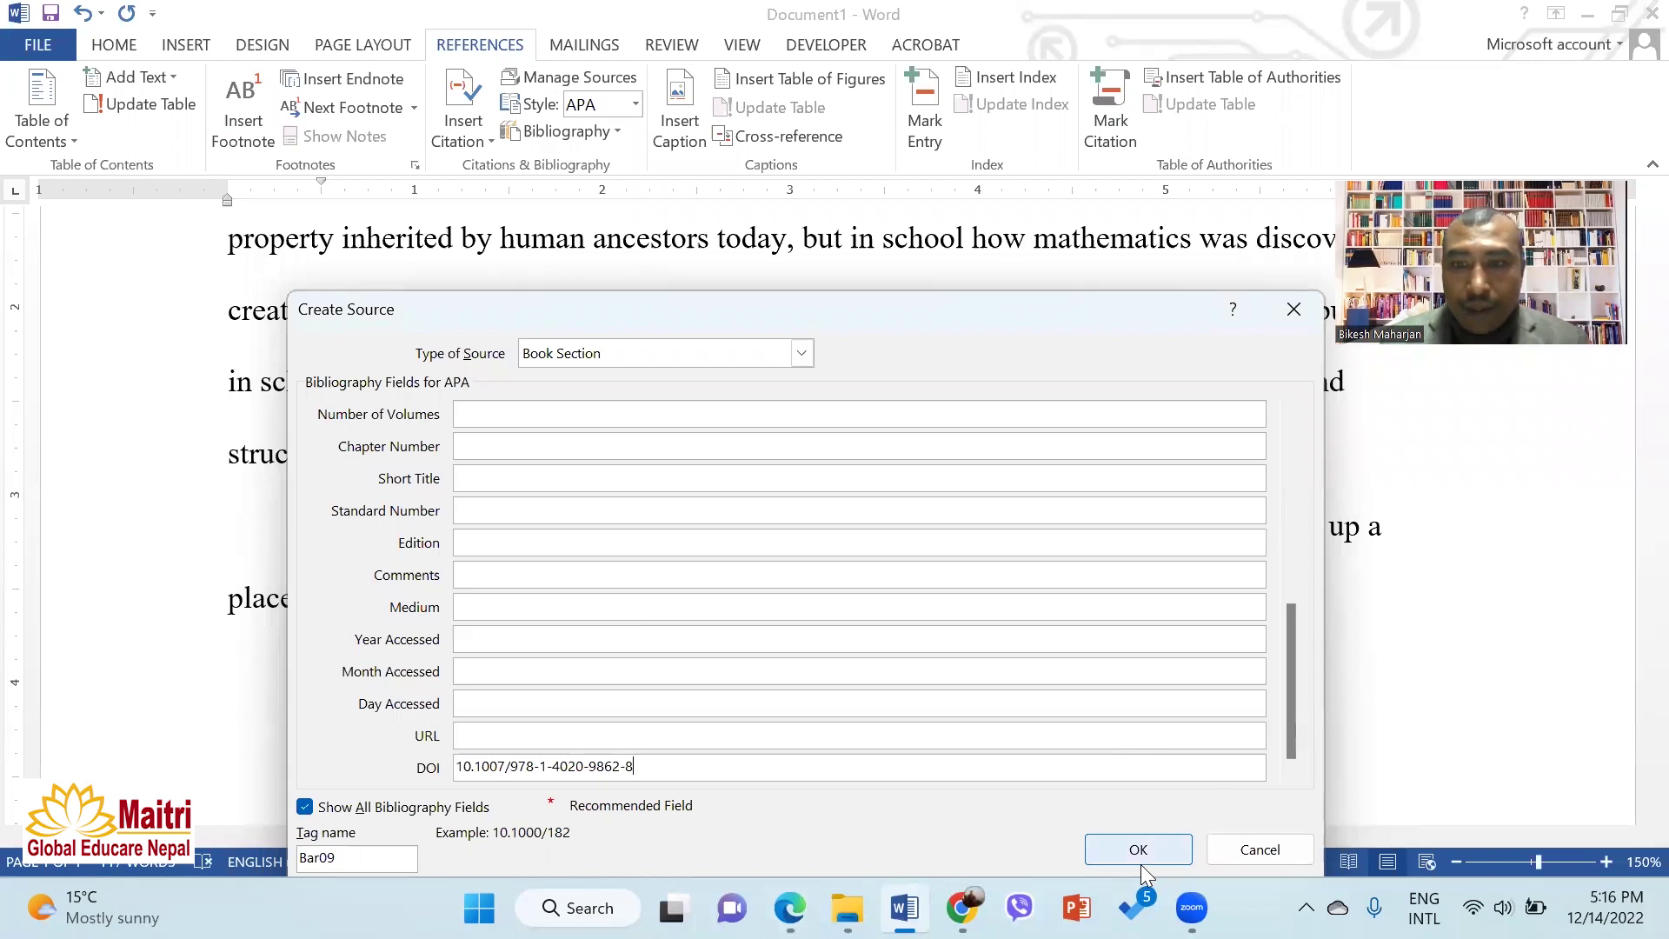
{"action": "left_click", "coordinate": [1138, 852]}
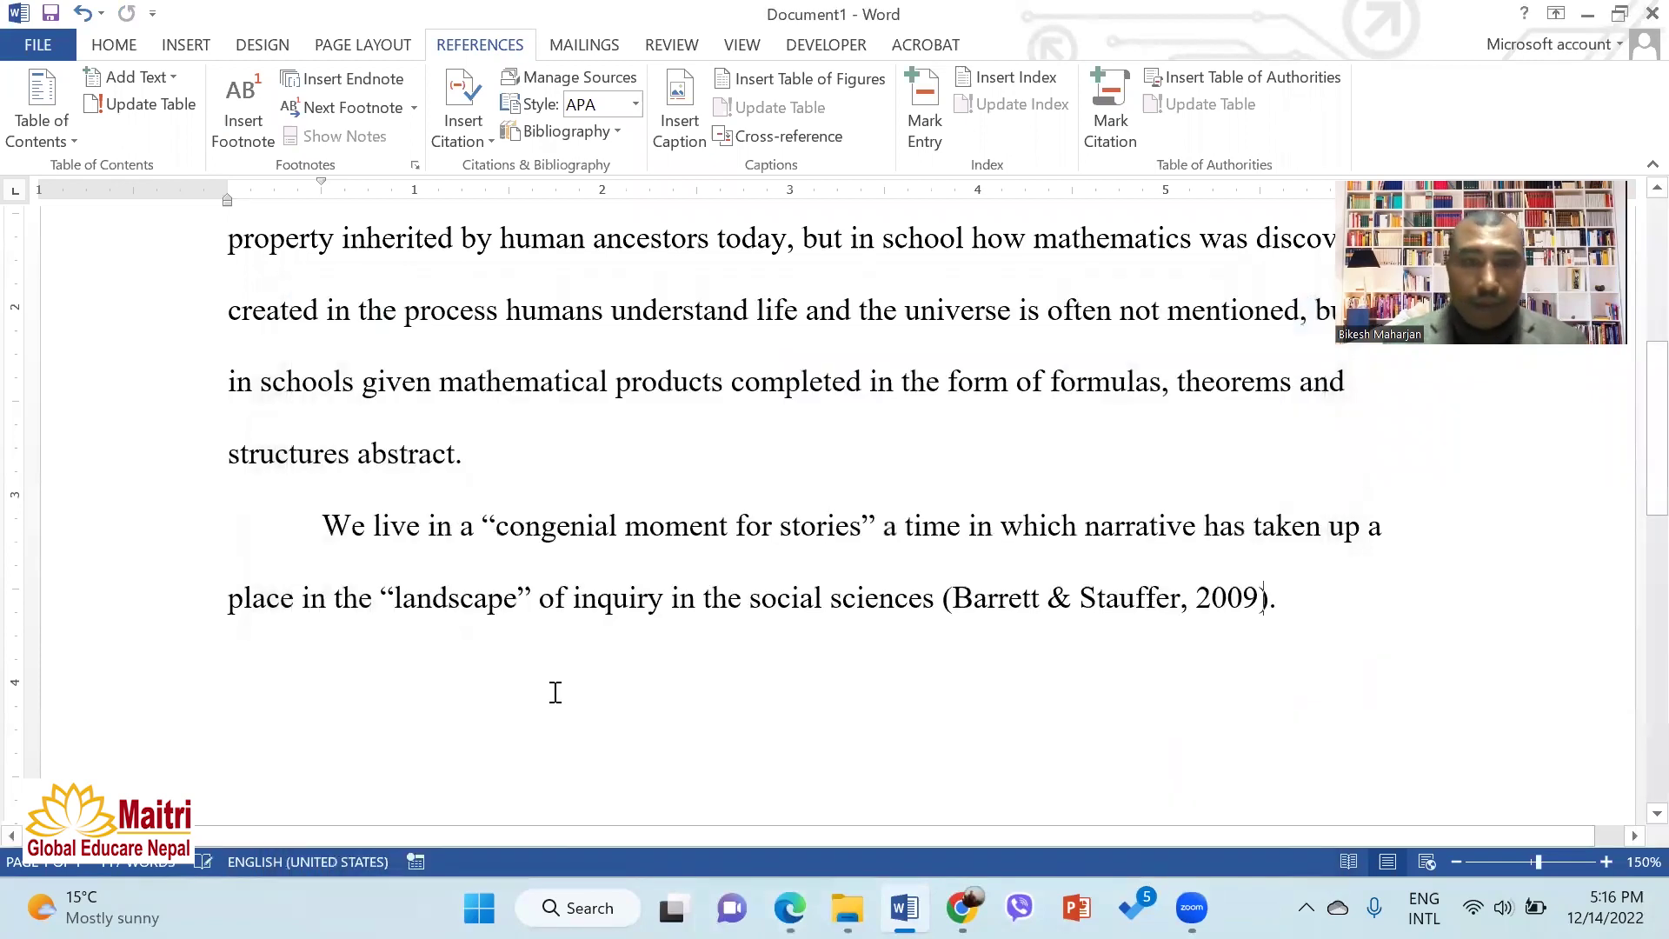
- Insert a Page Break from the Insert tab below the congenial-moment paragraph
{"action": "left_click", "coordinate": [1096, 608]}
{"action": "left_click", "coordinate": [746, 688]}
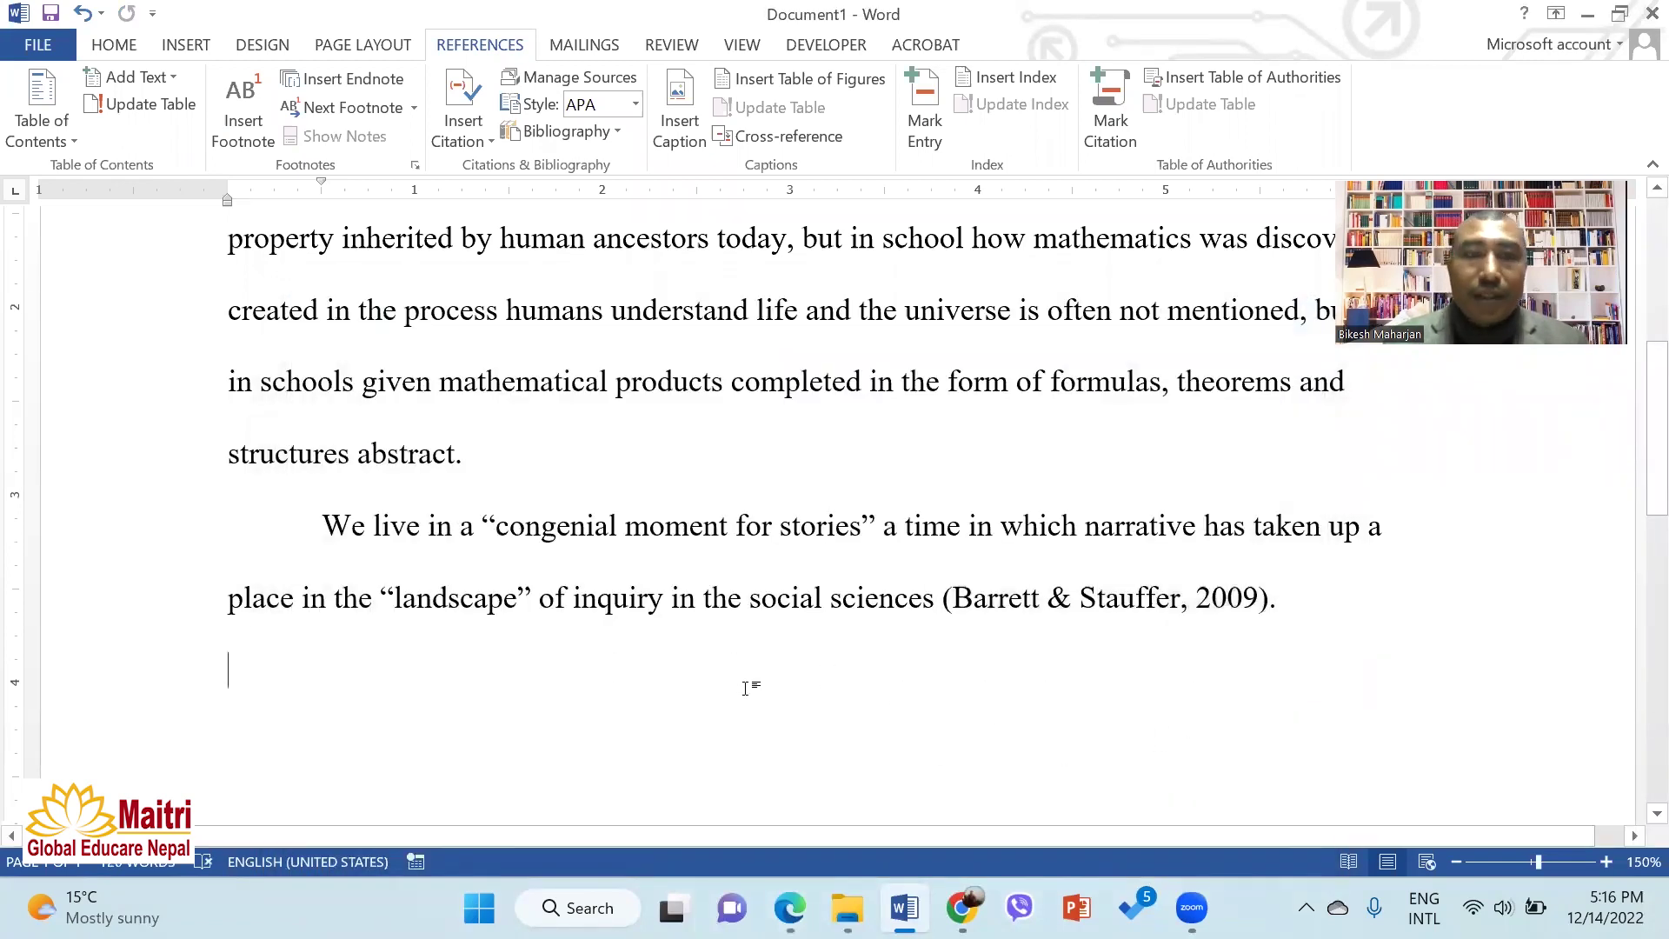
{"action": "scroll", "coordinate": [660, 591], "scroll_direction": "up", "scroll_amount": 5}
{"action": "scroll", "coordinate": [661, 591], "scroll_direction": "down", "scroll_amount": 5}
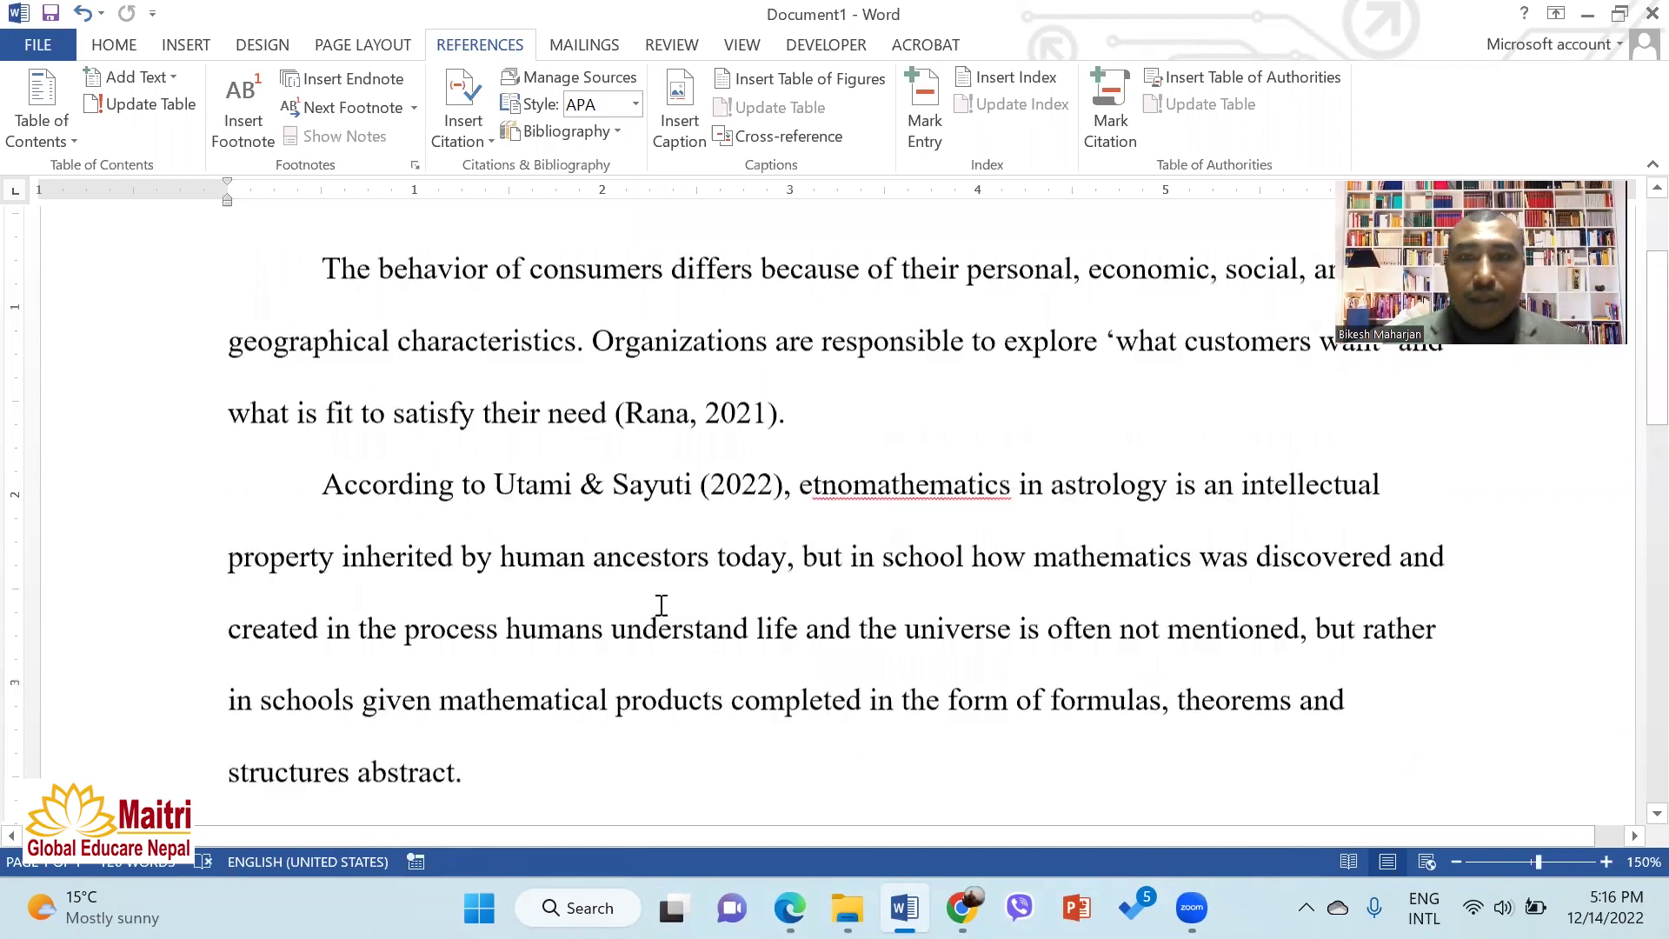
{"action": "scroll", "coordinate": [632, 623], "scroll_direction": "down", "scroll_amount": 1}
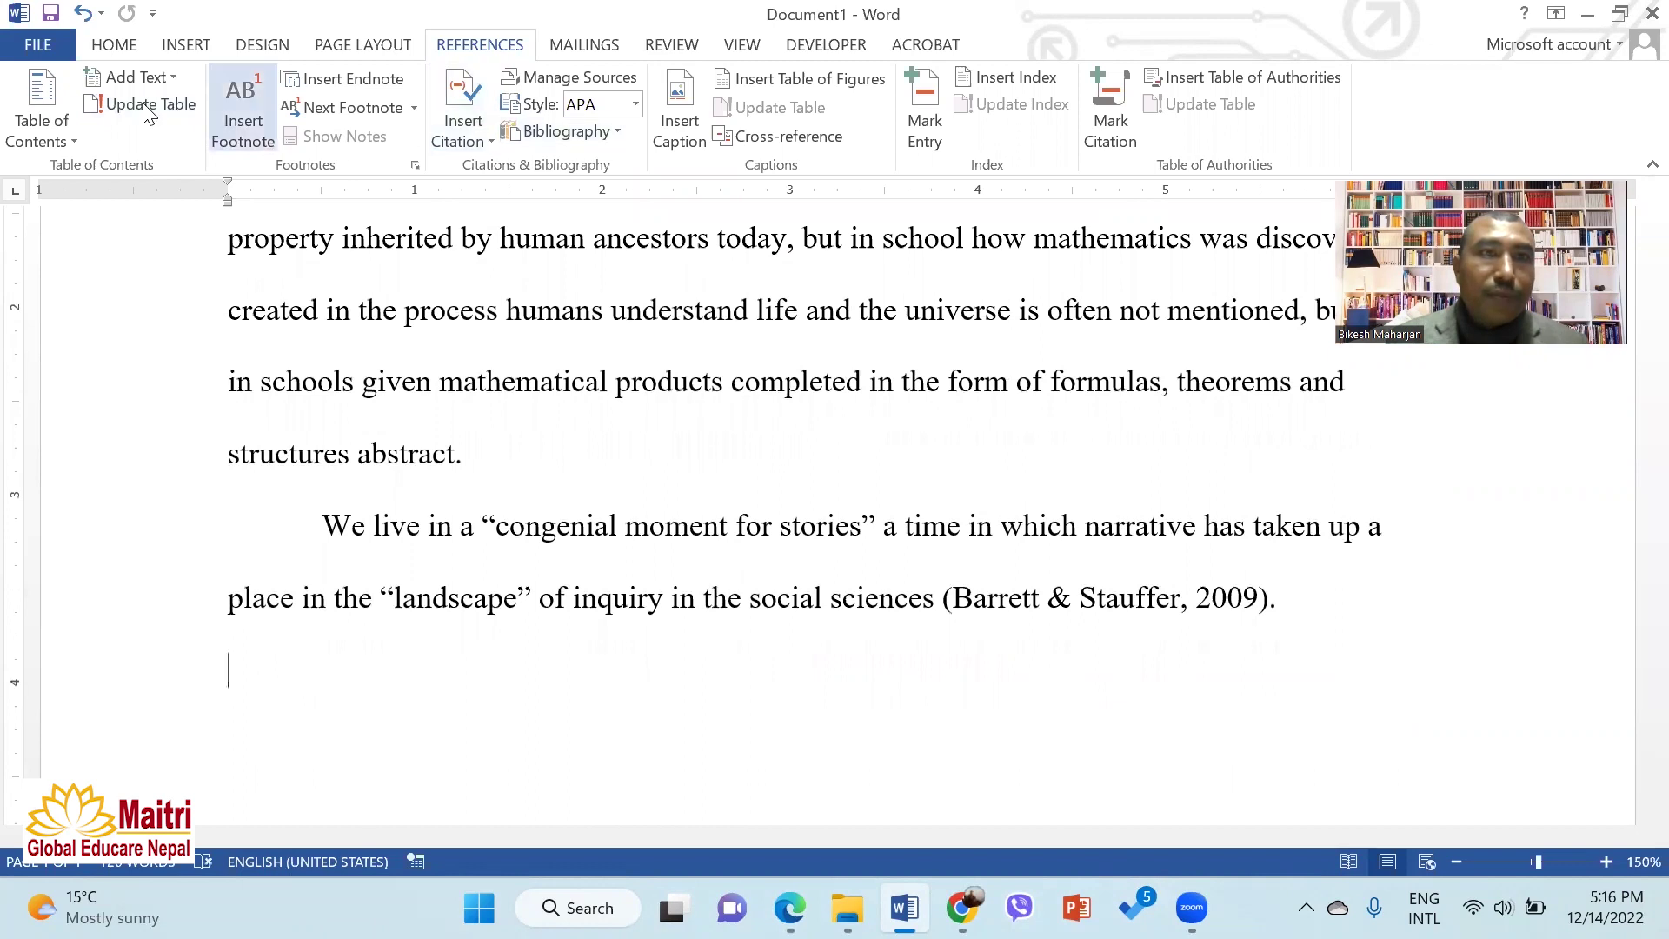
{"action": "left_click", "coordinate": [104, 47]}
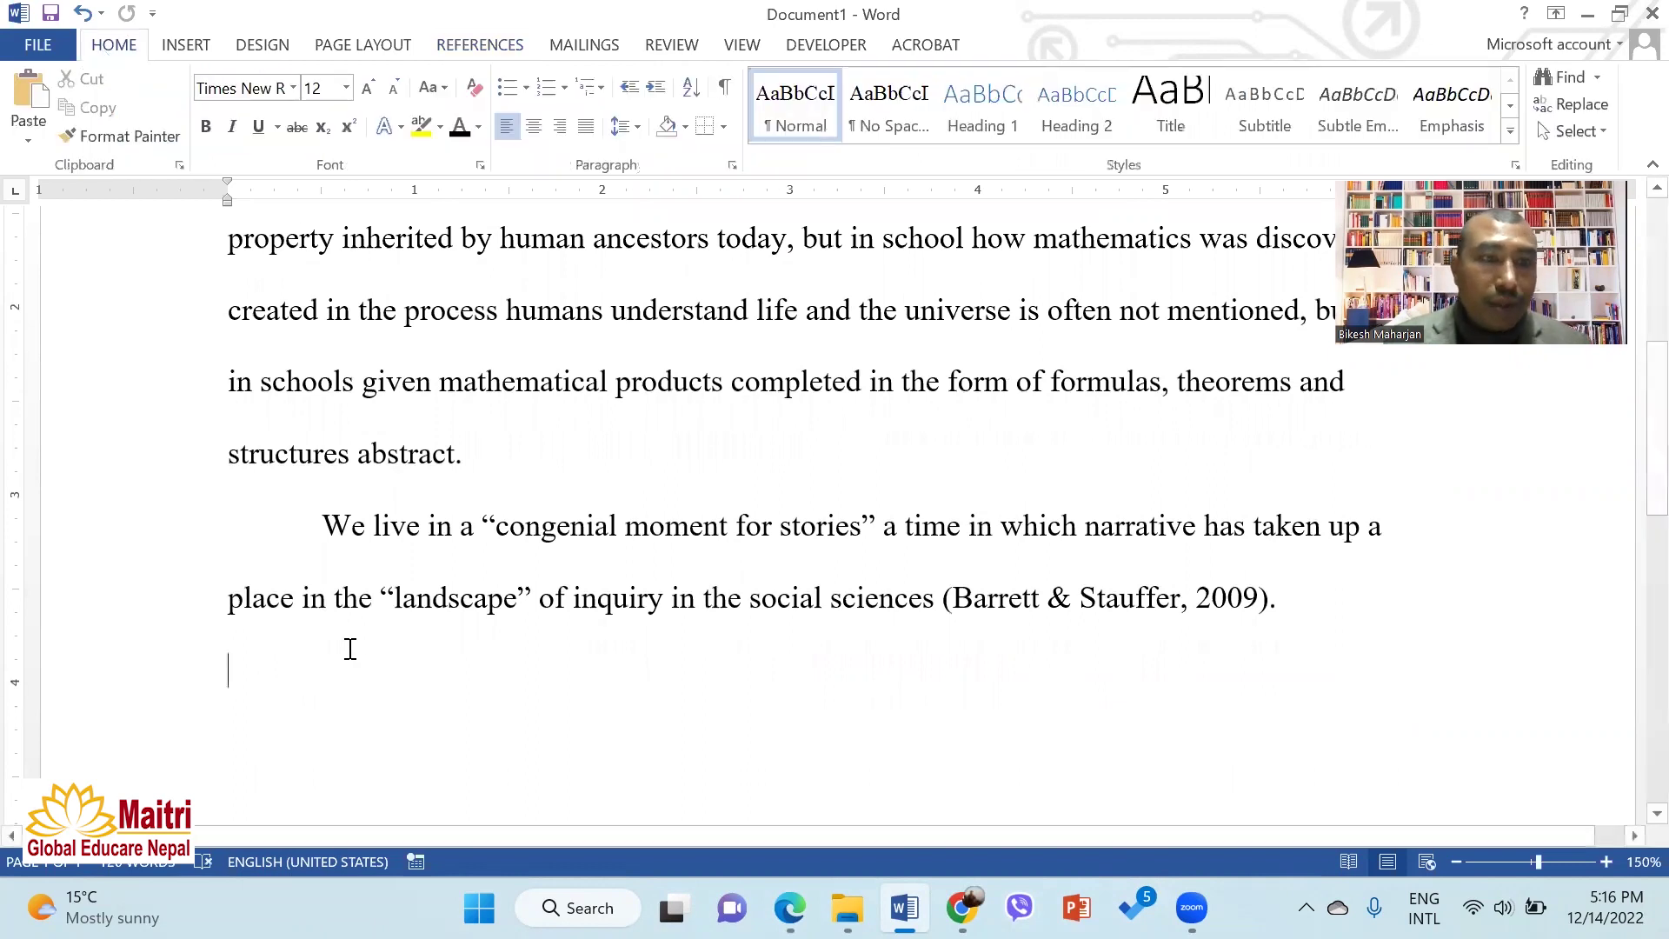
{"action": "left_click", "coordinate": [187, 47]}
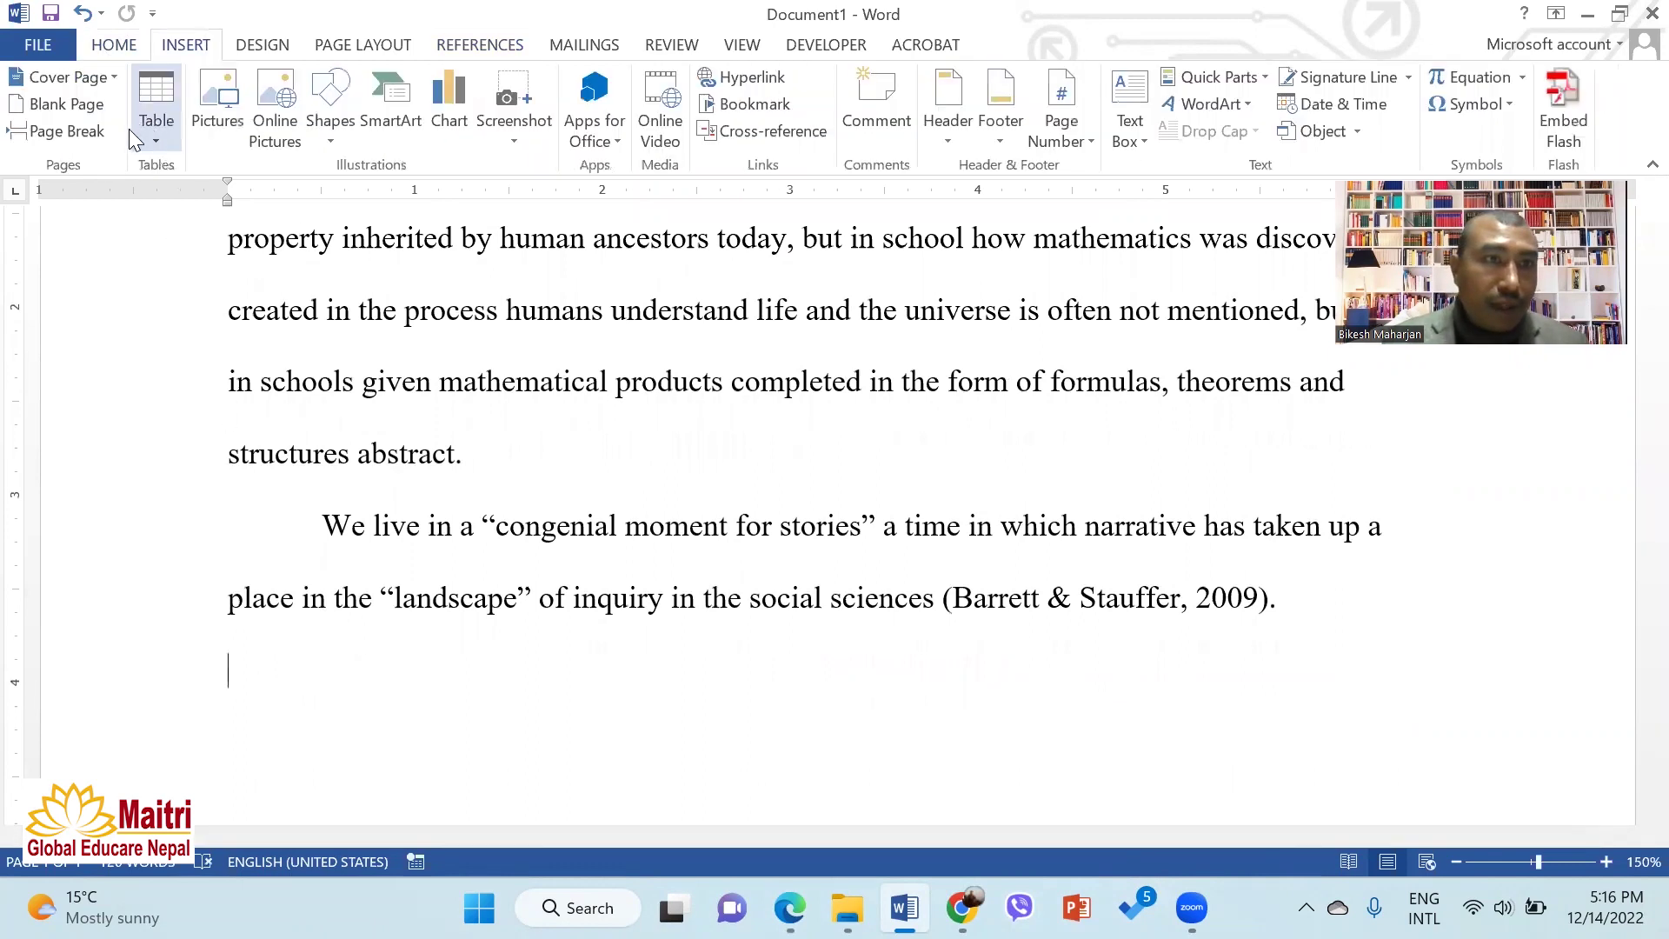
{"action": "left_click", "coordinate": [64, 132]}
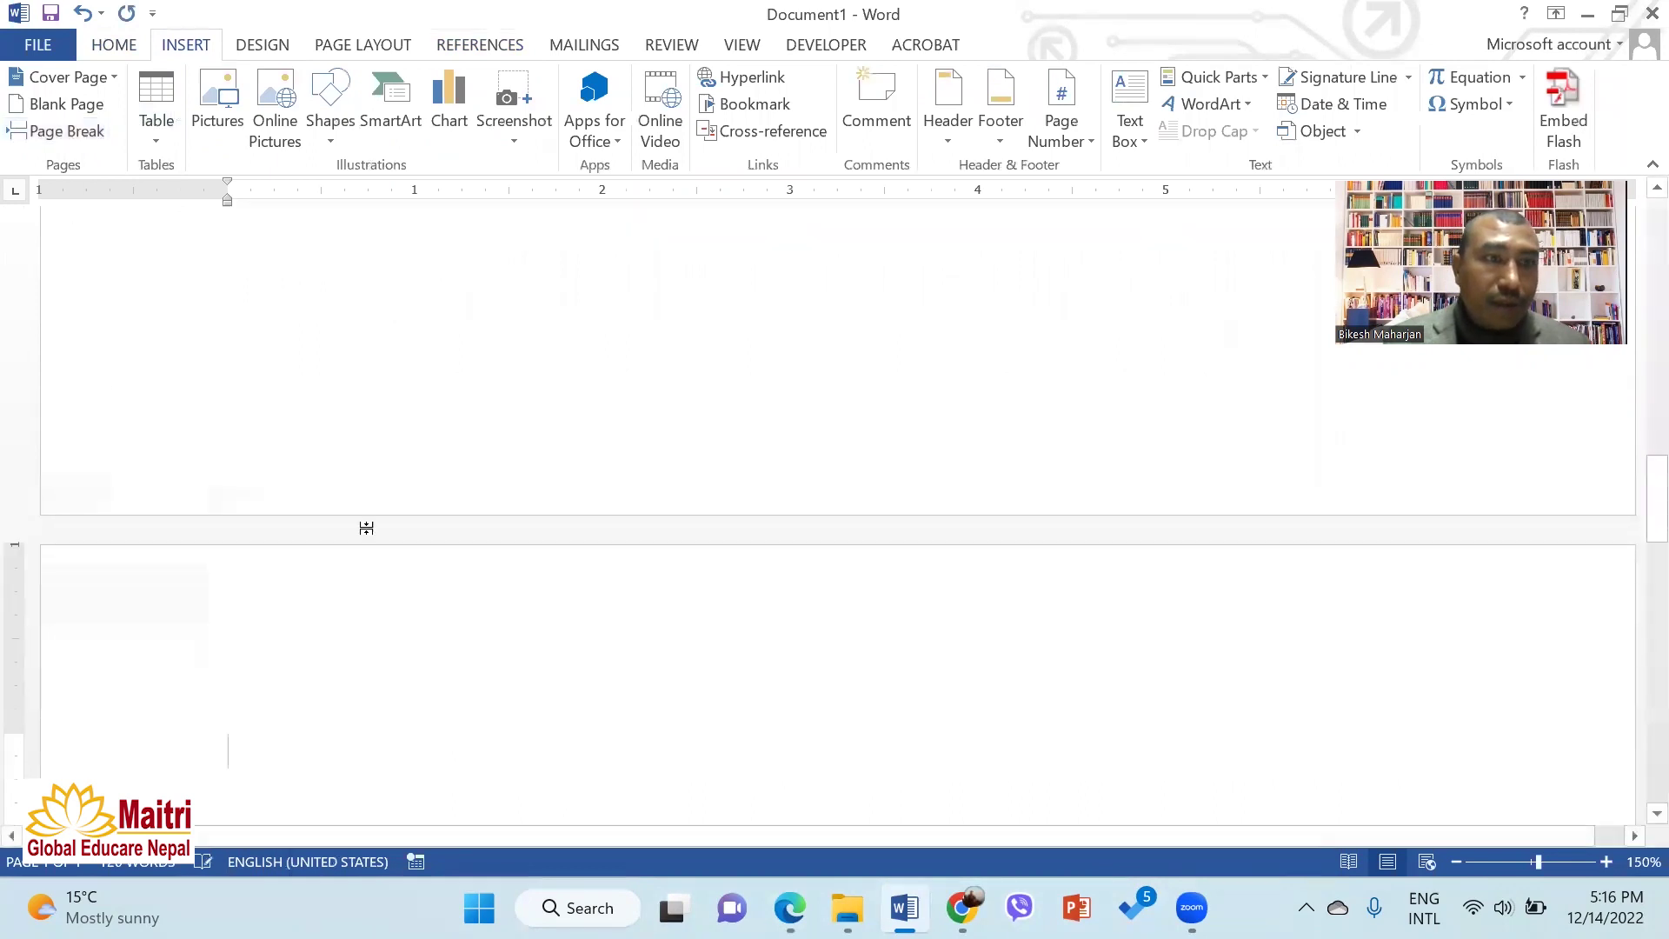
{"action": "scroll", "coordinate": [521, 563], "scroll_direction": "down", "scroll_amount": 1}
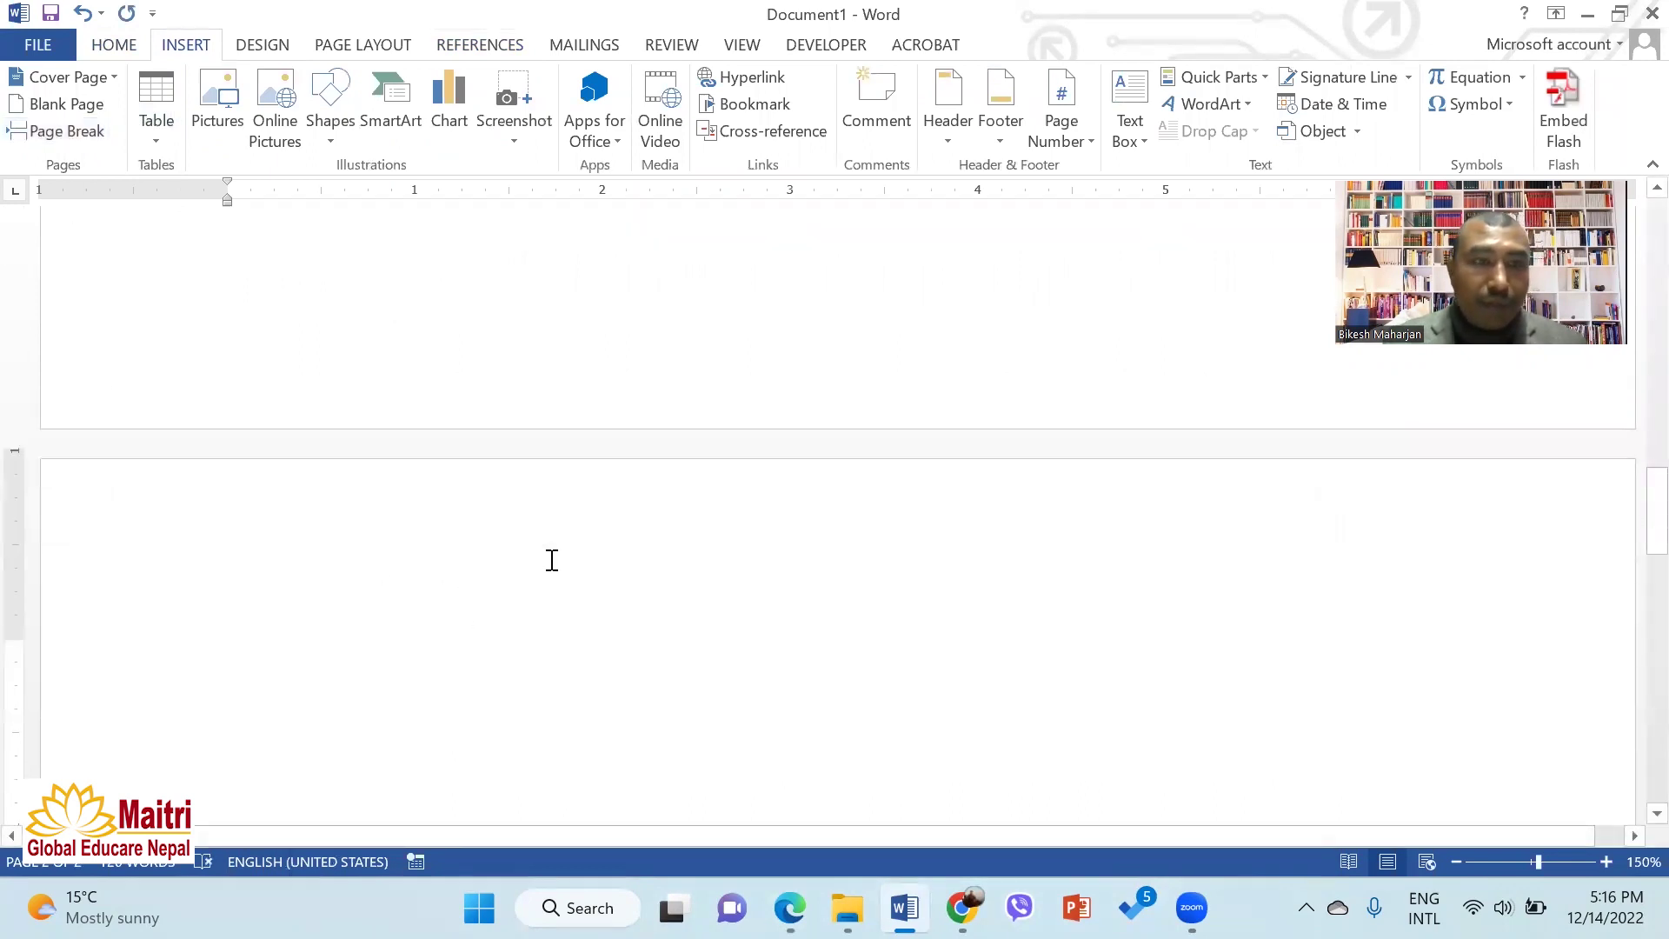
- Insert the built-in References bibliography from the References tab's Bibliography menu
{"action": "left_click", "coordinate": [480, 46]}
{"action": "left_click", "coordinate": [534, 127]}
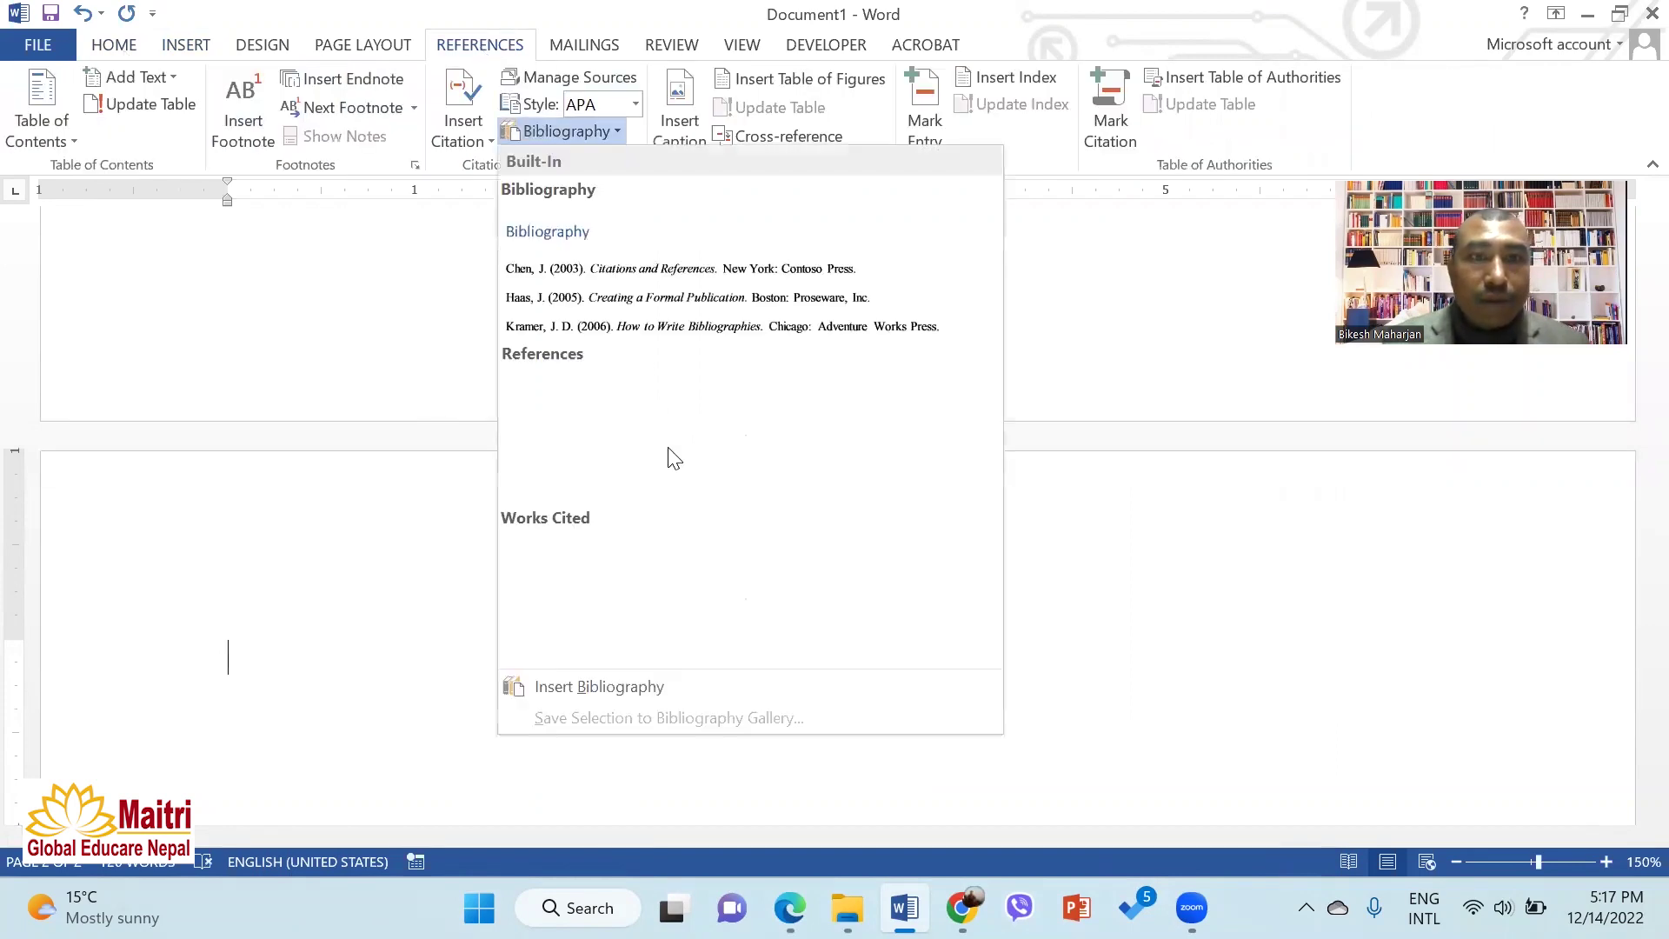
{"action": "left_click", "coordinate": [682, 470]}
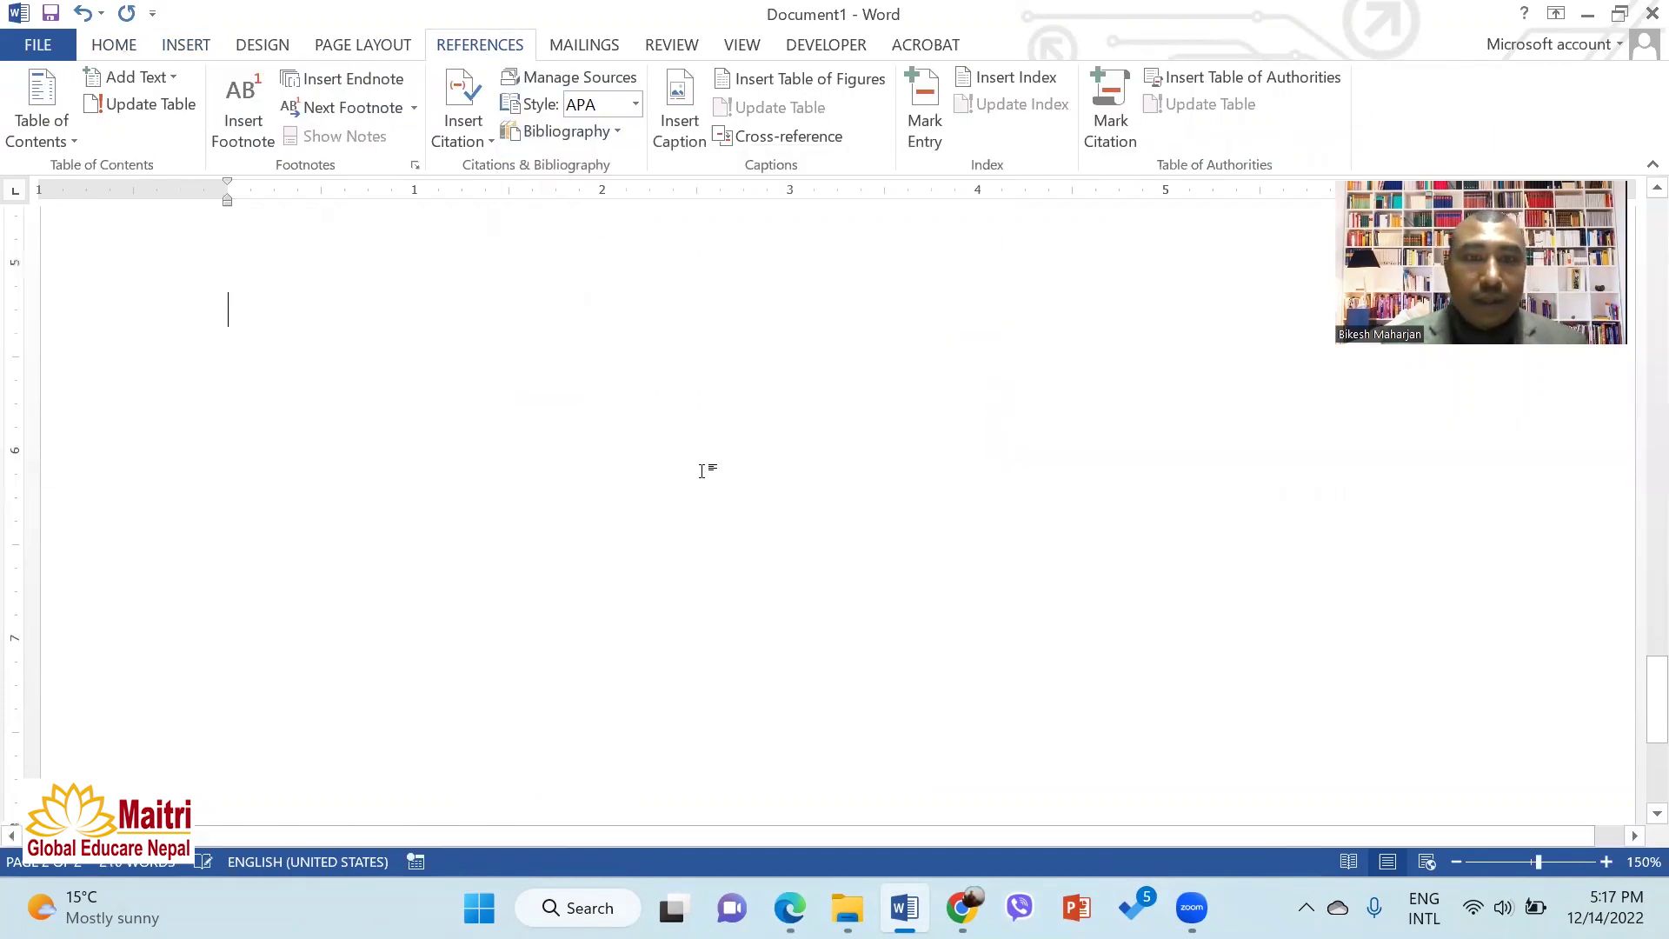
{"action": "scroll", "coordinate": [806, 626], "scroll_direction": "up", "scroll_amount": 5}
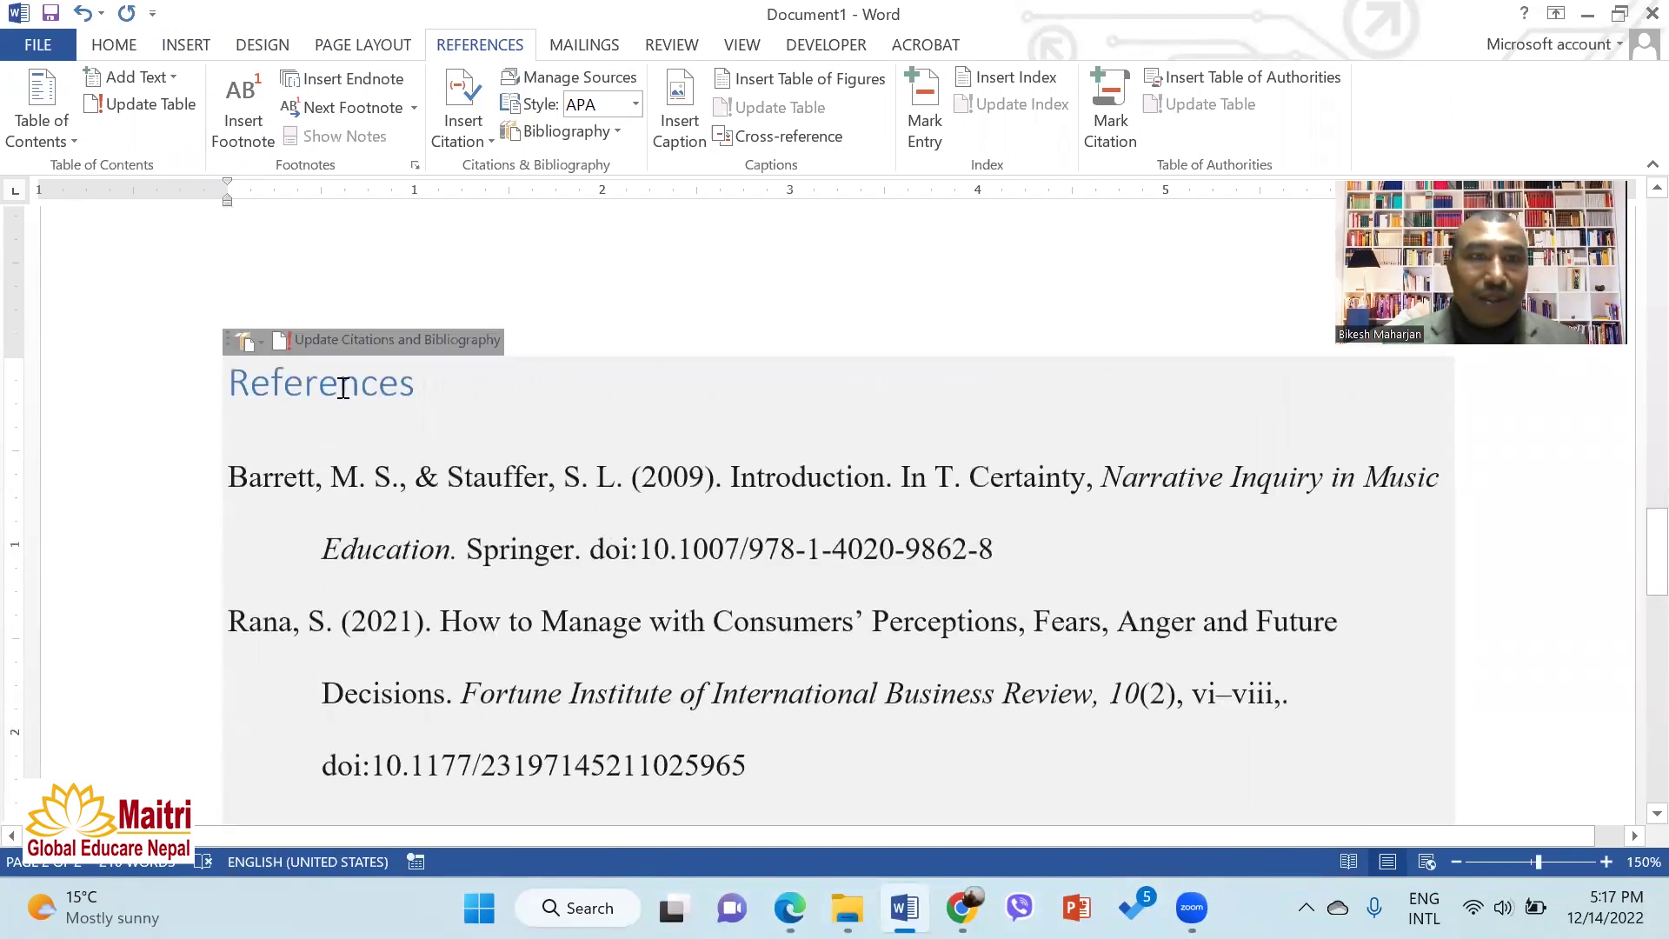
- Center the References heading, color it black, and set its font to Times New Roman
{"action": "left_click_drag", "start_coordinate": [433, 383], "coordinate": [228, 383]}
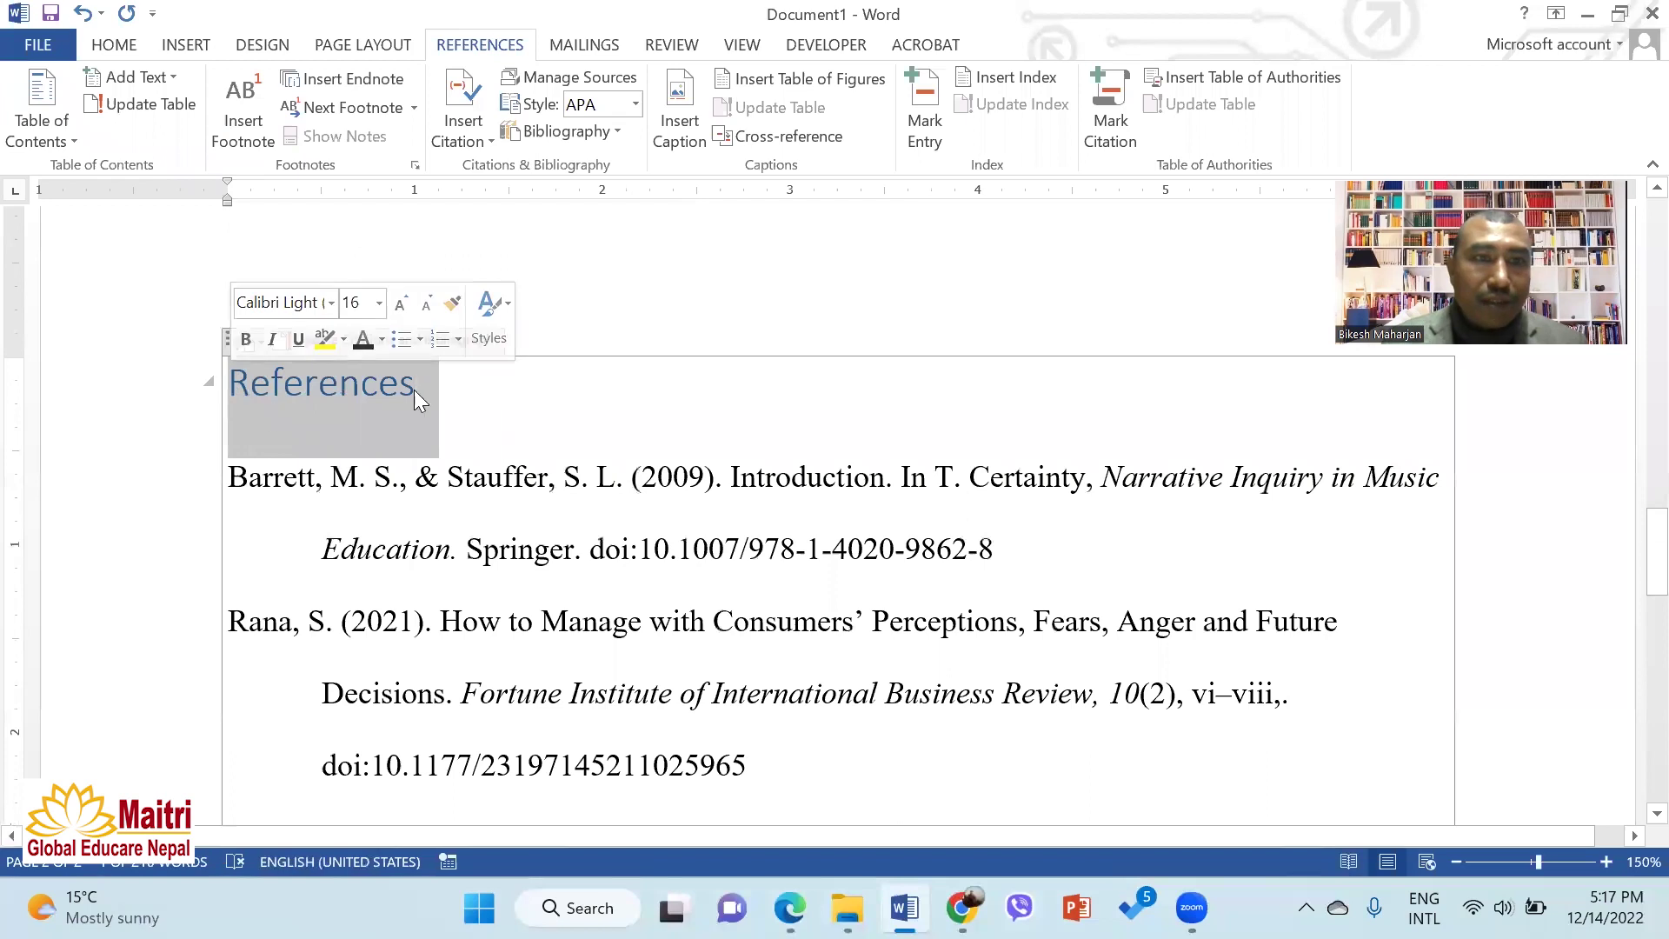
{"action": "left_click", "coordinate": [122, 45]}
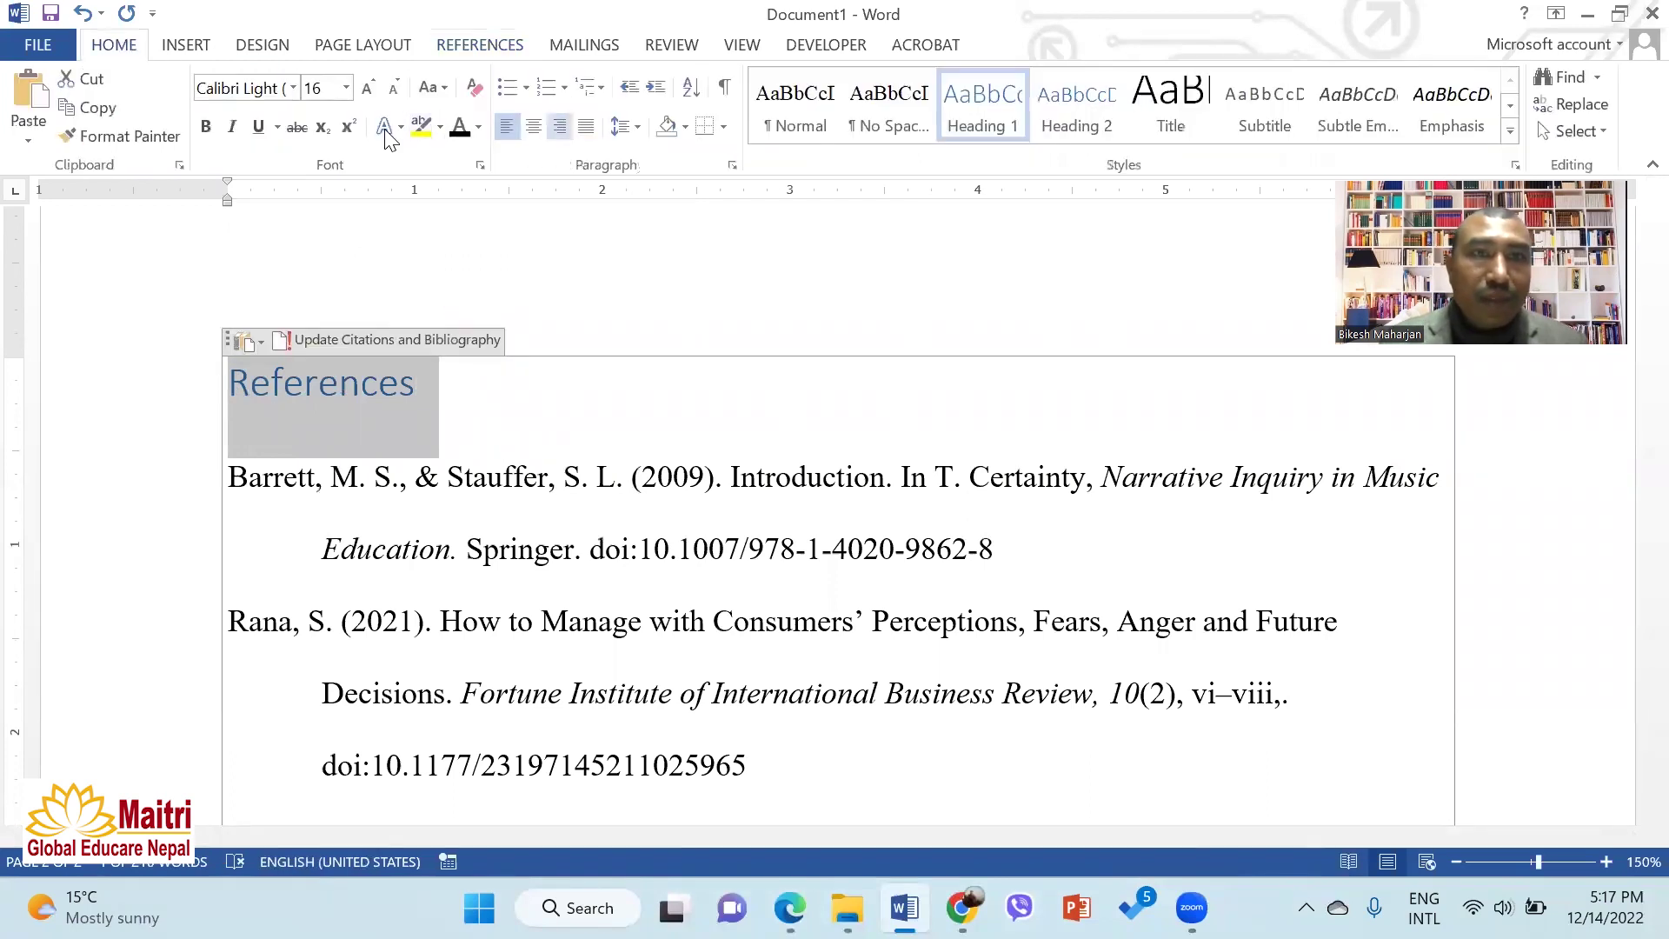
{"action": "key", "text": "ctrl+e"}
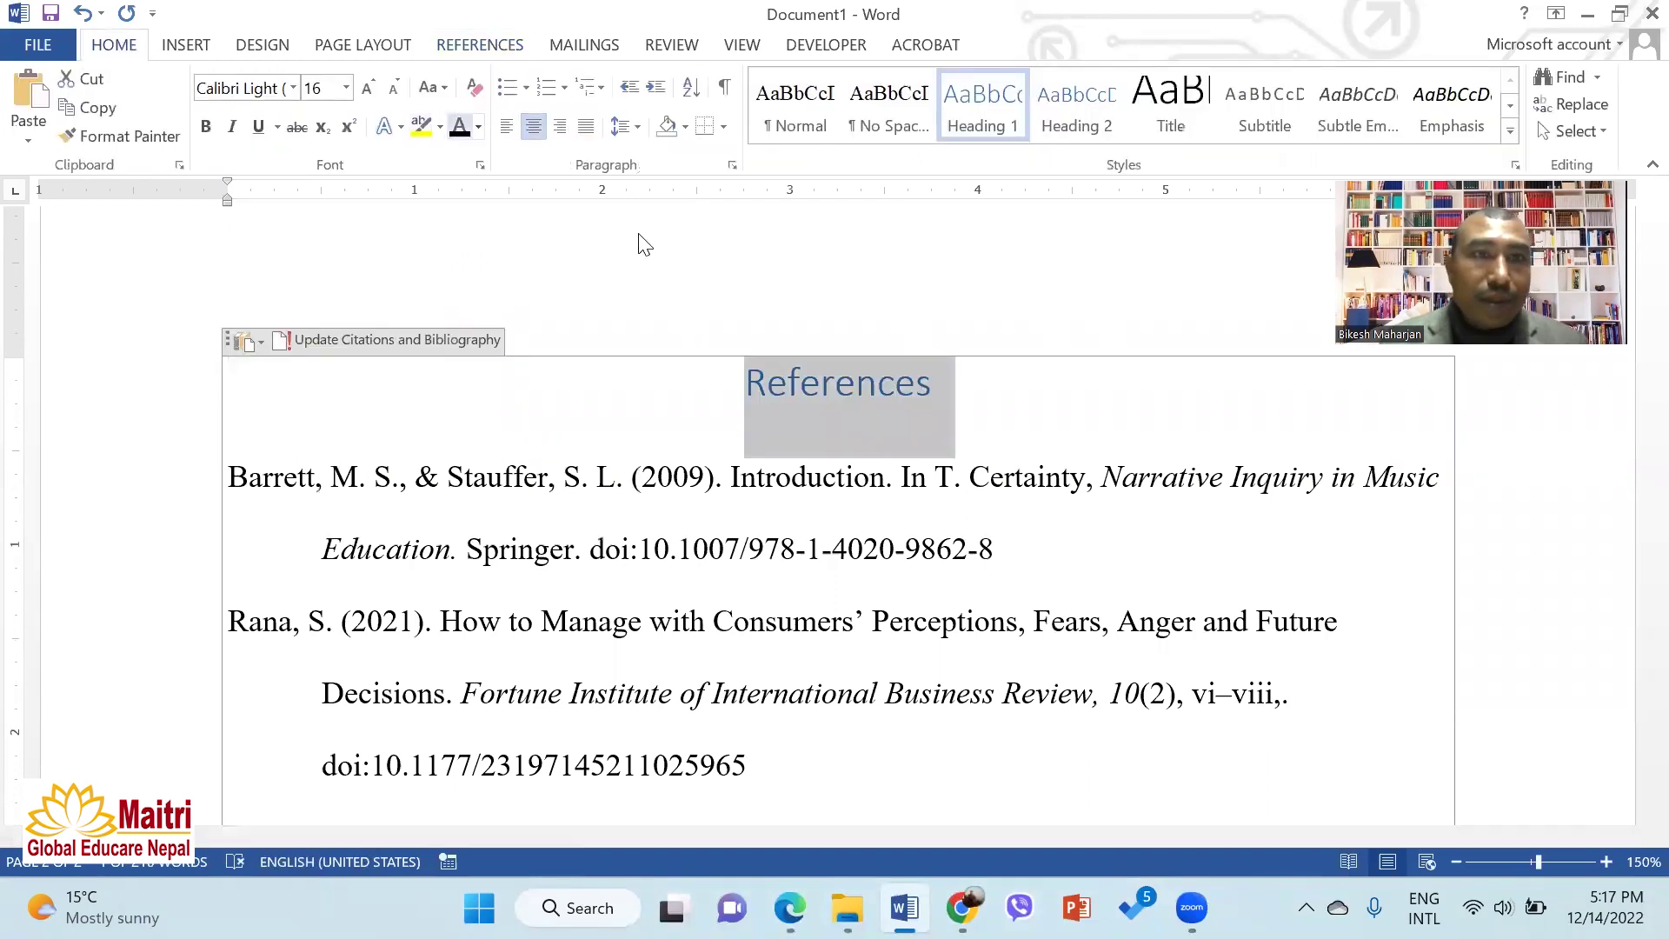
{"action": "left_click", "coordinate": [460, 128]}
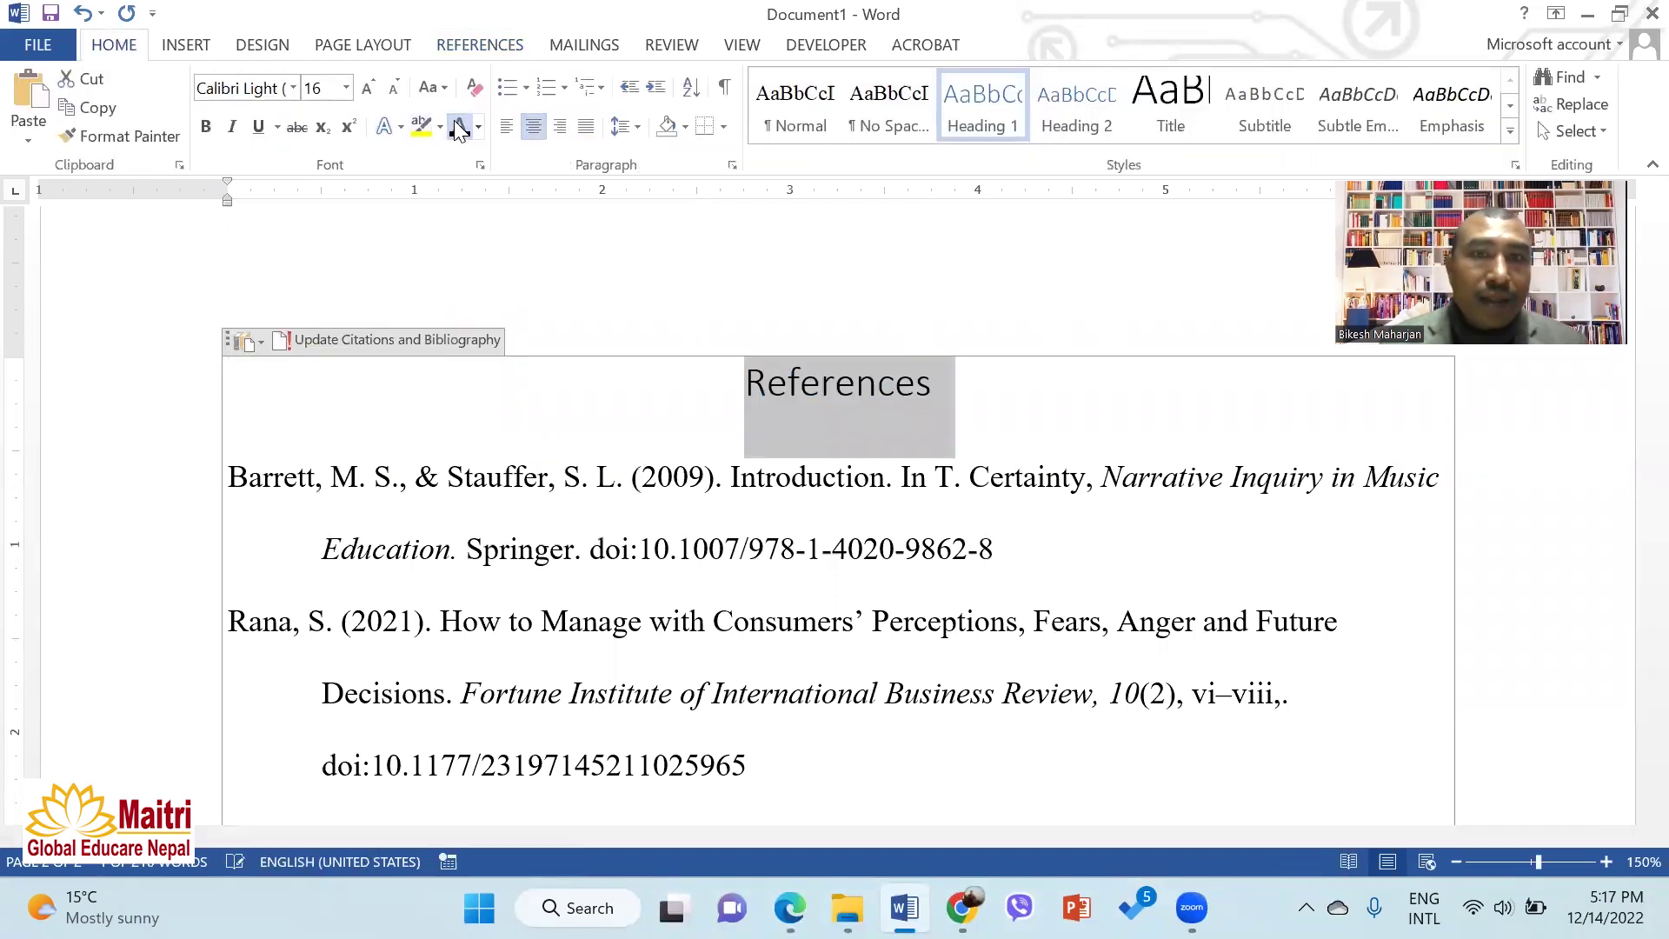
{"action": "left_click", "coordinate": [258, 88]}
{"action": "type", "text": "Times New Roman"}
{"action": "key", "text": "Return"}
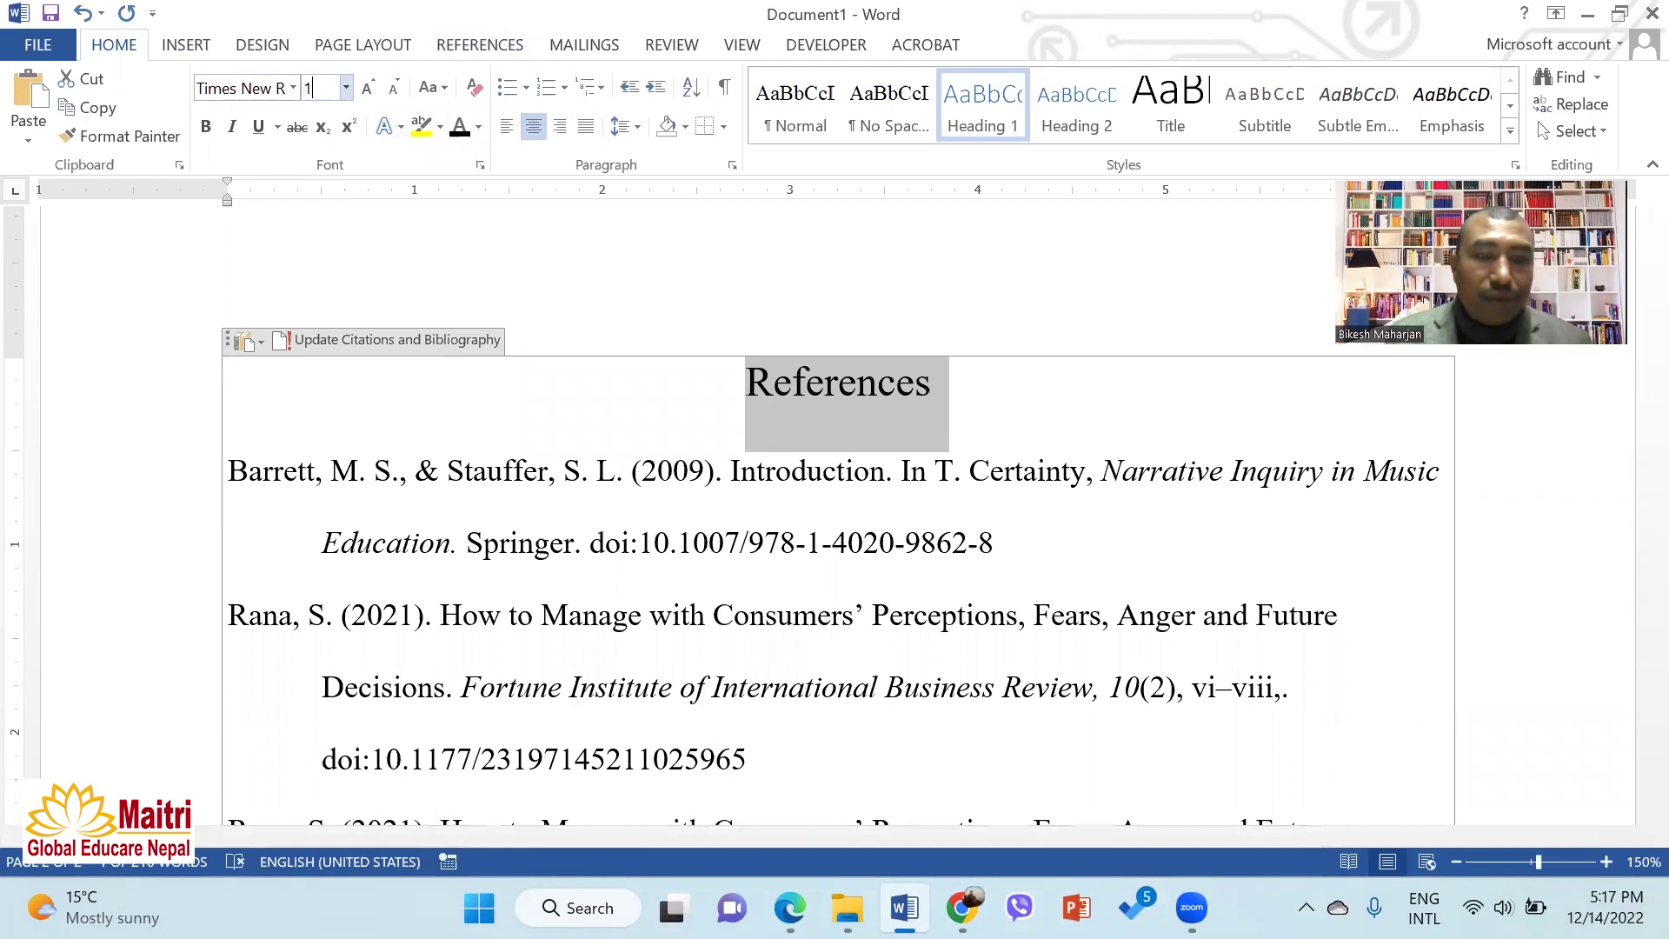
{"action": "left_click", "coordinate": [839, 379]}
{"action": "scroll", "coordinate": [626, 522], "scroll_direction": "down", "scroll_amount": 3}
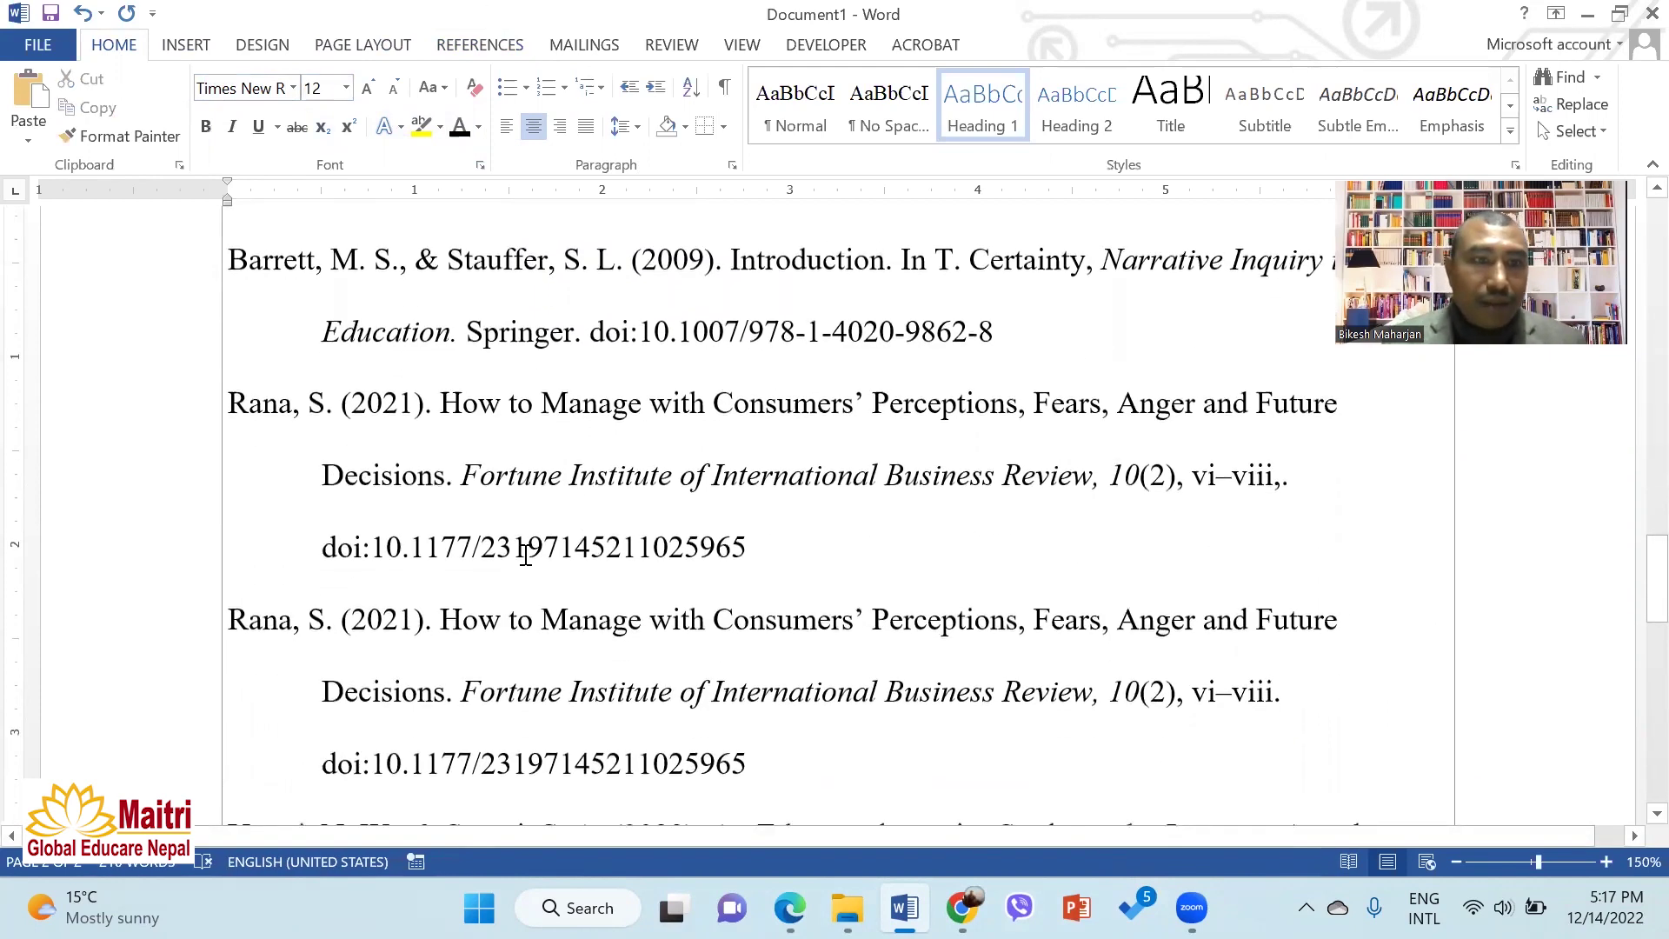
{"action": "scroll", "coordinate": [779, 589], "scroll_direction": "down", "scroll_amount": 4}
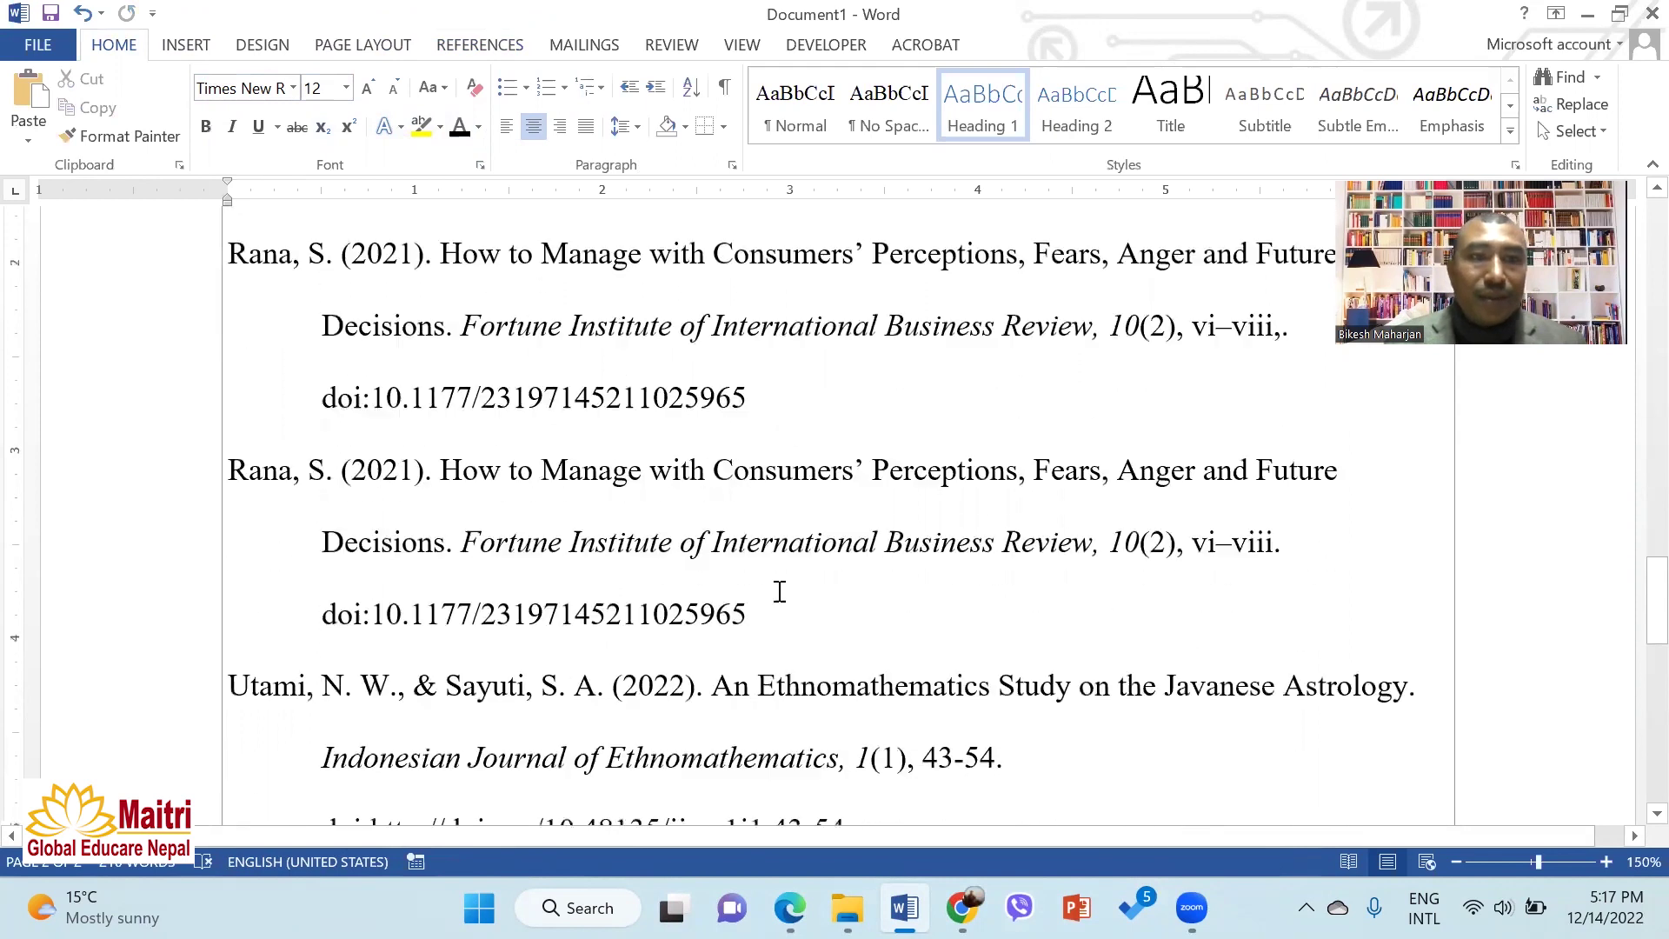
{"action": "scroll", "coordinate": [959, 642], "scroll_direction": "up", "scroll_amount": 10}
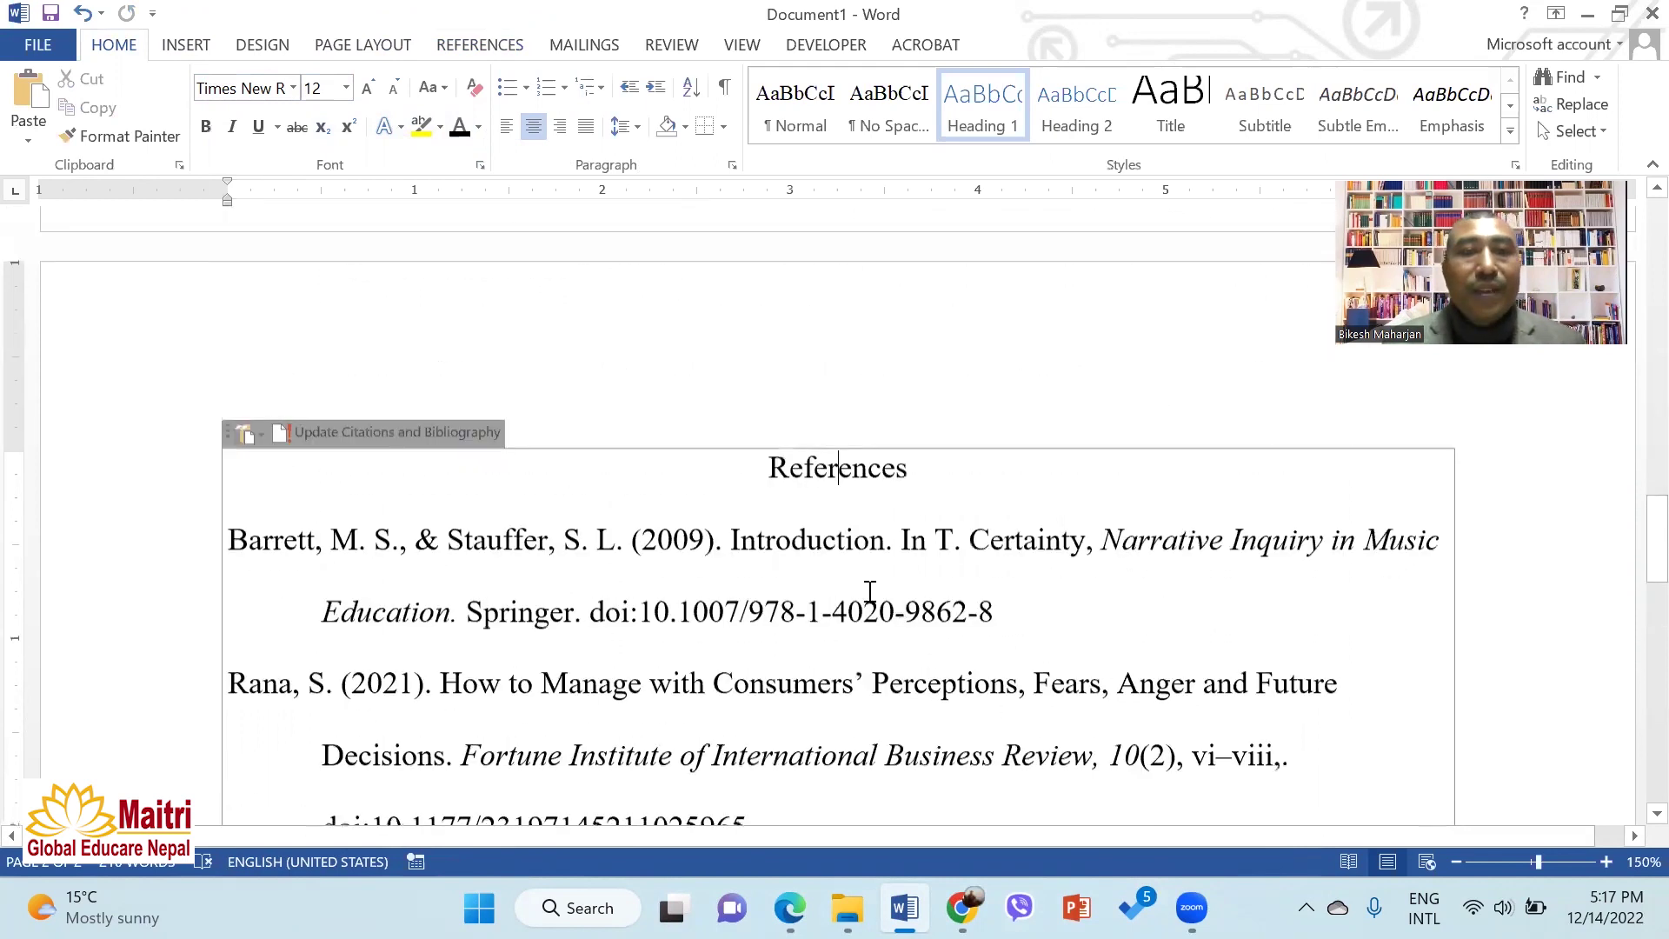
{"action": "scroll", "coordinate": [772, 529], "scroll_direction": "up", "scroll_amount": 8}
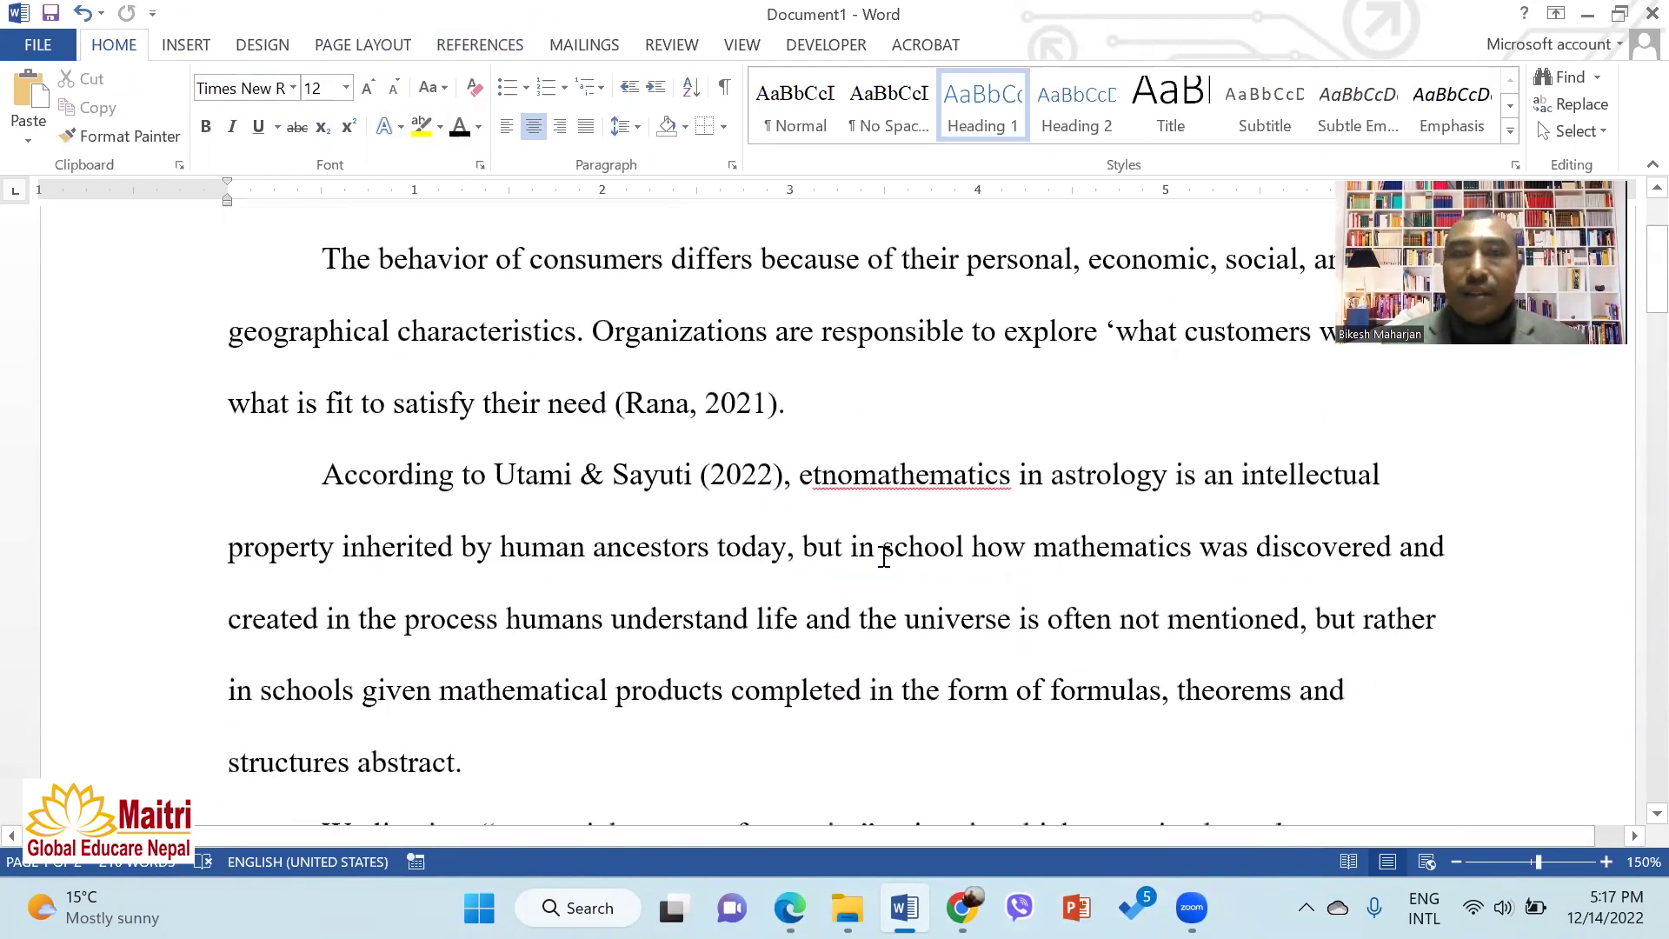
{"action": "scroll", "coordinate": [878, 561], "scroll_direction": "down", "scroll_amount": 1}
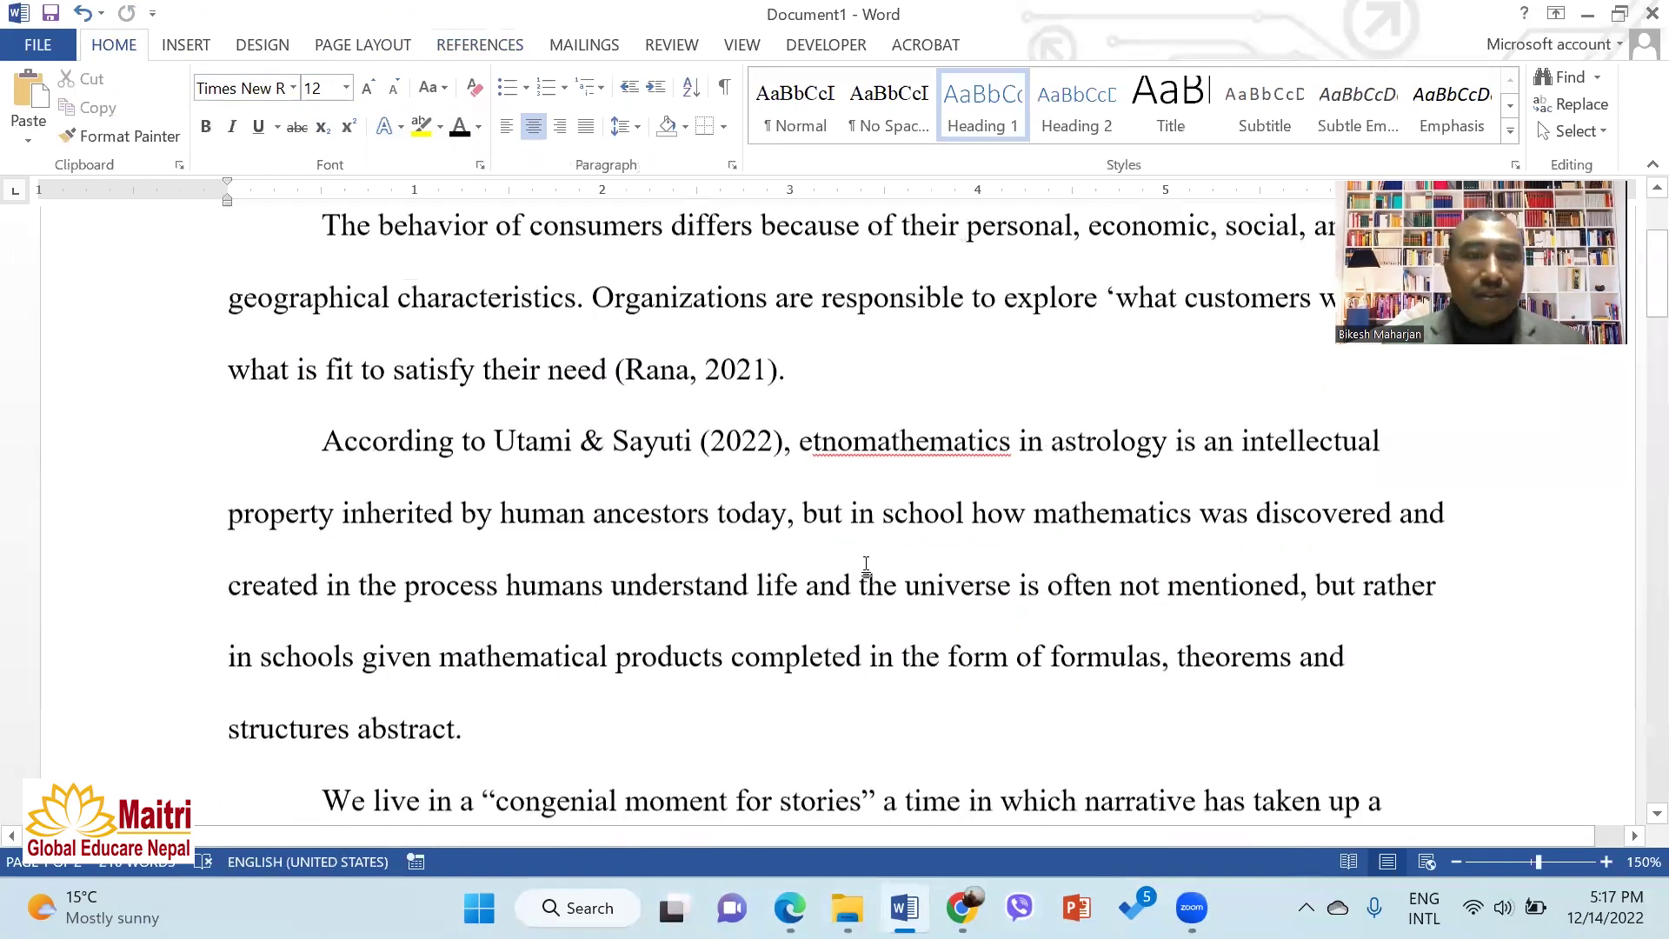
{"action": "scroll", "coordinate": [866, 563], "scroll_direction": "down", "scroll_amount": 10}
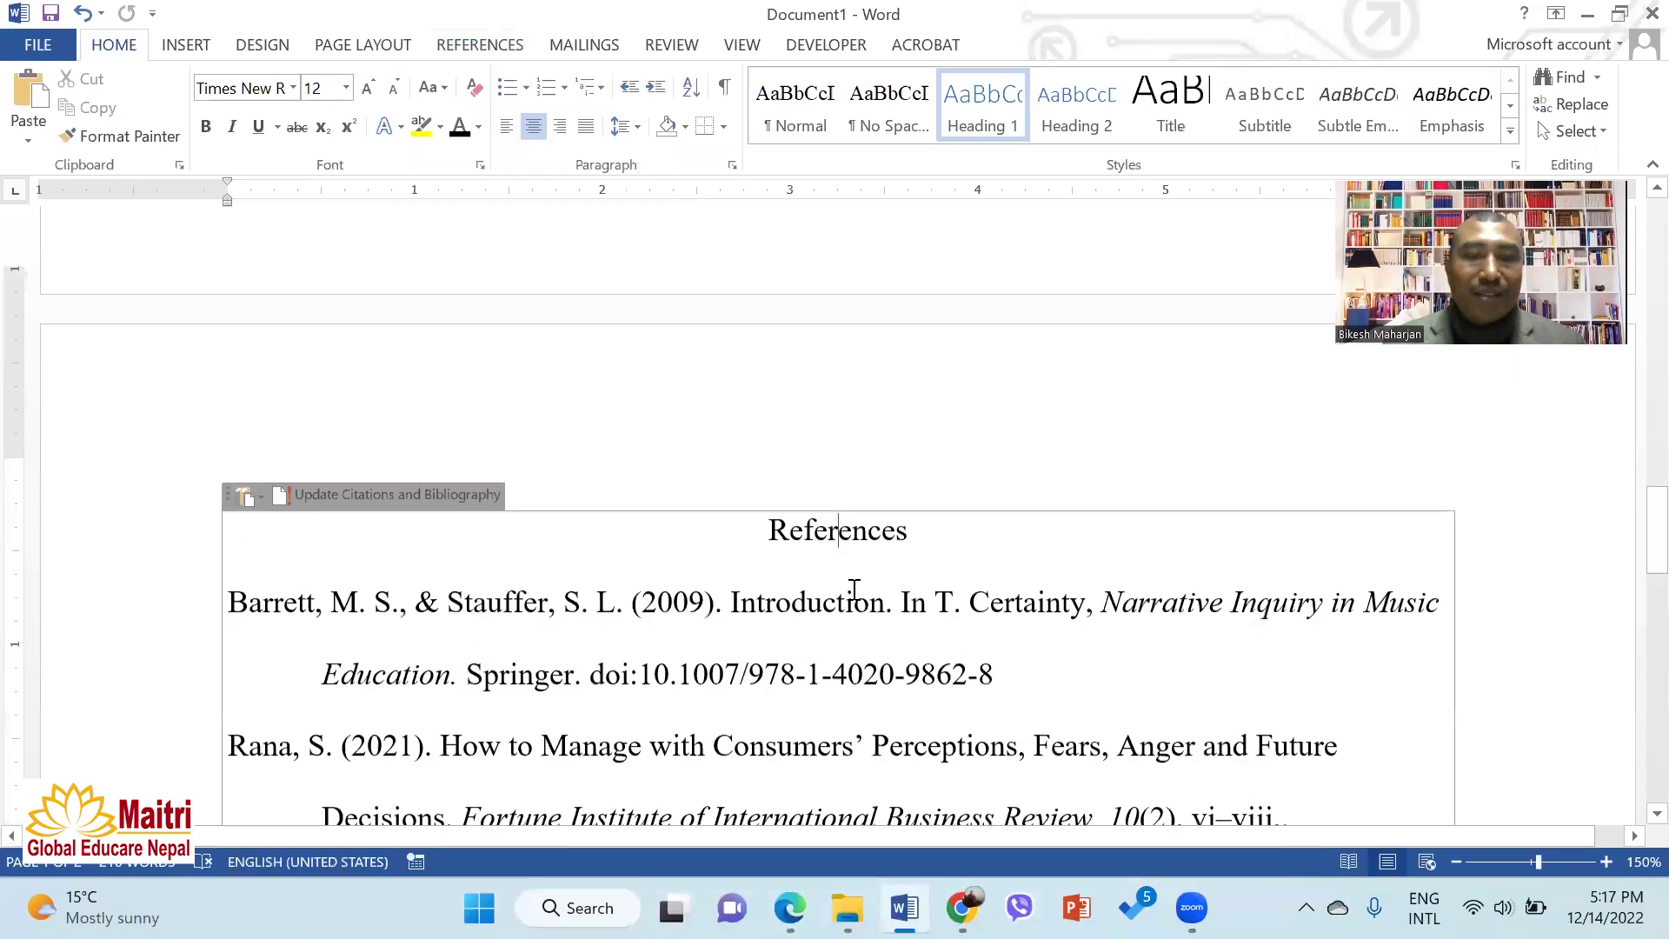
{"action": "scroll", "coordinate": [975, 667], "scroll_direction": "down", "scroll_amount": 2}
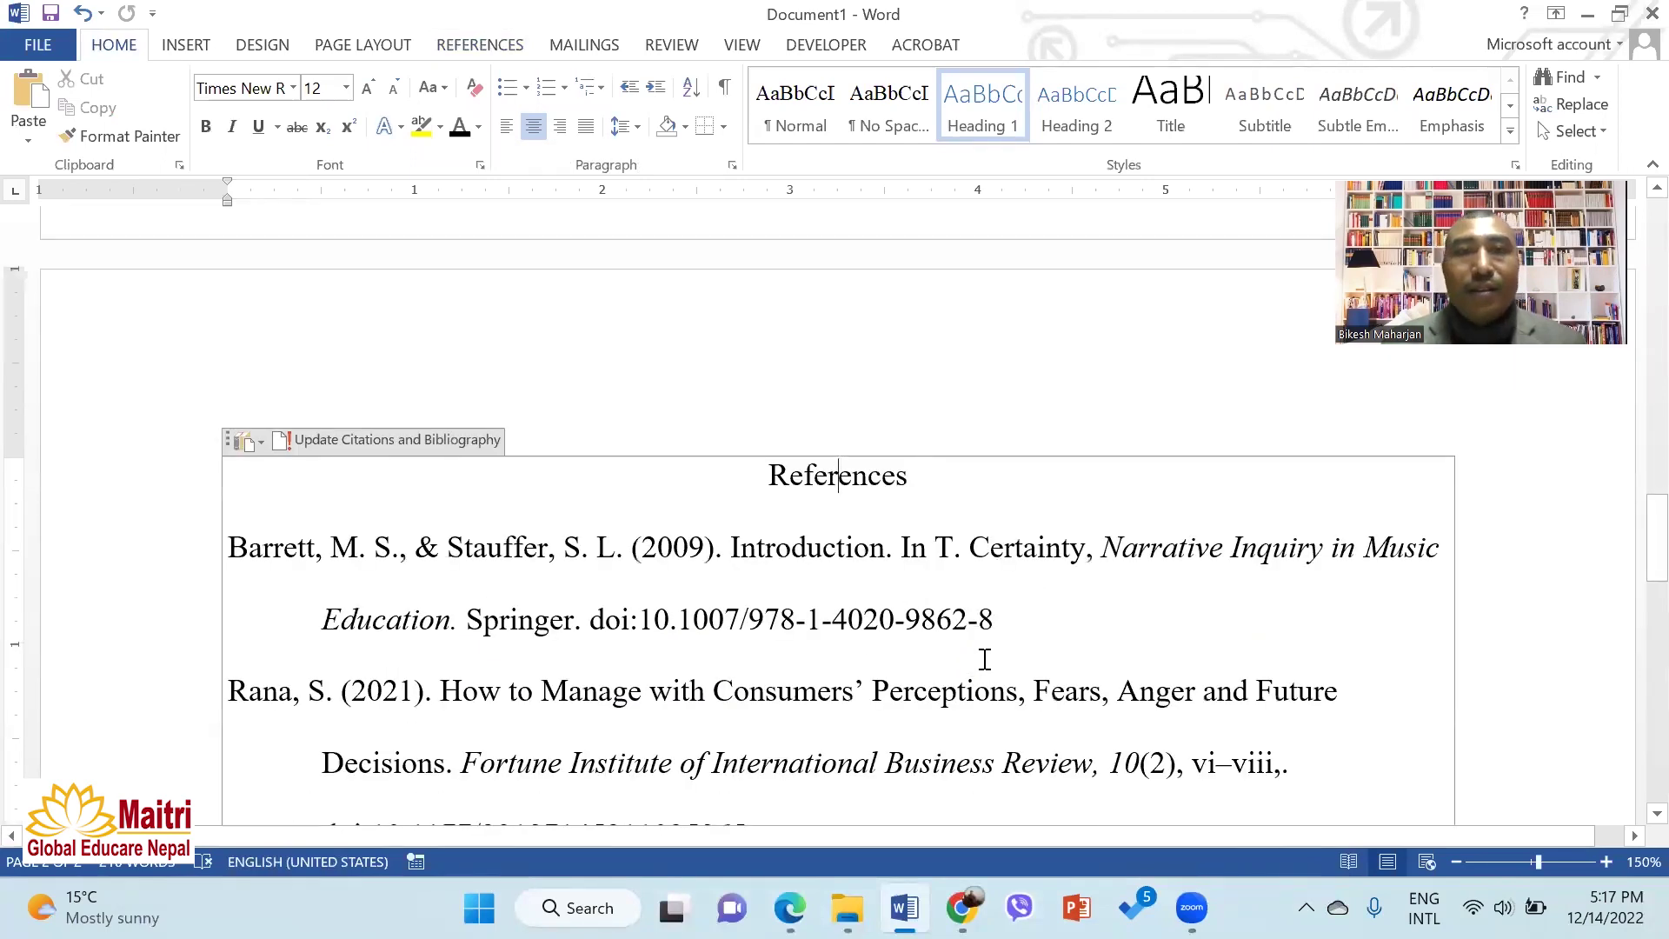